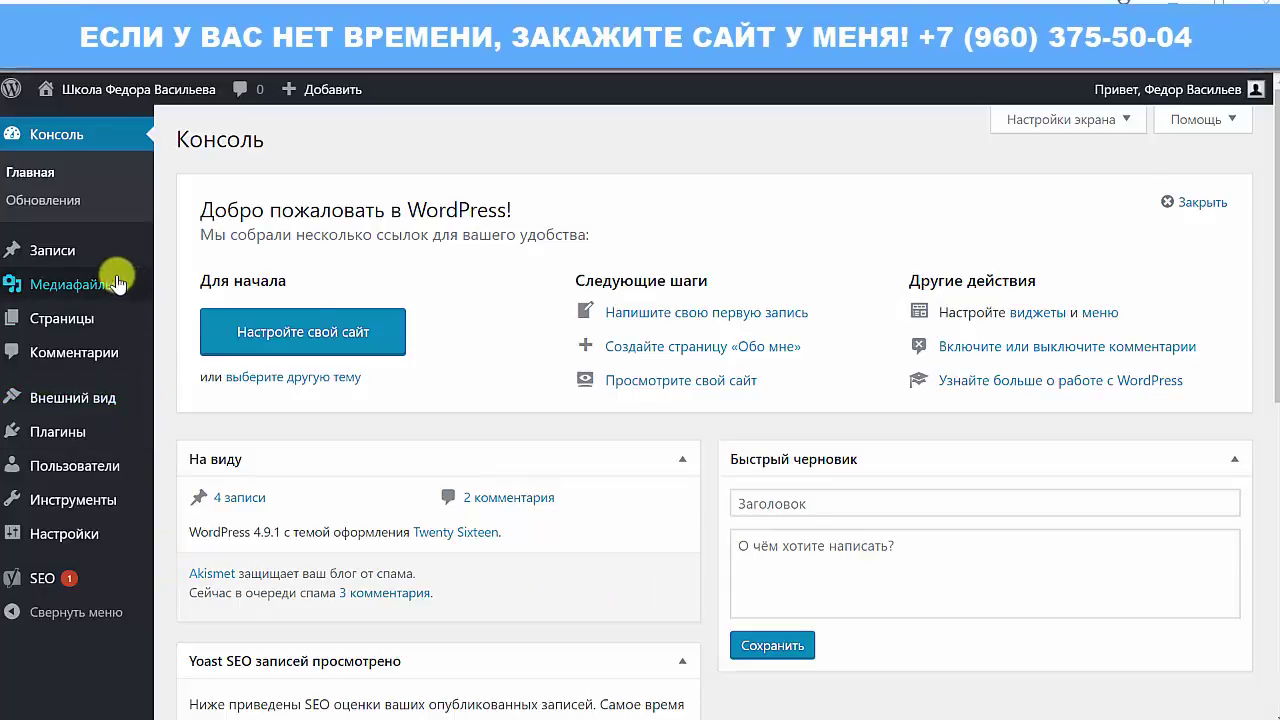
# - Open the post "демо сайт" from the posts list and go to its Yoast SEO section
pyautogui.moveTo(95, 258)
pyautogui.click(55, 251)
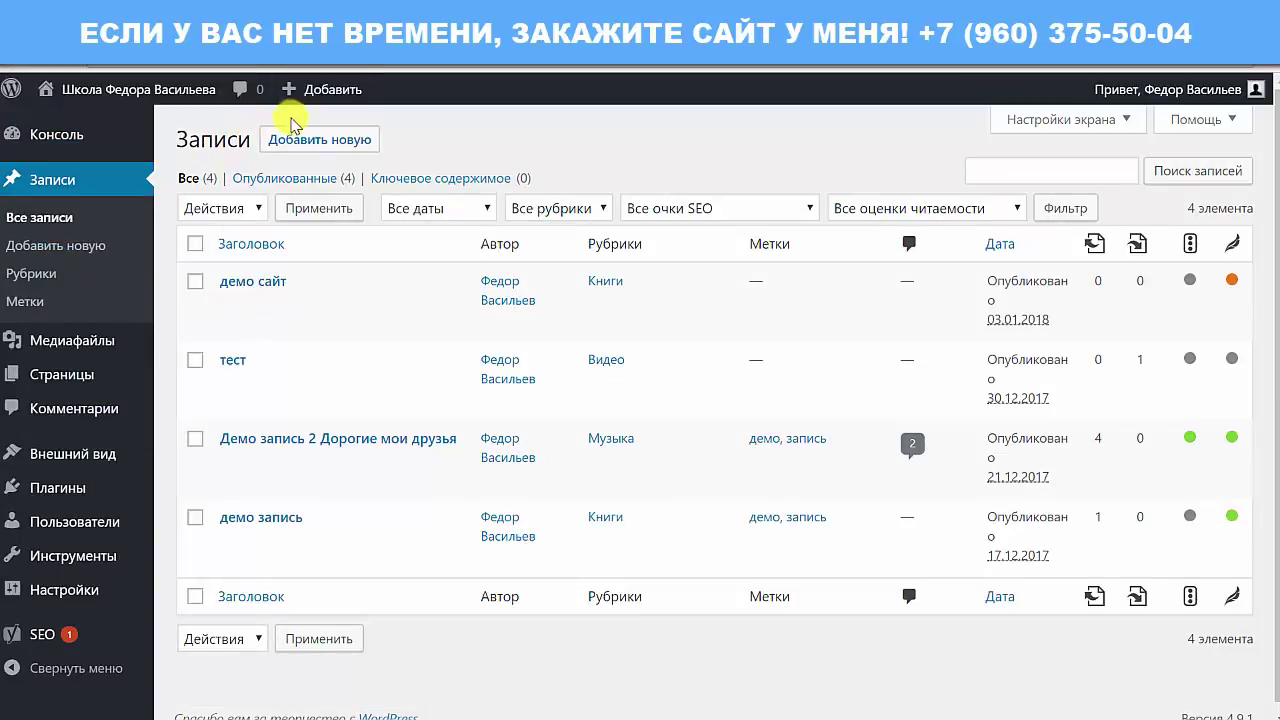
pyautogui.moveTo(196, 328)
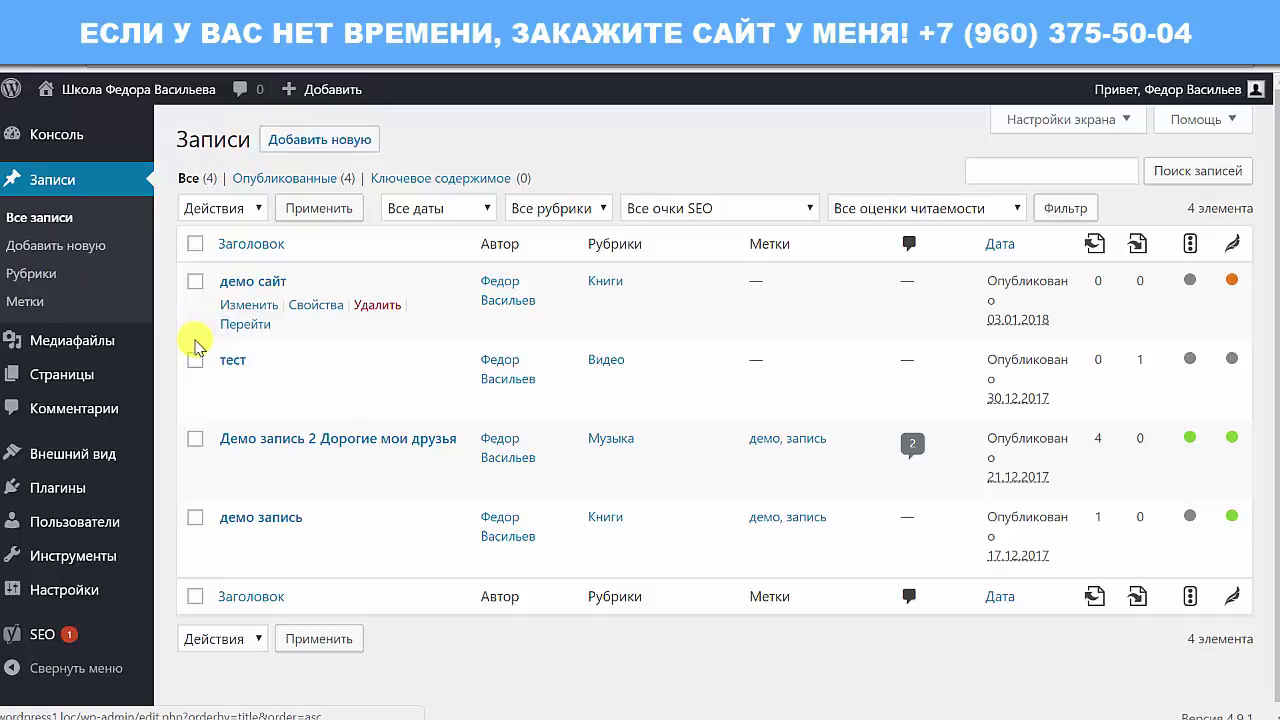
pyautogui.click(265, 280)
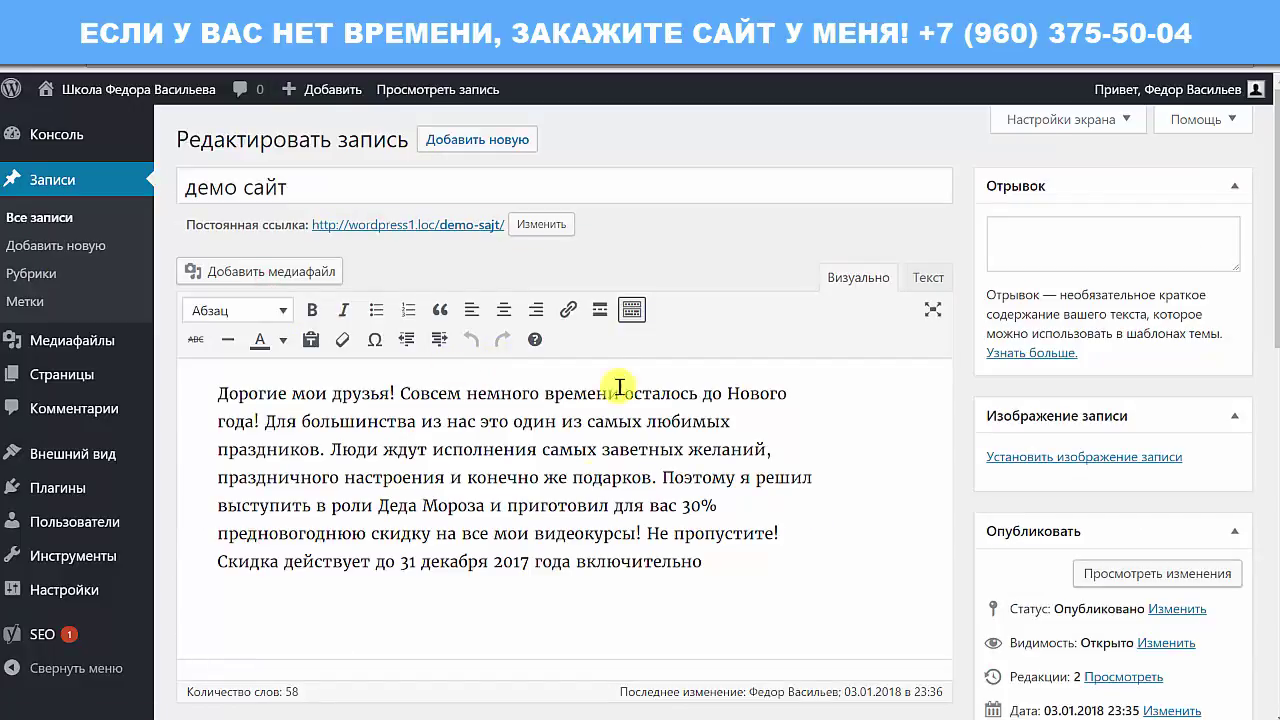
pyautogui.scroll(-4, 680, 680)
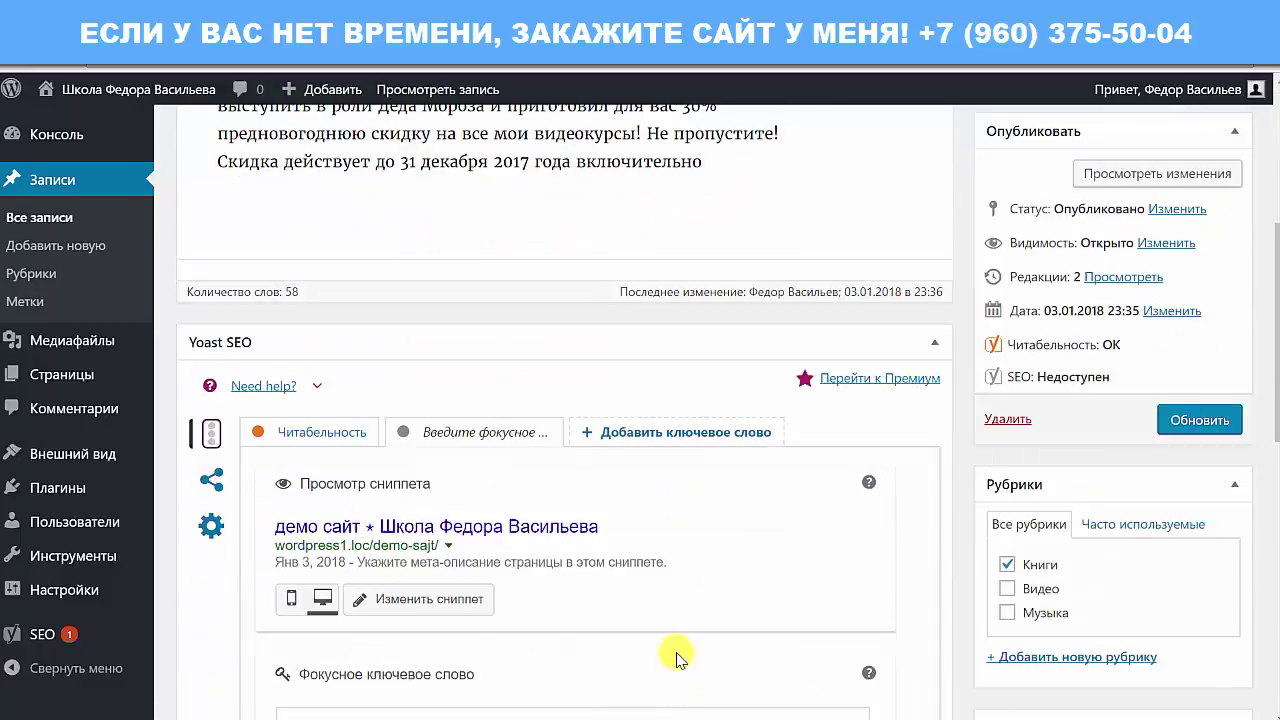
# - Collapse and re-expand the Yoast SEO section, then review its snippet preview and the post's readability and SEO status
pyautogui.click(932, 343)
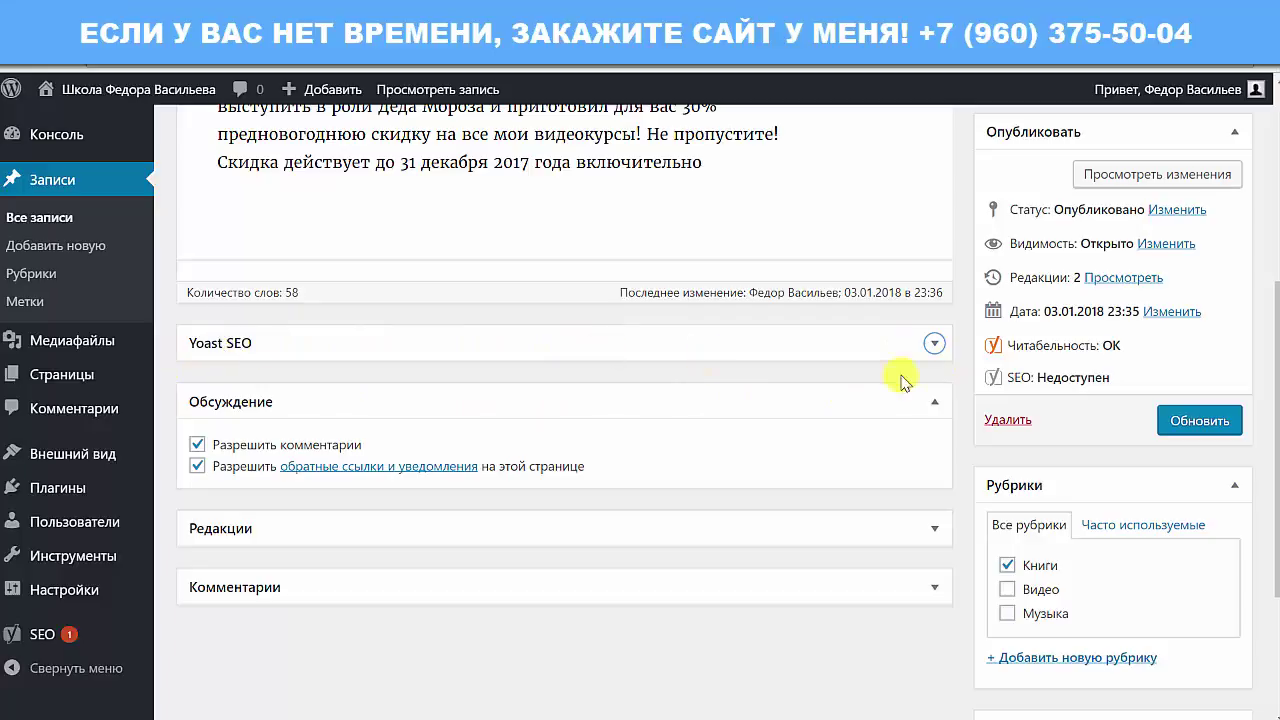
pyautogui.click(932, 344)
pyautogui.scroll(-5, 430, 475)
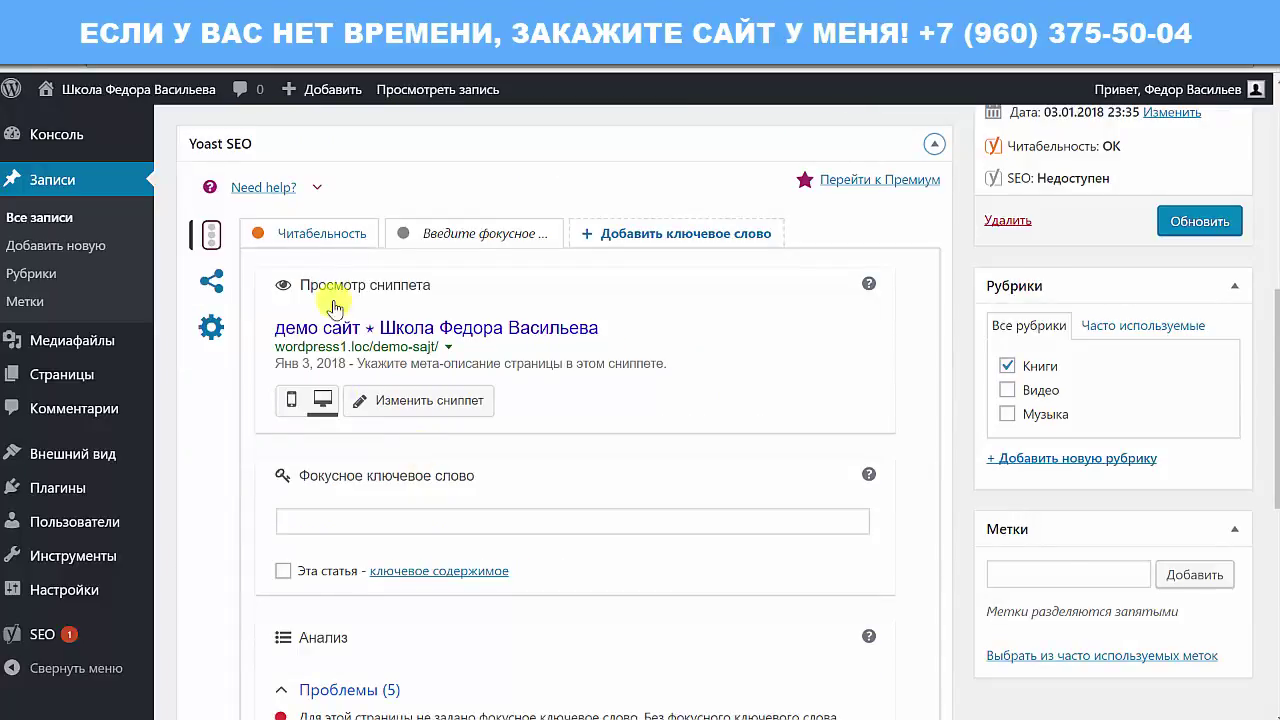
pyautogui.scroll(8, 471, 480)
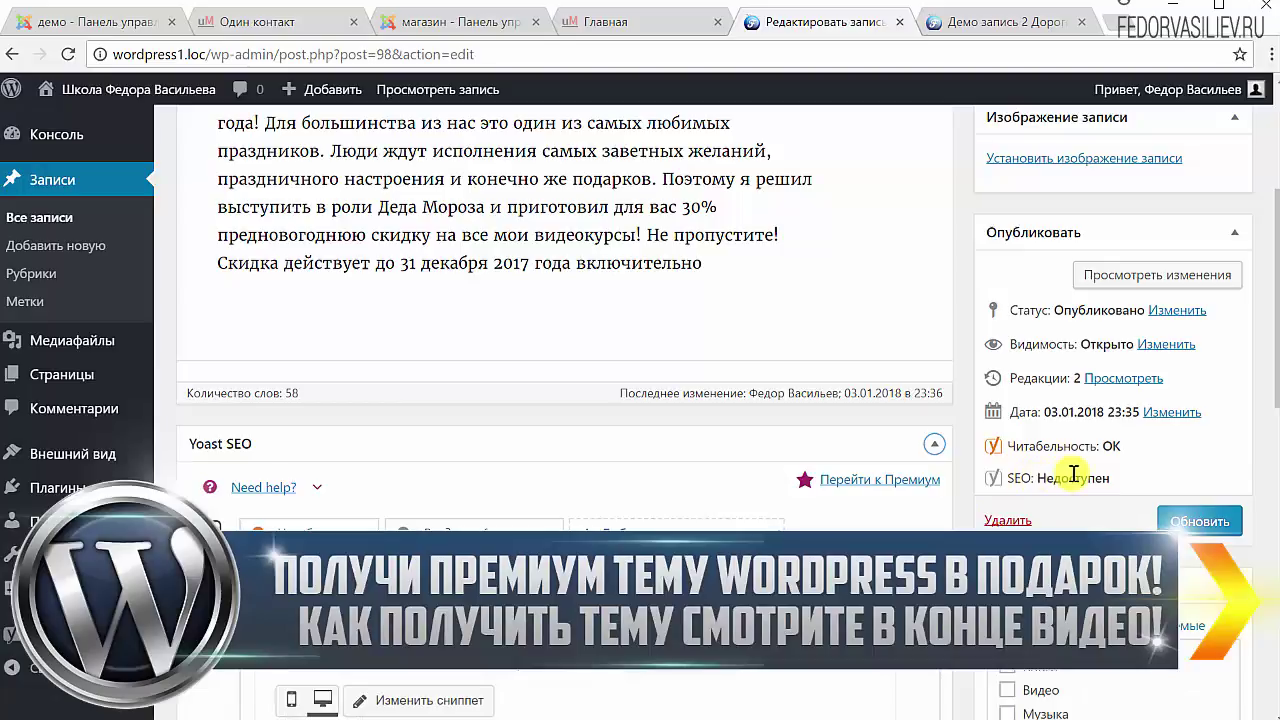
pyautogui.scroll(3, 814, 486)
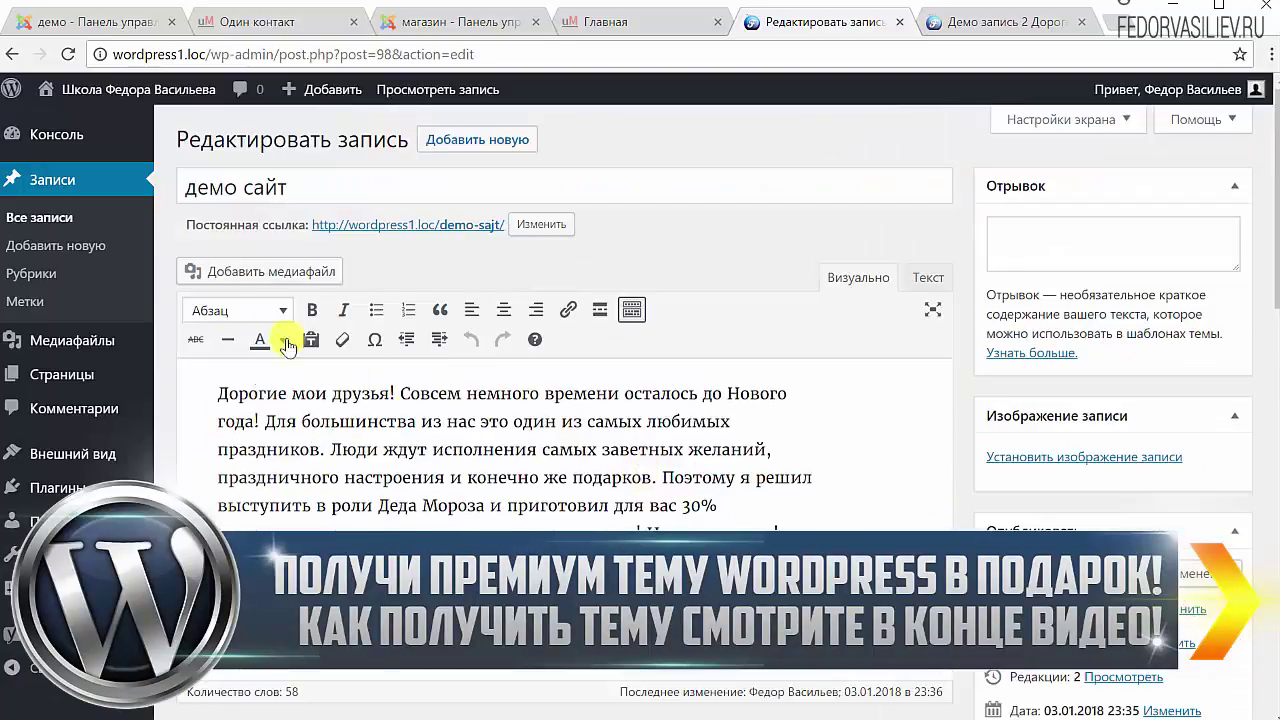
# - Return to the list of all posts and examine its link, SEO and readability score columns
pyautogui.click(52, 180)
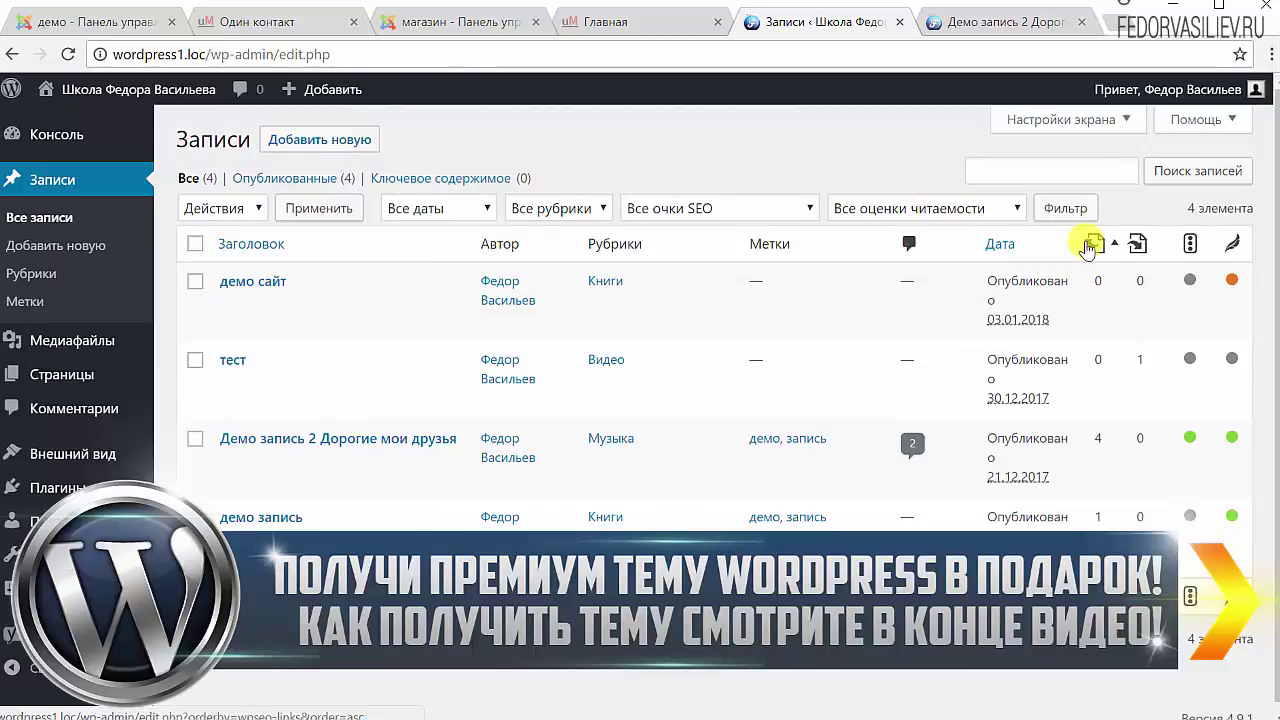
pyautogui.moveTo(1089, 246)
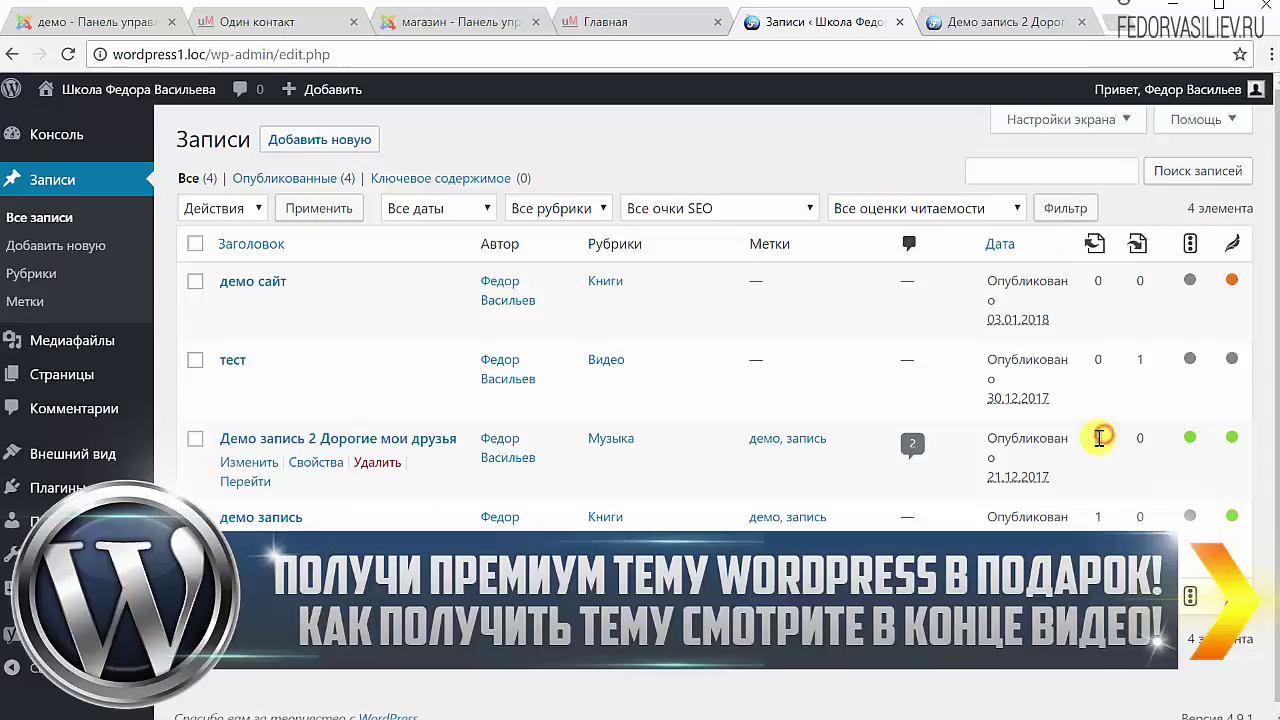
pyautogui.doubleClick(1094, 440)
pyautogui.click(1081, 451)
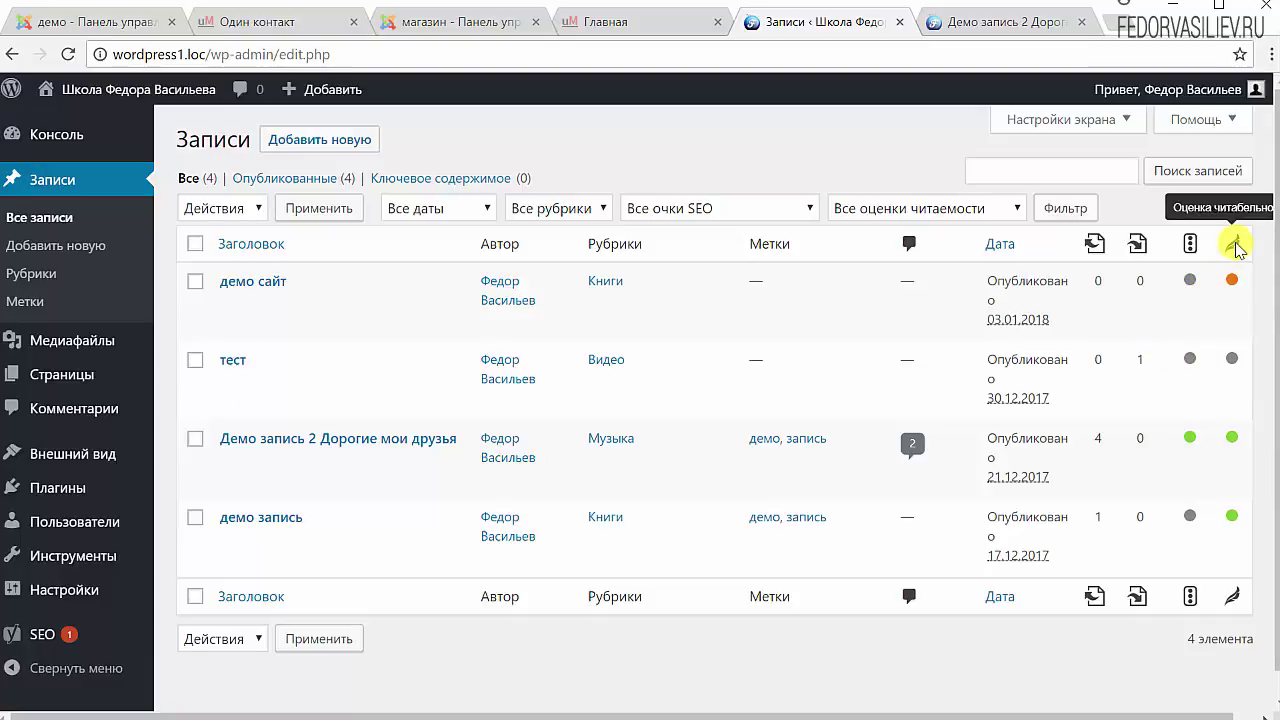
pyautogui.moveTo(1236, 287)
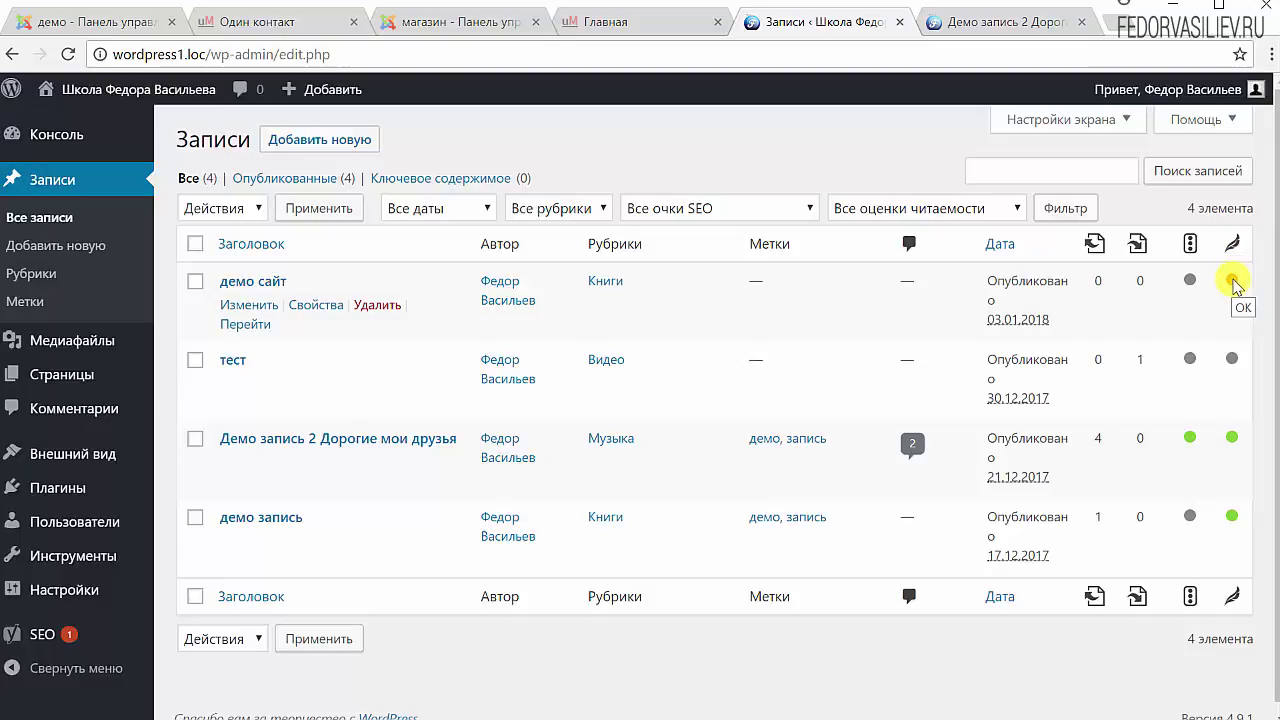
pyautogui.moveTo(1236, 444)
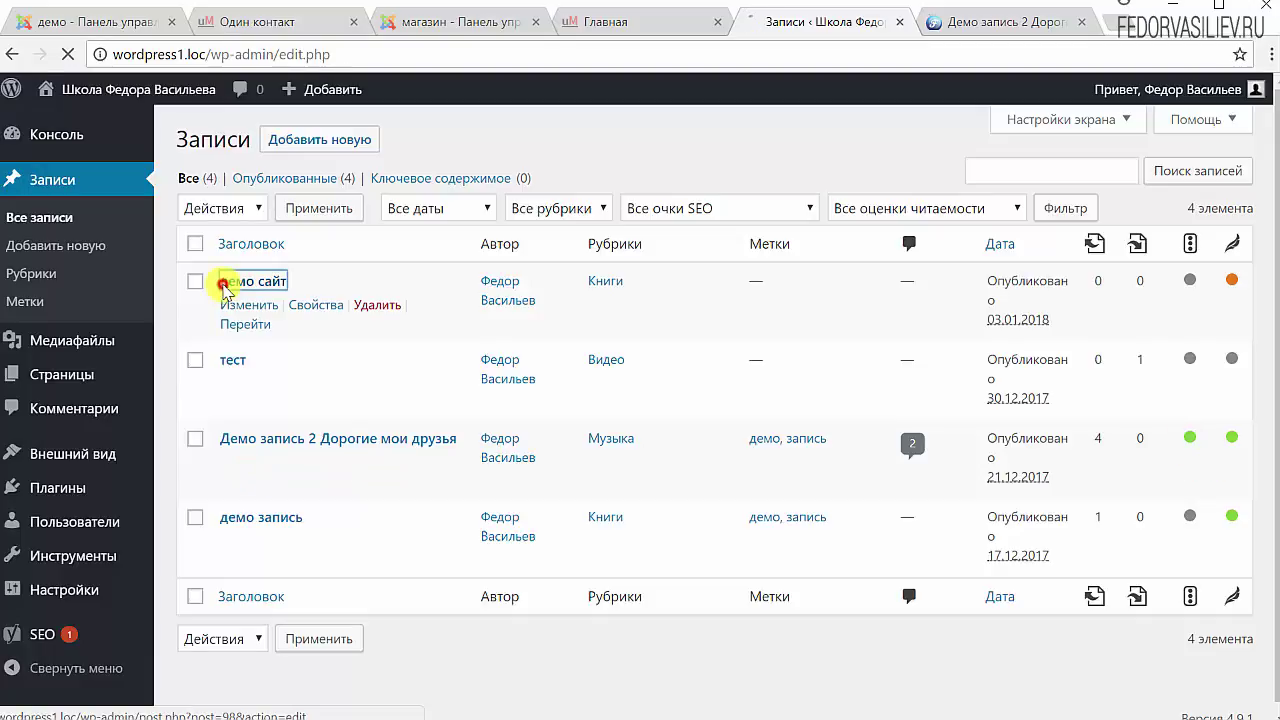
# - Reopen the post "демо сайт" and highlight its entire body text for review, then clear the selection
pyautogui.click(225, 282)
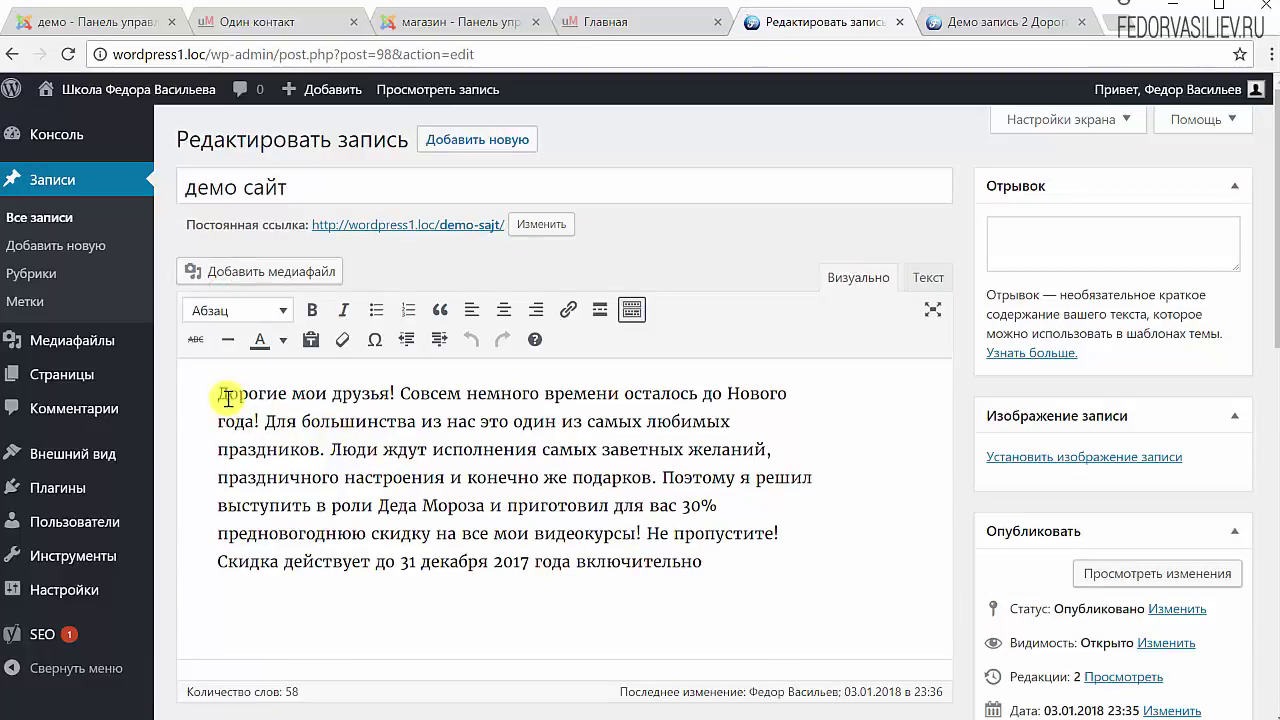
pyautogui.moveTo(216, 390); pyautogui.dragTo(733, 585)
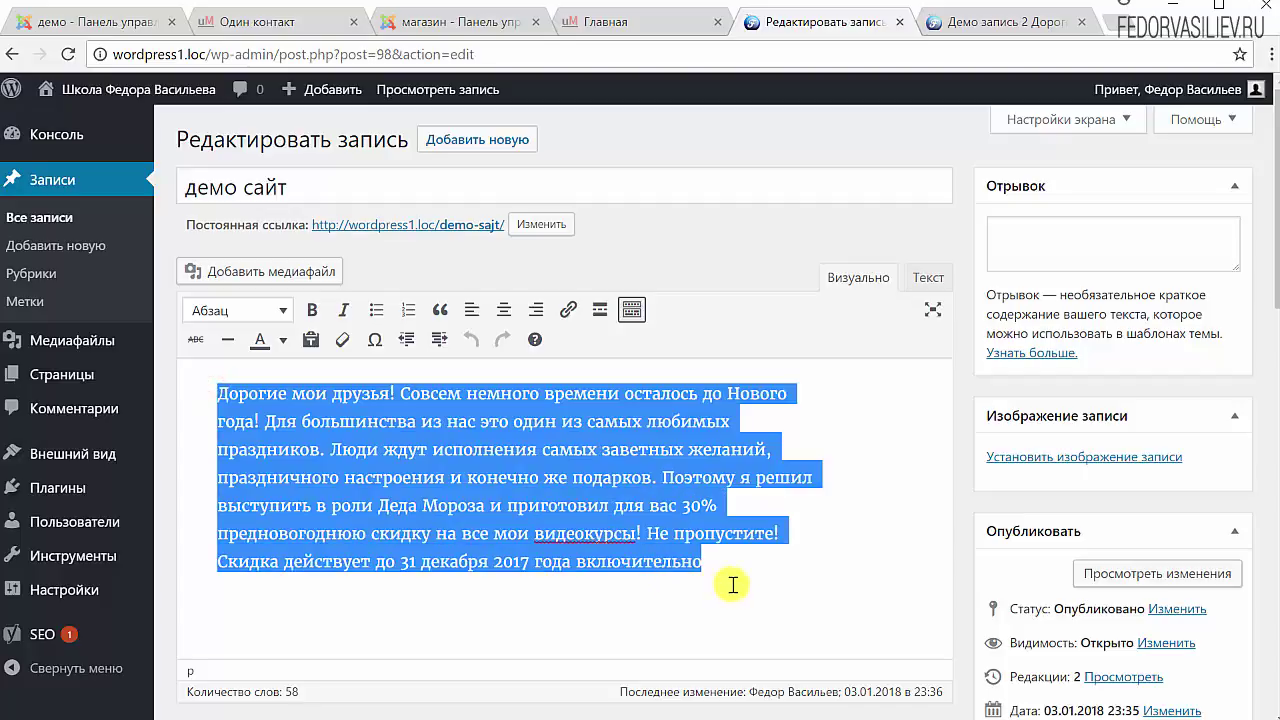
pyautogui.click(908, 448)
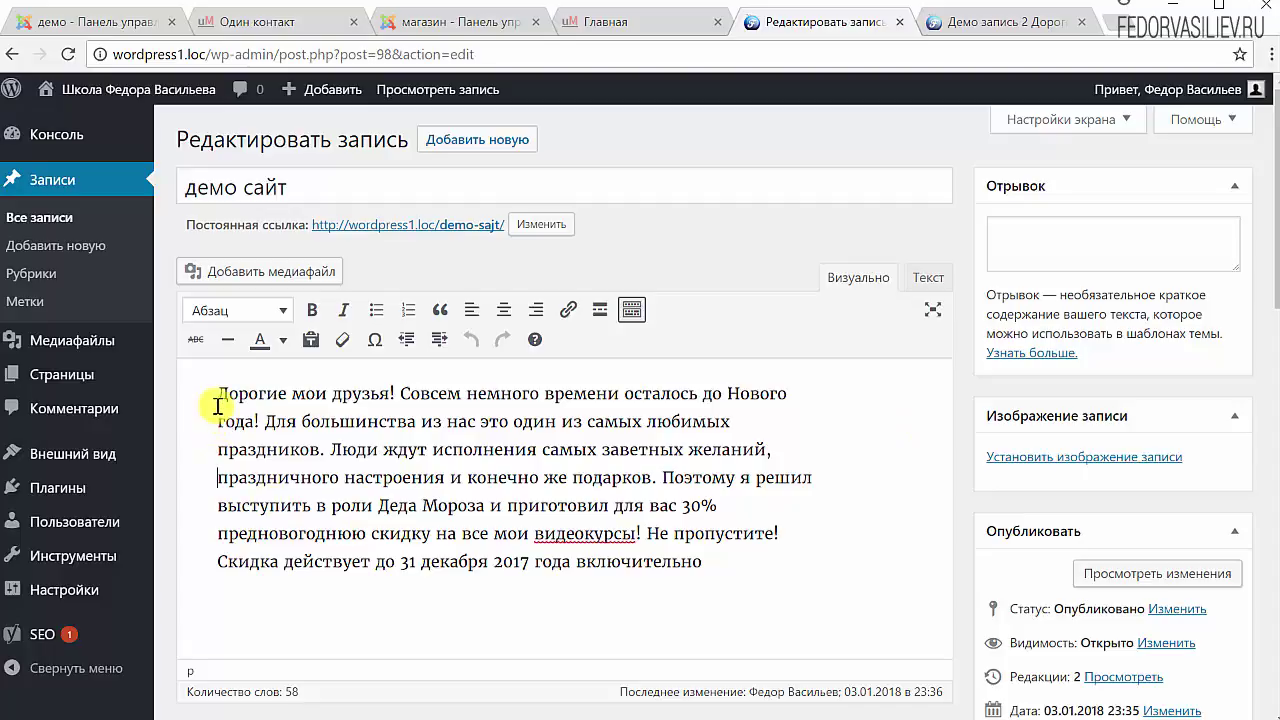
# - View the text of the published post "Демо запись 2 Дорогие мои друзья" on the site, then return to the post editor
pyautogui.click(947, 24)
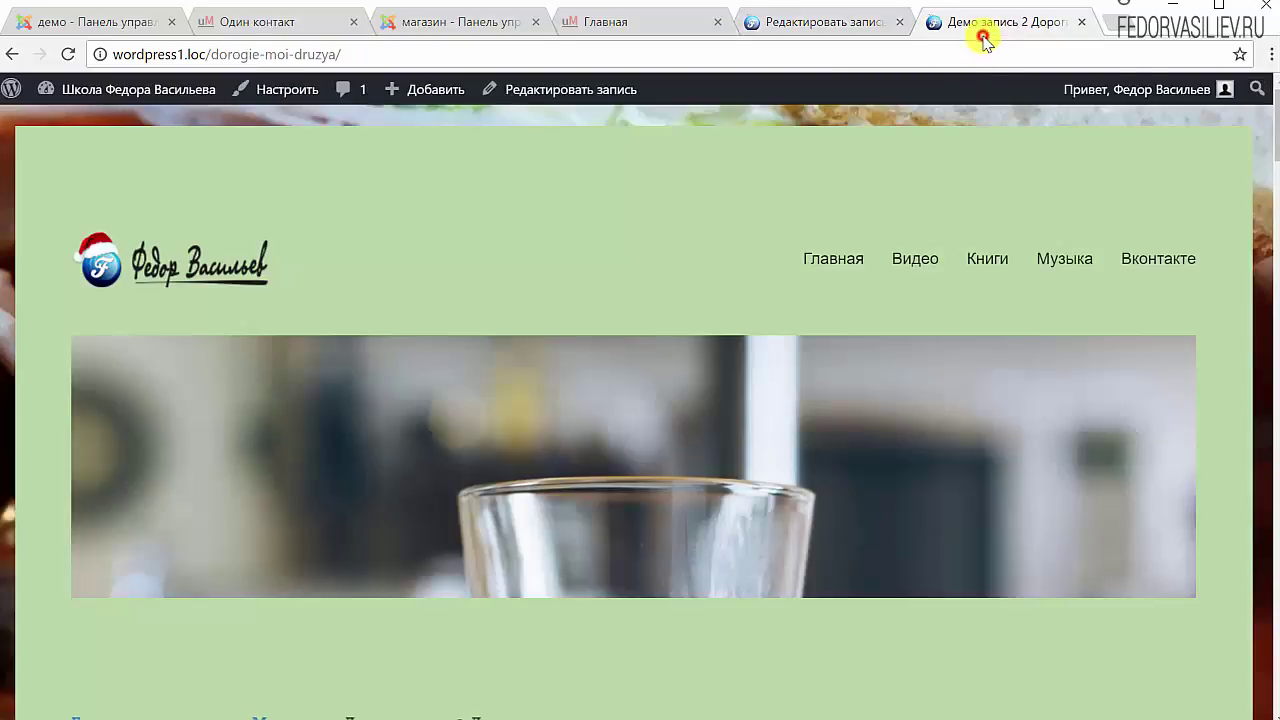
pyautogui.scroll(-5, 501, 348)
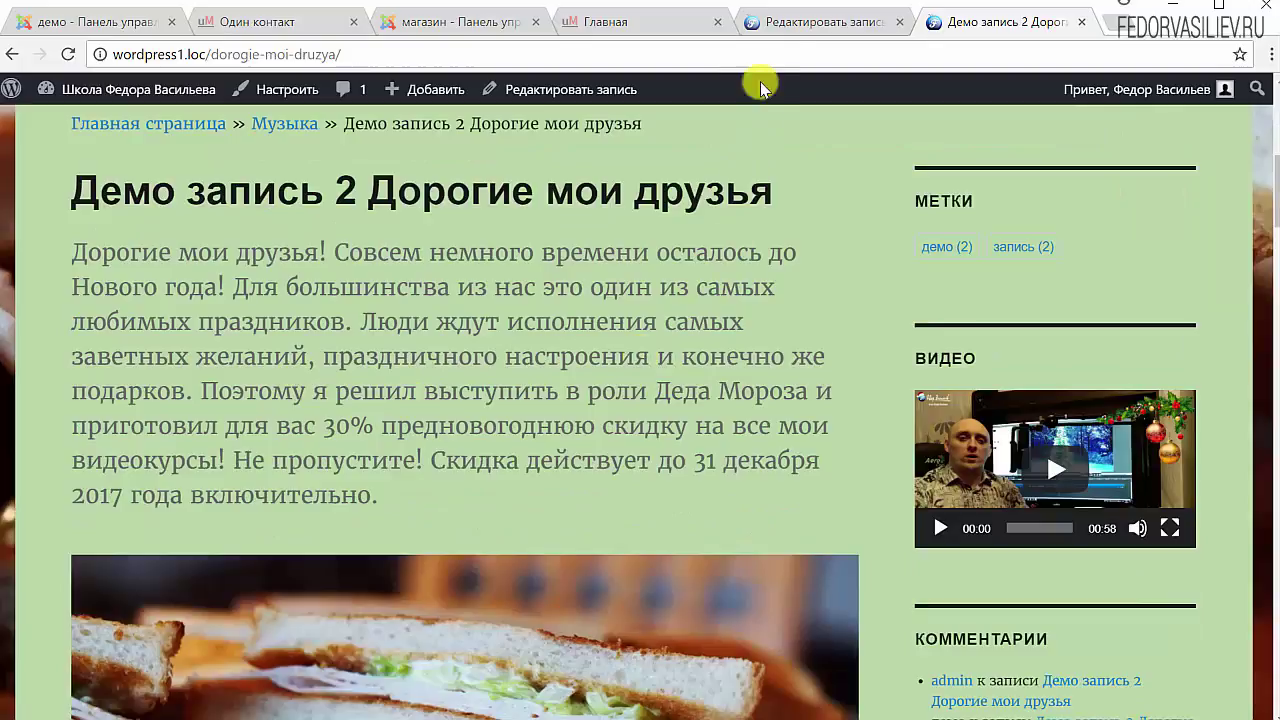
pyautogui.click(805, 30)
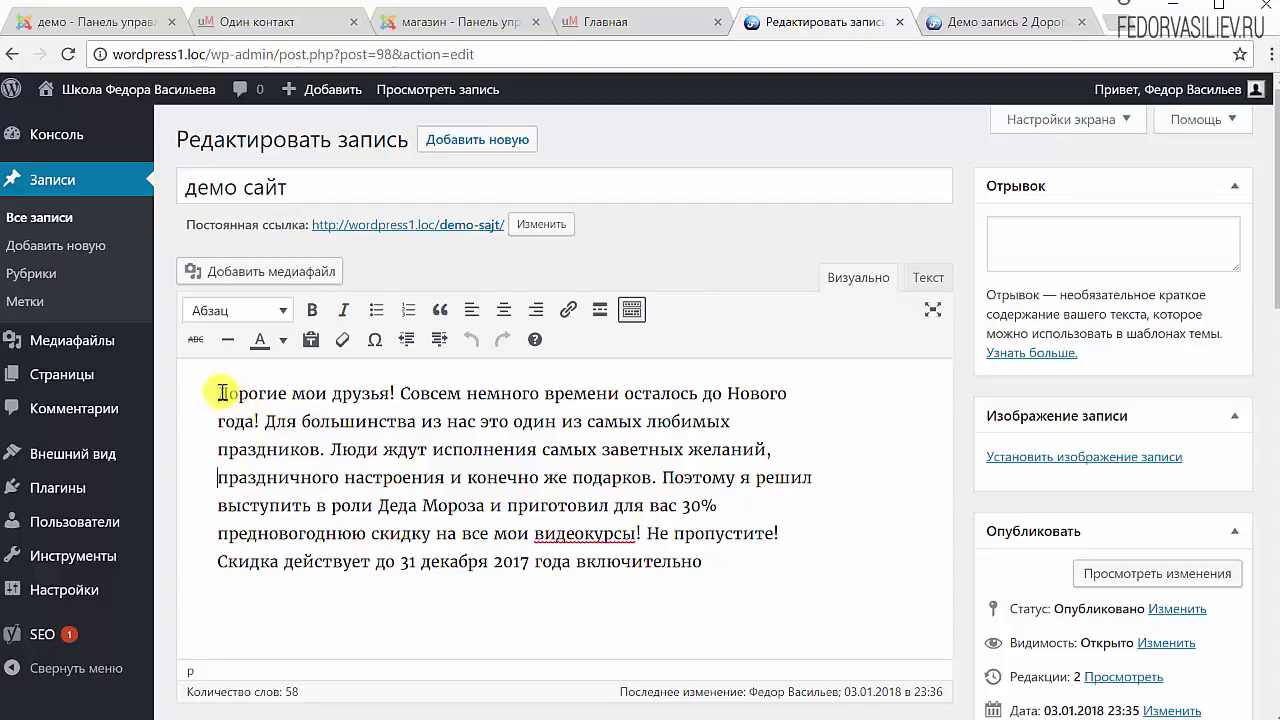
# - Select the whole body text of "демо сайт" and review the Yoast SEO section beneath it
pyautogui.moveTo(219, 393); pyautogui.dragTo(857, 609)
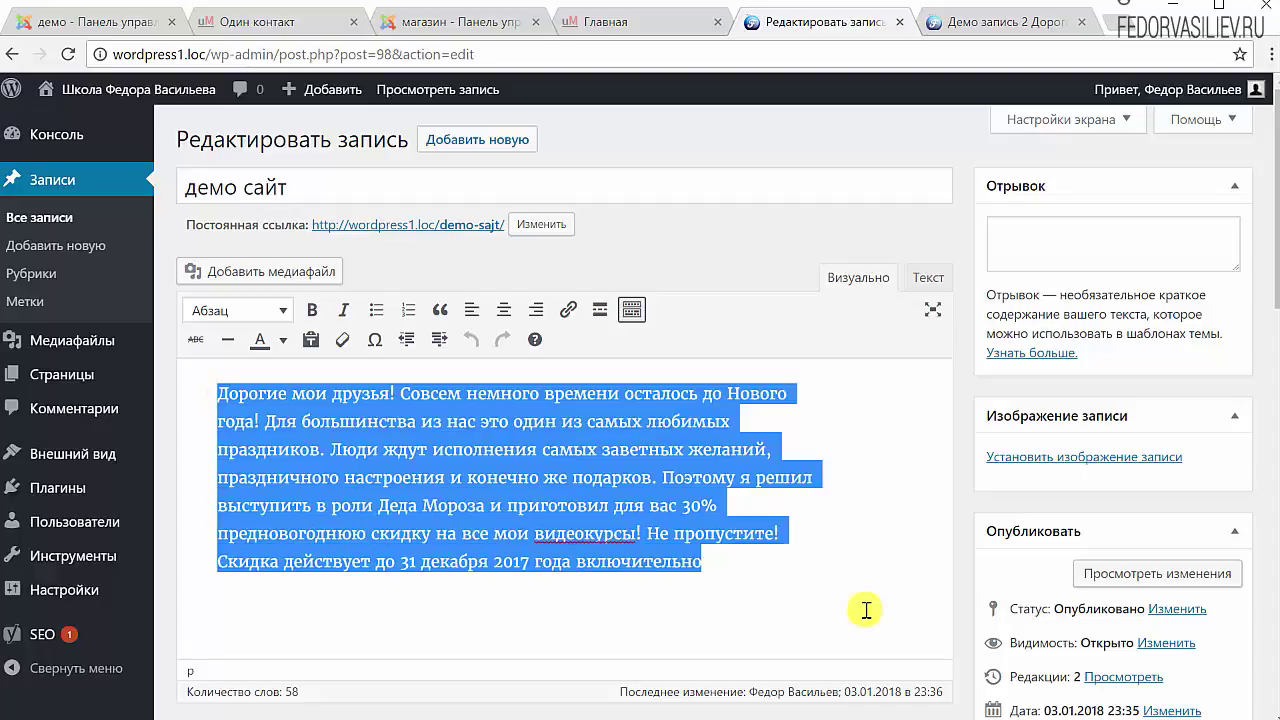
pyautogui.scroll(-4, 840, 600)
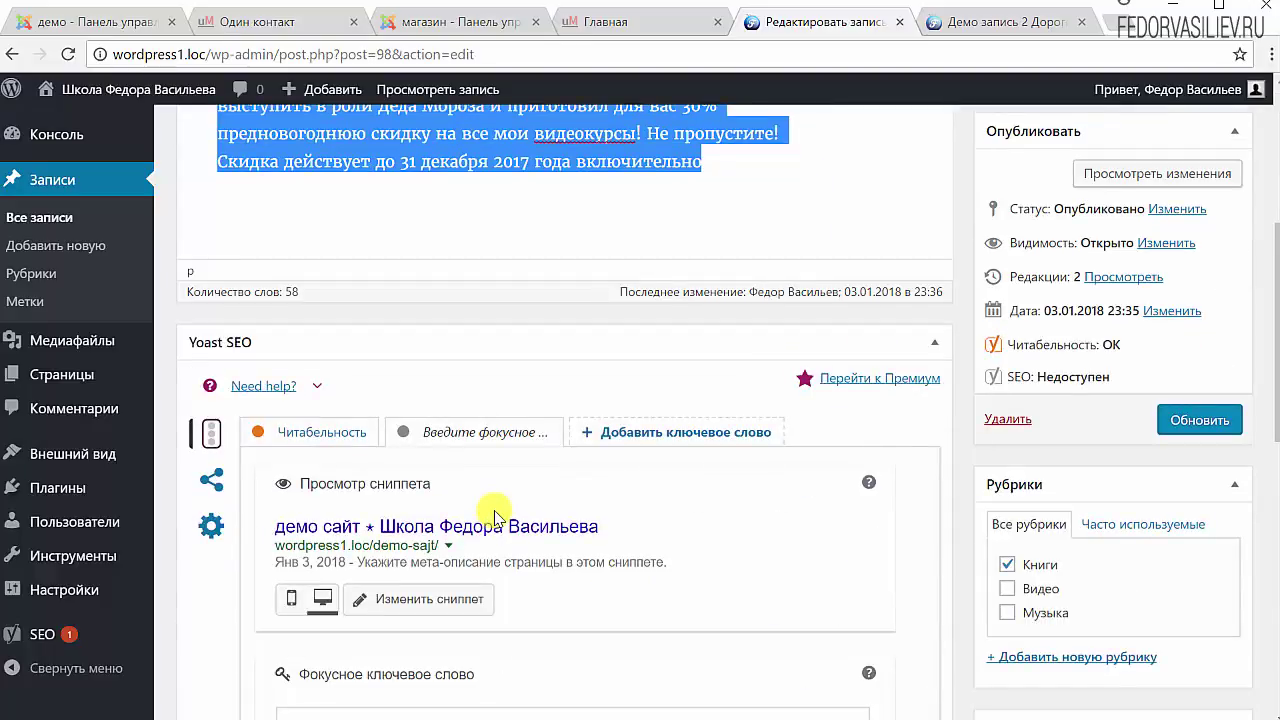
pyautogui.scroll(3, 494, 515)
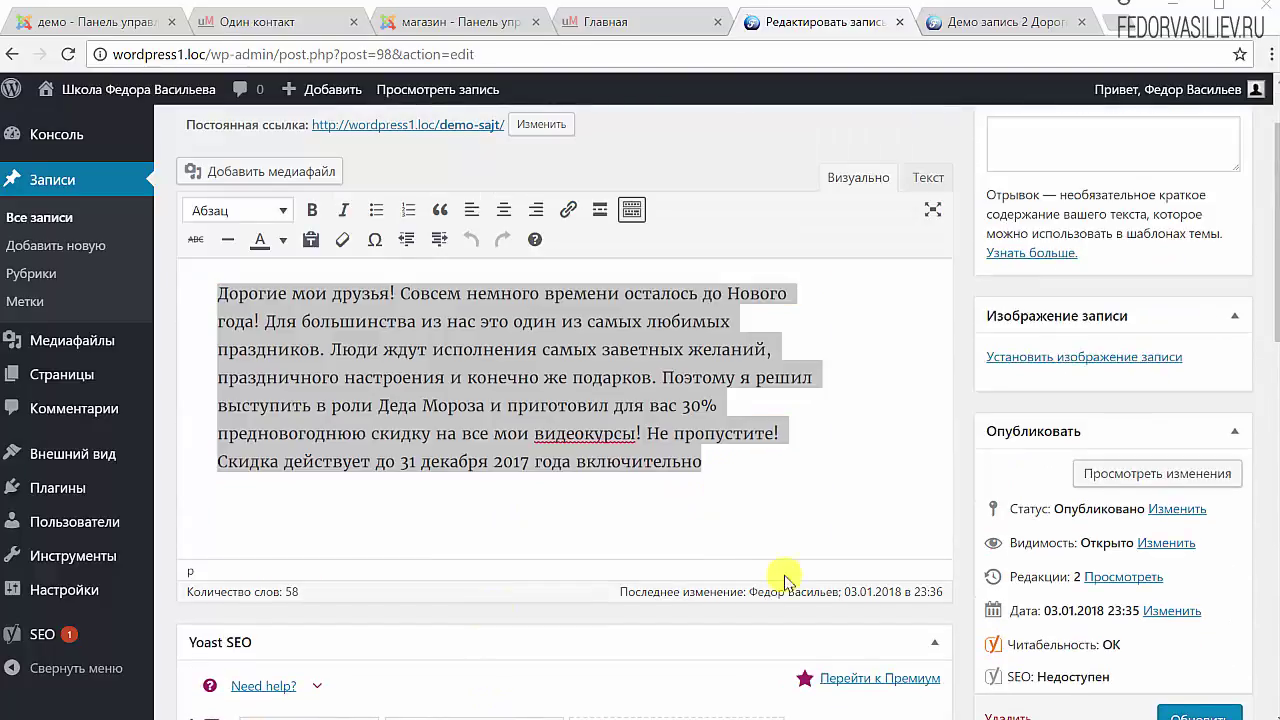
pyautogui.scroll(2, 743, 523)
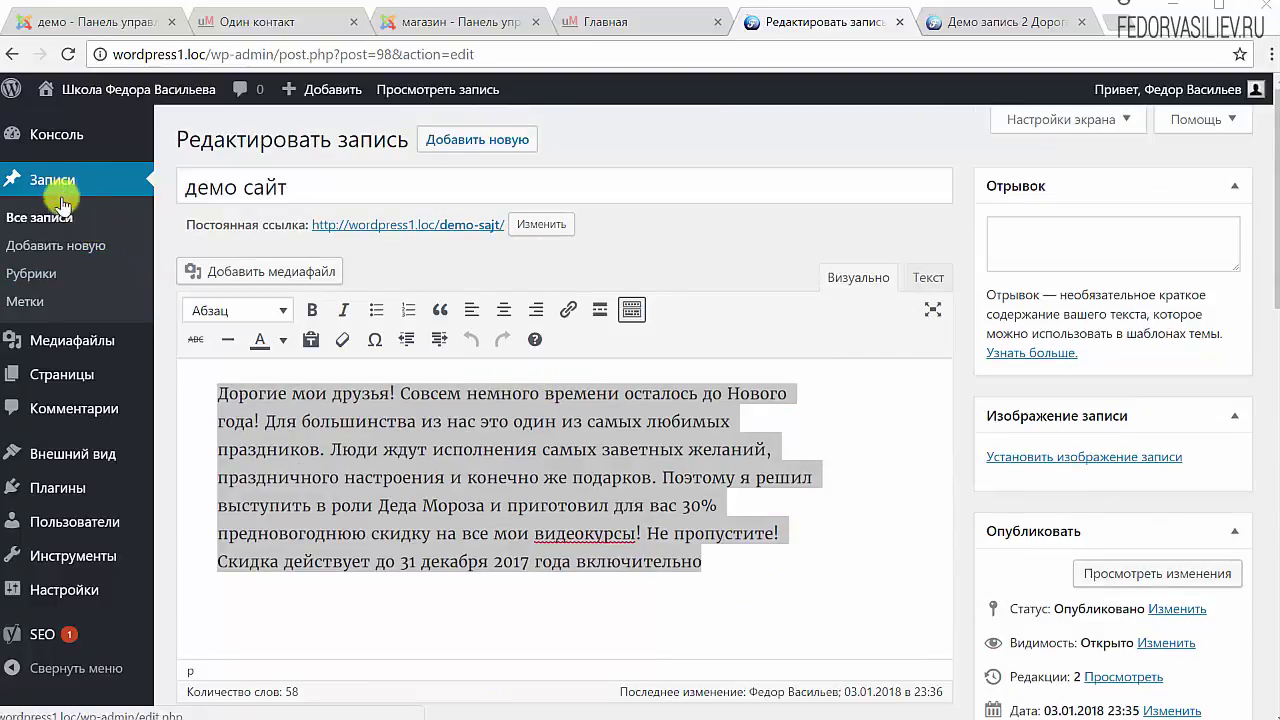
# - Open the post category "Видео" for editing and view its Yoast SEO section
pyautogui.click(35, 274)
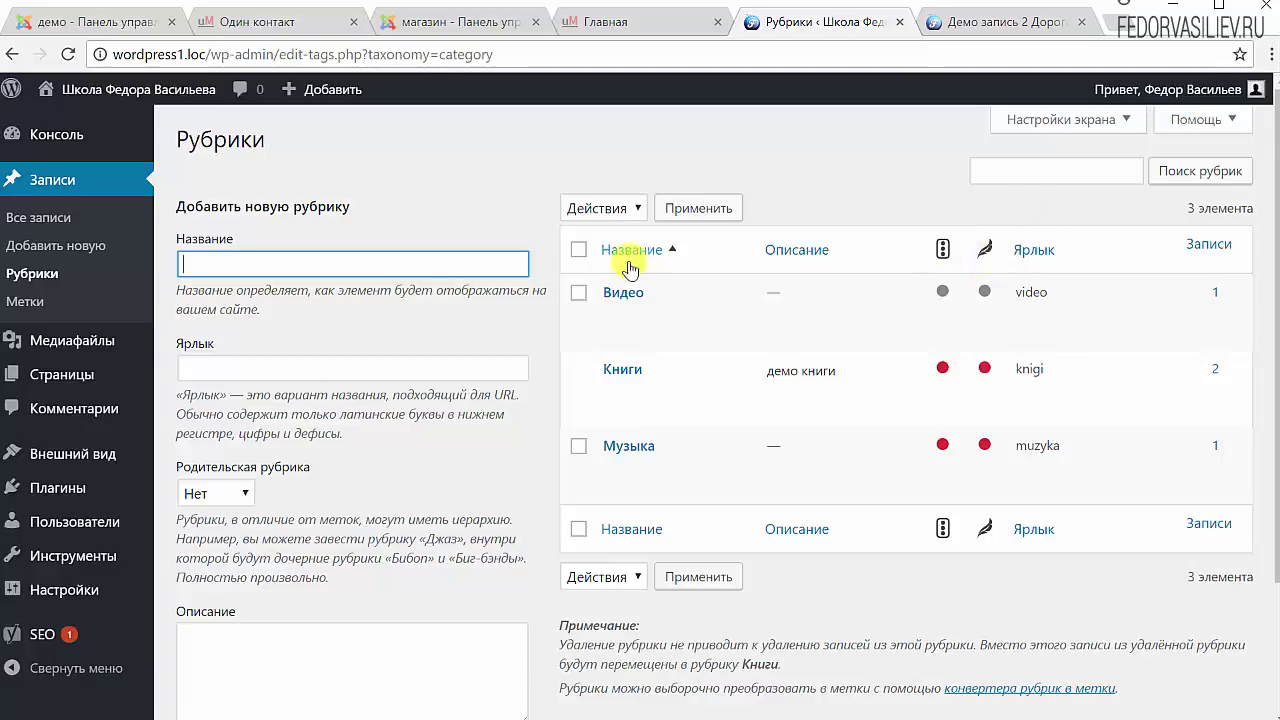
pyautogui.click(620, 293)
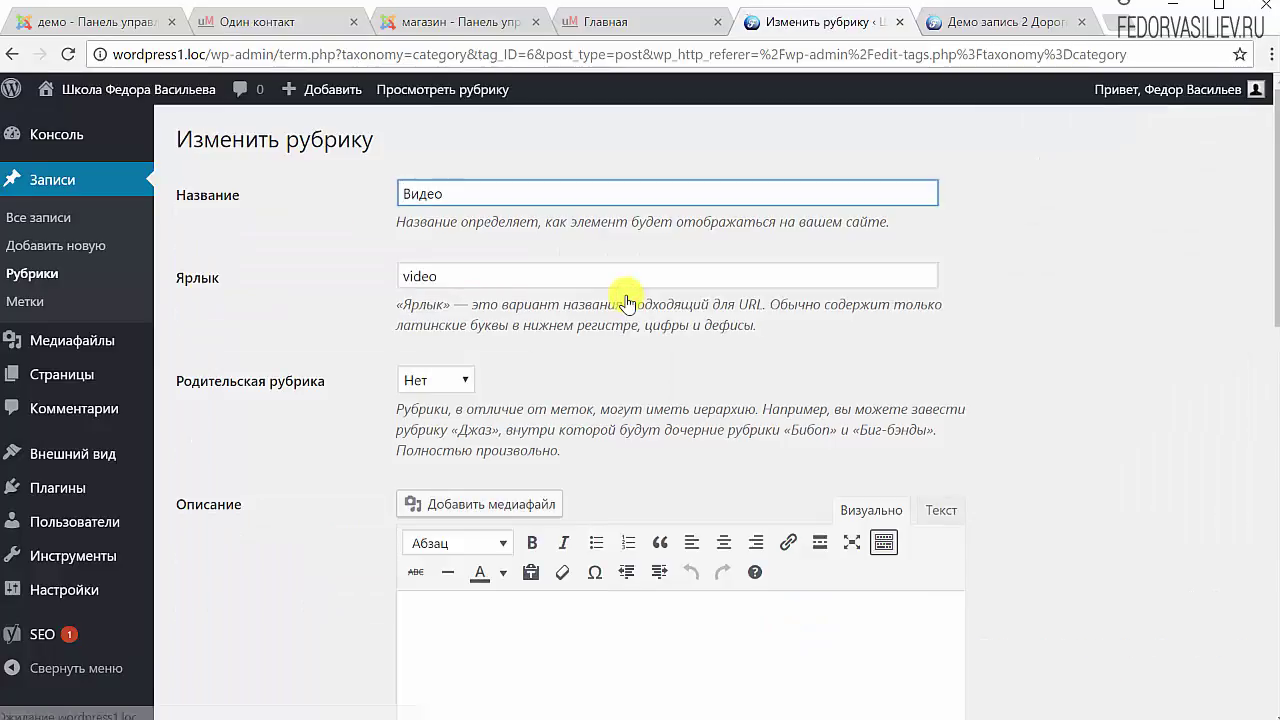
pyautogui.scroll(-7, 623, 443)
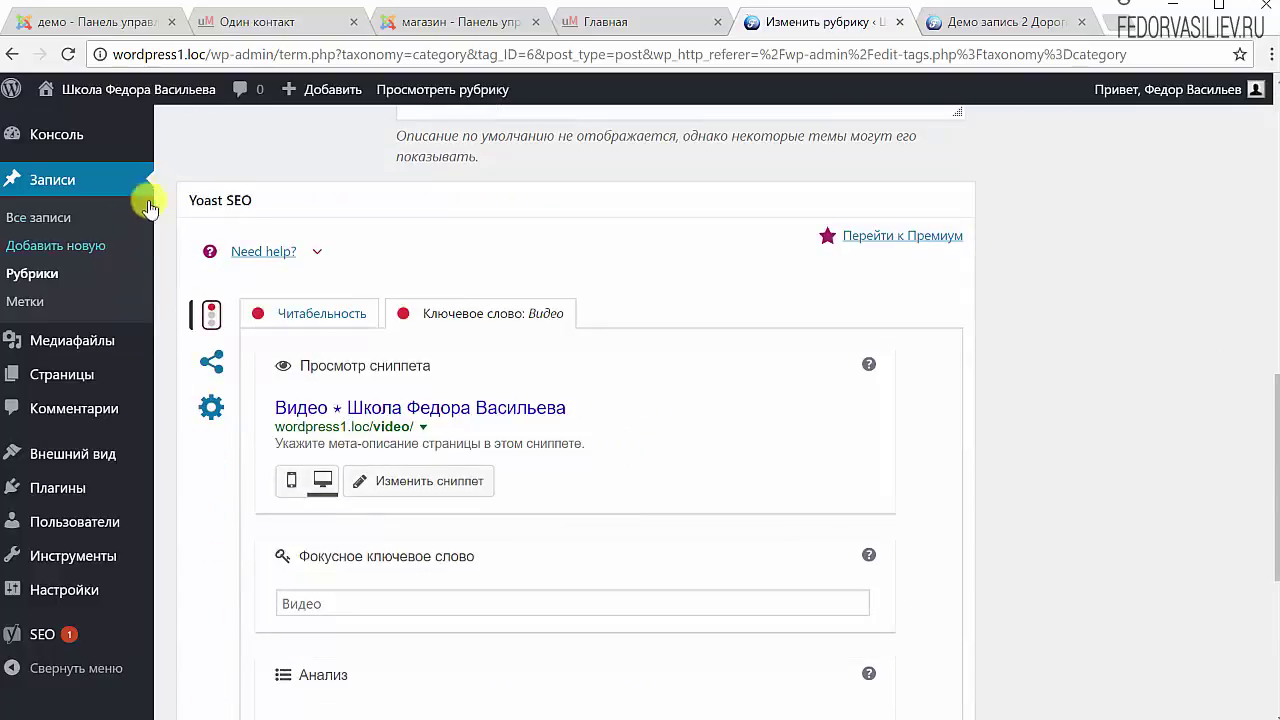
pyautogui.scroll(3, 343, 486)
pyautogui.moveTo(113, 362)
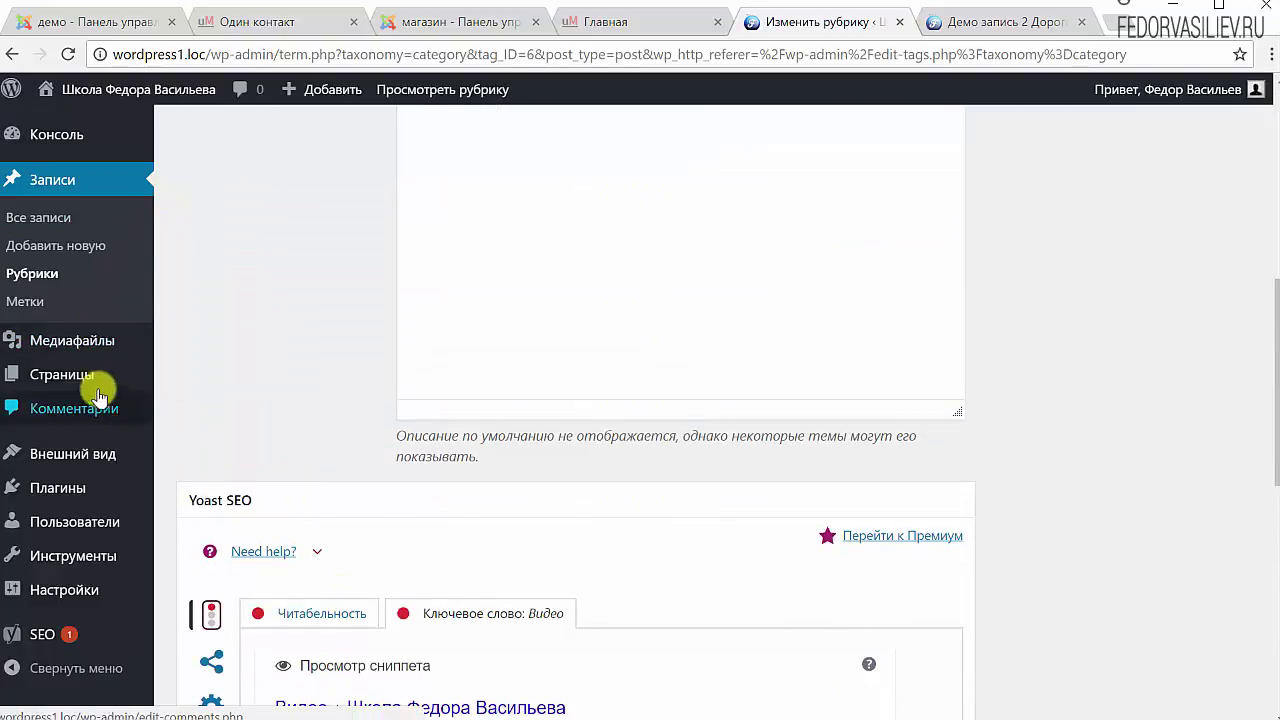
# - Open a blank new page from the pages list and look through its editing form
pyautogui.click(82, 377)
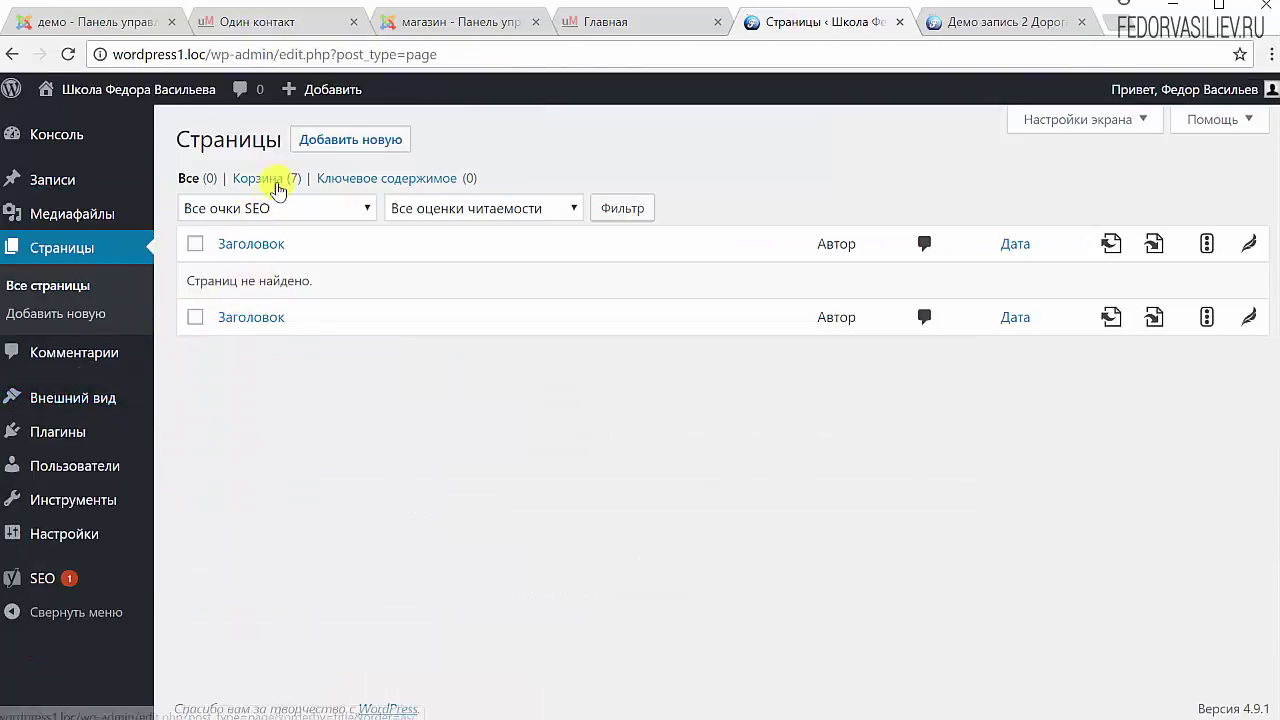
pyautogui.click(327, 145)
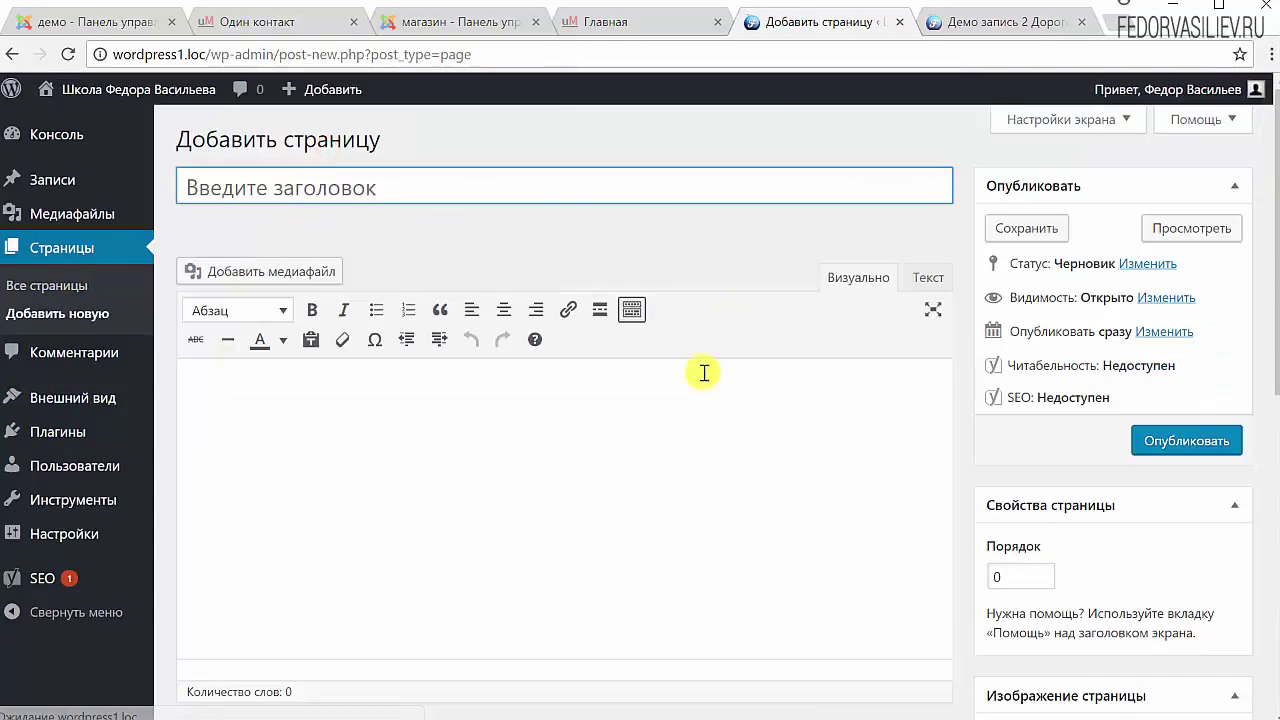
pyautogui.scroll(-6, 666, 534)
pyautogui.scroll(6, 600, 490)
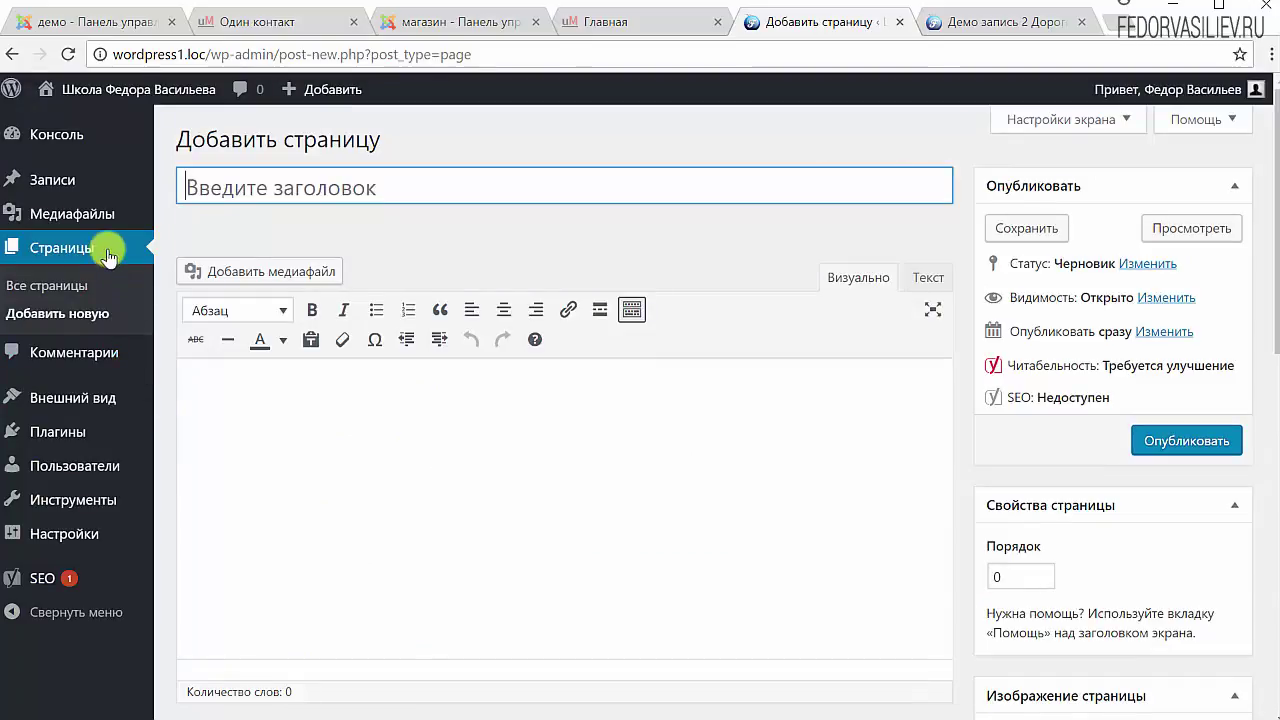
# - Open the post "Демо запись 2 Дорогие мои друзья" from the posts list and go to its Yoast SEO section
pyautogui.click(60, 178)
pyautogui.moveTo(1049, 562)
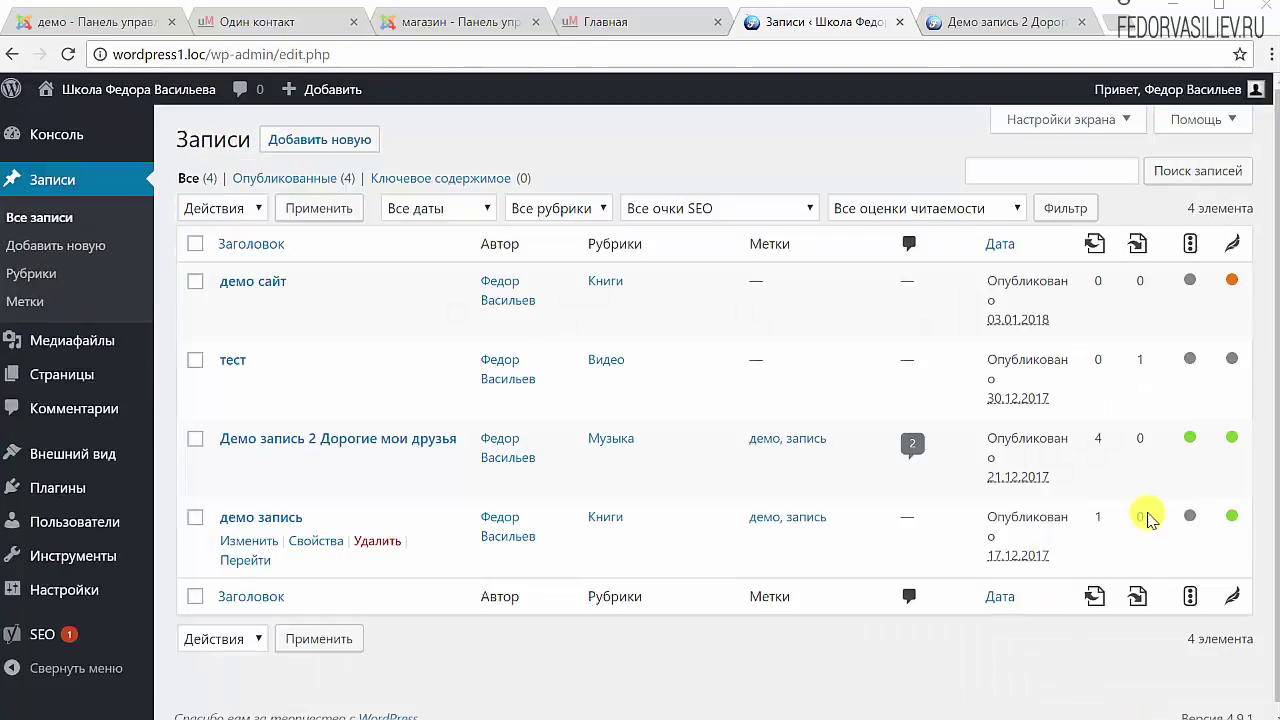
pyautogui.moveTo(1194, 440)
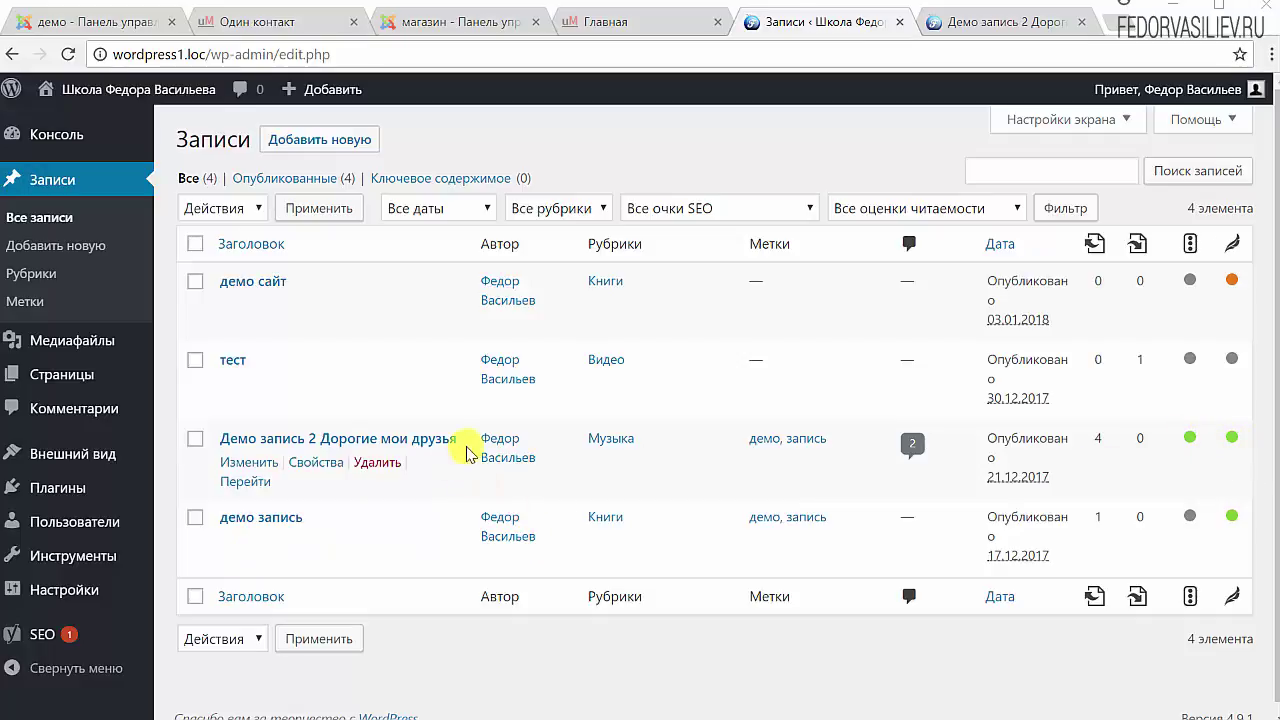
pyautogui.click(277, 443)
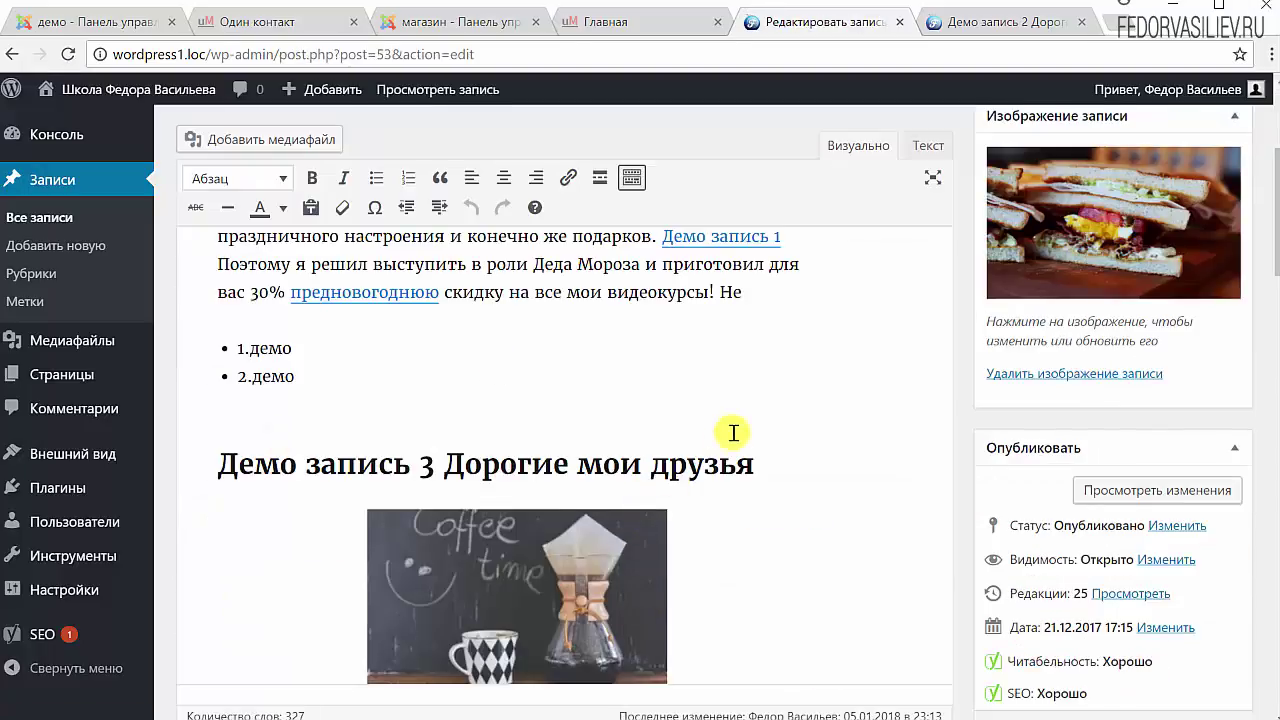
pyautogui.scroll(-4, 740, 320)
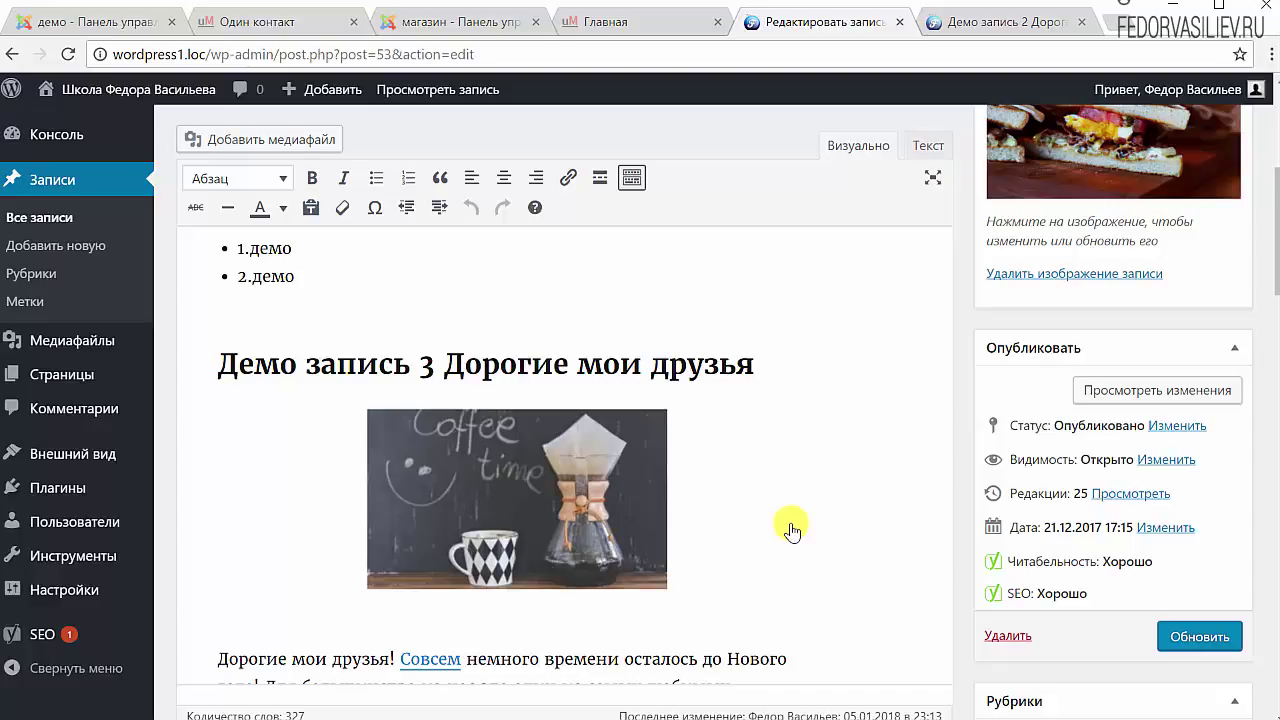
pyautogui.scroll(-10, 790, 530)
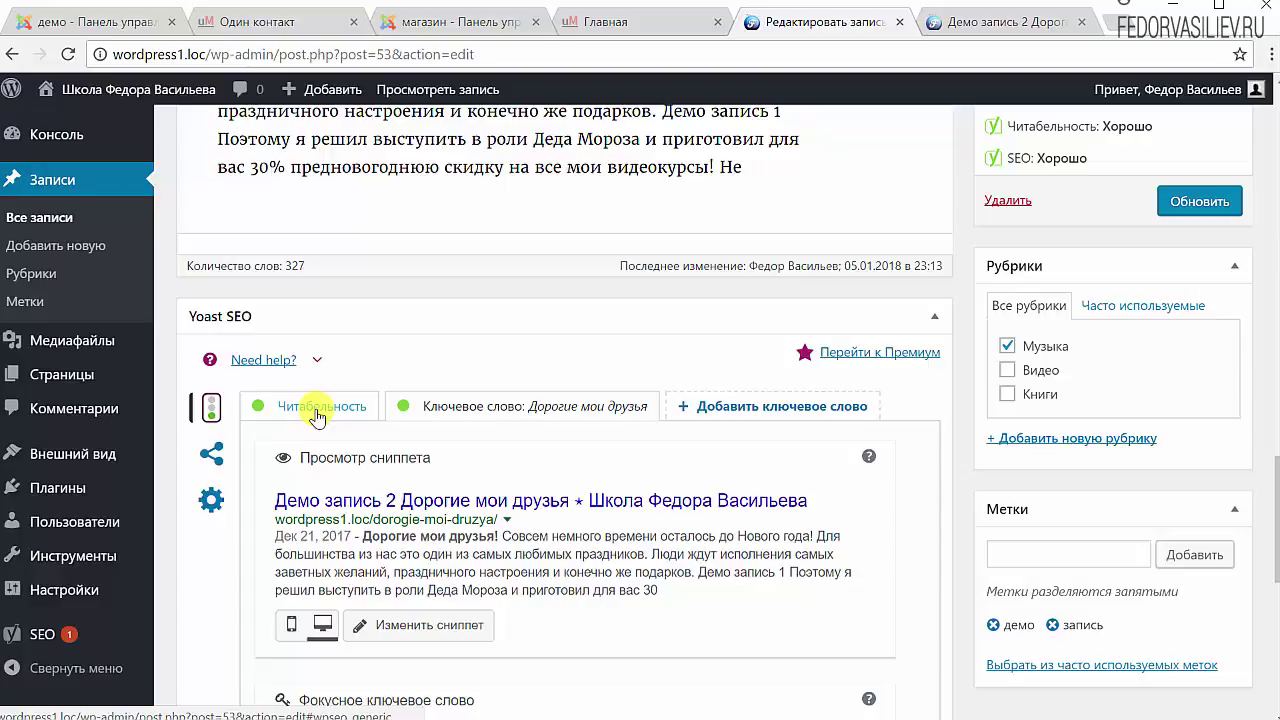
# - Show the Yoast SEO readability analysis of the post and read through its assessments
pyautogui.click(318, 416)
pyautogui.scroll(-2, 514, 343)
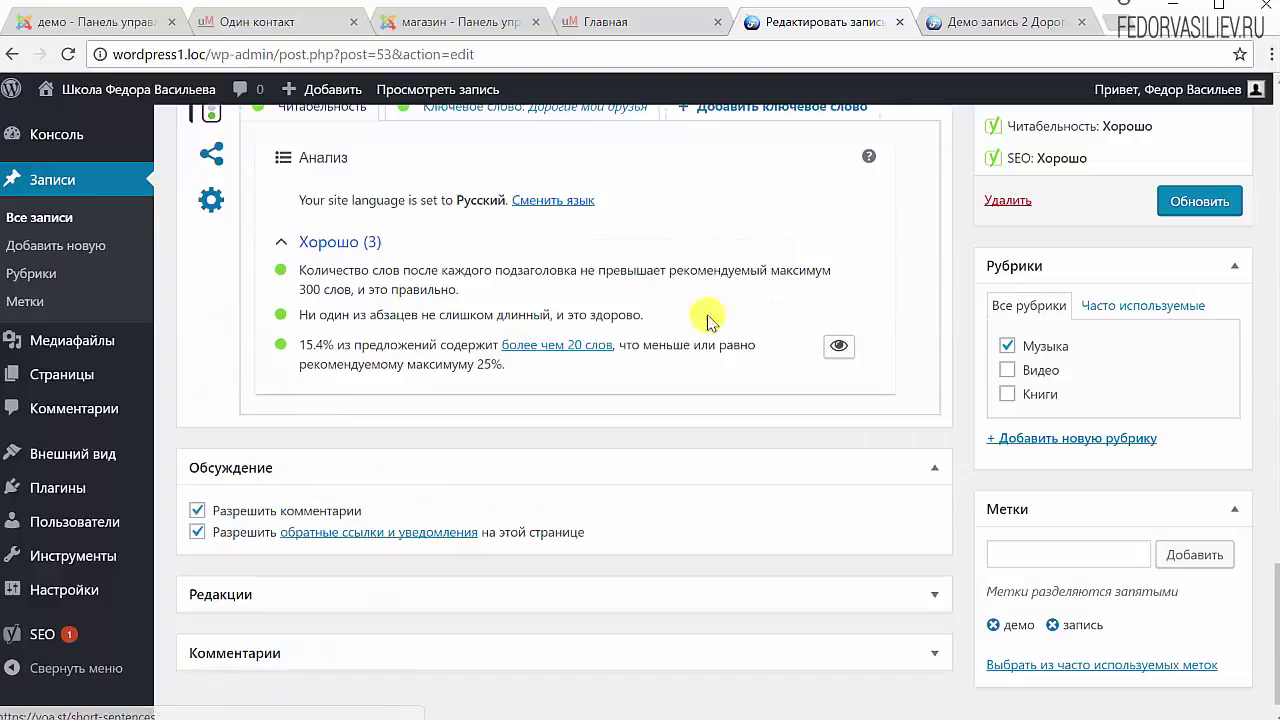
pyautogui.scroll(2, 600, 425)
pyautogui.scroll(-1, 700, 465)
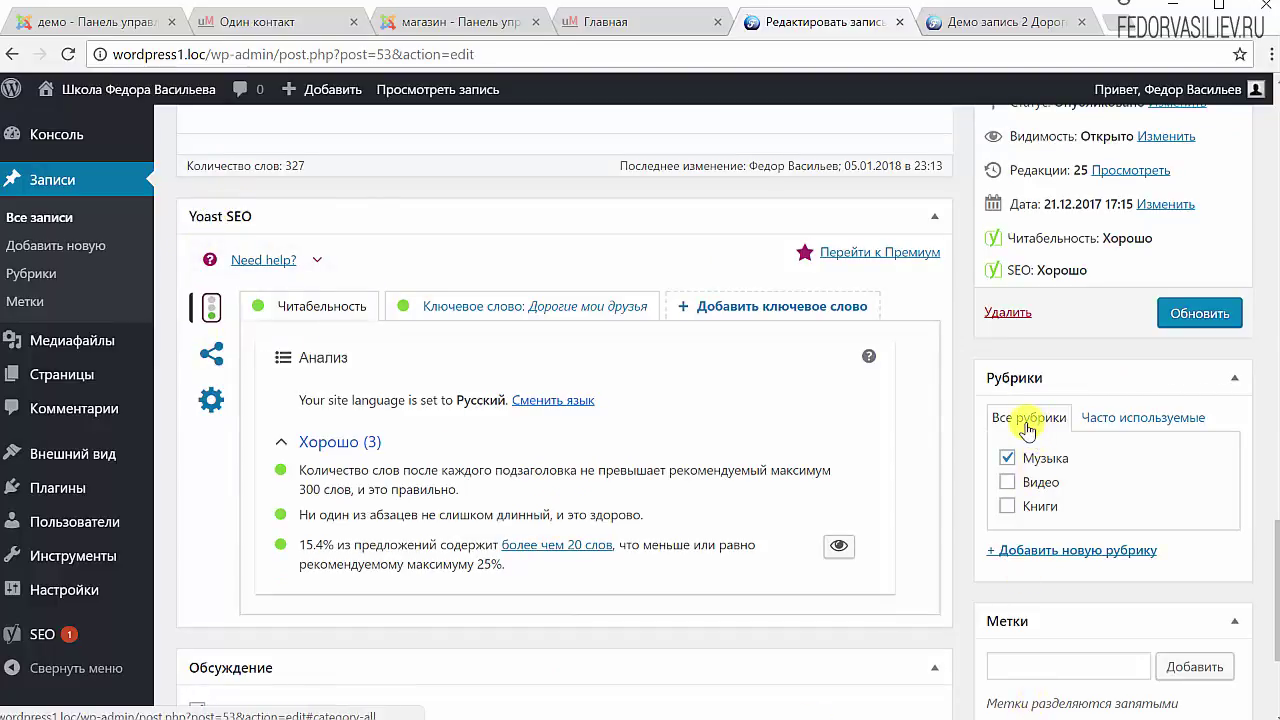
# - Assign the post to the "Видео" category in addition to "Музыка"
pyautogui.click(1006, 483)
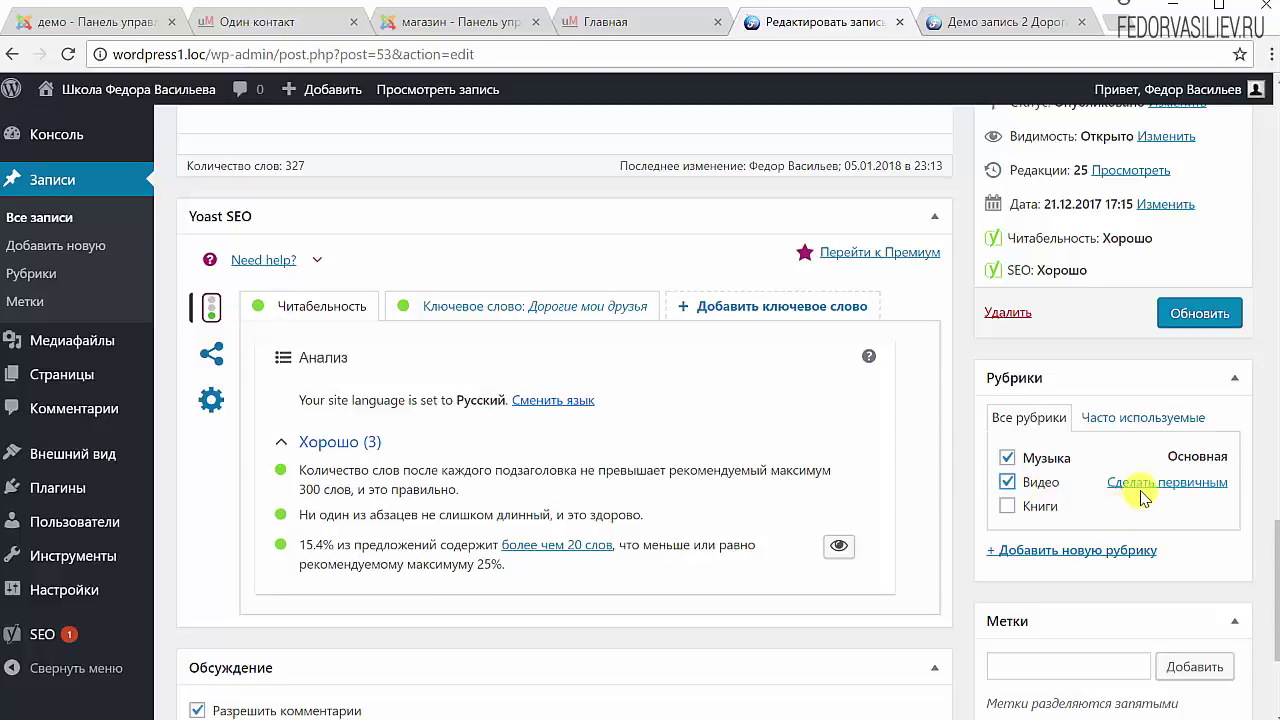
pyautogui.scroll(4, 740, 486)
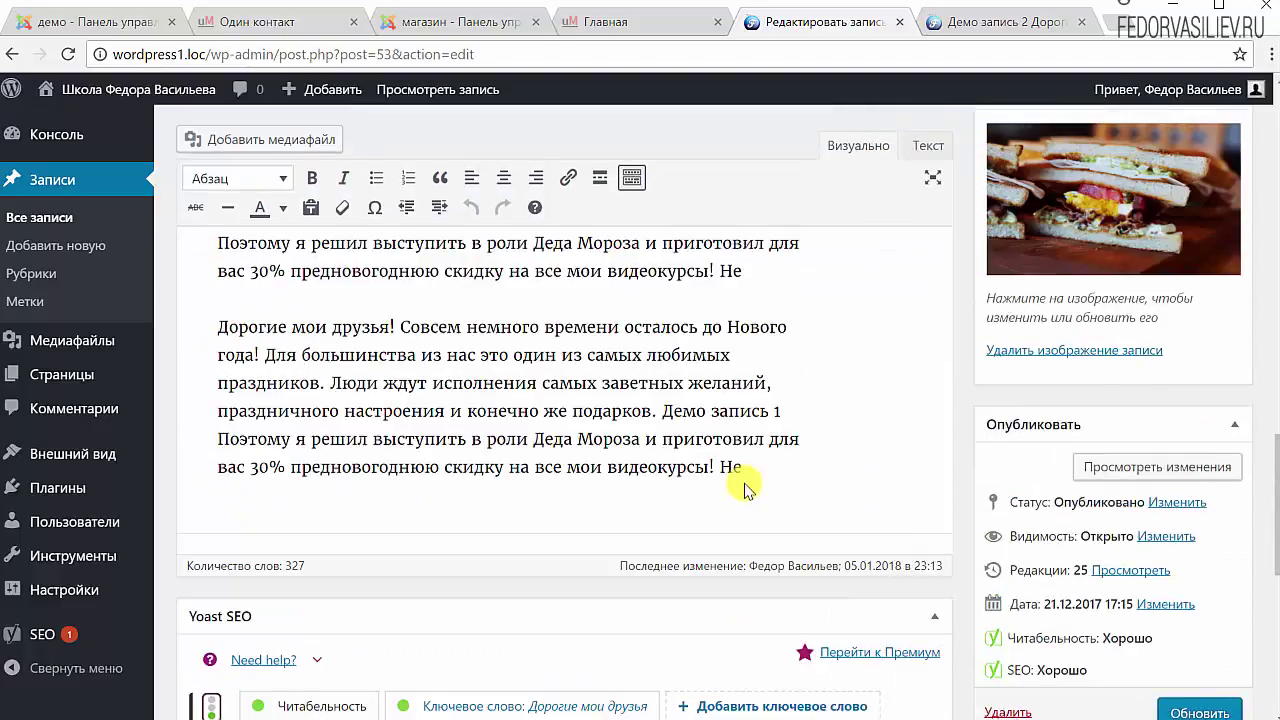
pyautogui.scroll(6, 537, 314)
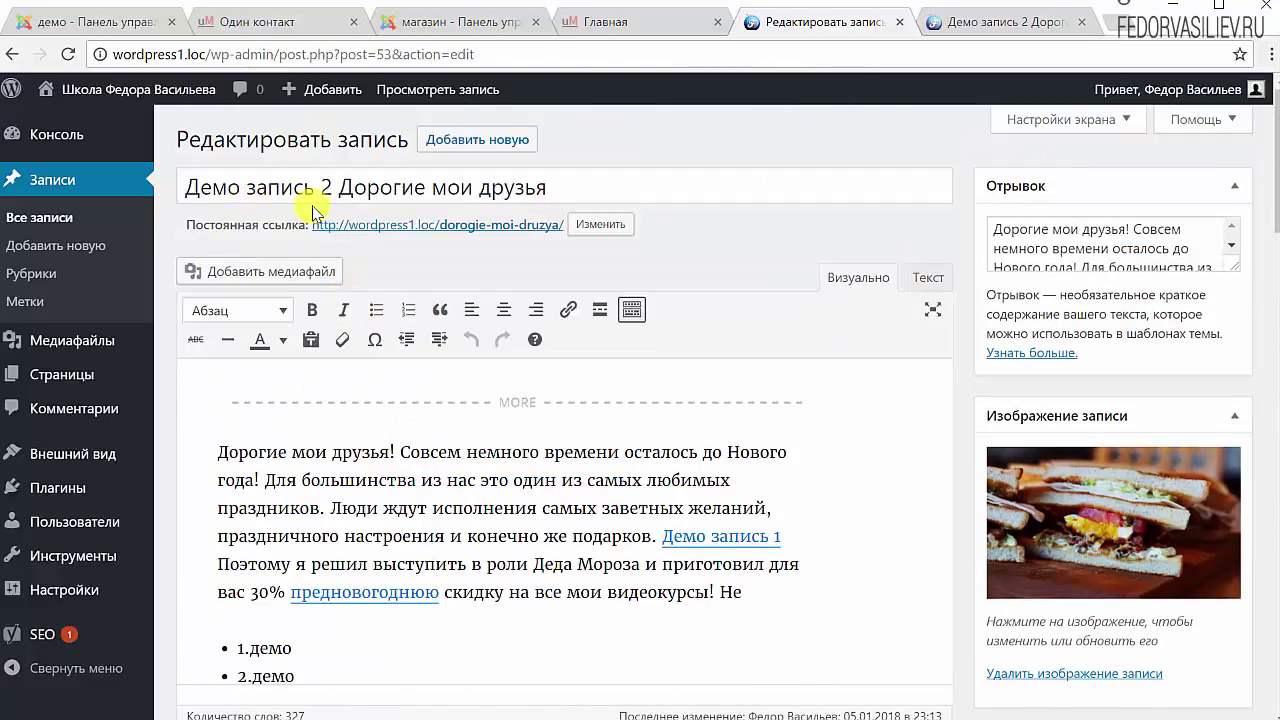
# - Examine the breadcrumbs on the published post, follow them to the home page, and reopen the post to check the category shown
pyautogui.click(1007, 38)
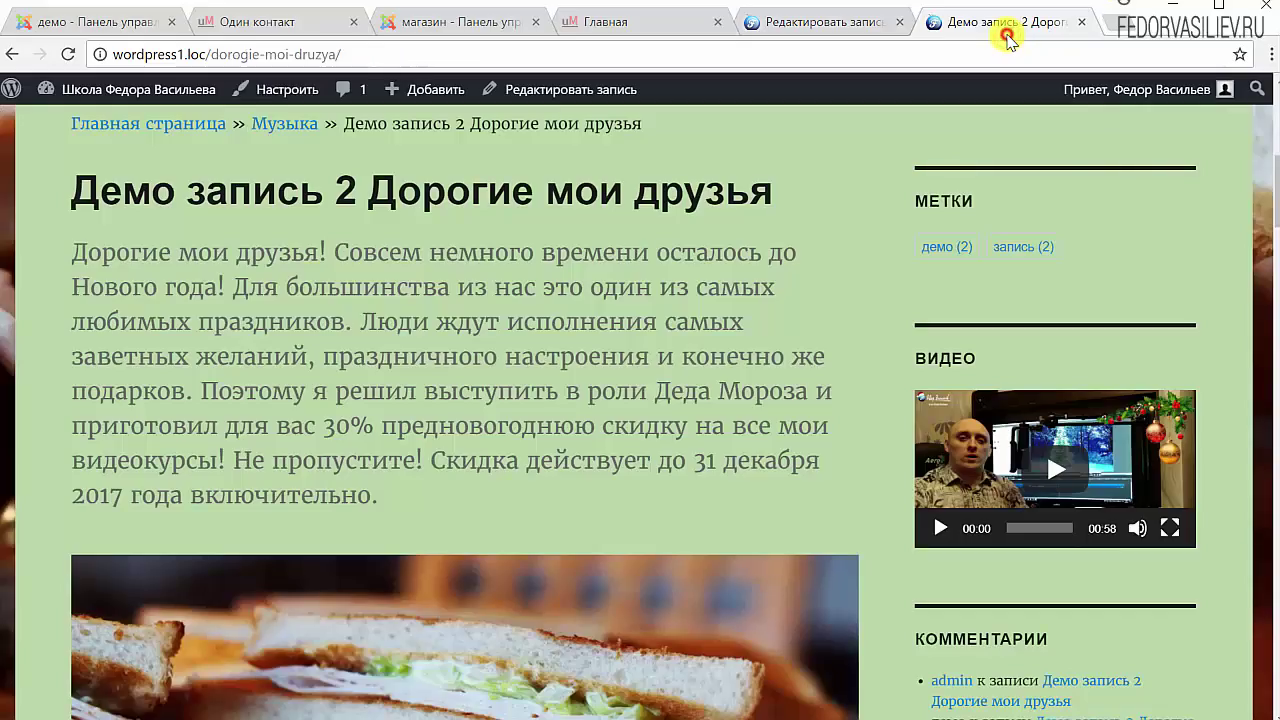
pyautogui.scroll(-4, 729, 236)
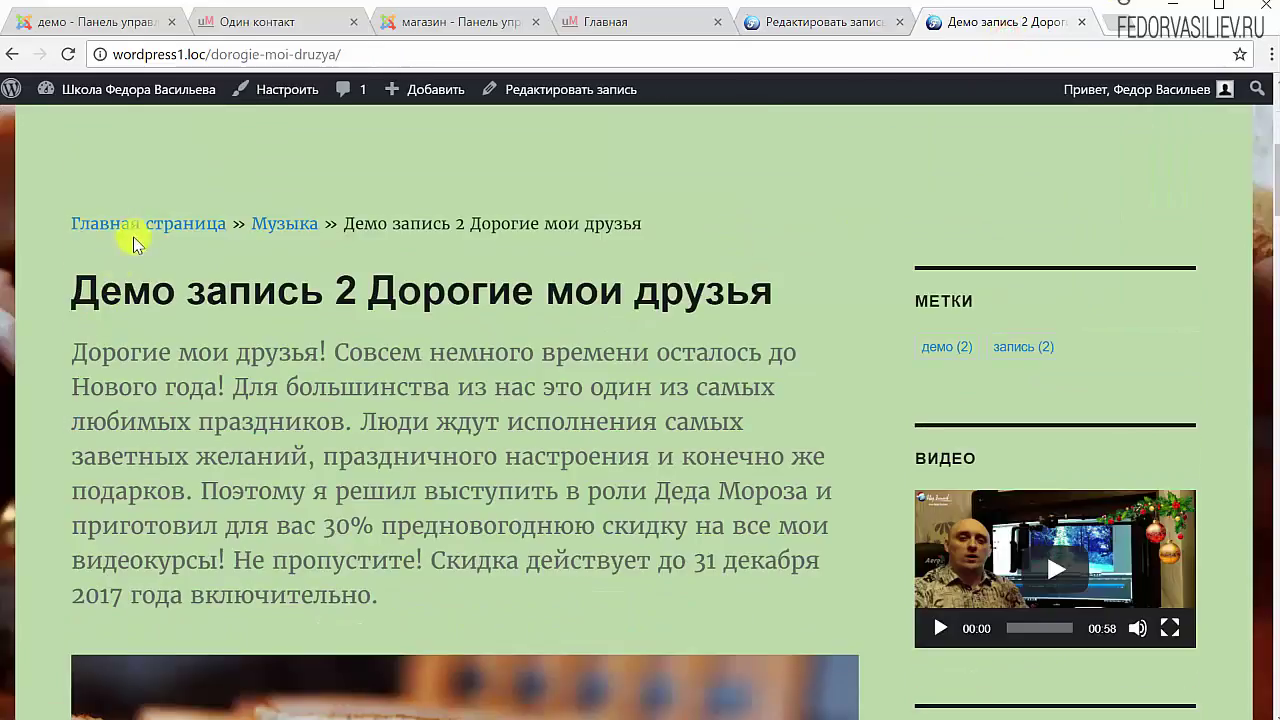
pyautogui.click(200, 228)
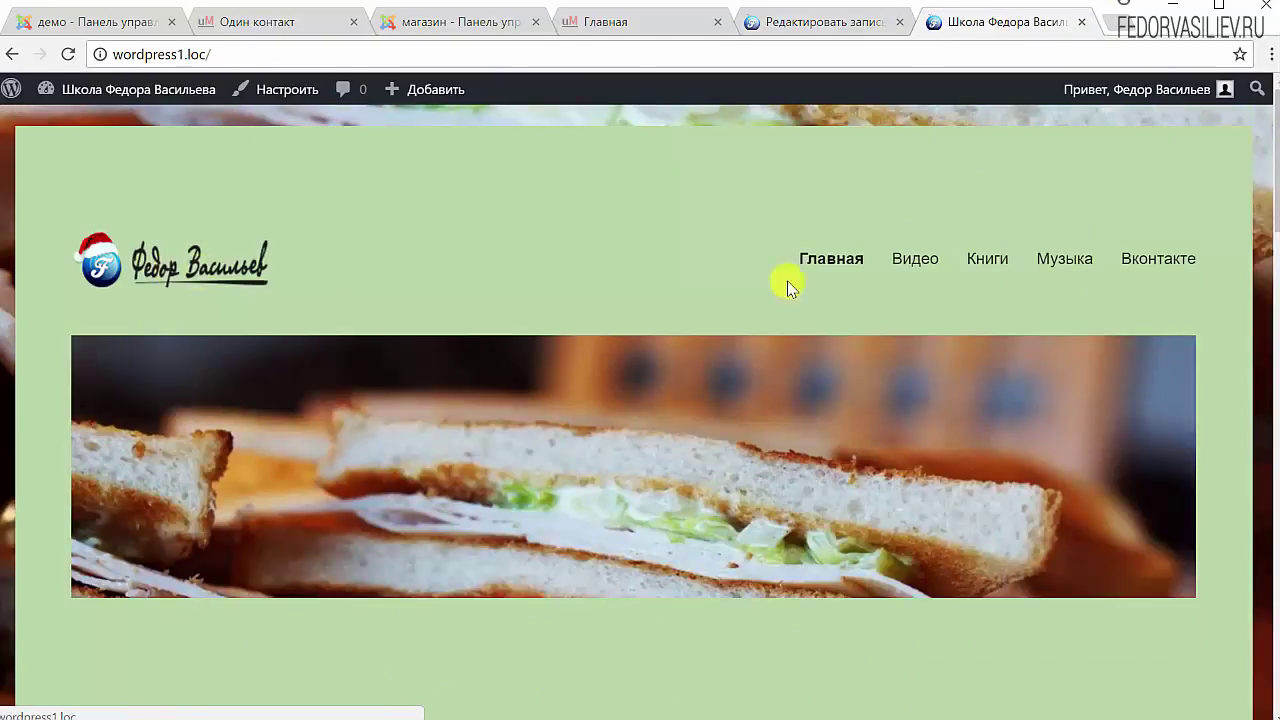
pyautogui.scroll(-10, 836, 278)
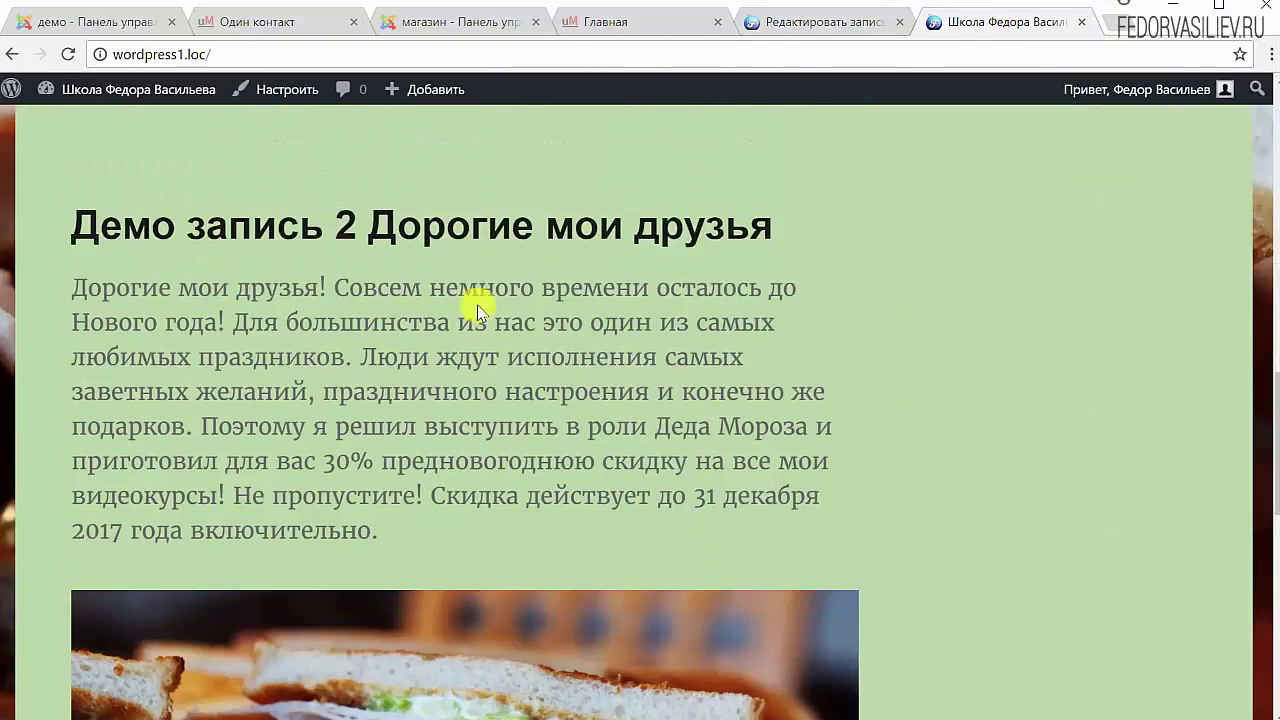
pyautogui.click(467, 243)
pyautogui.scroll(-3, 480, 335)
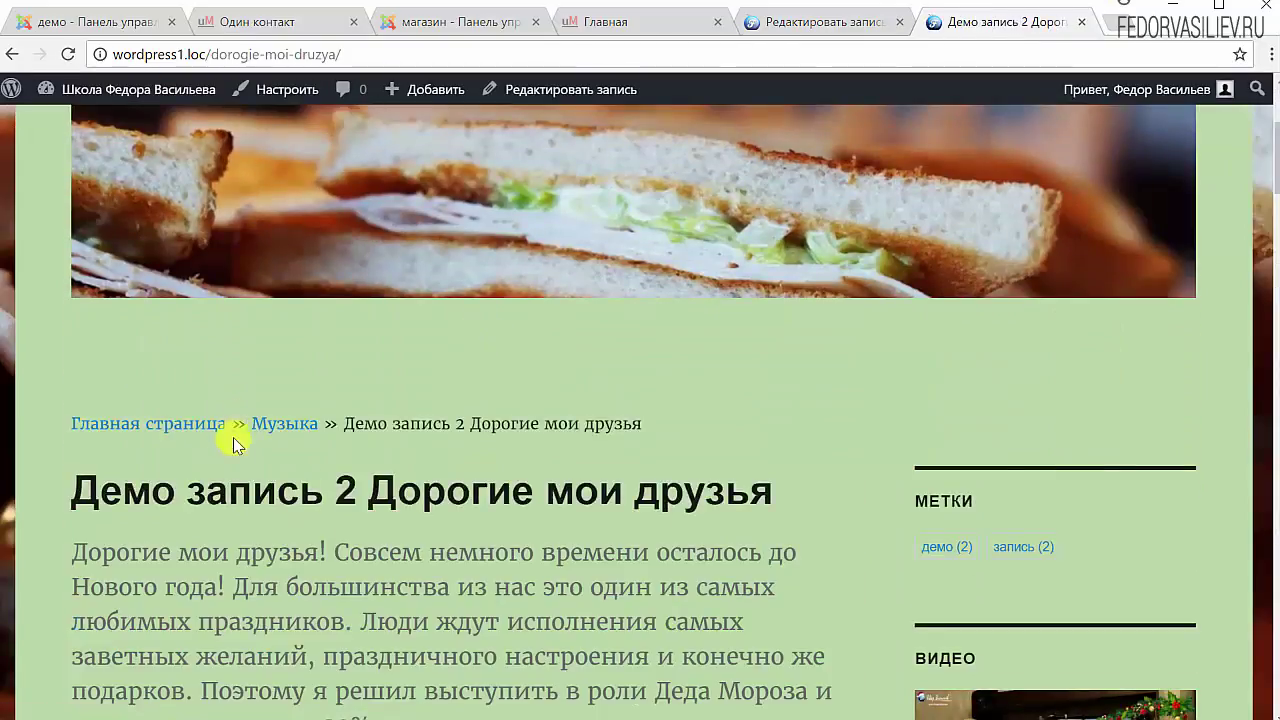
pyautogui.moveTo(240, 428); pyautogui.dragTo(326, 423)
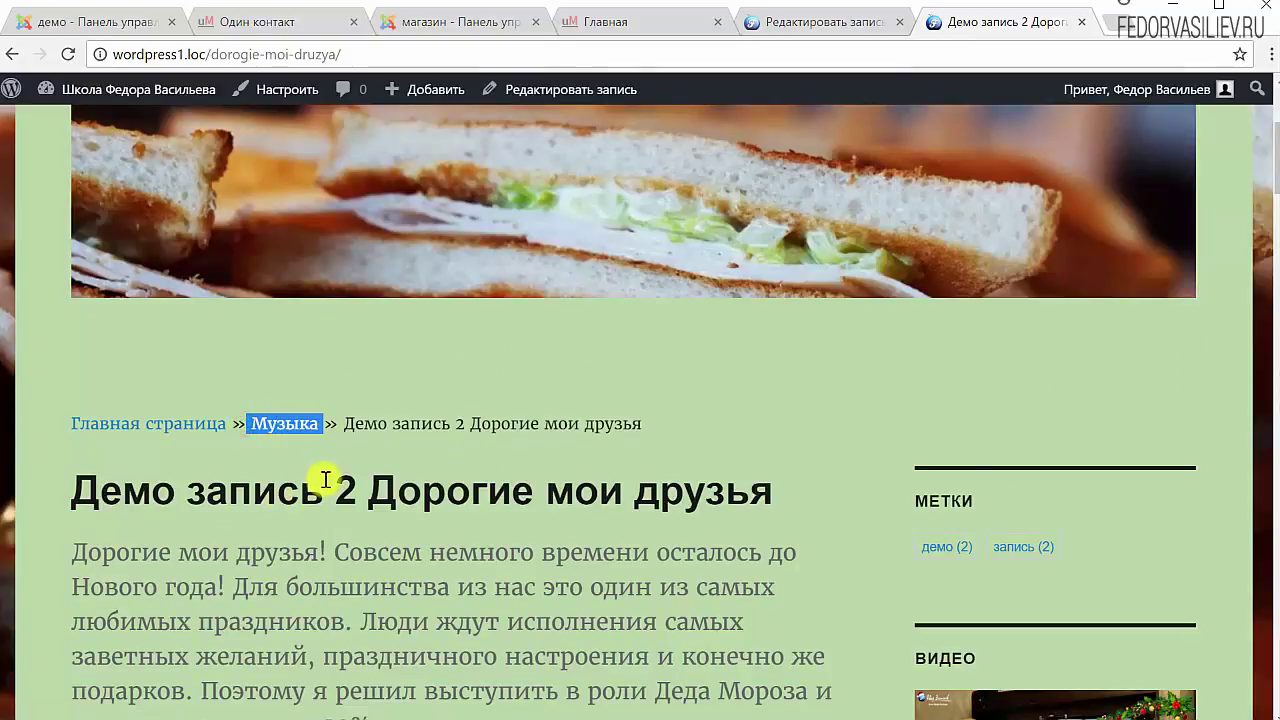
pyautogui.click(317, 471)
# - Return to editing the post, make "Видео" its primary category, and update the post
pyautogui.click(800, 28)
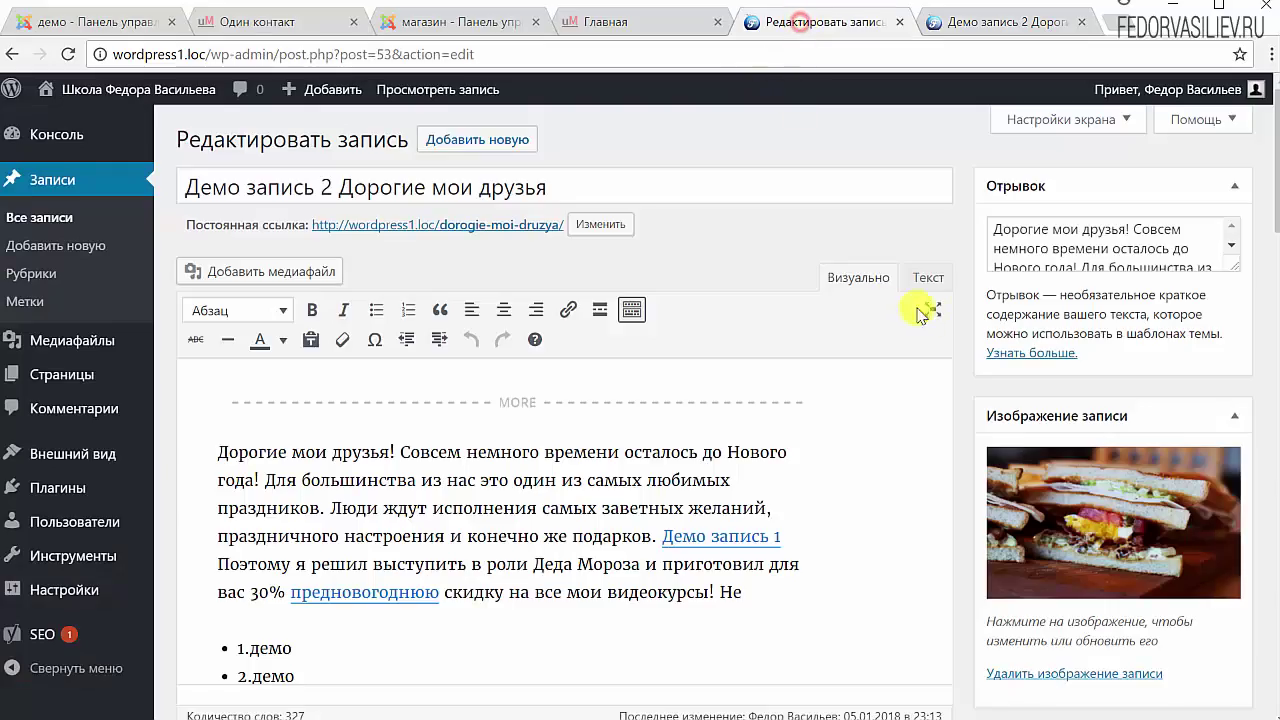
pyautogui.scroll(-10, 940, 310)
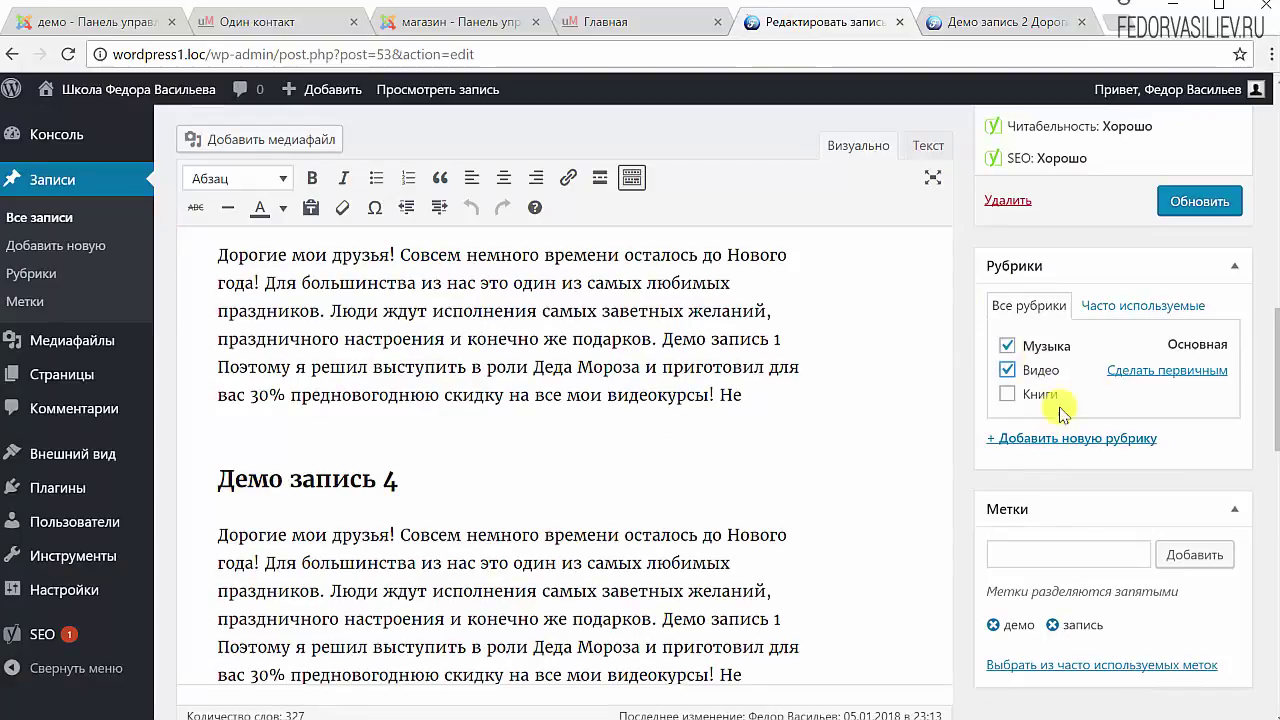
pyautogui.click(1135, 369)
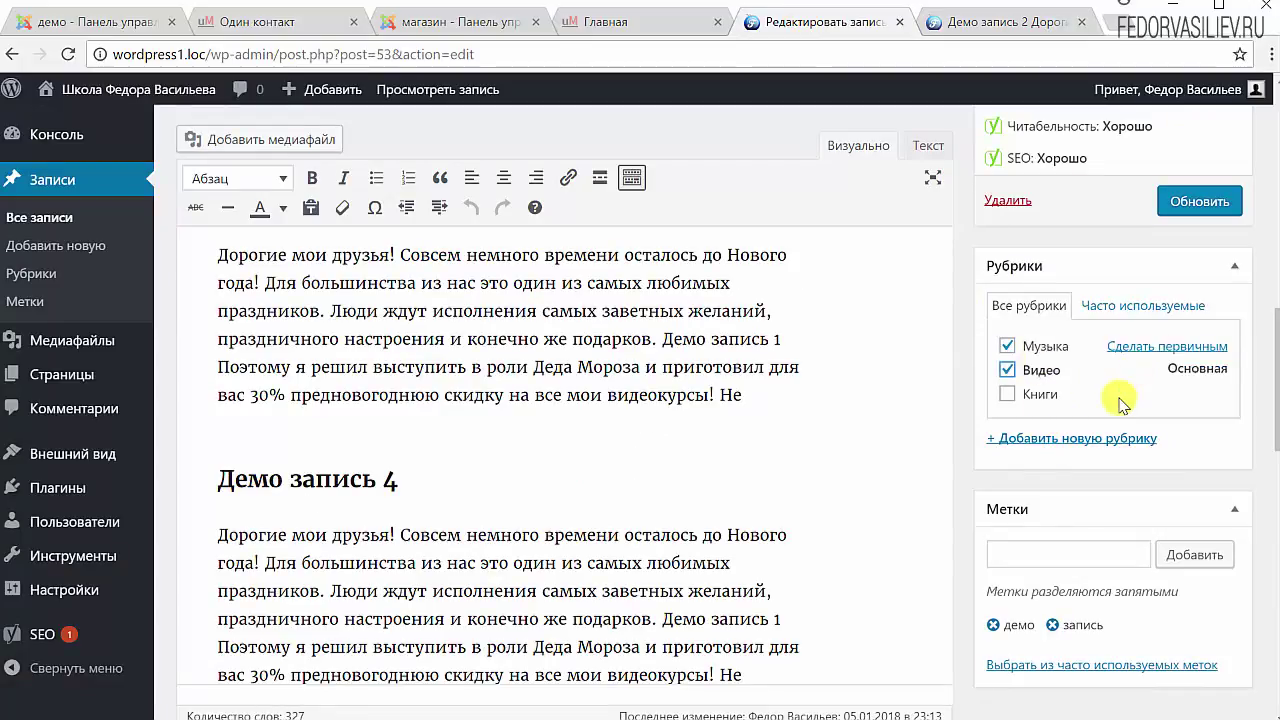
pyautogui.click(1206, 212)
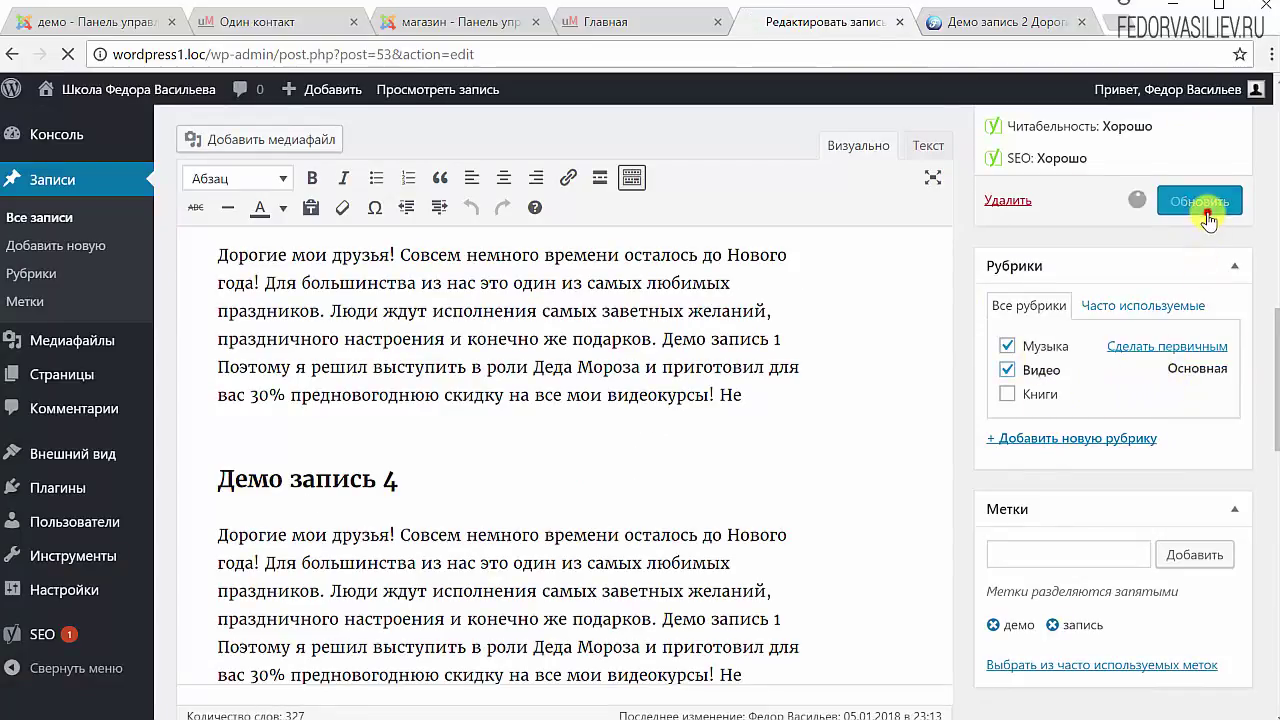
# - Reload the published post and check the category in its breadcrumbs
pyautogui.click(995, 21)
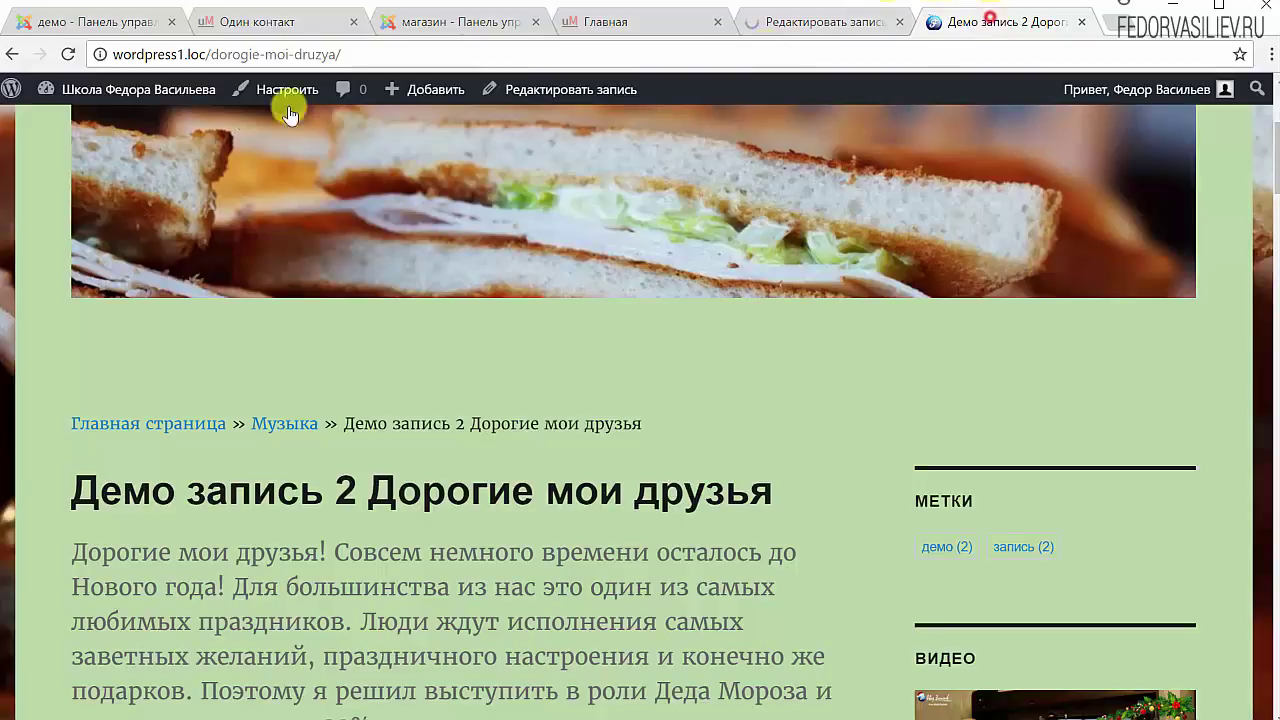
pyautogui.click(67, 56)
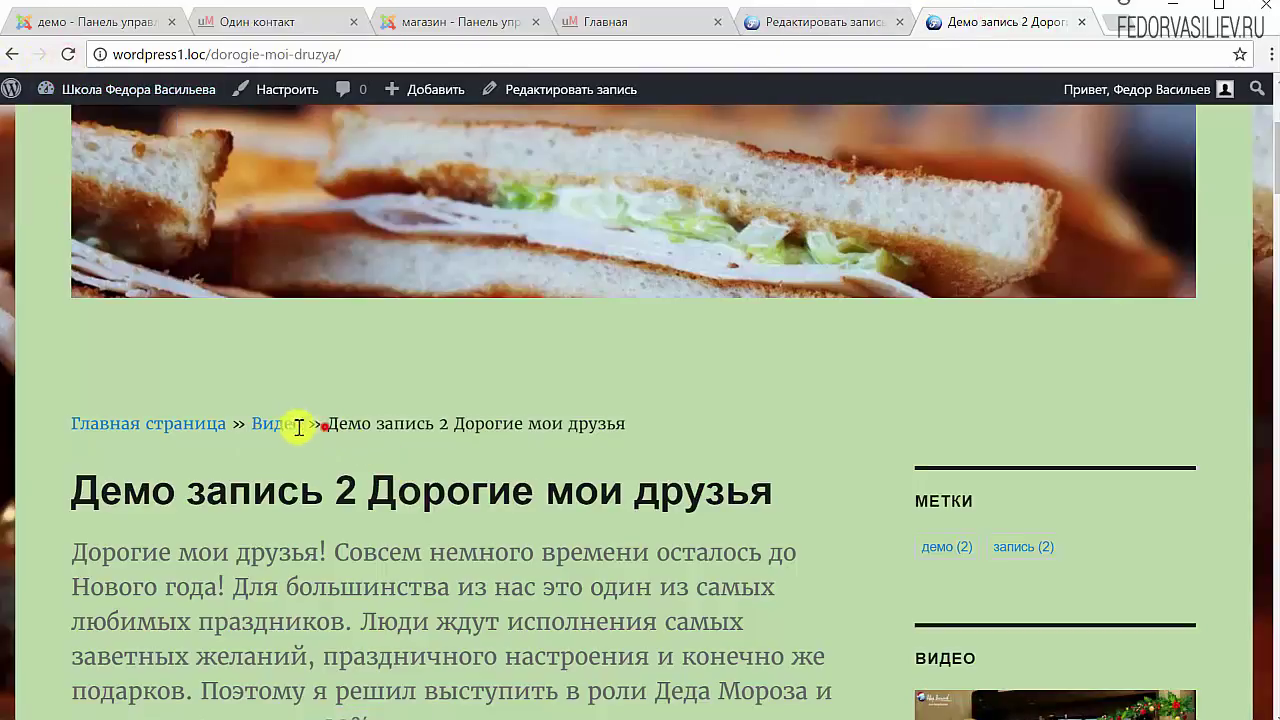
pyautogui.moveTo(299, 427); pyautogui.dragTo(251, 425)
pyautogui.click(469, 386)
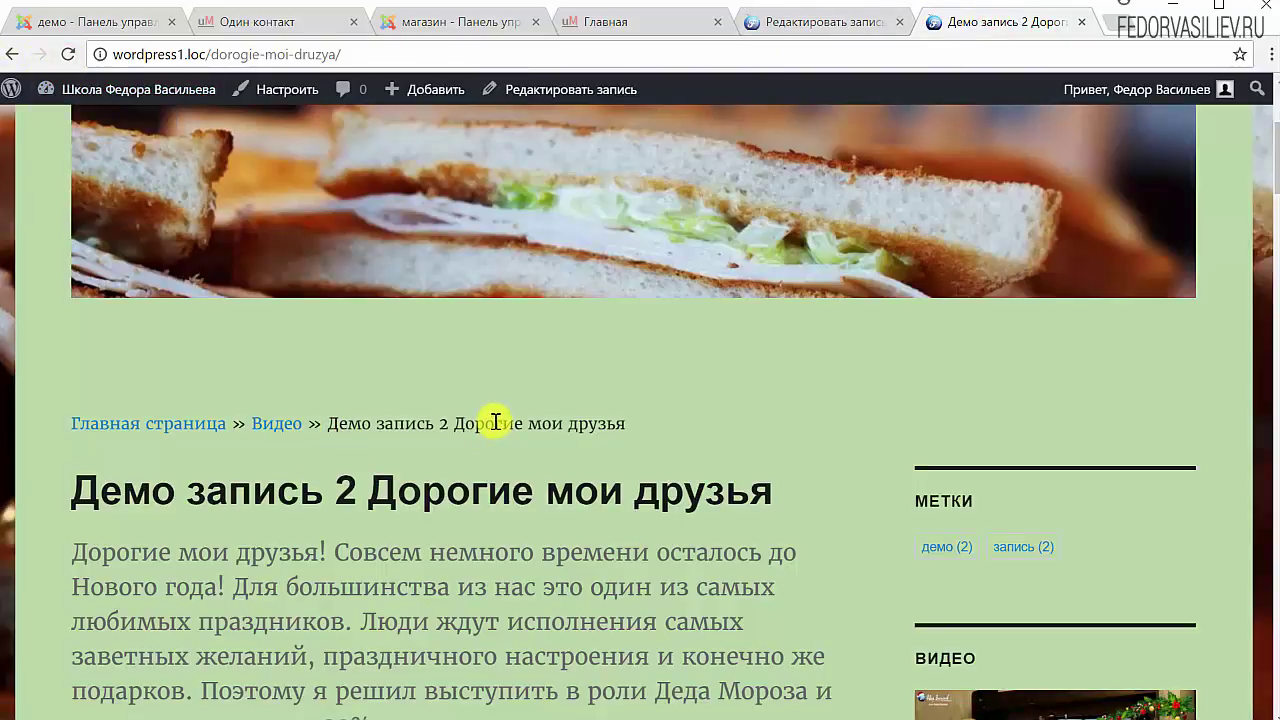
# - Make "Музыка" the post's primary category again, remove it from "Видео", and update the post
pyautogui.click(776, 23)
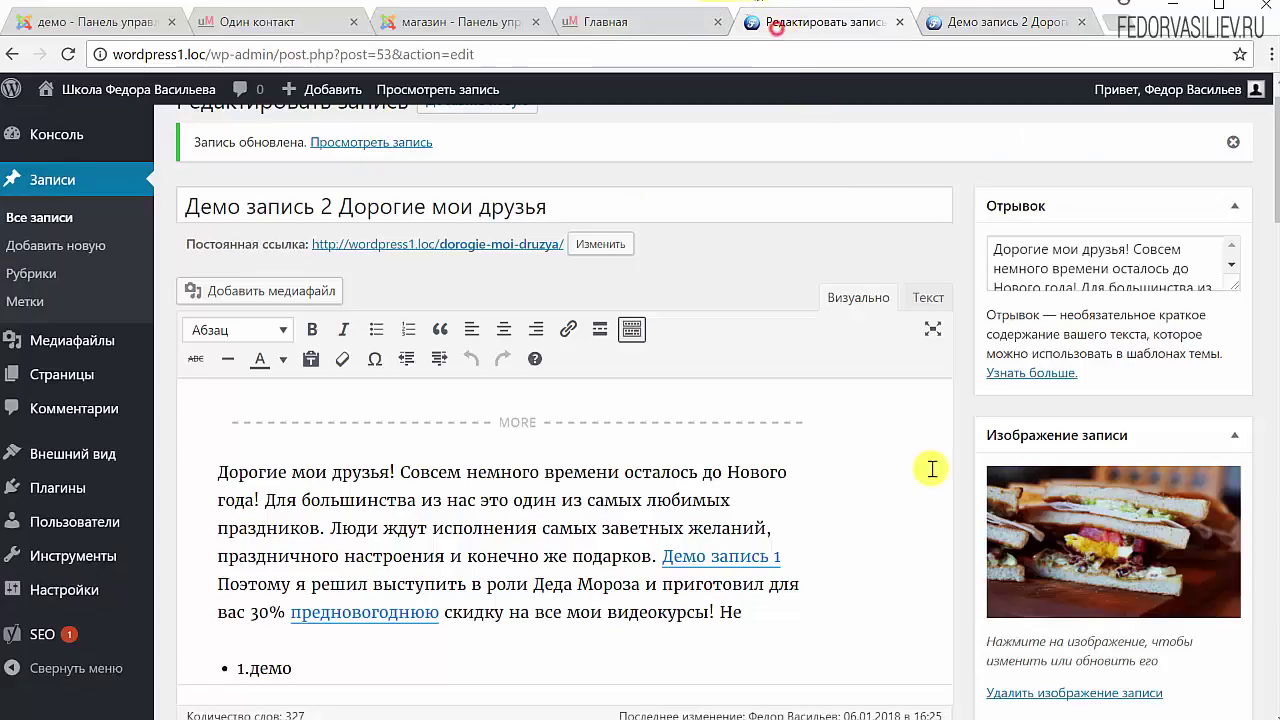
pyautogui.scroll(-6, 932, 469)
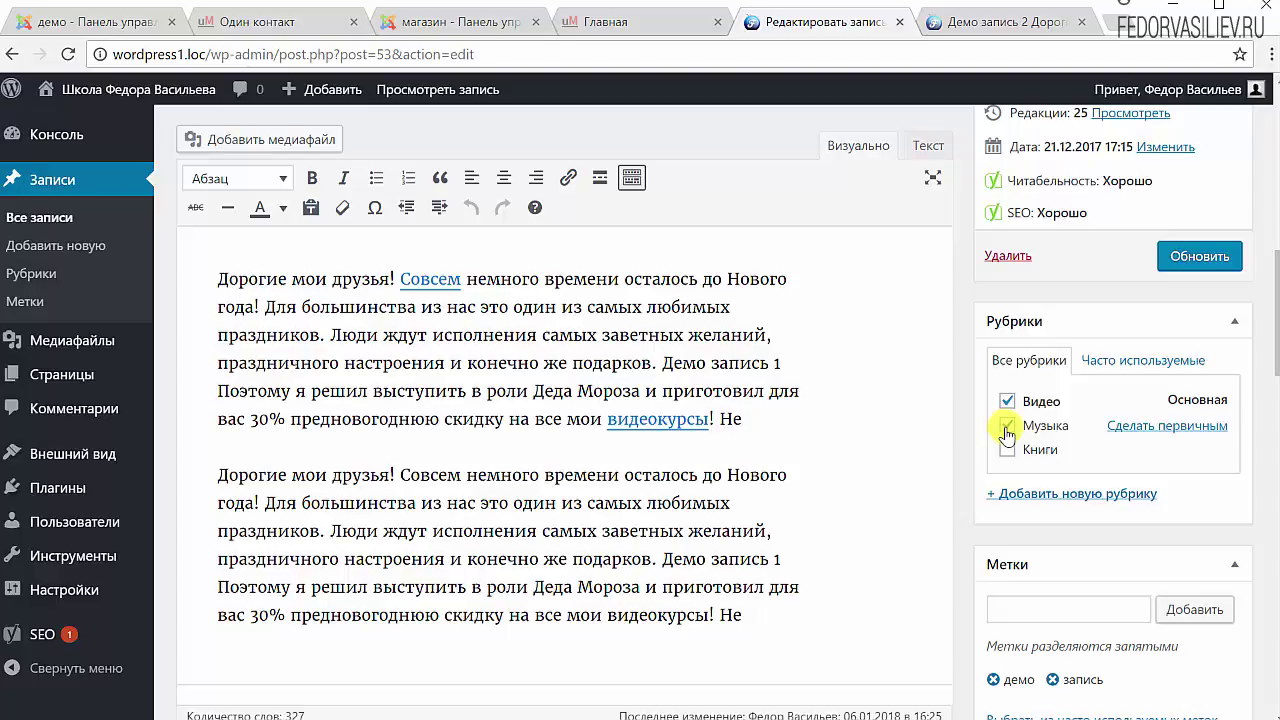
pyautogui.click(1160, 425)
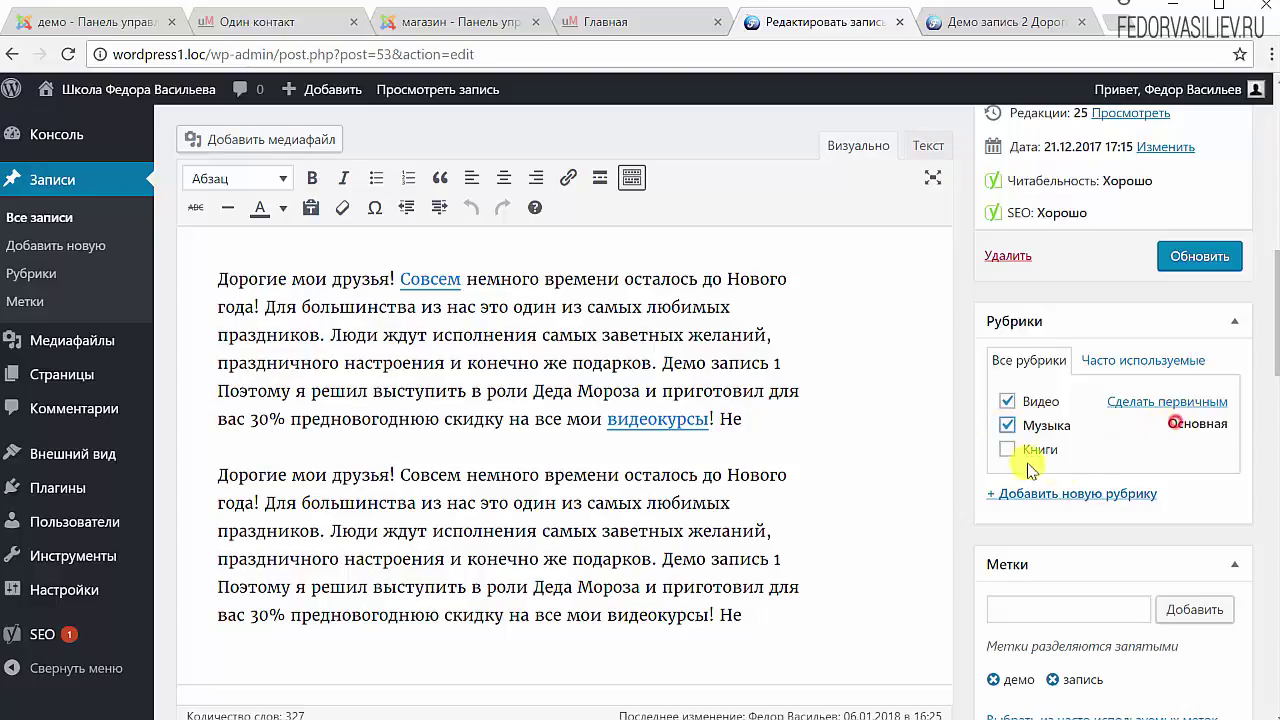
pyautogui.click(1007, 401)
pyautogui.click(1199, 256)
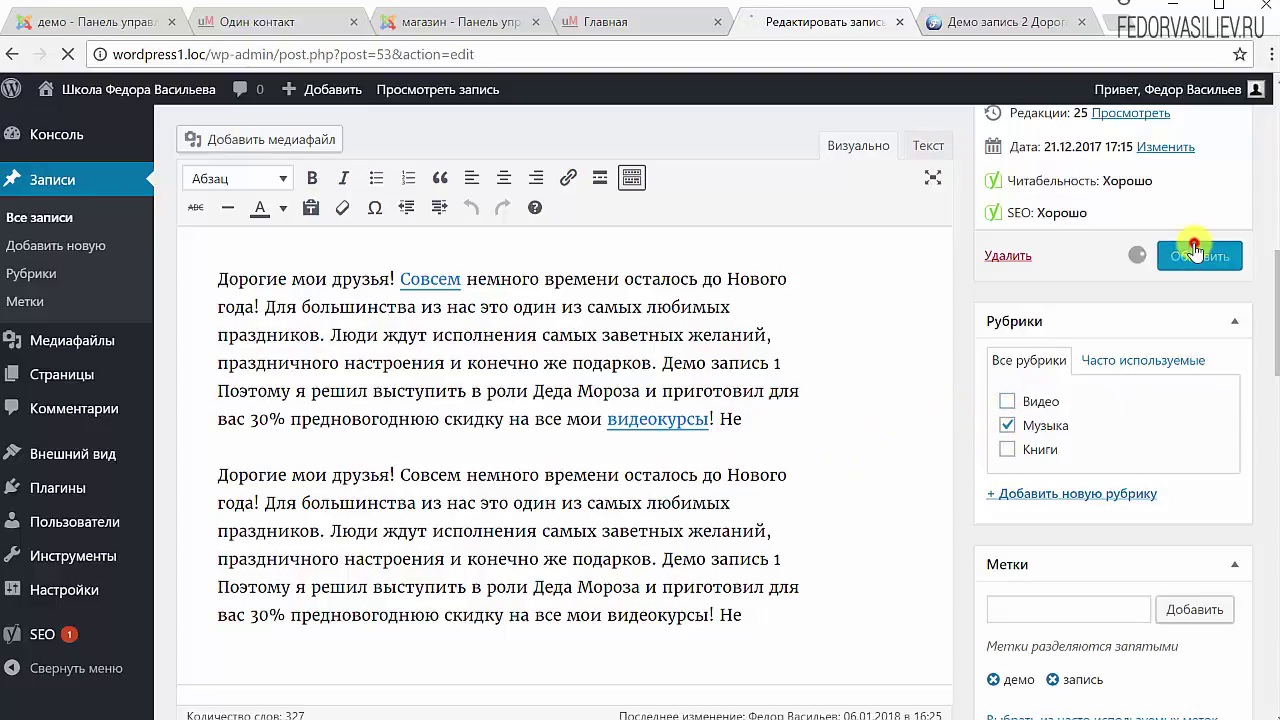
# - Check the Yoast readability and SEO ratings in the post's publishing details
pyautogui.scroll(-5, 983, 474)
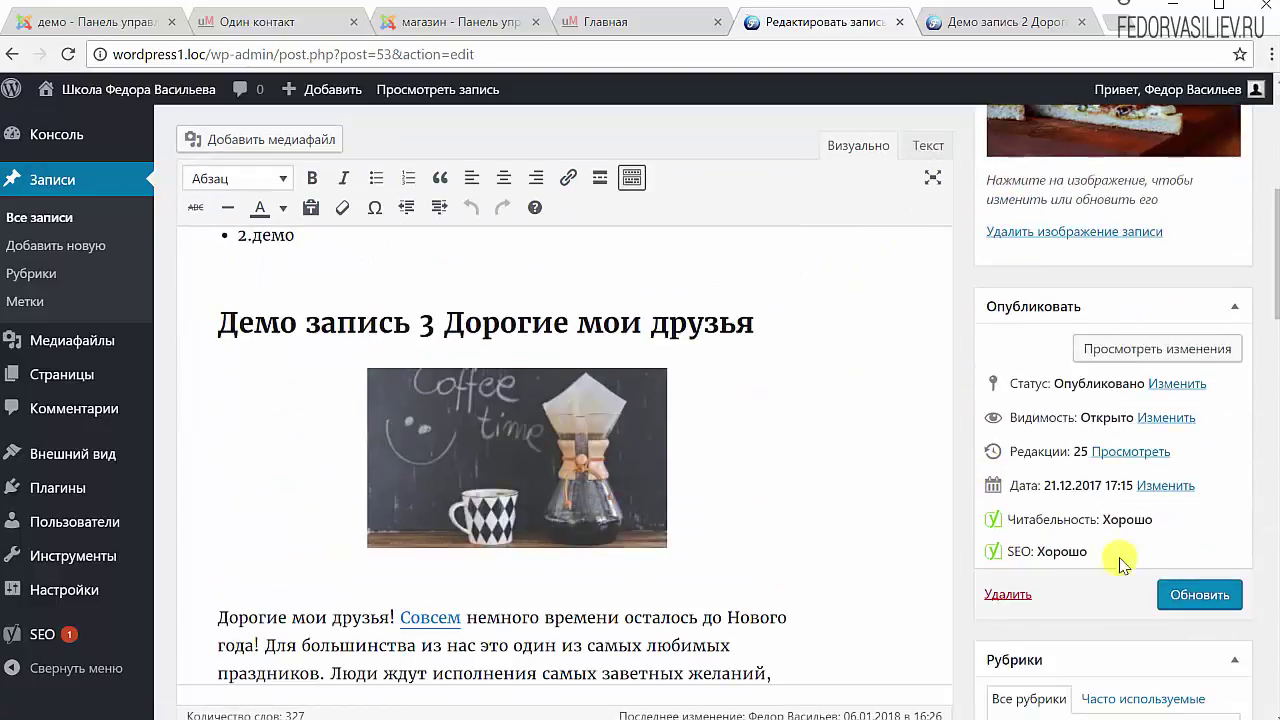
pyautogui.moveTo(1177, 517); pyautogui.dragTo(989, 522)
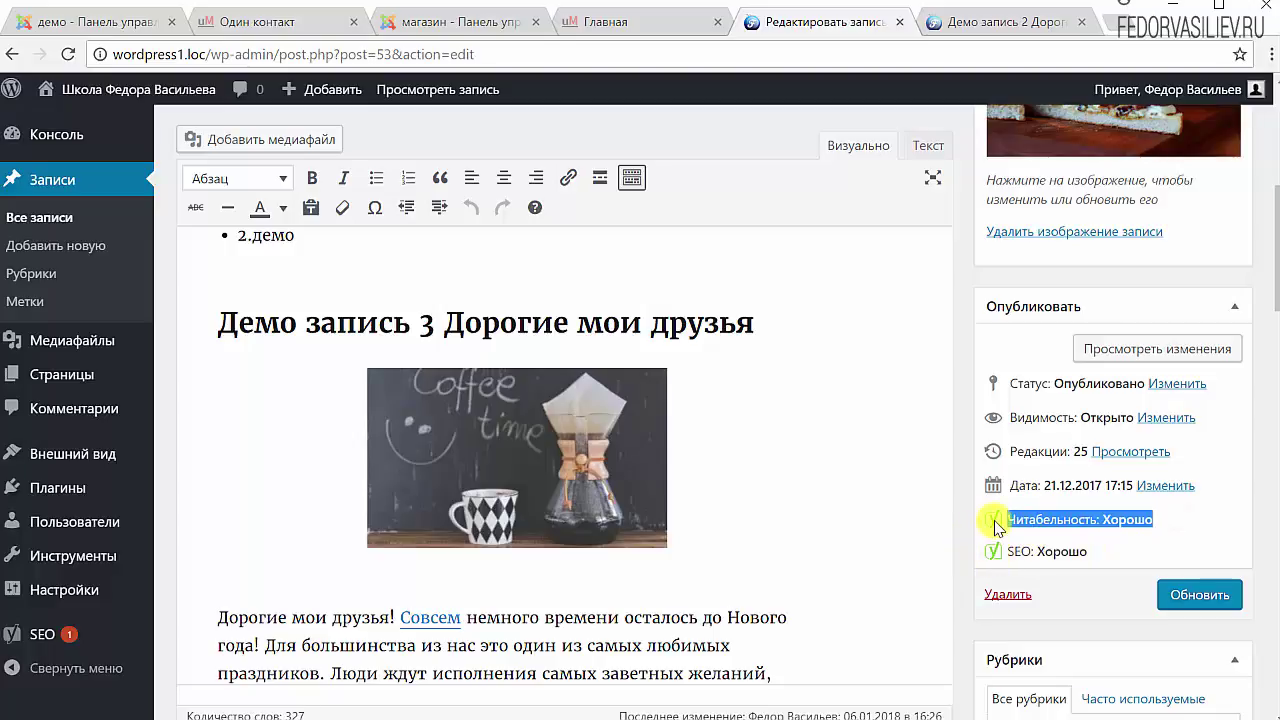
pyautogui.click(995, 527)
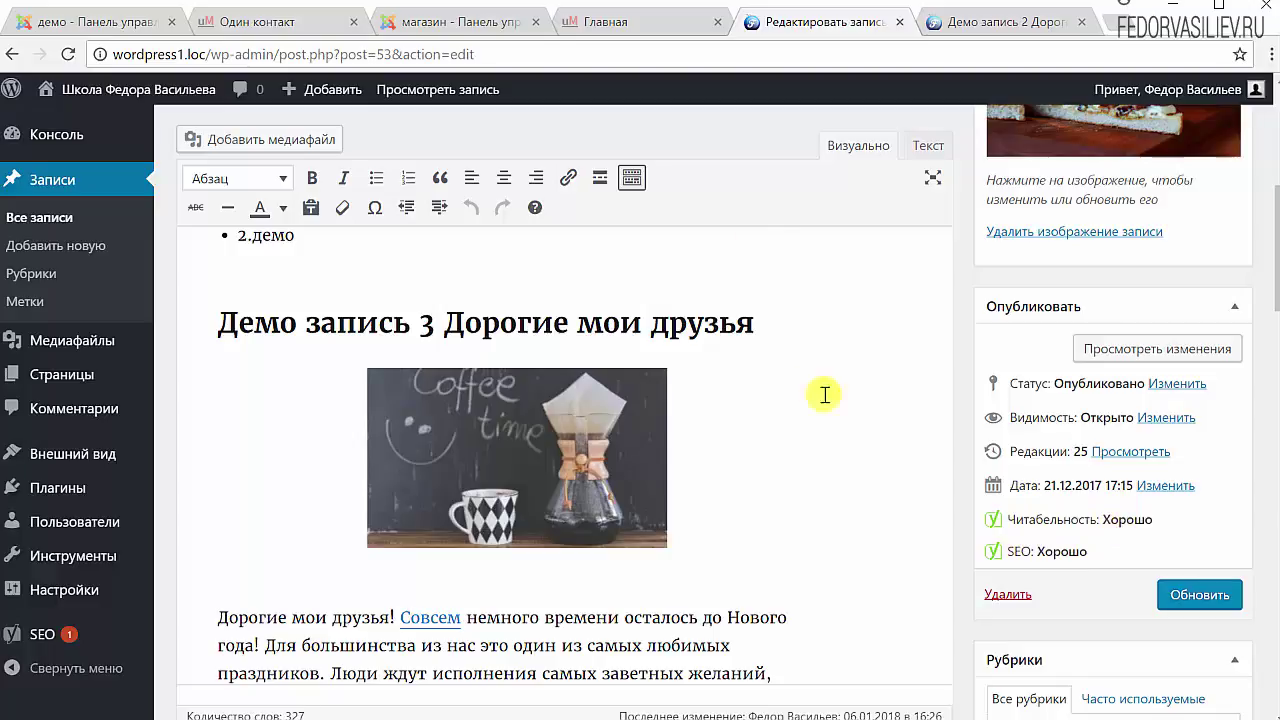
# - Look through the post's title, permalink, excerpt, body text with its headings, links and image, and its publishing settings
pyautogui.scroll(2, 885, 492)
pyautogui.scroll(1, 885, 492)
pyautogui.scroll(2, 885, 492)
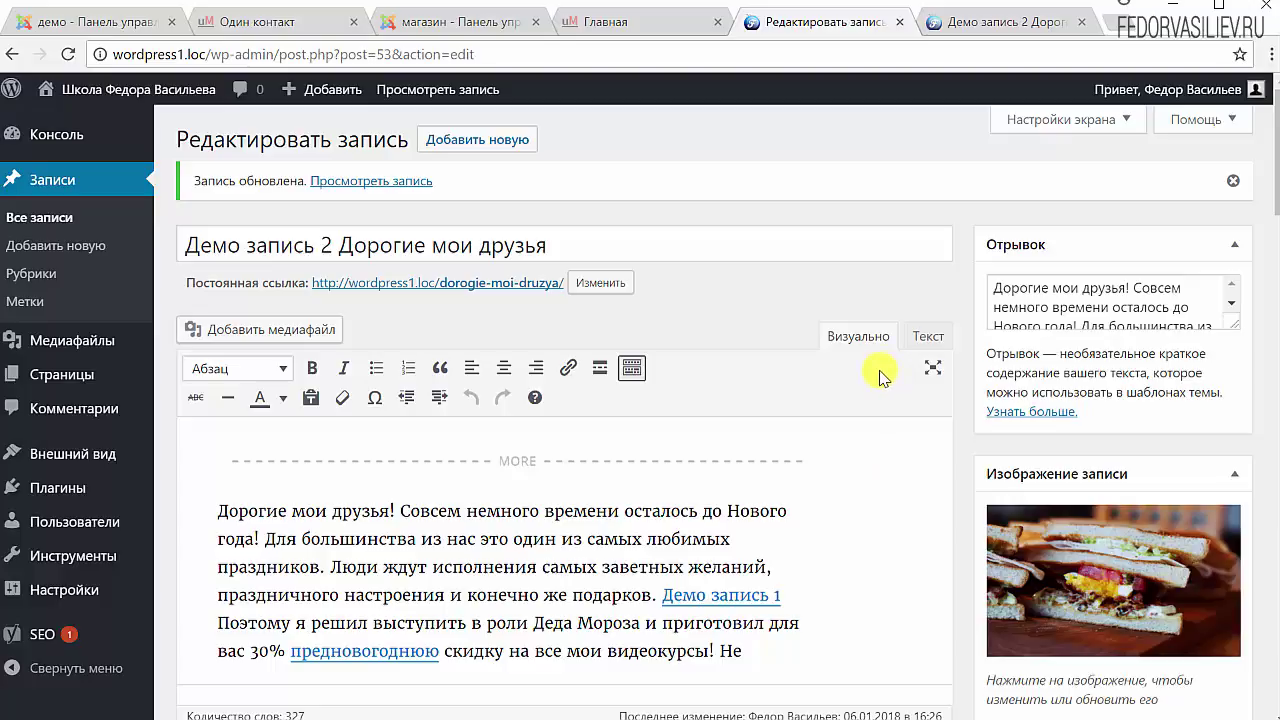
pyautogui.scroll(-2, 866, 338)
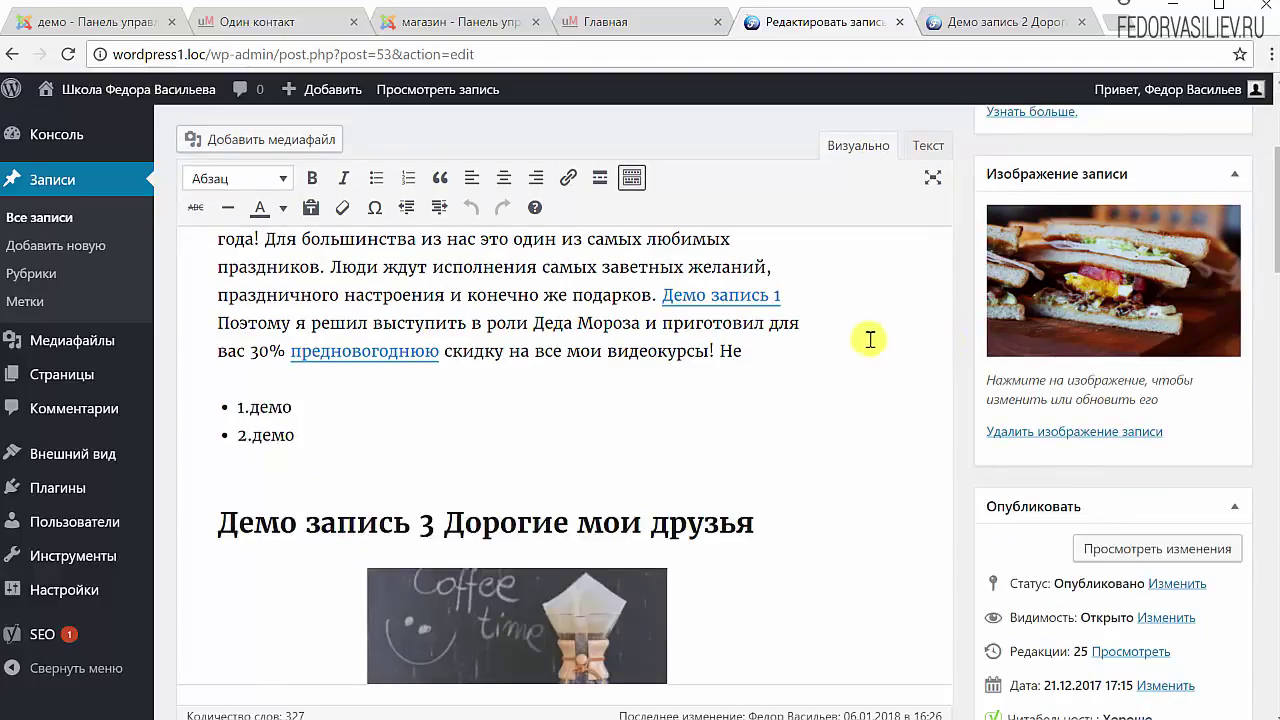
pyautogui.scroll(2, 815, 423)
pyautogui.scroll(-1, 780, 315)
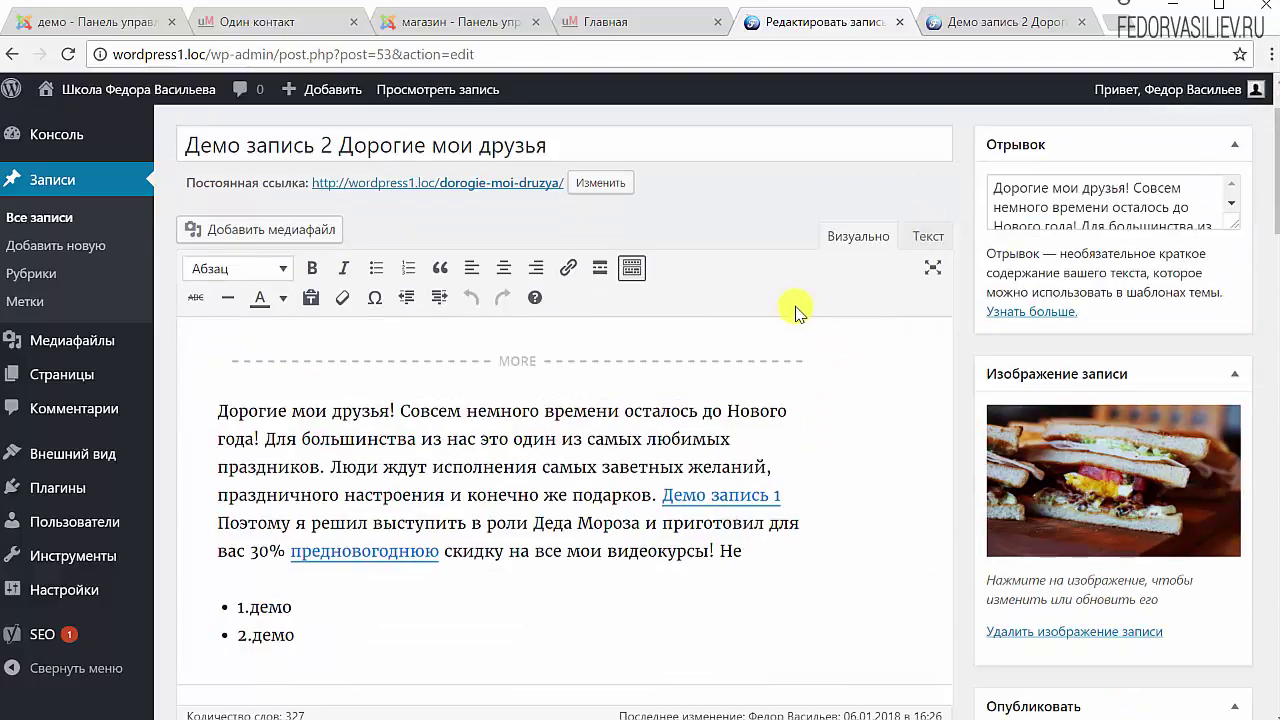
pyautogui.scroll(-4, 791, 512)
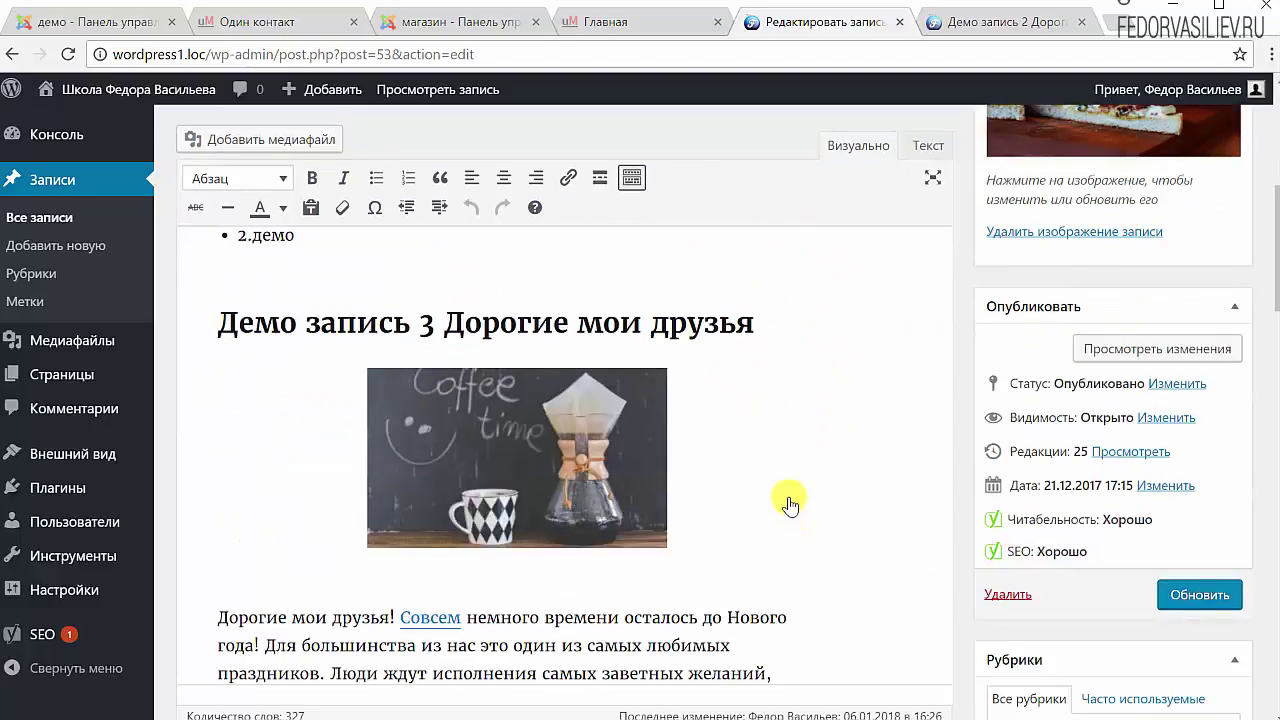
pyautogui.scroll(-1, 790, 505)
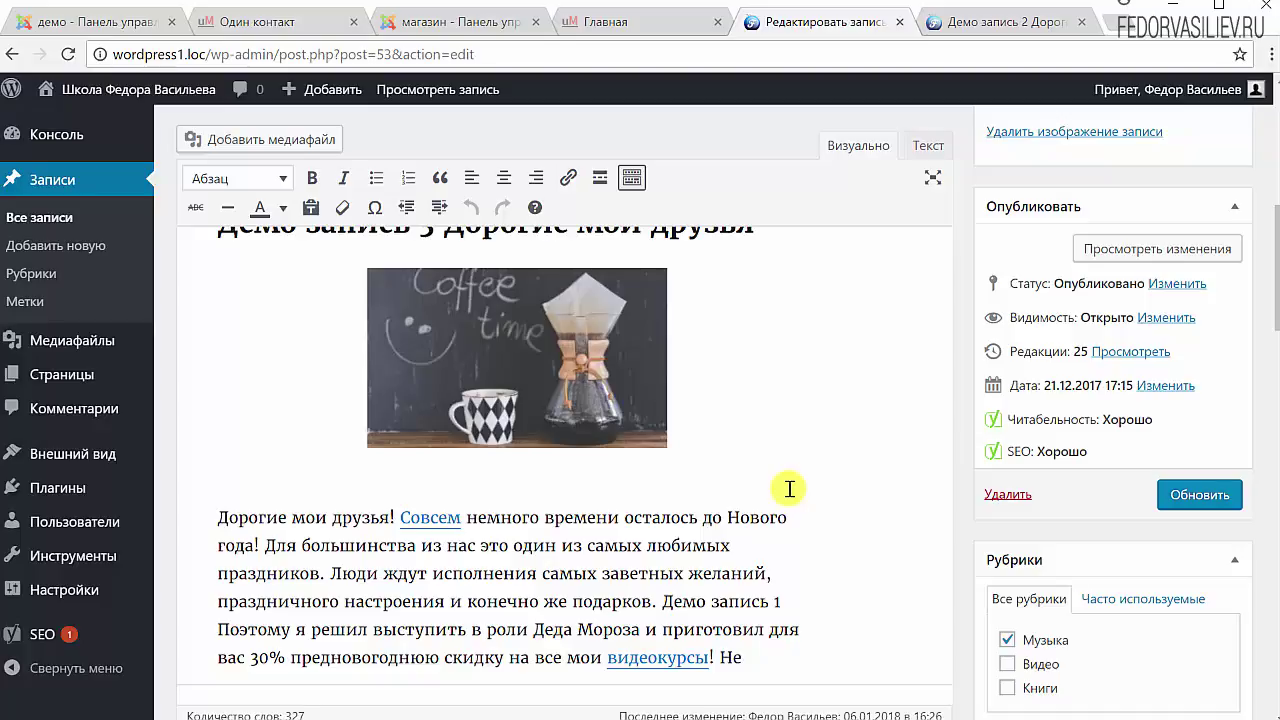
pyautogui.scroll(2, 790, 489)
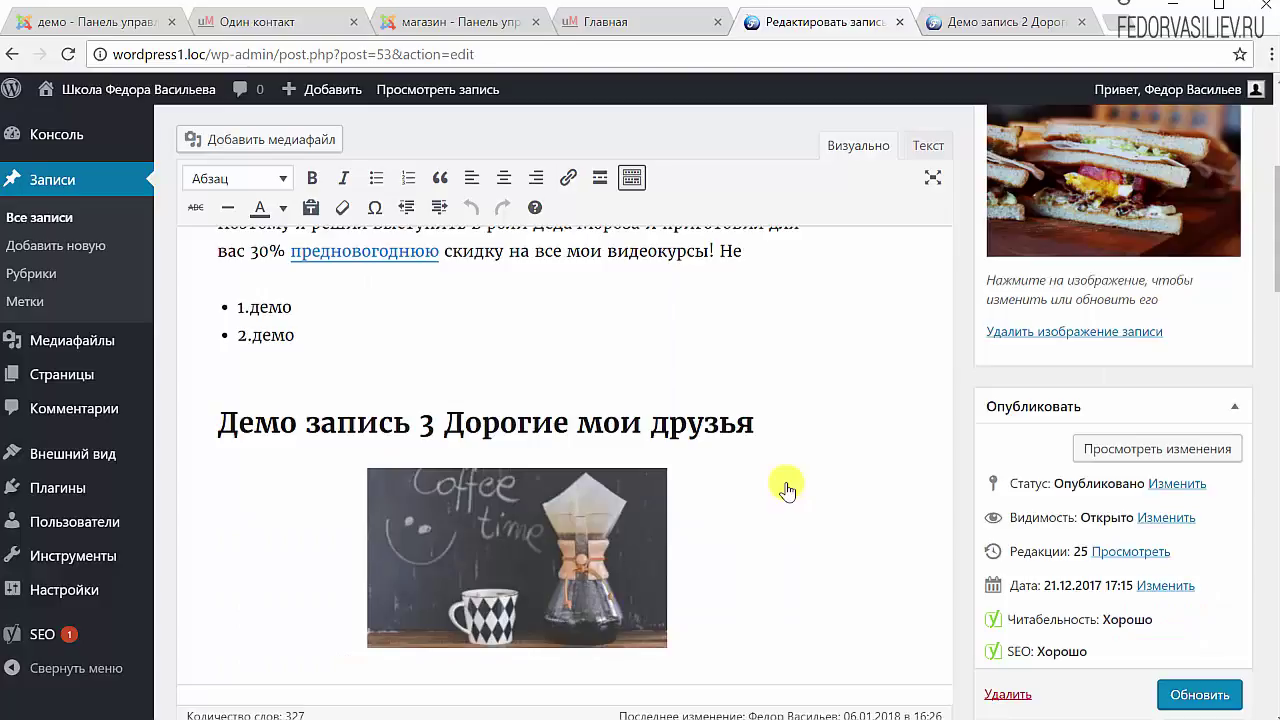
pyautogui.scroll(3, 787, 489)
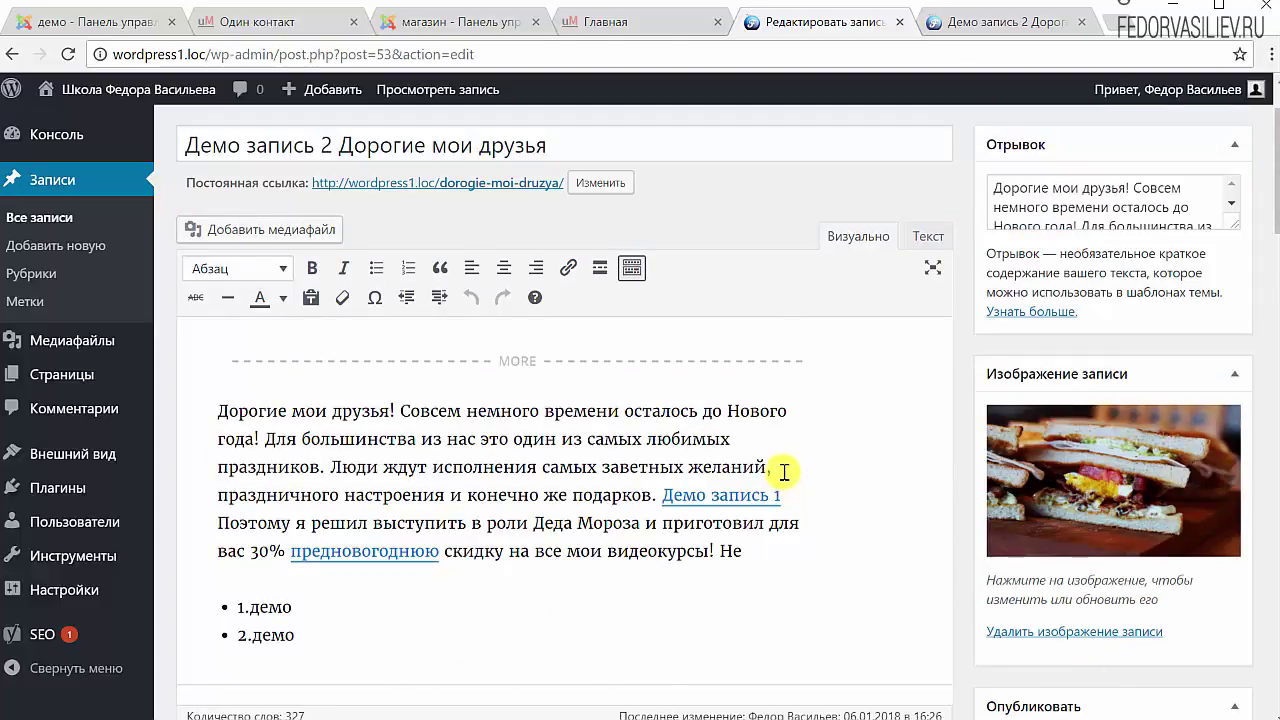
pyautogui.scroll(-4, 966, 557)
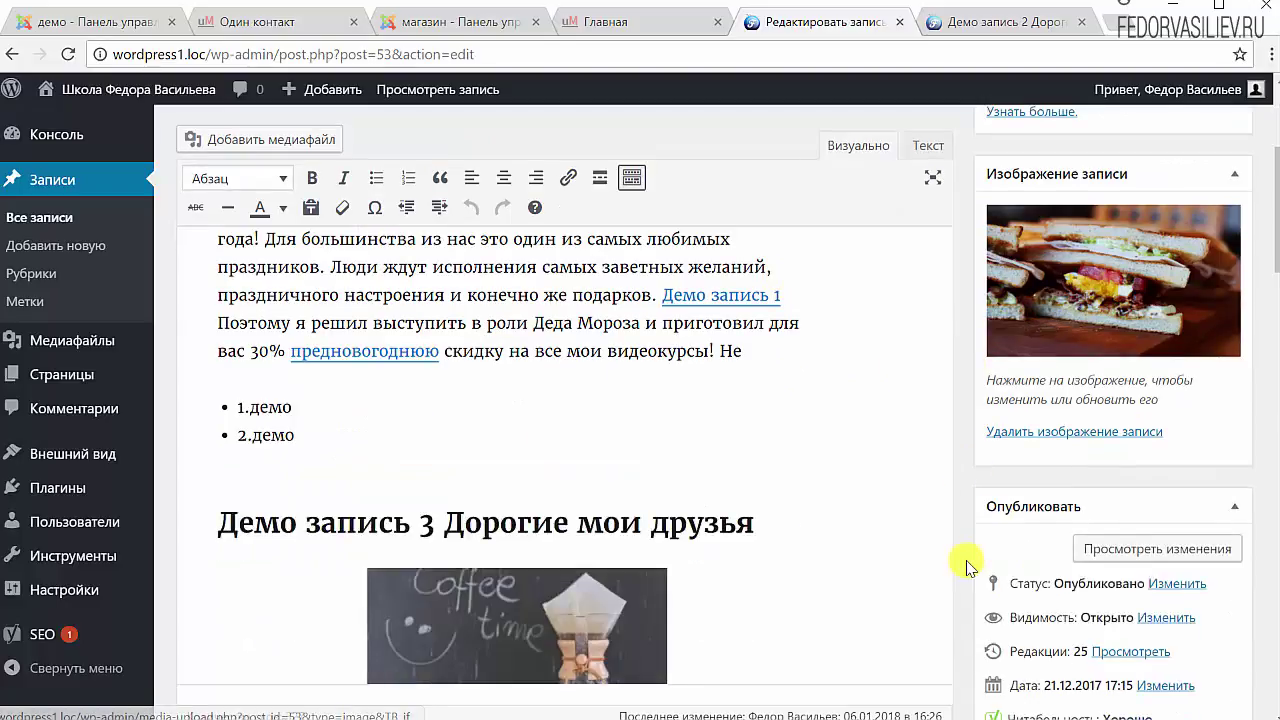
pyautogui.scroll(-2, 966, 566)
pyautogui.scroll(-6, 966, 557)
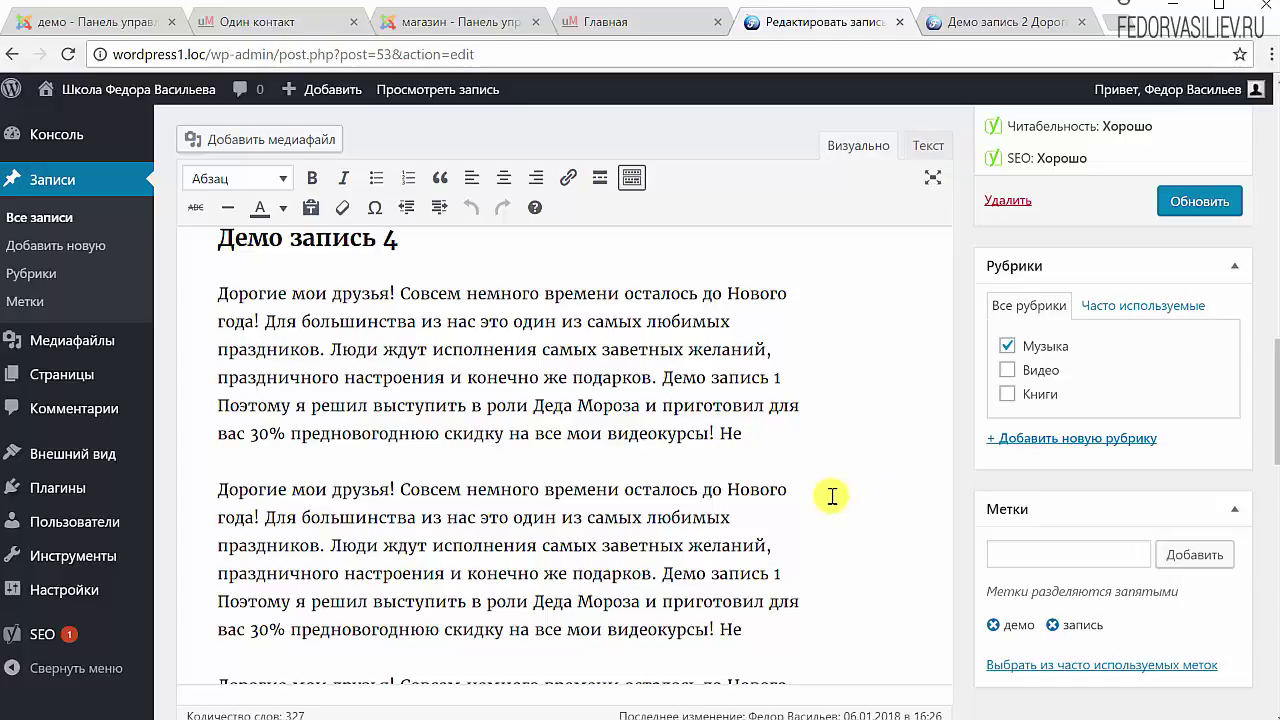
pyautogui.scroll(5, 830, 493)
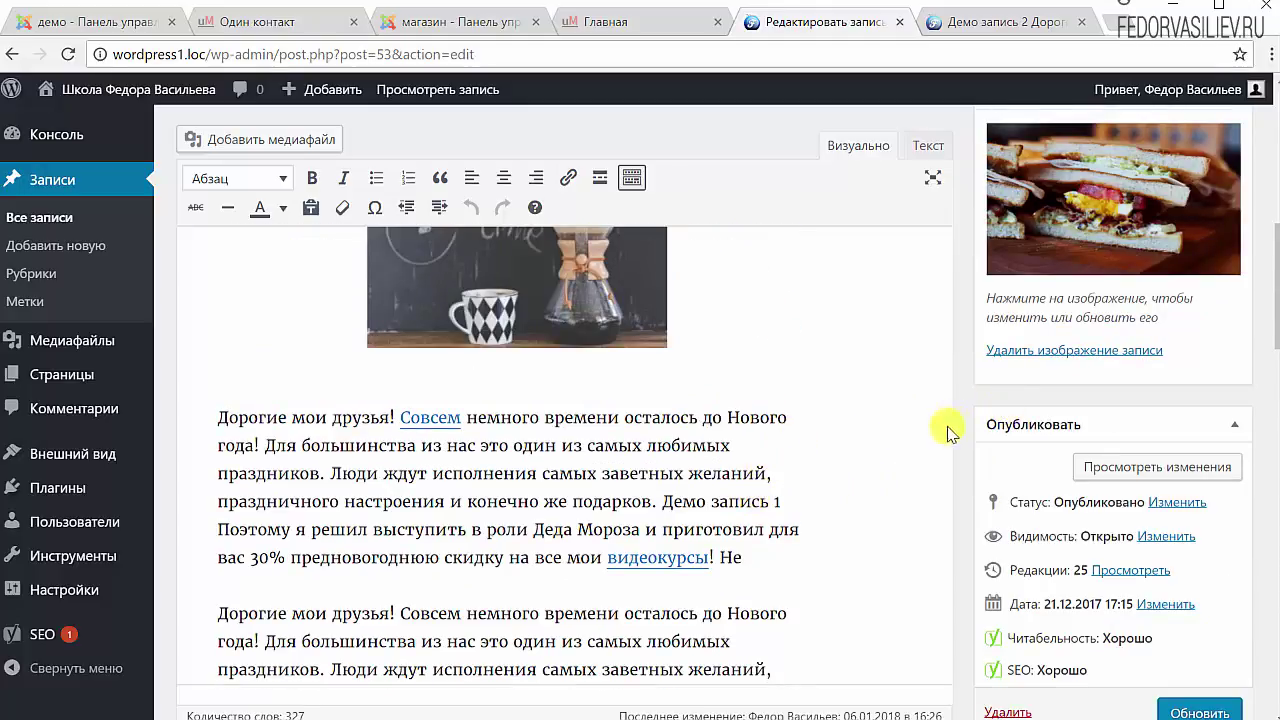
# - Open the post's readability analysis in the Yoast SEO box and review its "Хорошо" group
pyautogui.scroll(2, 816, 468)
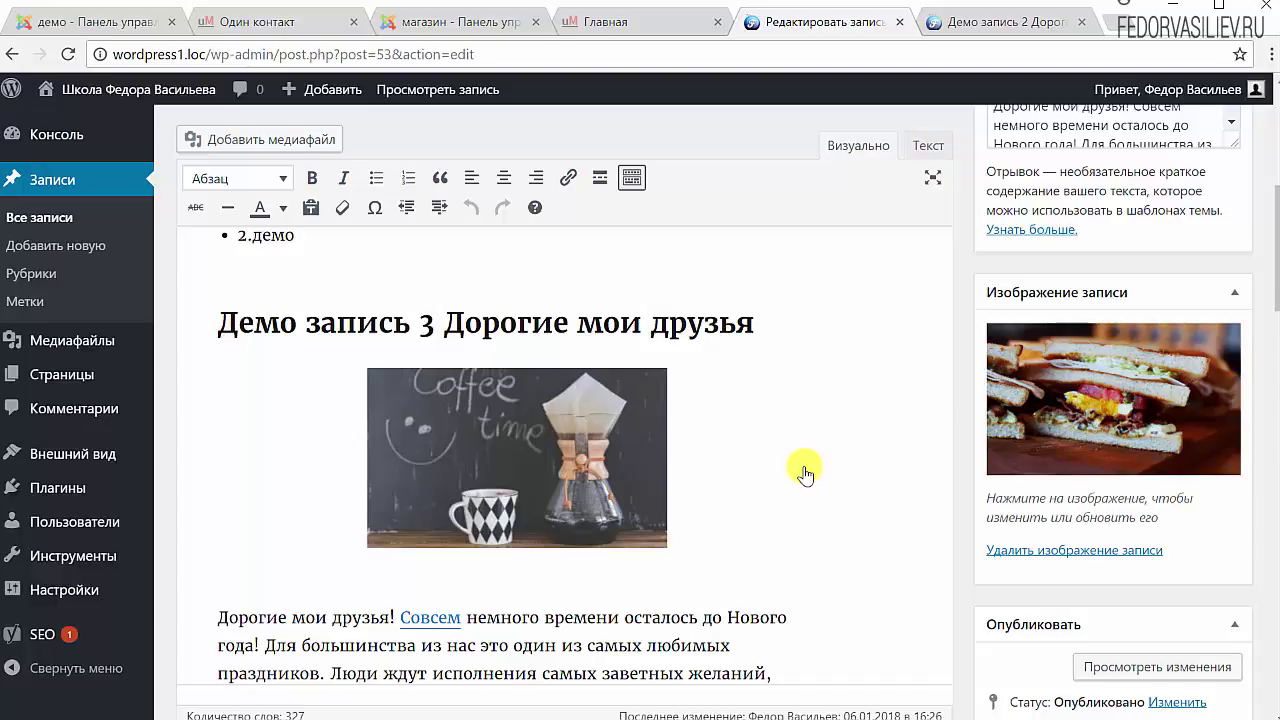
pyautogui.scroll(3, 806, 470)
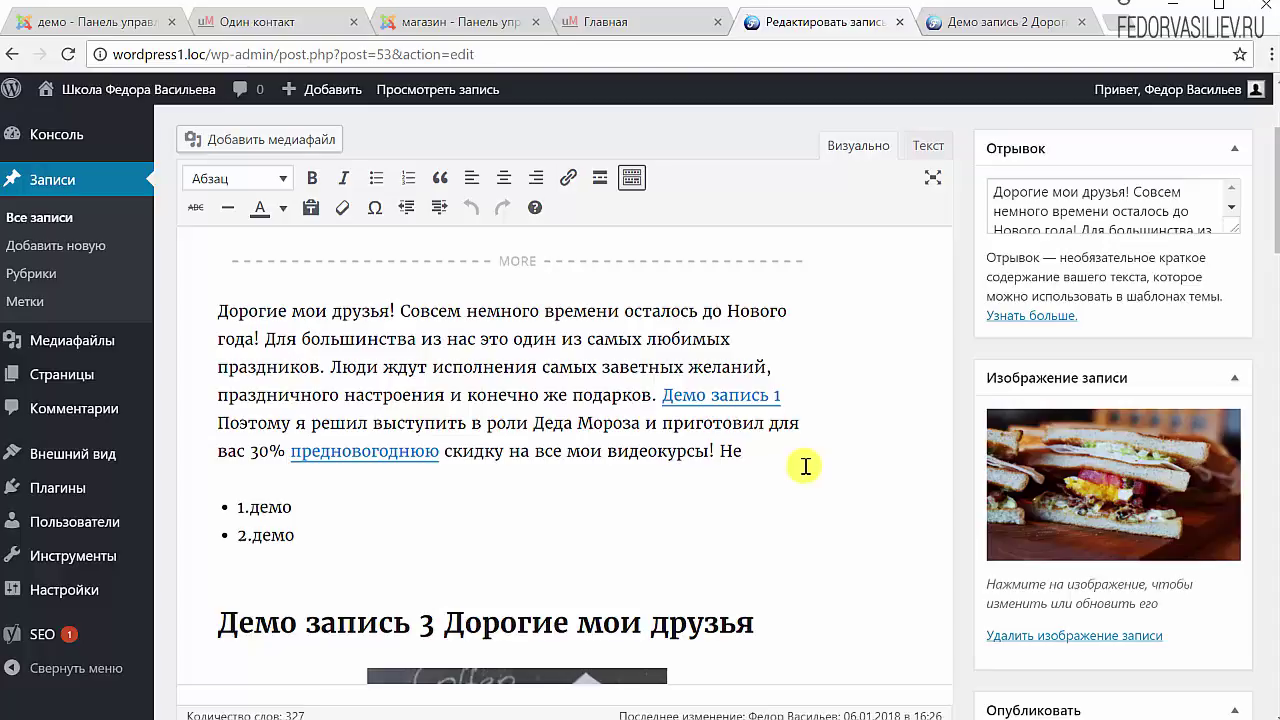
pyautogui.scroll(-15, 846, 434)
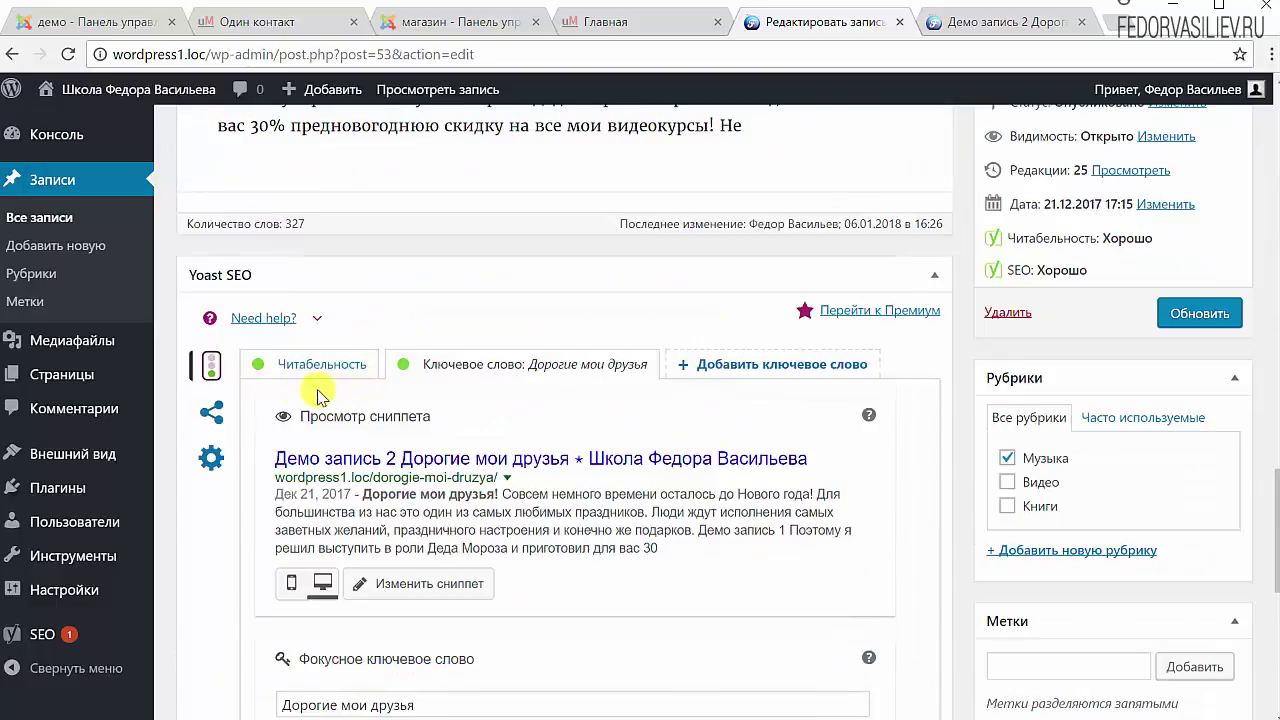
pyautogui.click(309, 372)
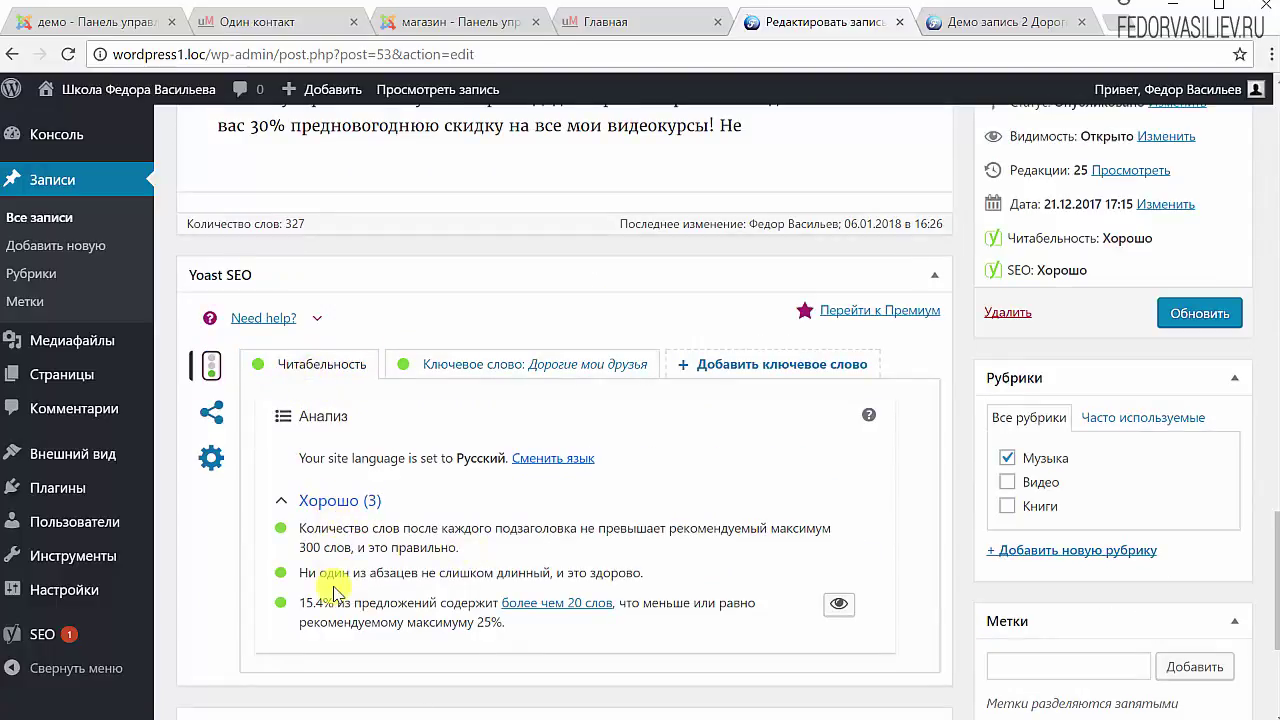
pyautogui.click(300, 500)
pyautogui.click(304, 501)
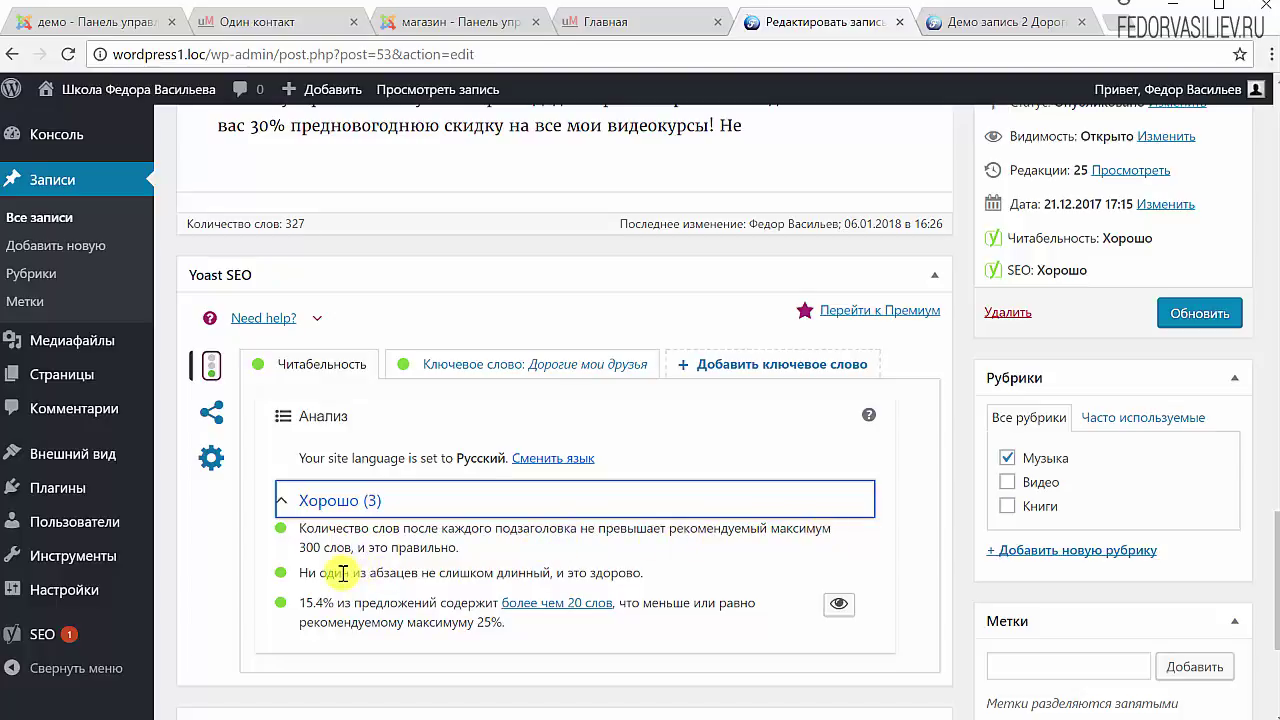
# - Examine the "Демо запись 4" subheading and the paragraphs around it in the post's body text
pyautogui.scroll(10, 343, 572)
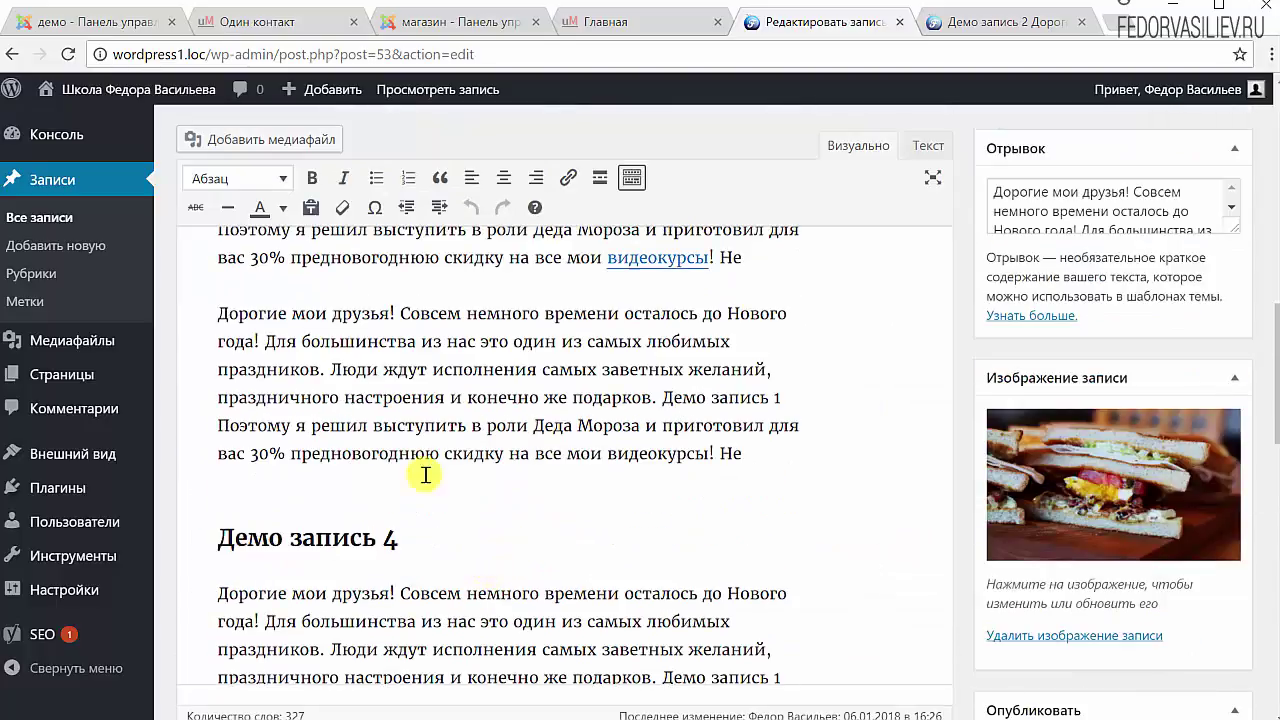
pyautogui.scroll(-3, 380, 400)
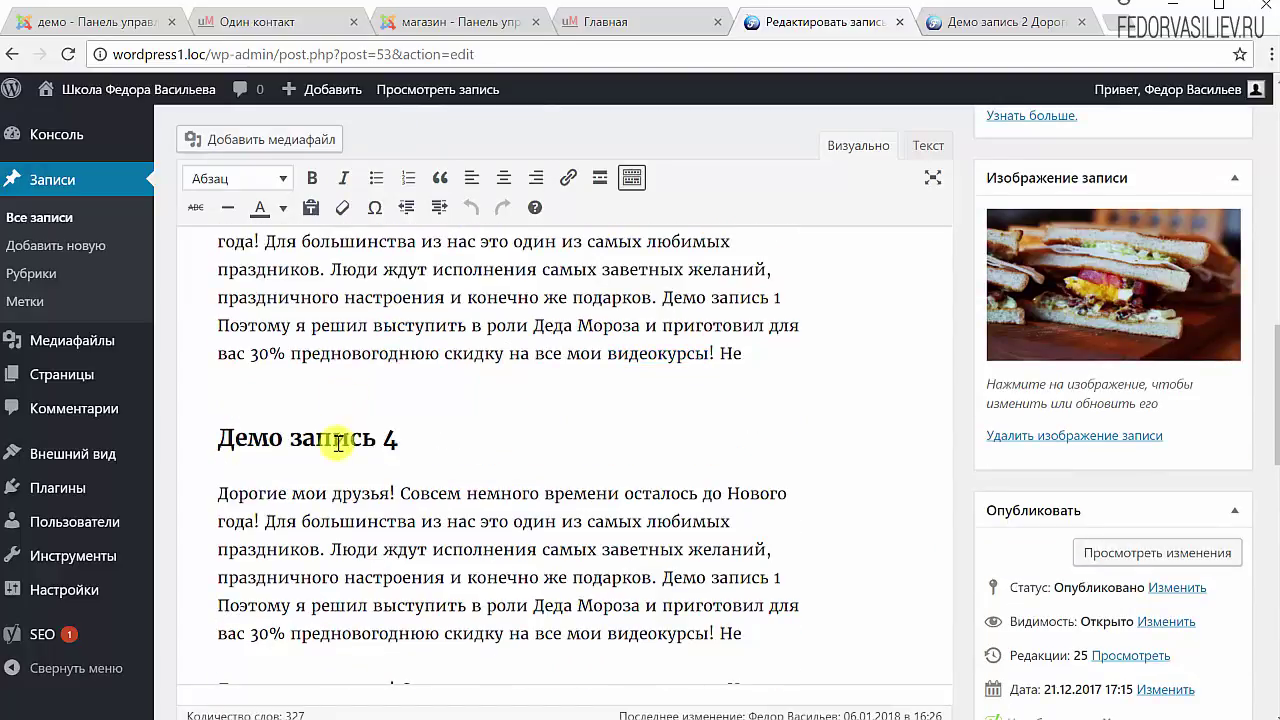
pyautogui.moveTo(400, 437); pyautogui.dragTo(218, 437)
pyautogui.press('BackSpace')
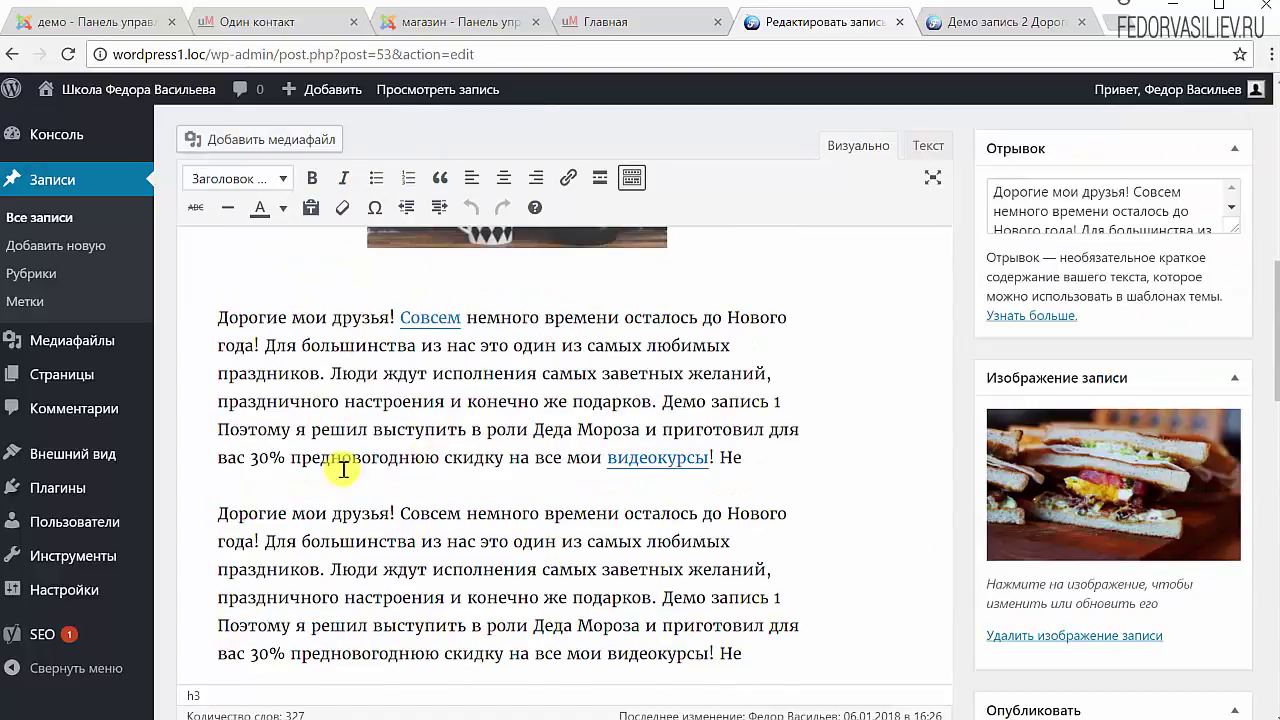
pyautogui.hotkey('ctrl', 'z')
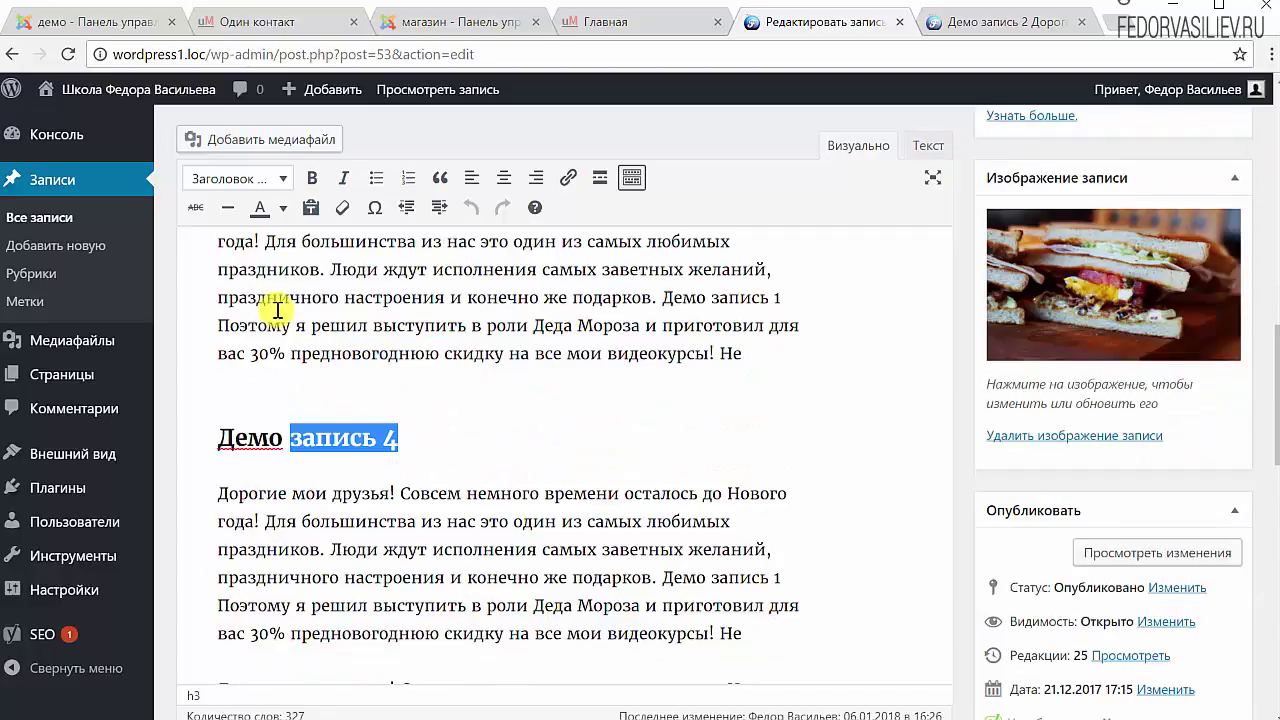
pyautogui.scroll(-1, 282, 310)
pyautogui.moveTo(465, 350); pyautogui.dragTo(230, 340)
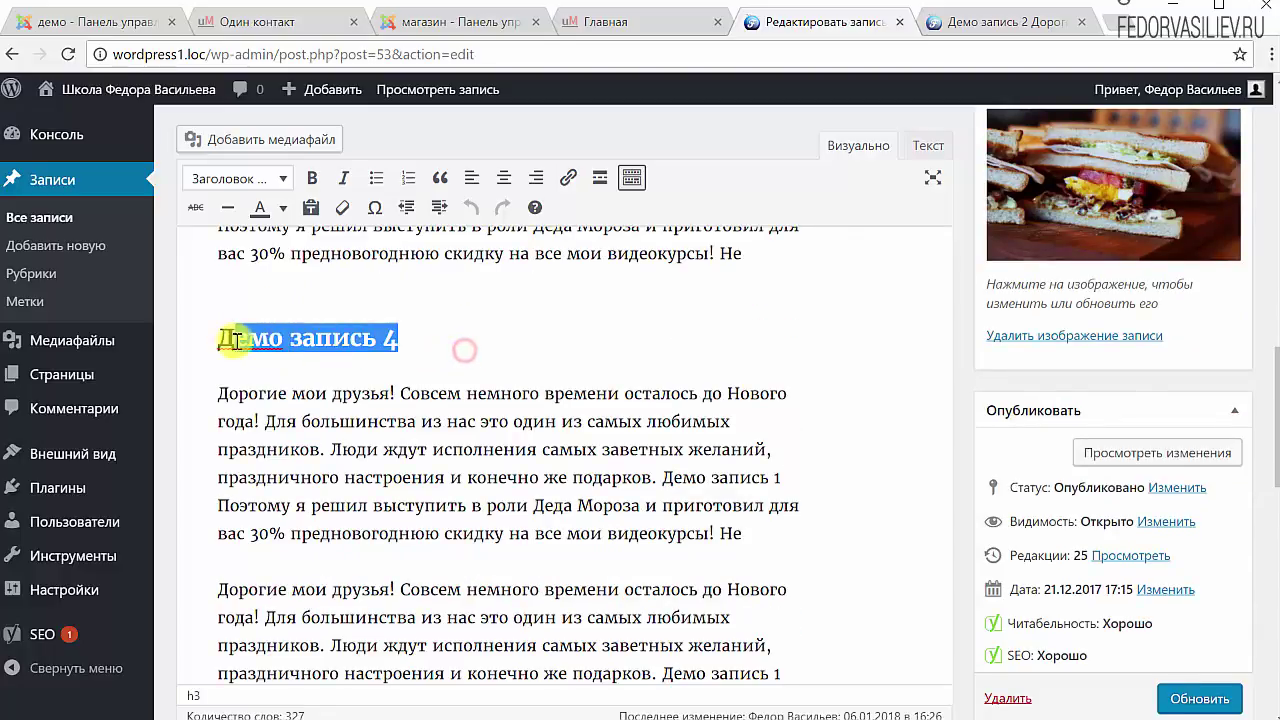
pyautogui.click(490, 315)
pyautogui.scroll(-5, 519, 325)
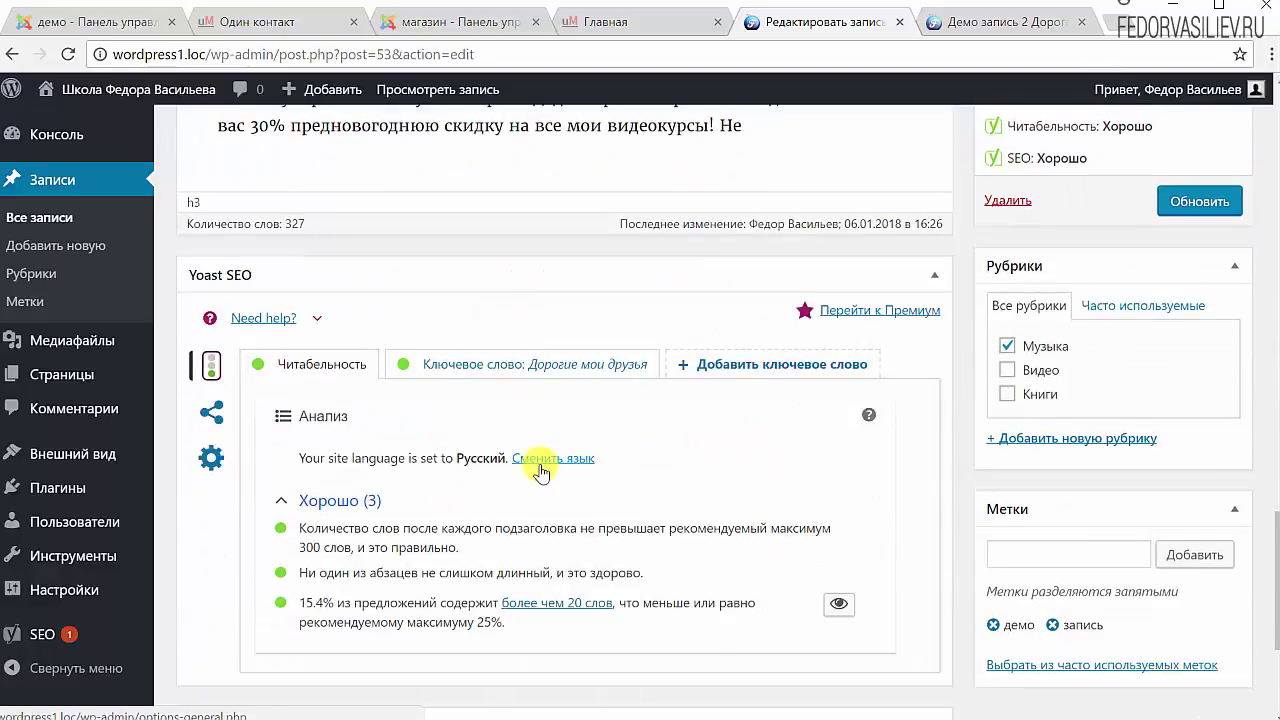
# - Highlight the sentences longer than 20 words in the post text, look through them, and remove the highlighting
pyautogui.click(868, 417)
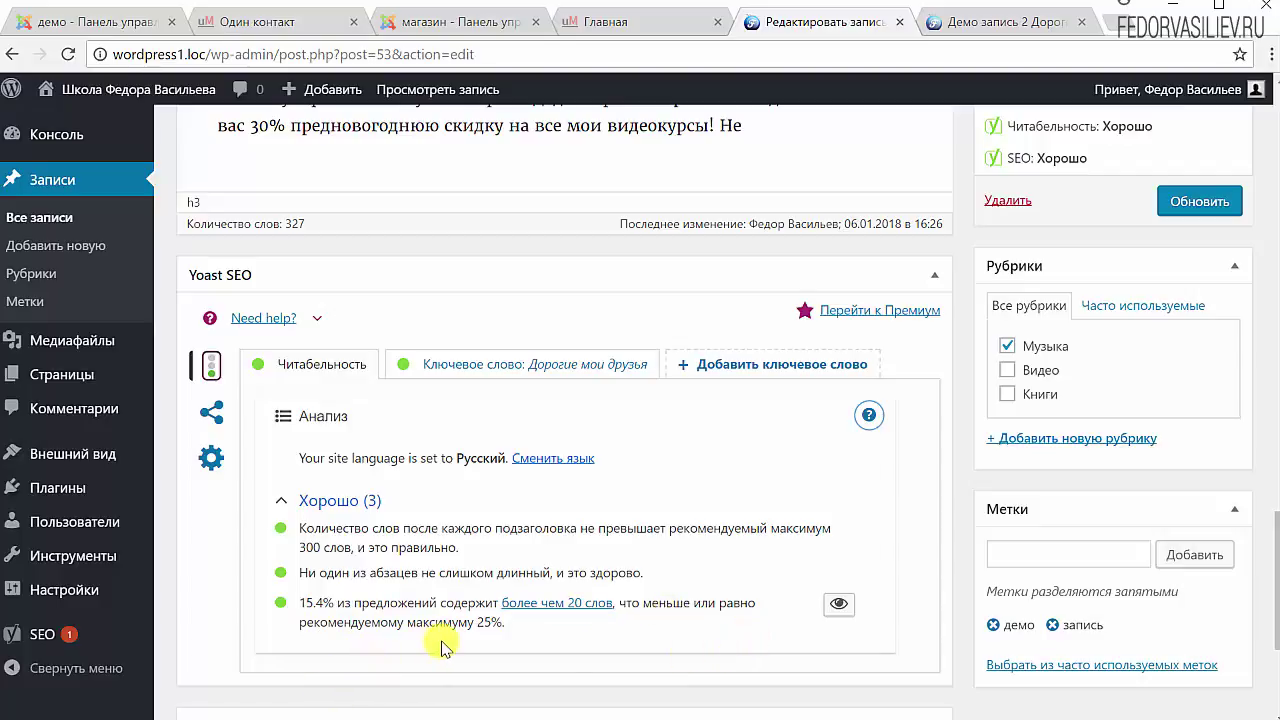
pyautogui.click(841, 607)
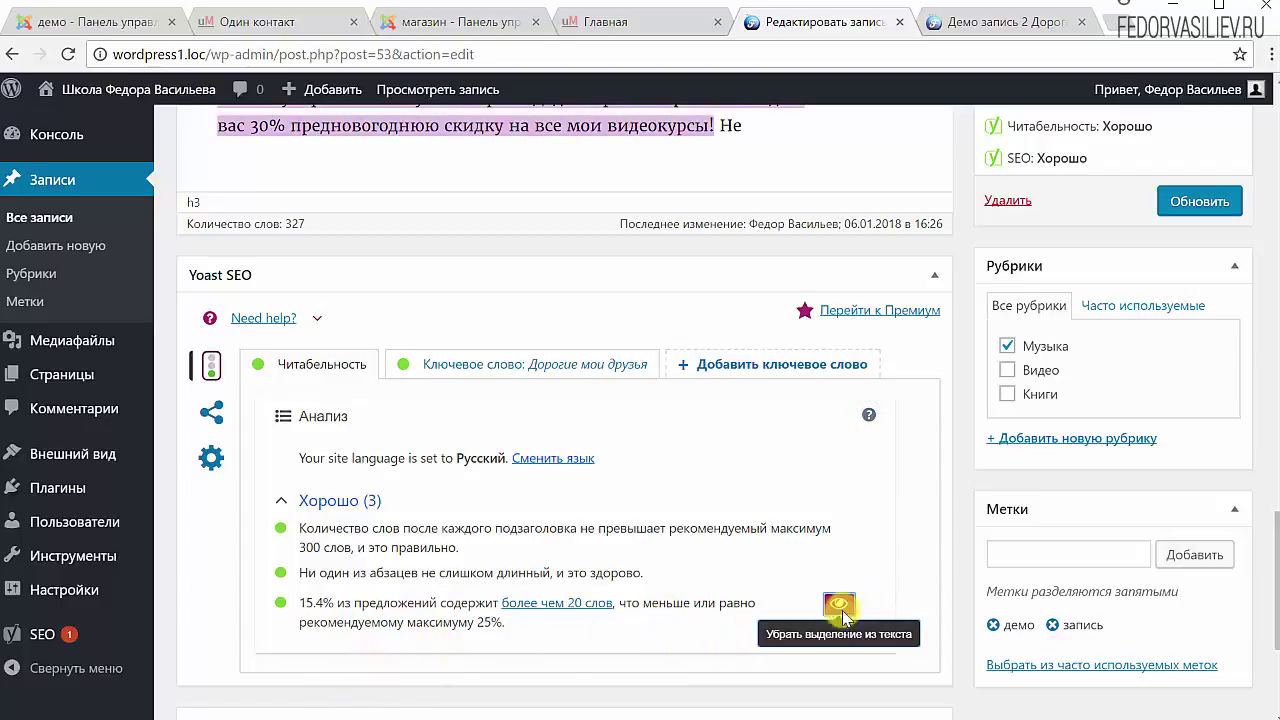
pyautogui.scroll(2, 486, 477)
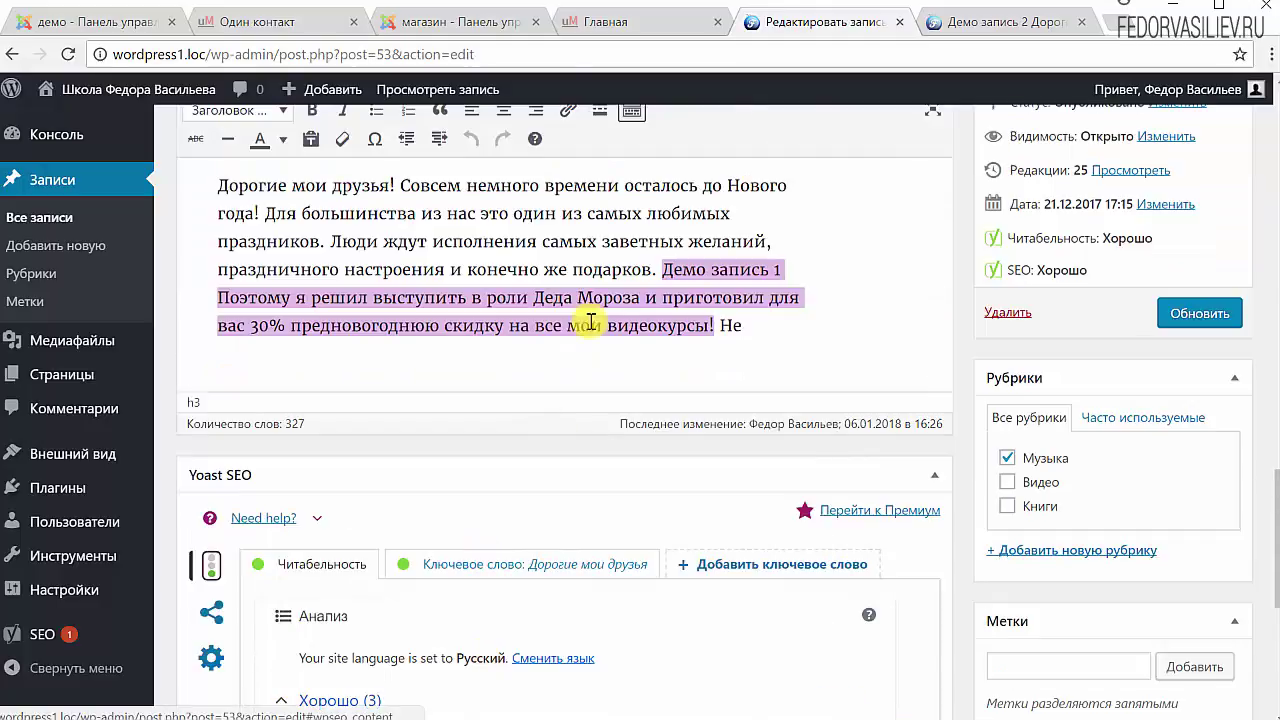
pyautogui.scroll(1, 630, 558)
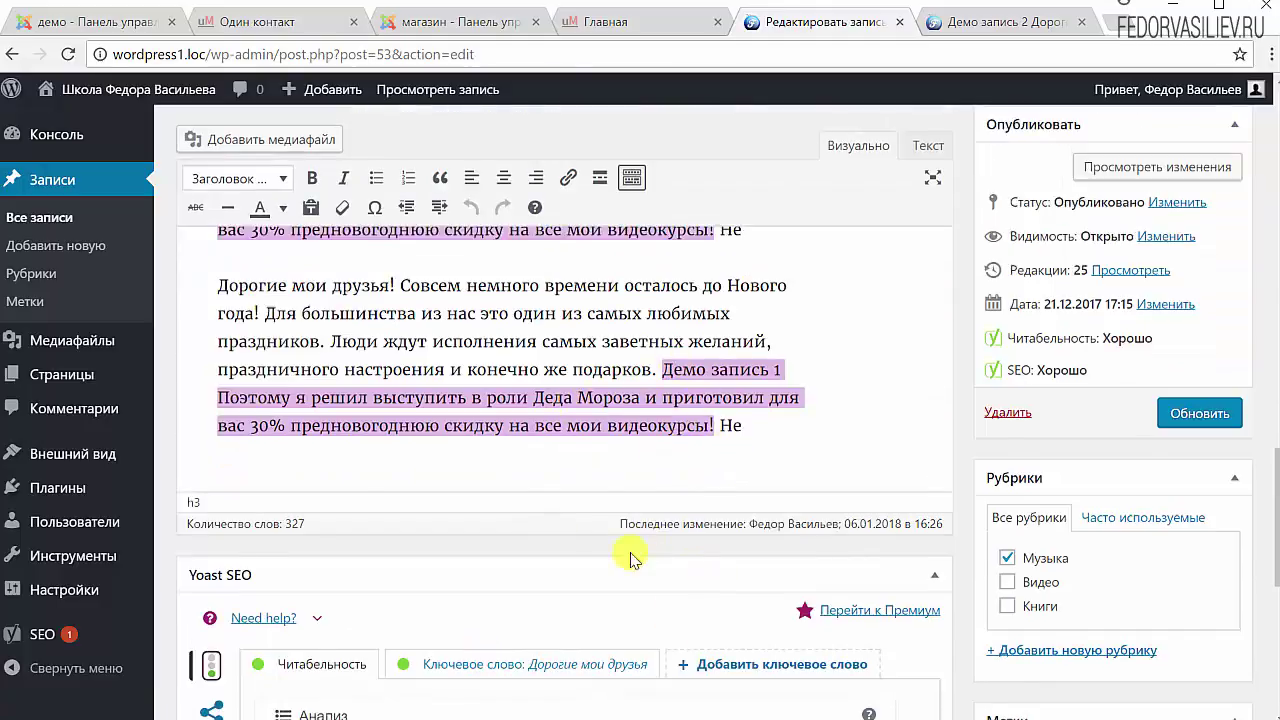
pyautogui.scroll(5, 500, 463)
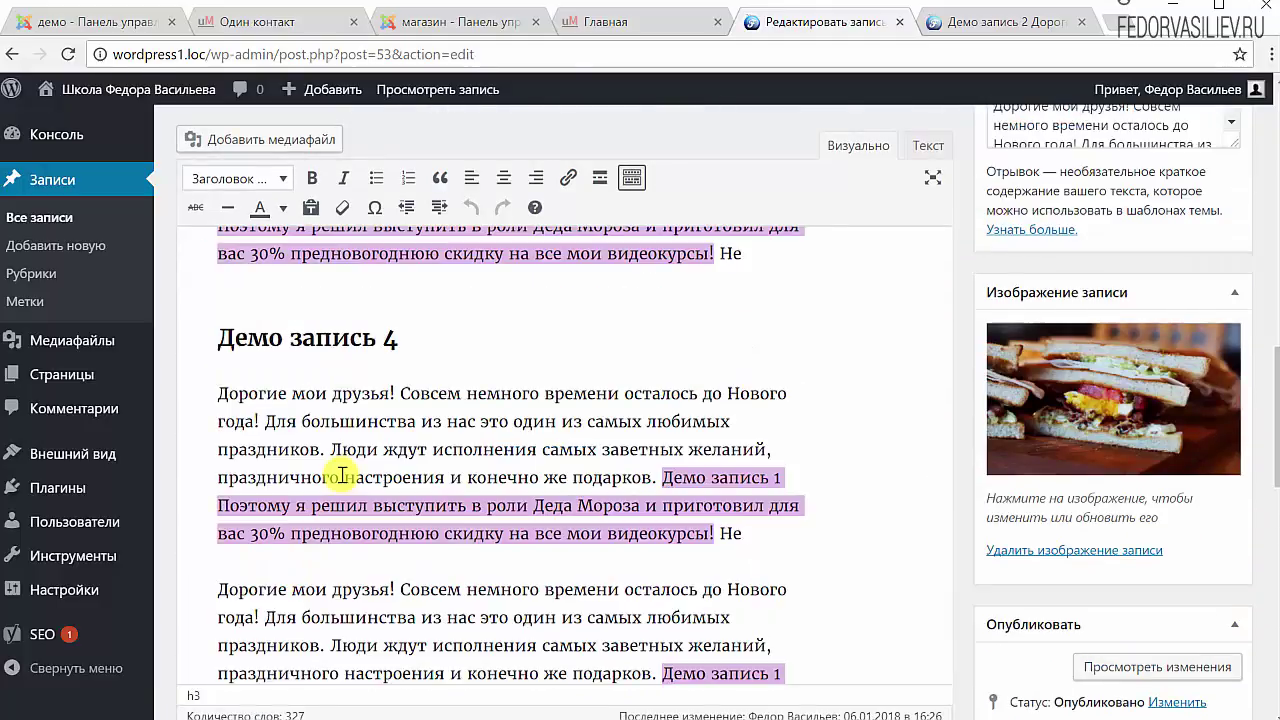
pyautogui.scroll(2, 341, 476)
pyautogui.scroll(-5, 341, 476)
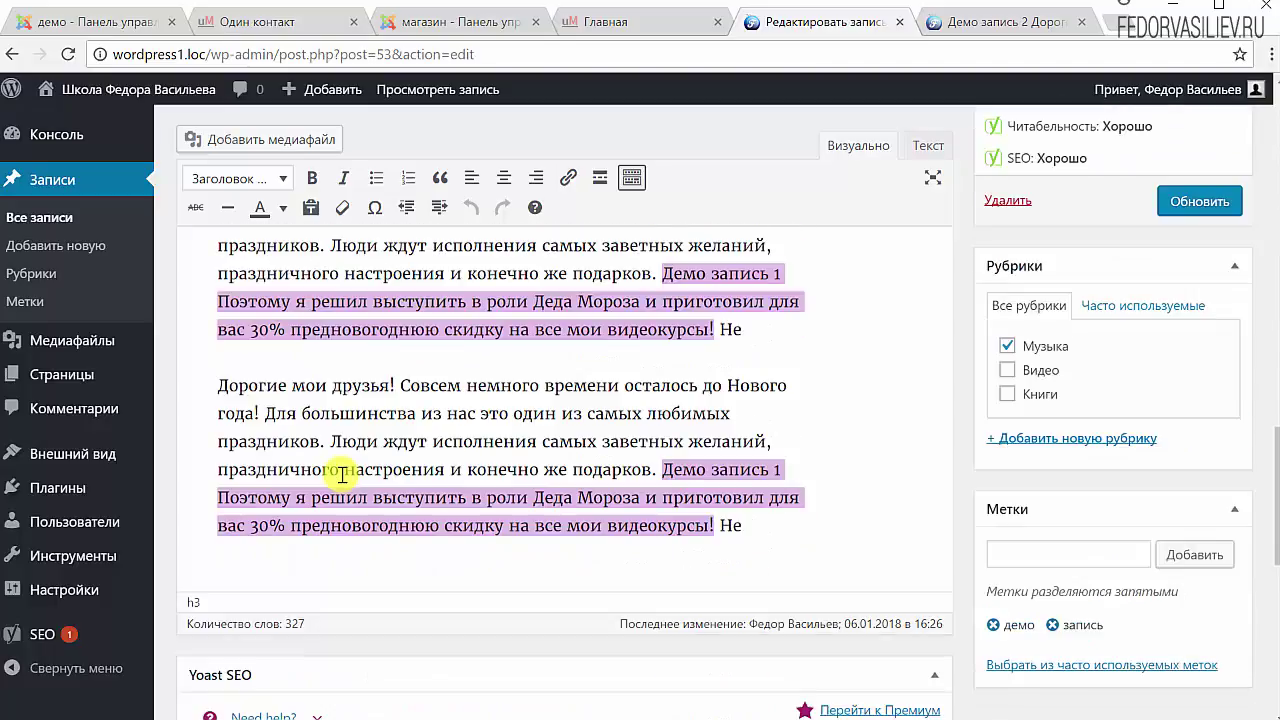
pyautogui.scroll(-3, 517, 610)
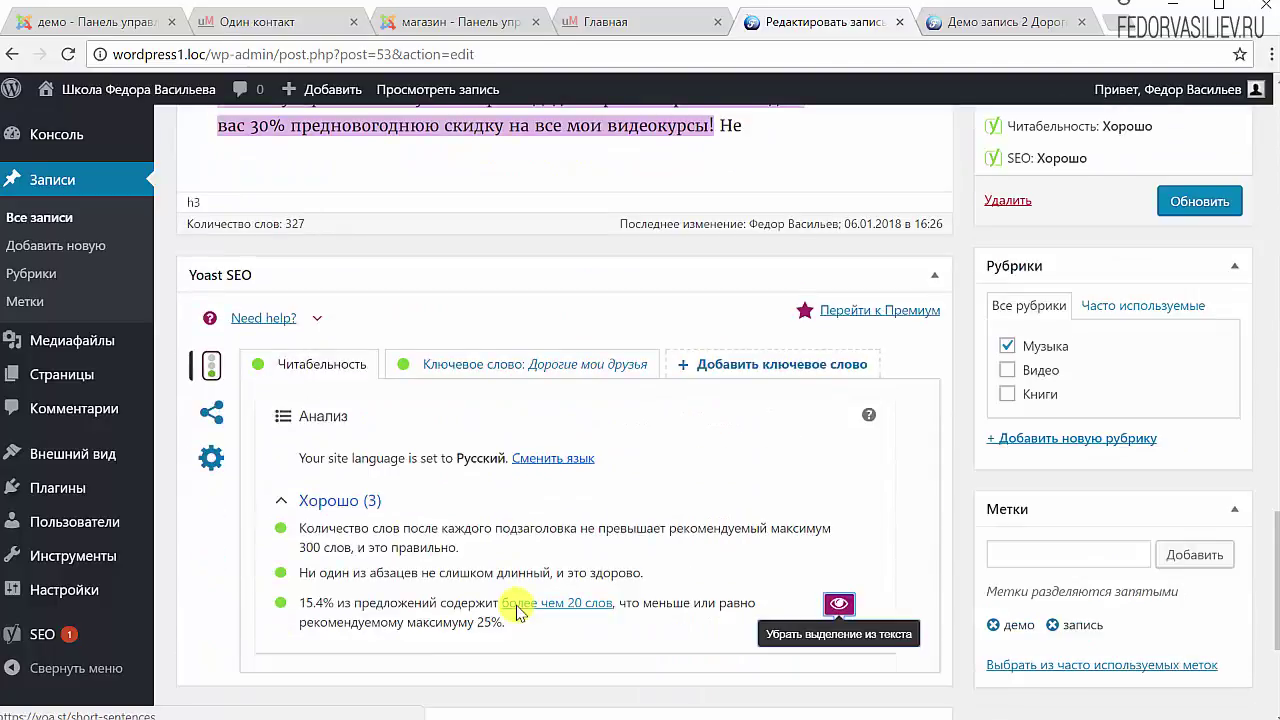
pyautogui.click(838, 603)
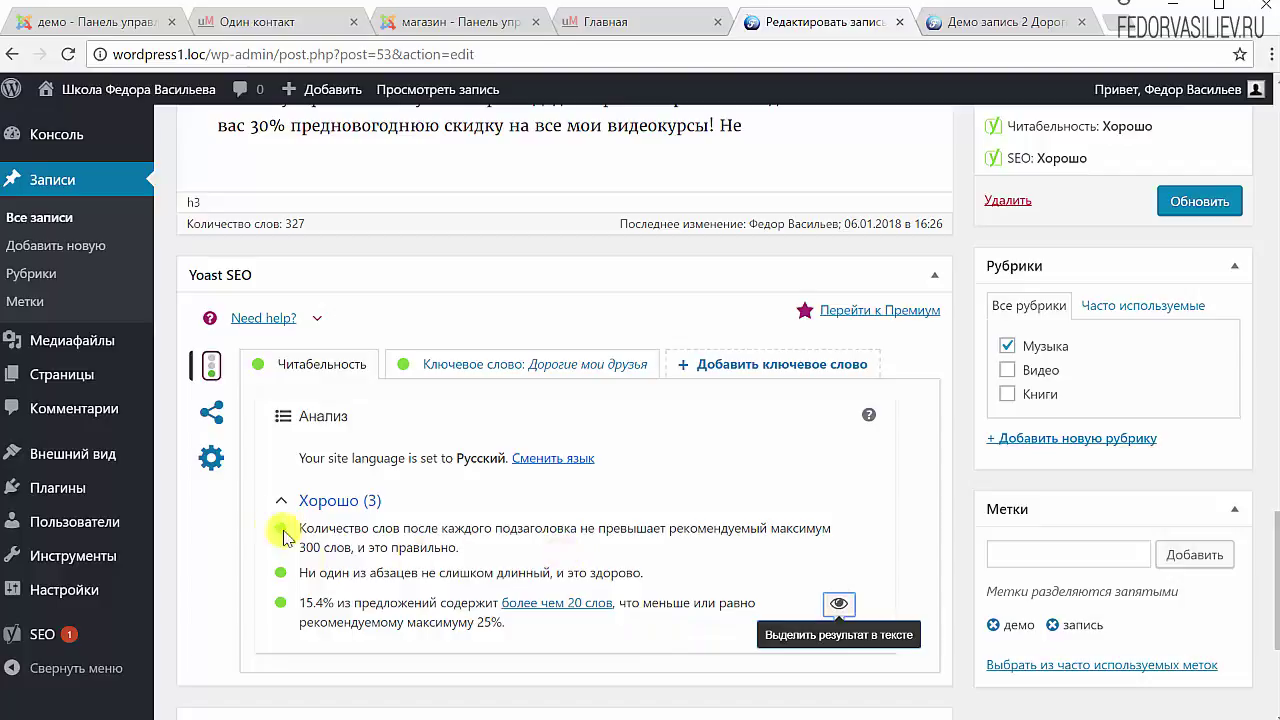
# - Review the readability results once more, collapsing and re-expanding the "Хорошо" group
pyautogui.scroll(-3, 534, 457)
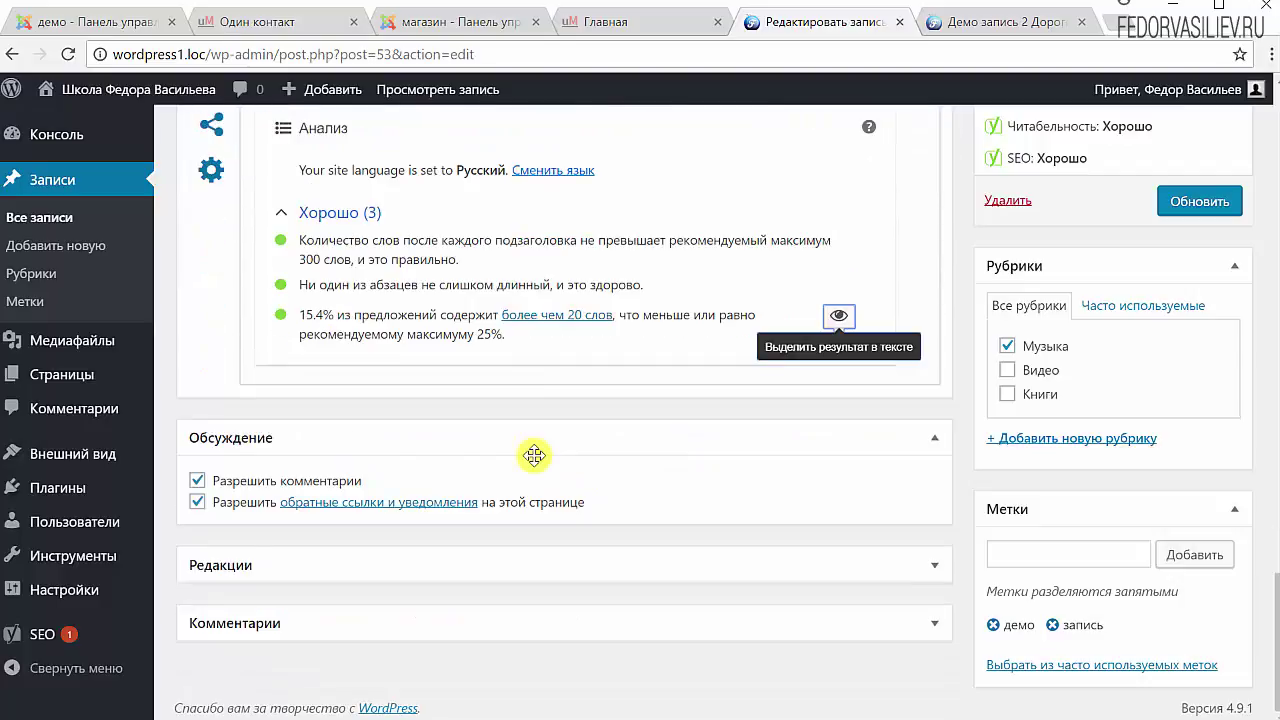
pyautogui.scroll(2, 597, 547)
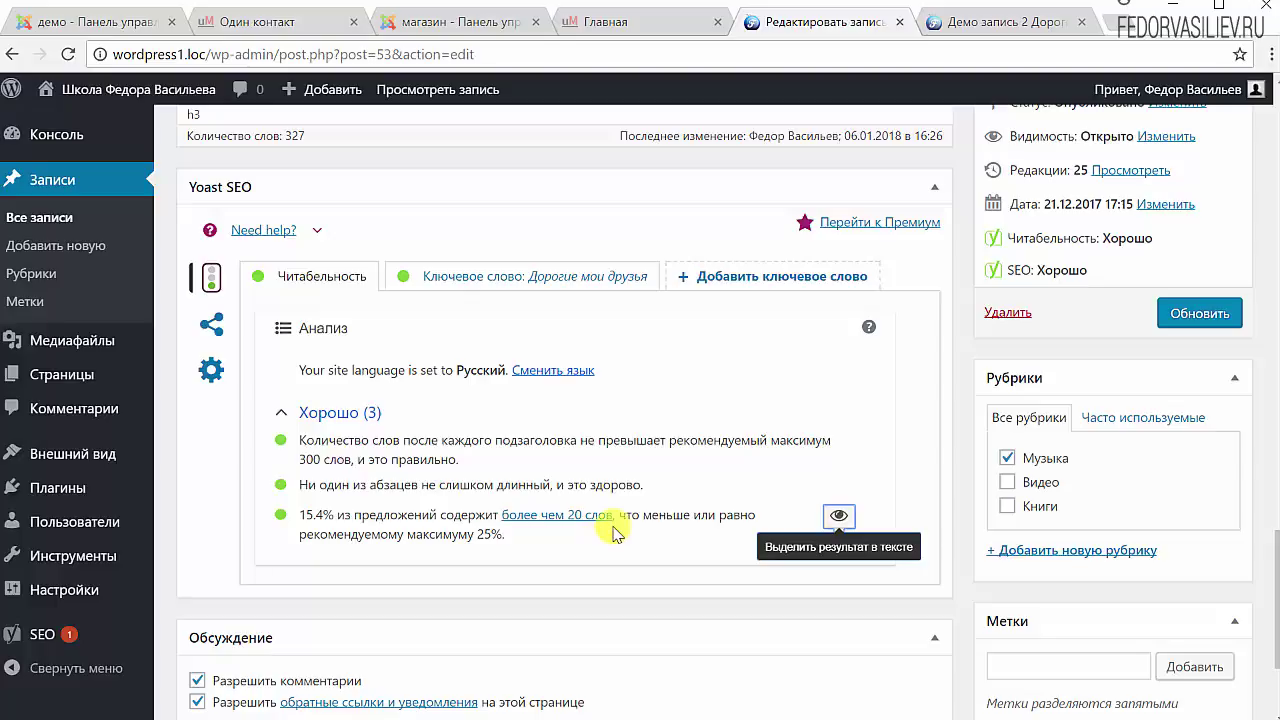
pyautogui.scroll(-2, 631, 531)
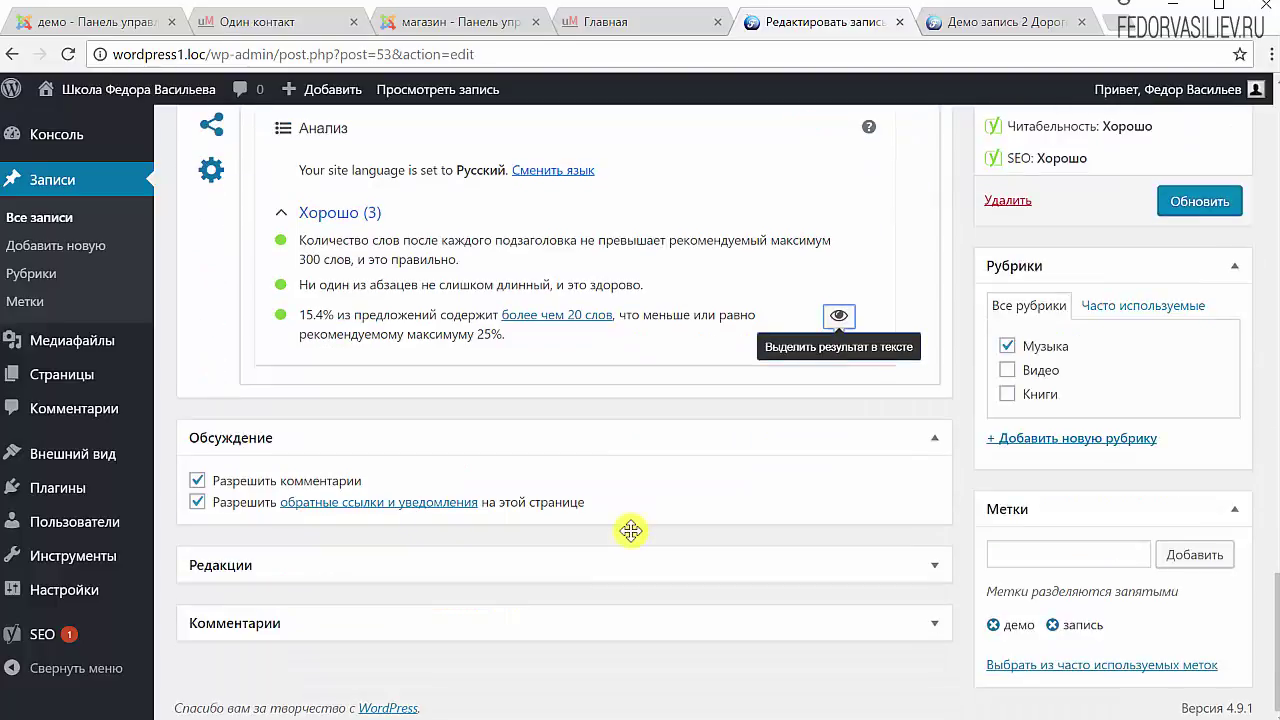
pyautogui.scroll(2, 631, 537)
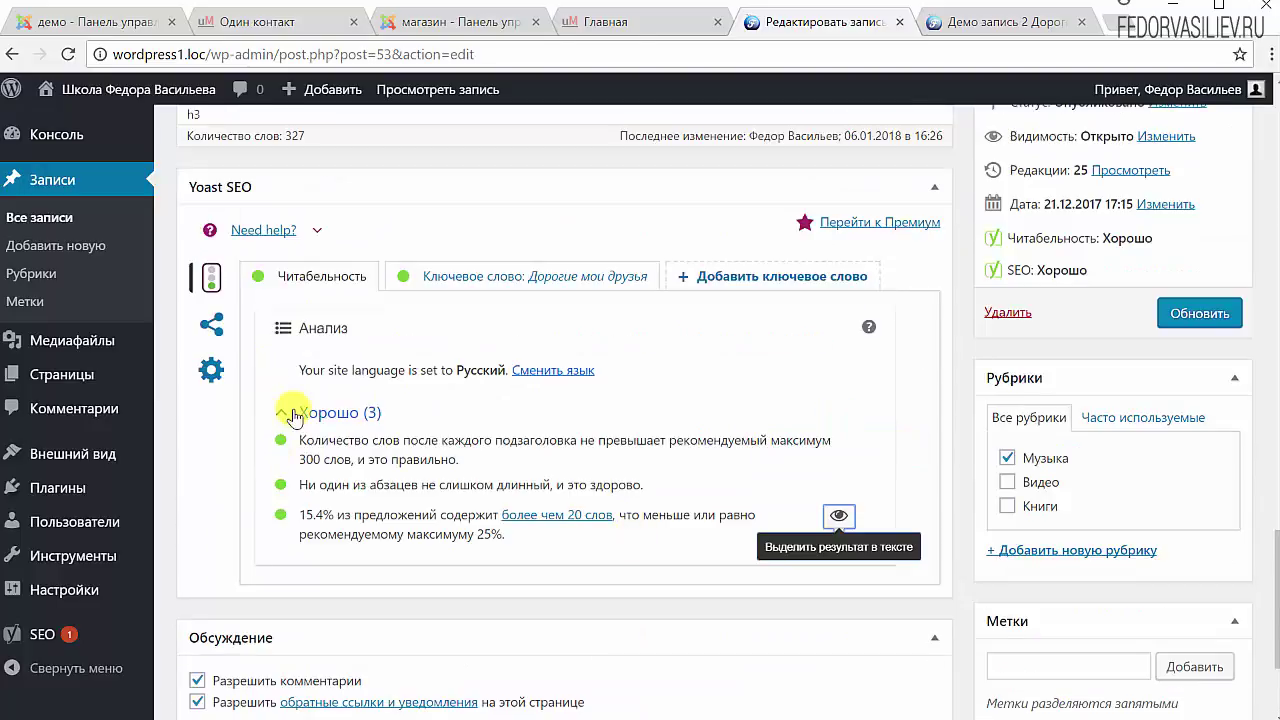
pyautogui.click(283, 418)
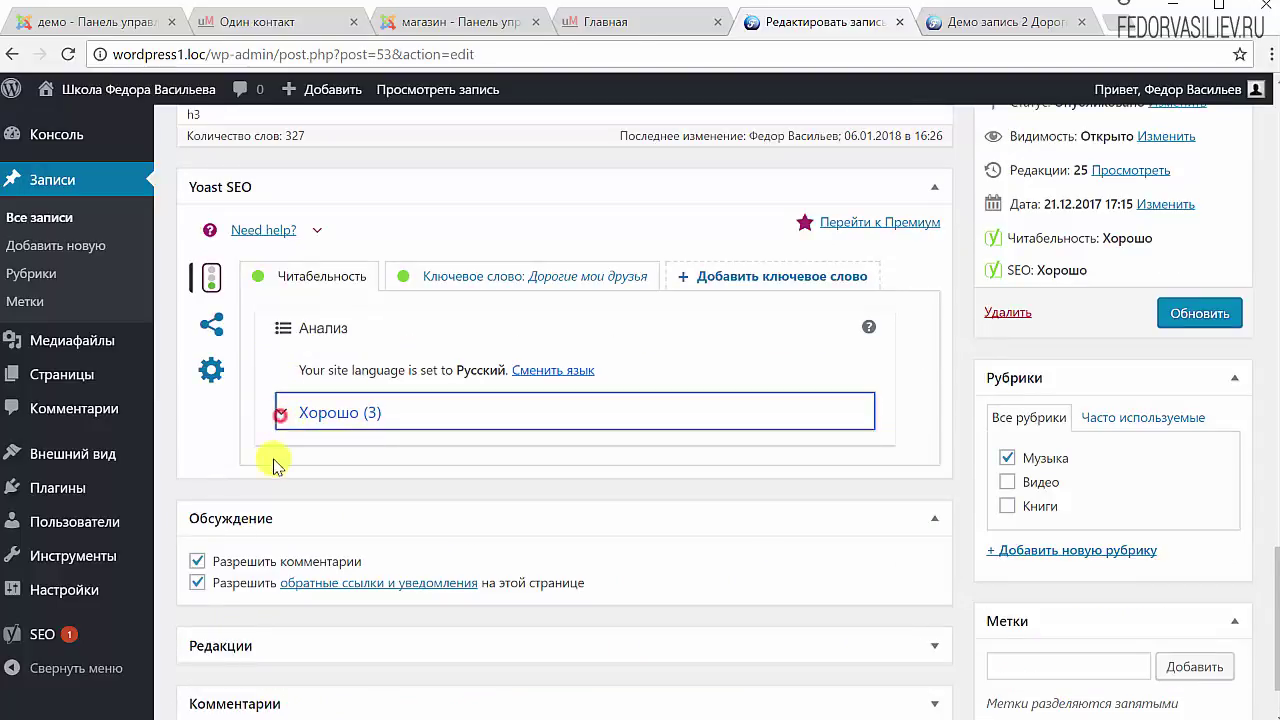
pyautogui.click(284, 422)
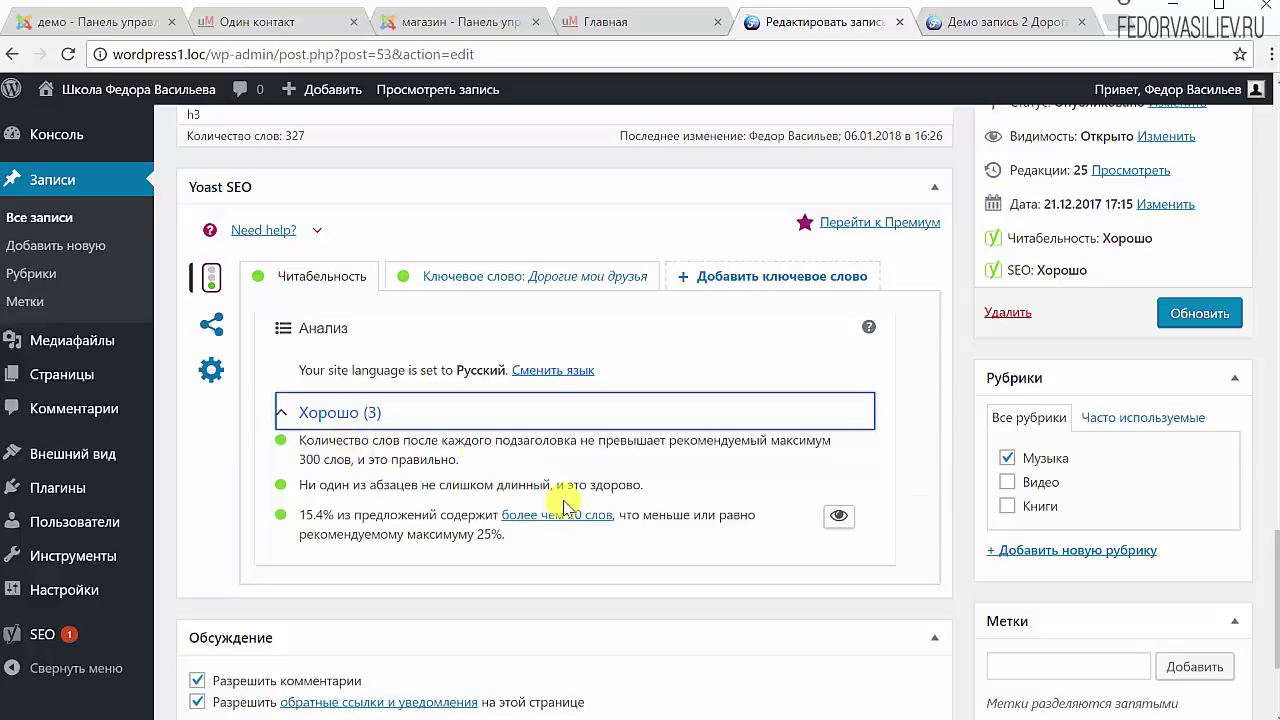
# - Open the "тест" post for editing and expand the "Улучшения" group in its Yoast SEO analysis
pyautogui.scroll(5, 371, 371)
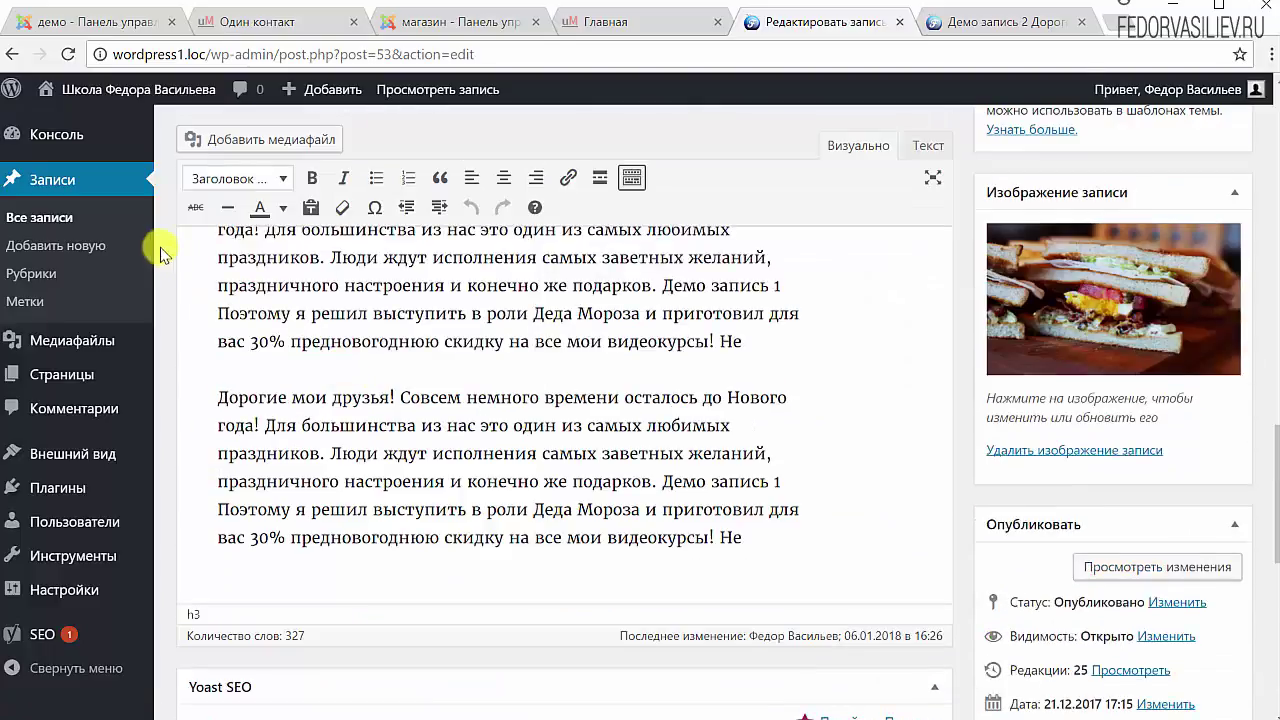
pyautogui.click(27, 222)
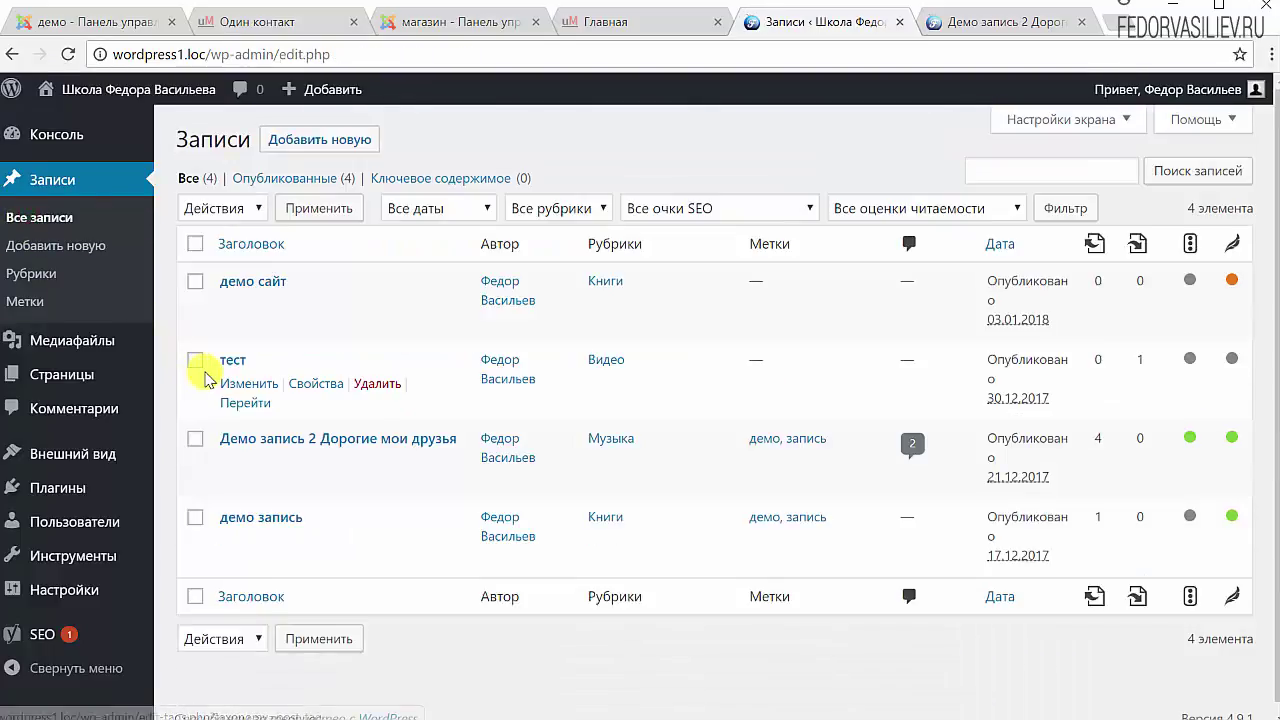
pyautogui.click(237, 359)
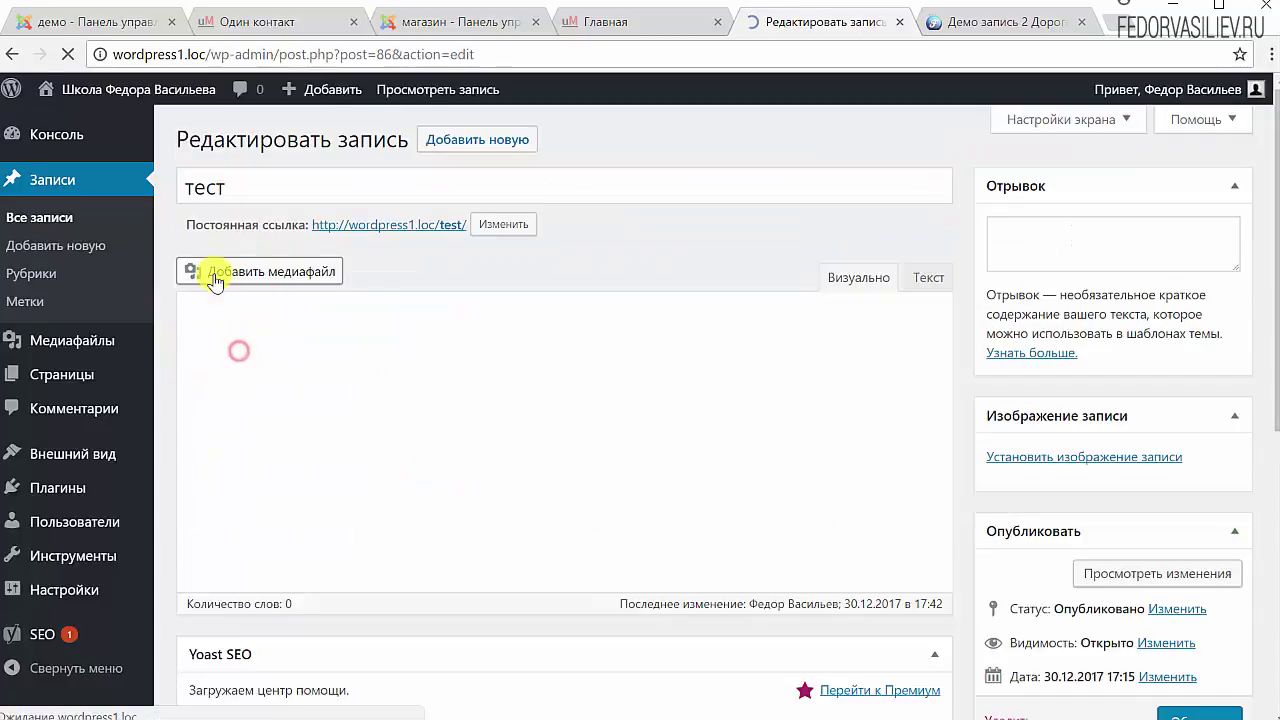
pyautogui.scroll(-5, 336, 490)
pyautogui.scroll(-5, 336, 490)
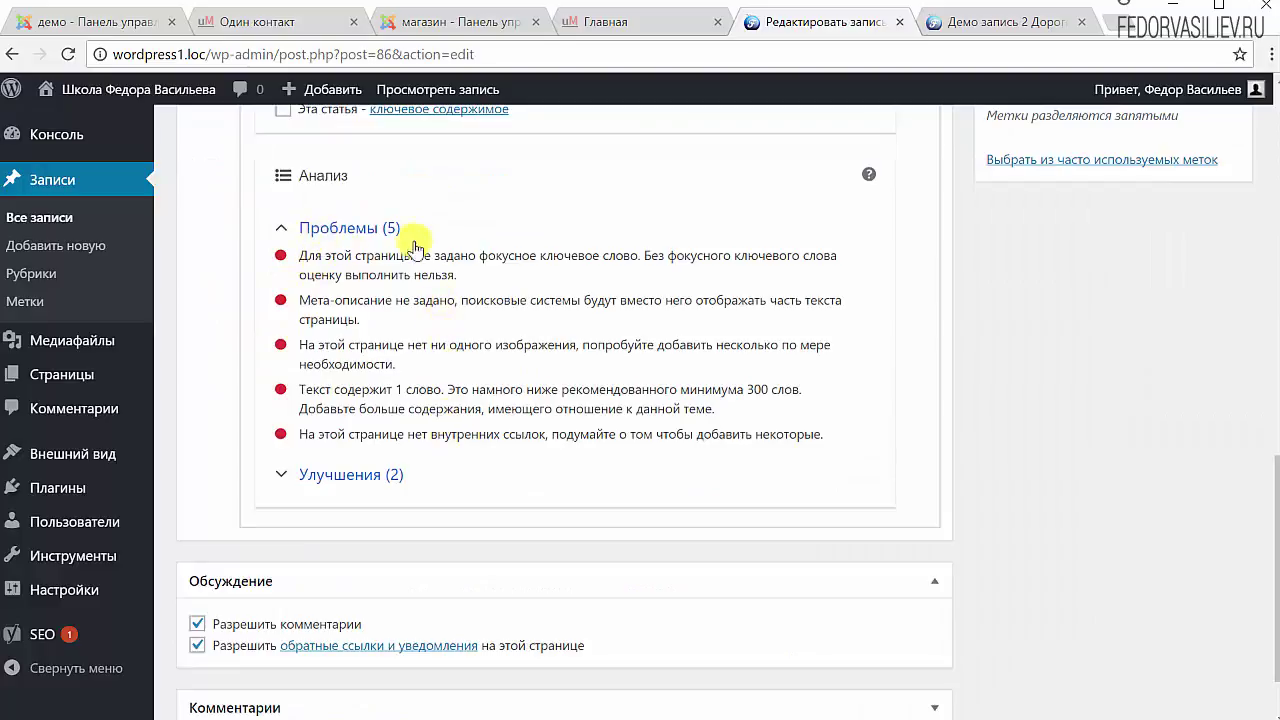
pyautogui.click(313, 486)
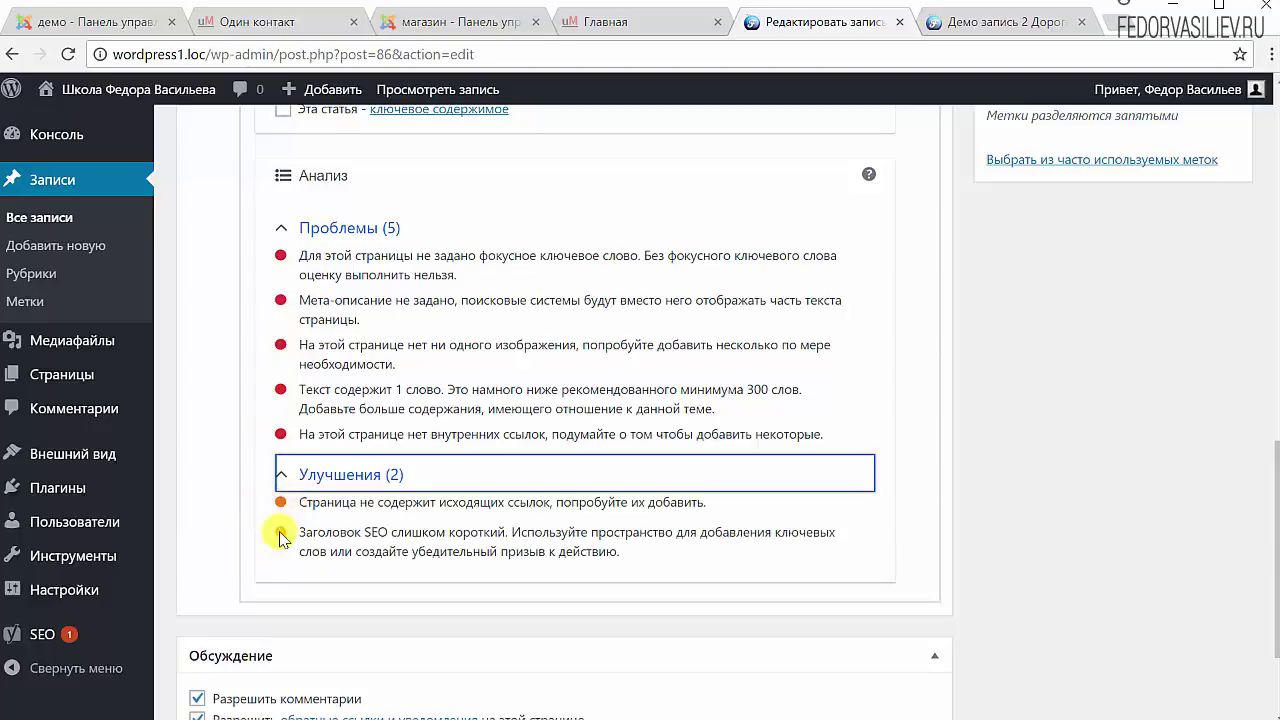
# - Check the "тест" post's snippet preview, focus keyword field, body text, and readability and SEO ratings in its publishing details
pyautogui.scroll(6, 400, 526)
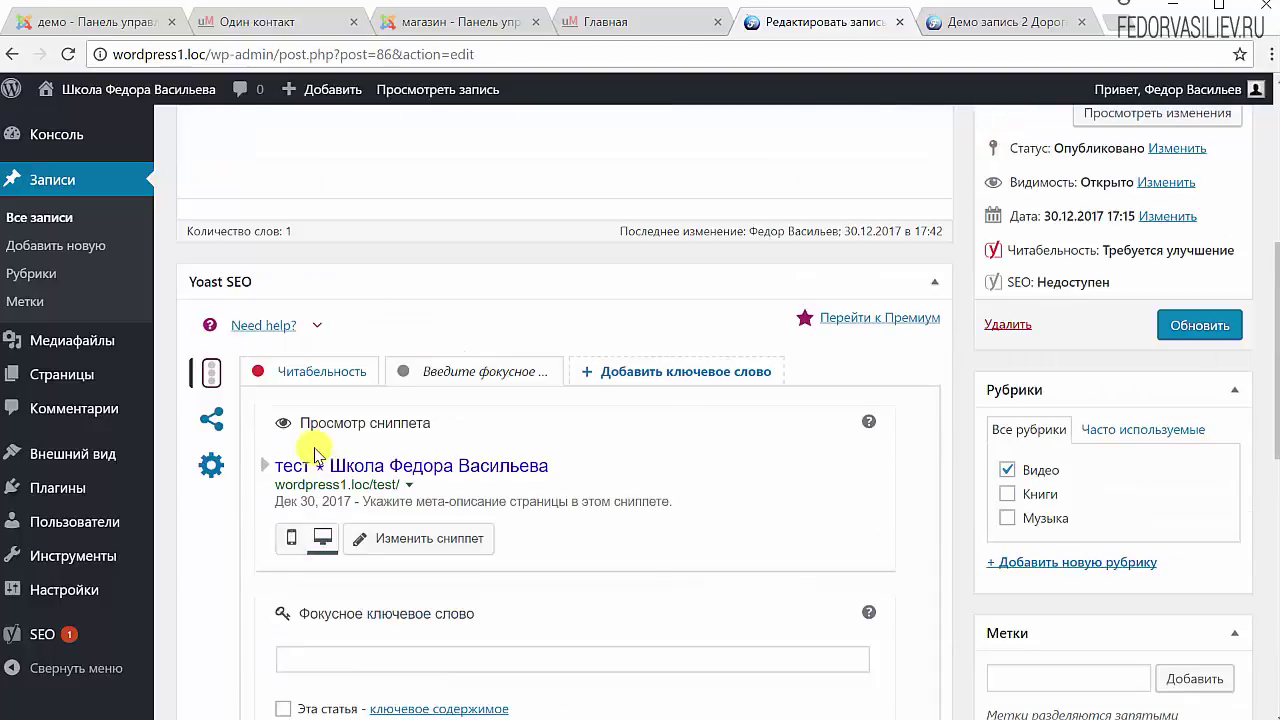
pyautogui.scroll(-6, 423, 423)
pyautogui.scroll(4, 648, 503)
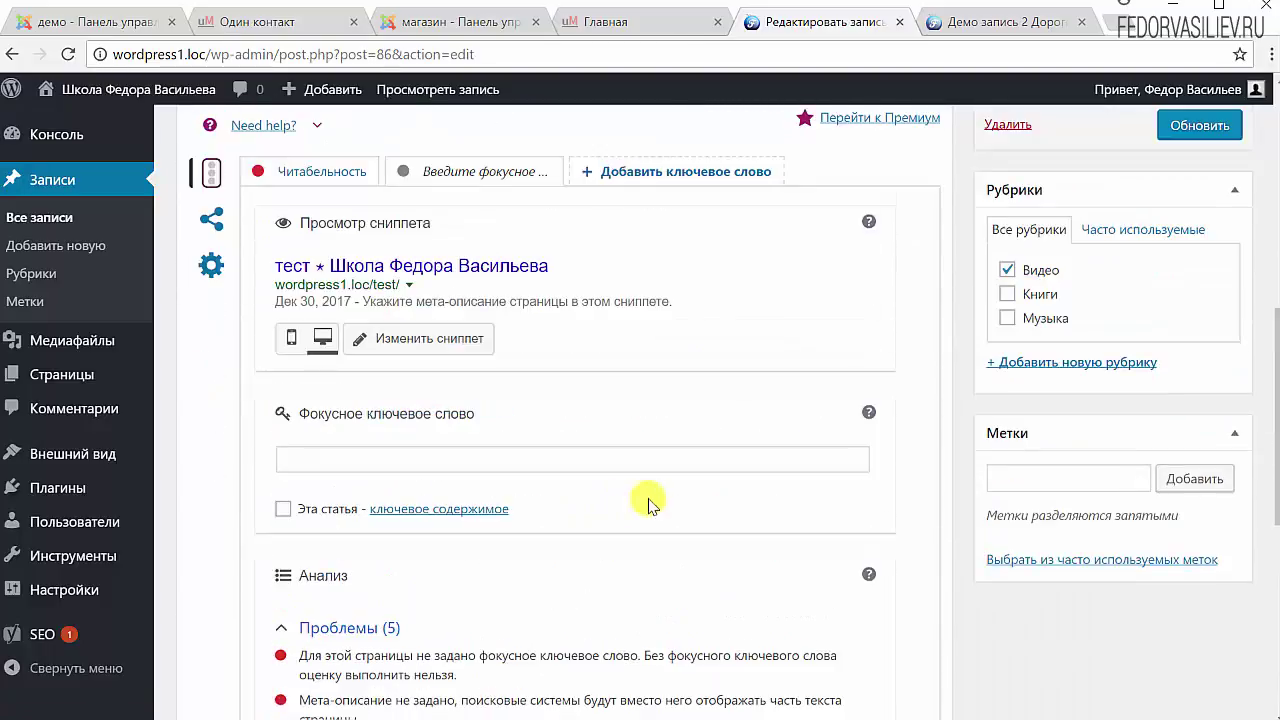
pyautogui.scroll(4, 648, 503)
pyautogui.moveTo(1121, 484); pyautogui.dragTo(1050, 465)
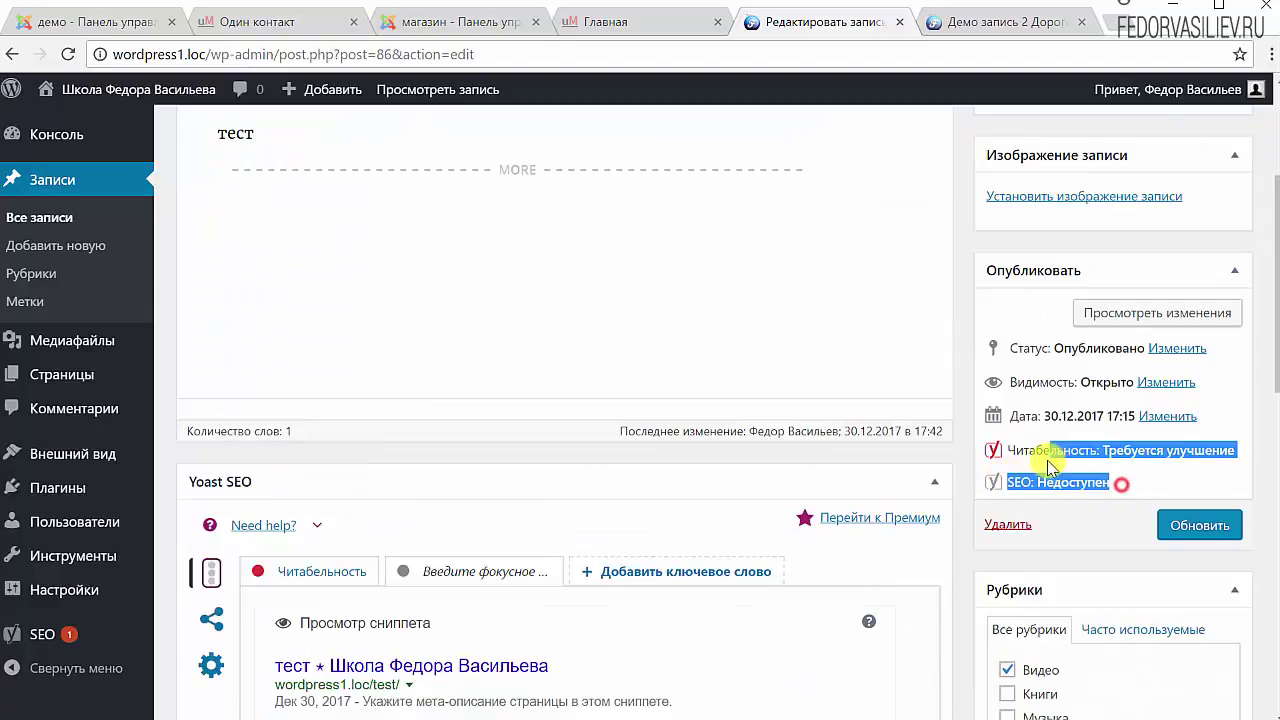
pyautogui.scroll(3, 166, 371)
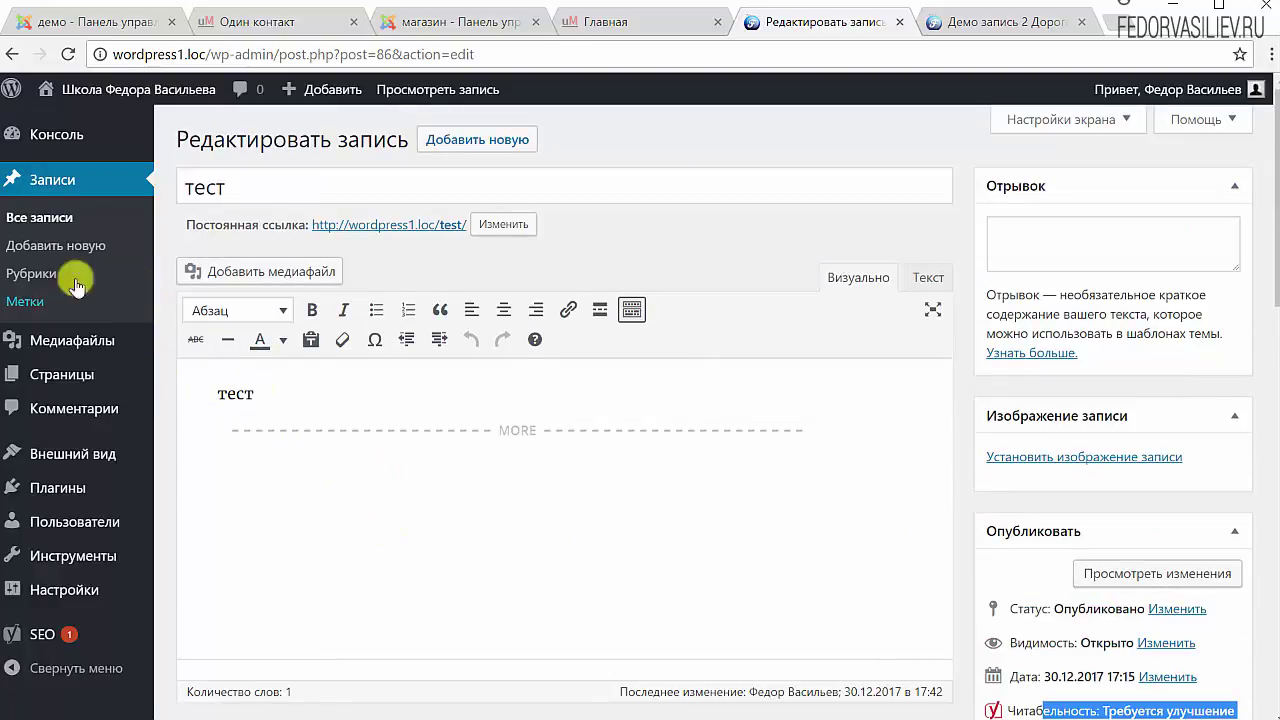
pyautogui.scroll(-2, 511, 421)
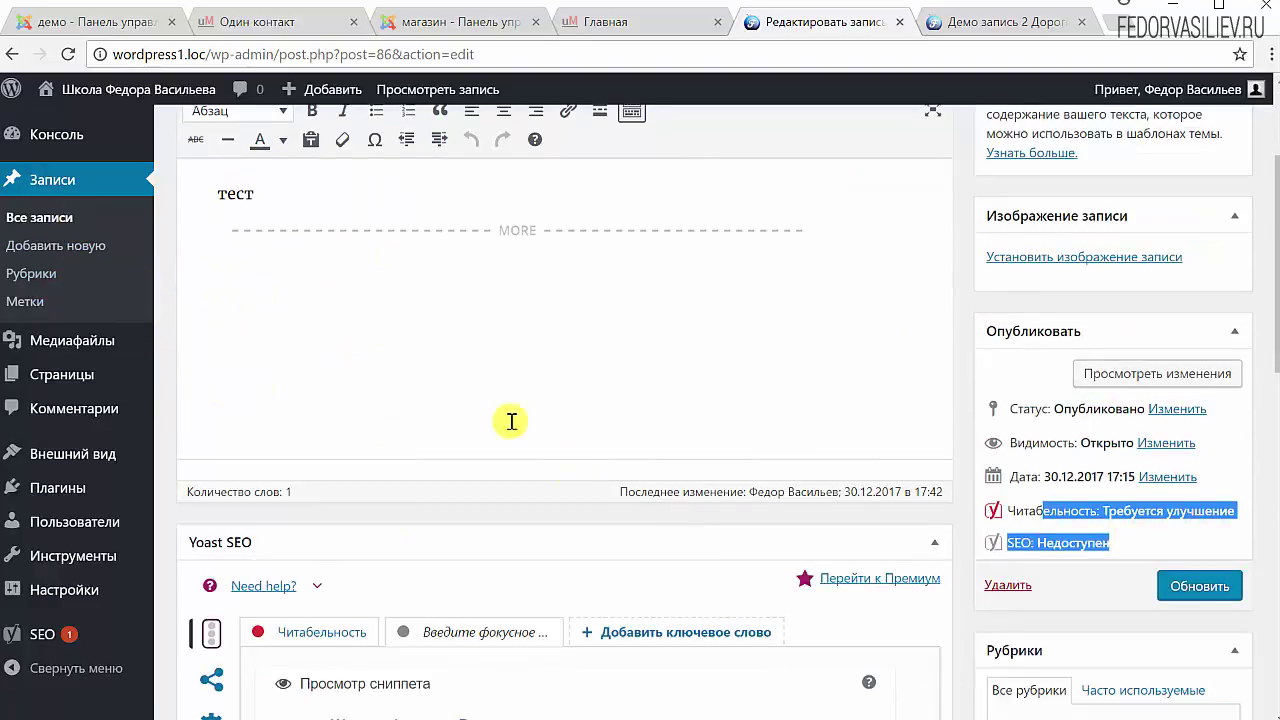
# - Examine the "Проблемы" and "Улучшения" findings in the "тест" post's SEO analysis, together with its snippet preview and focus keyword field
pyautogui.scroll(-8, 458, 440)
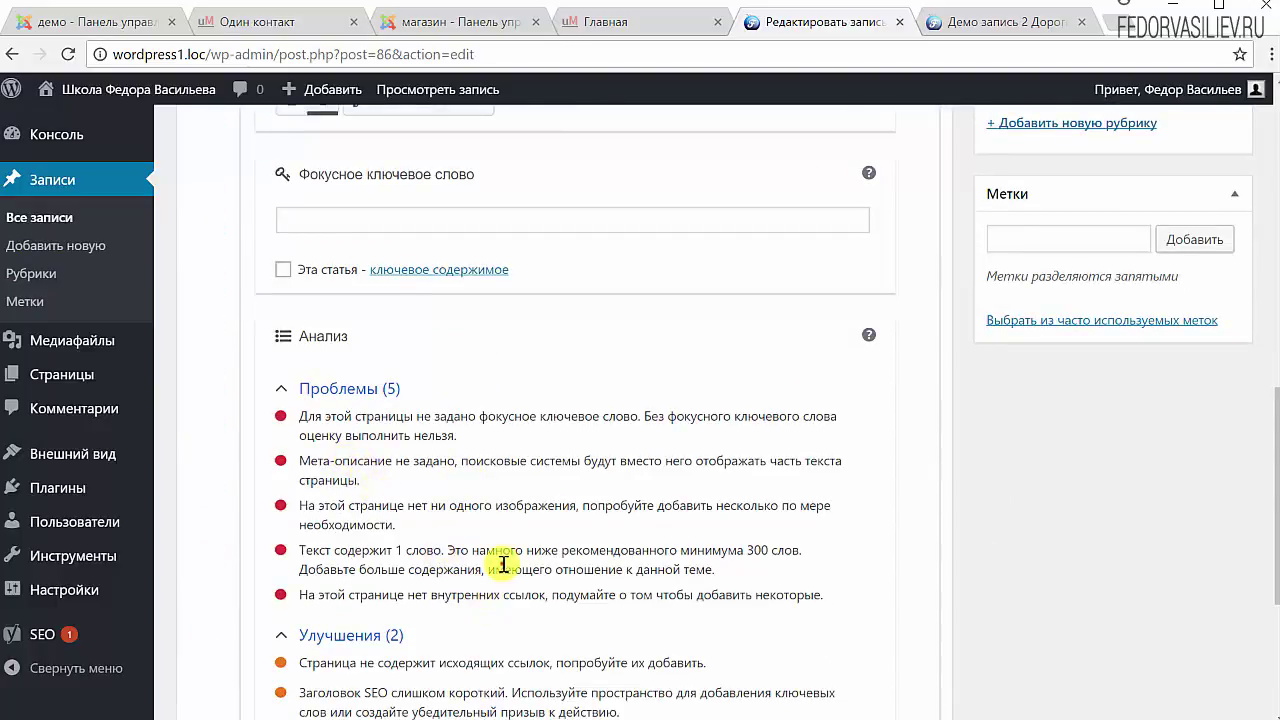
pyautogui.moveTo(500, 565); pyautogui.dragTo(384, 441)
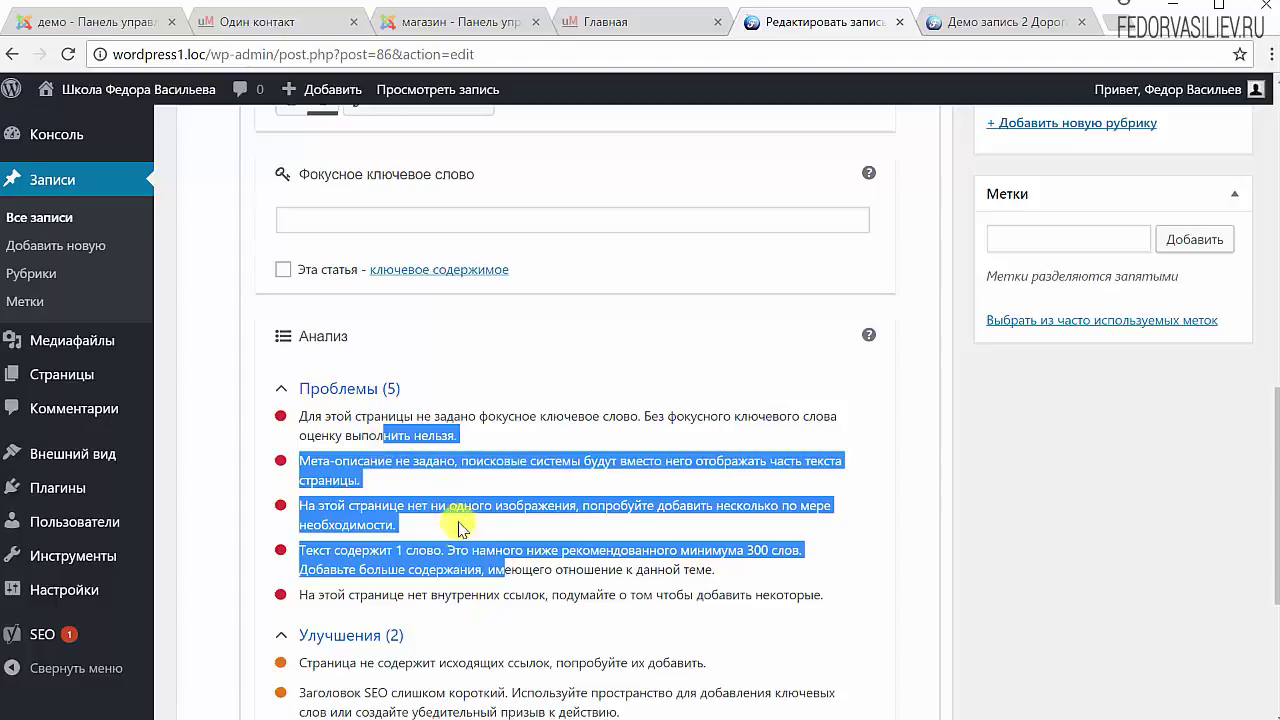
pyautogui.scroll(1, 229, 366)
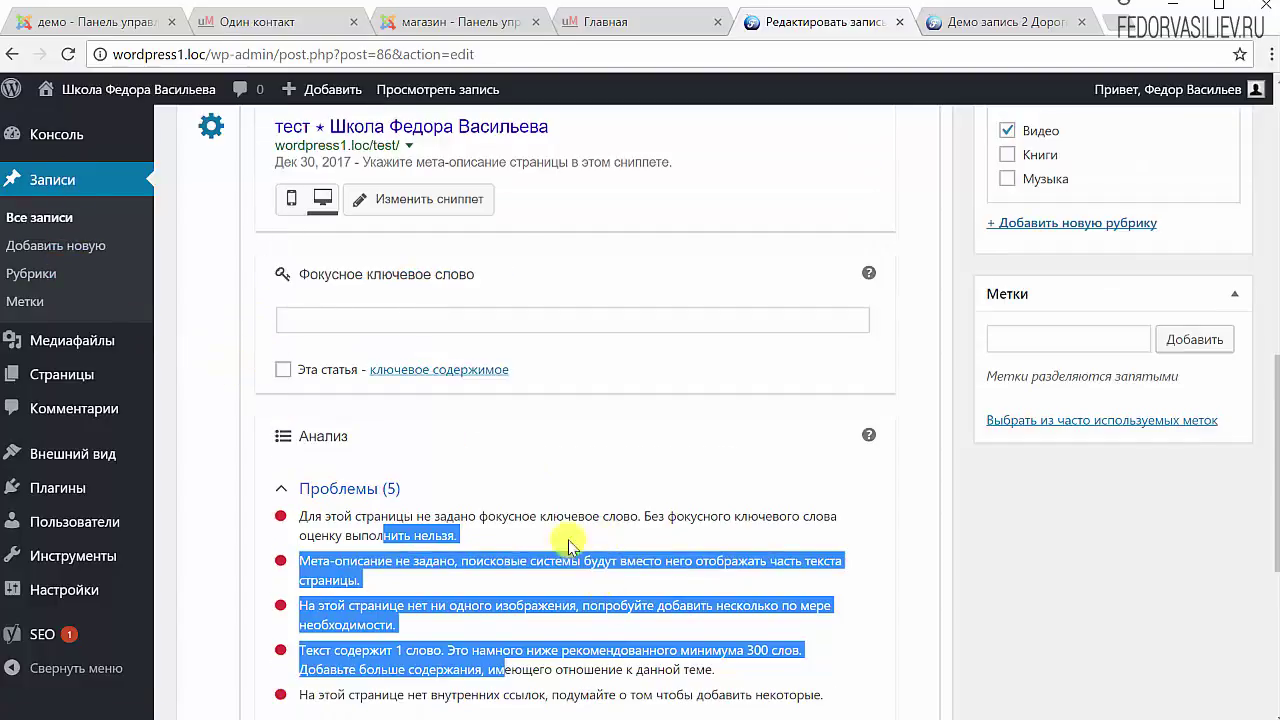
pyautogui.scroll(-3, 566, 540)
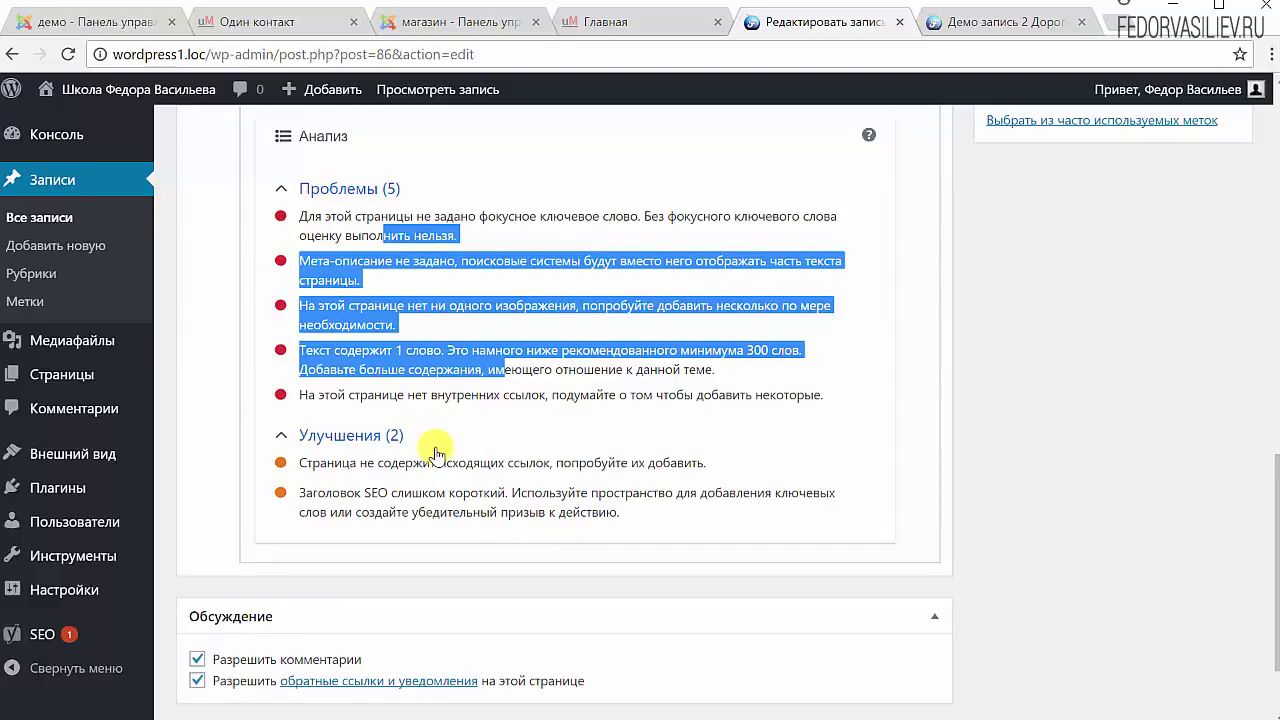
pyautogui.moveTo(637, 514); pyautogui.dragTo(322, 236)
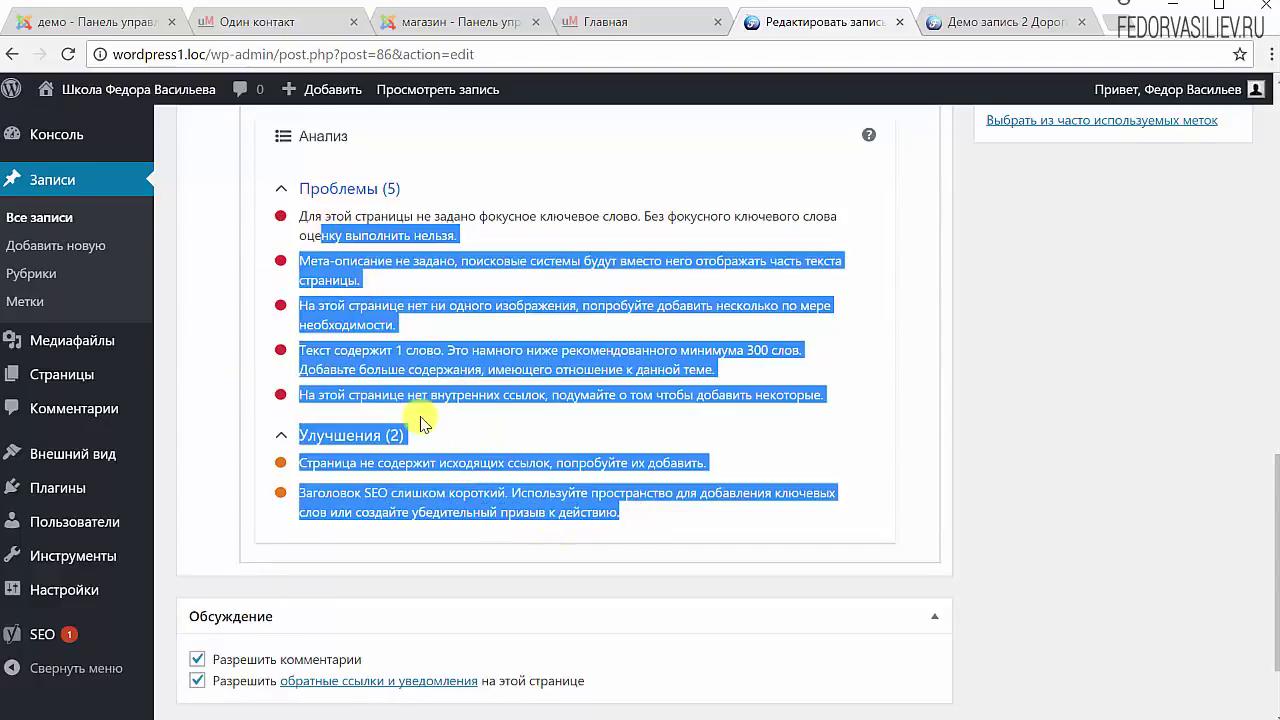
pyautogui.scroll(4, 533, 485)
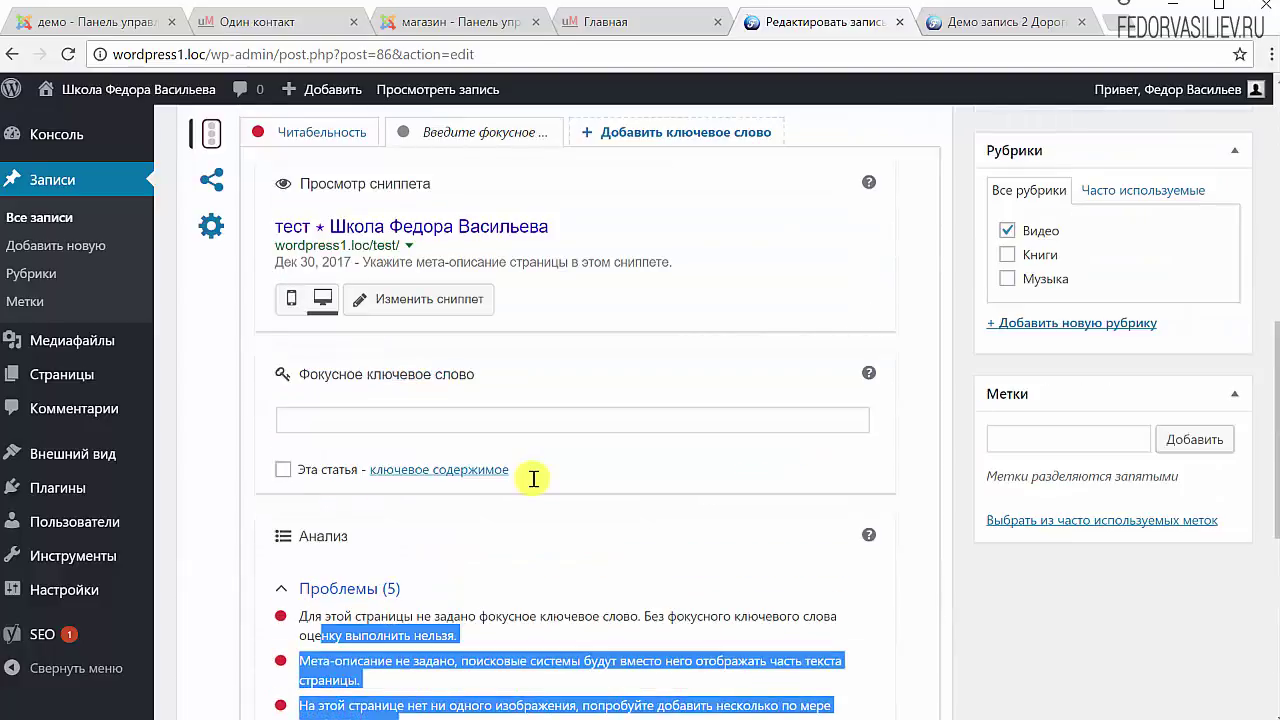
pyautogui.scroll(3, 533, 479)
pyautogui.scroll(3, 533, 485)
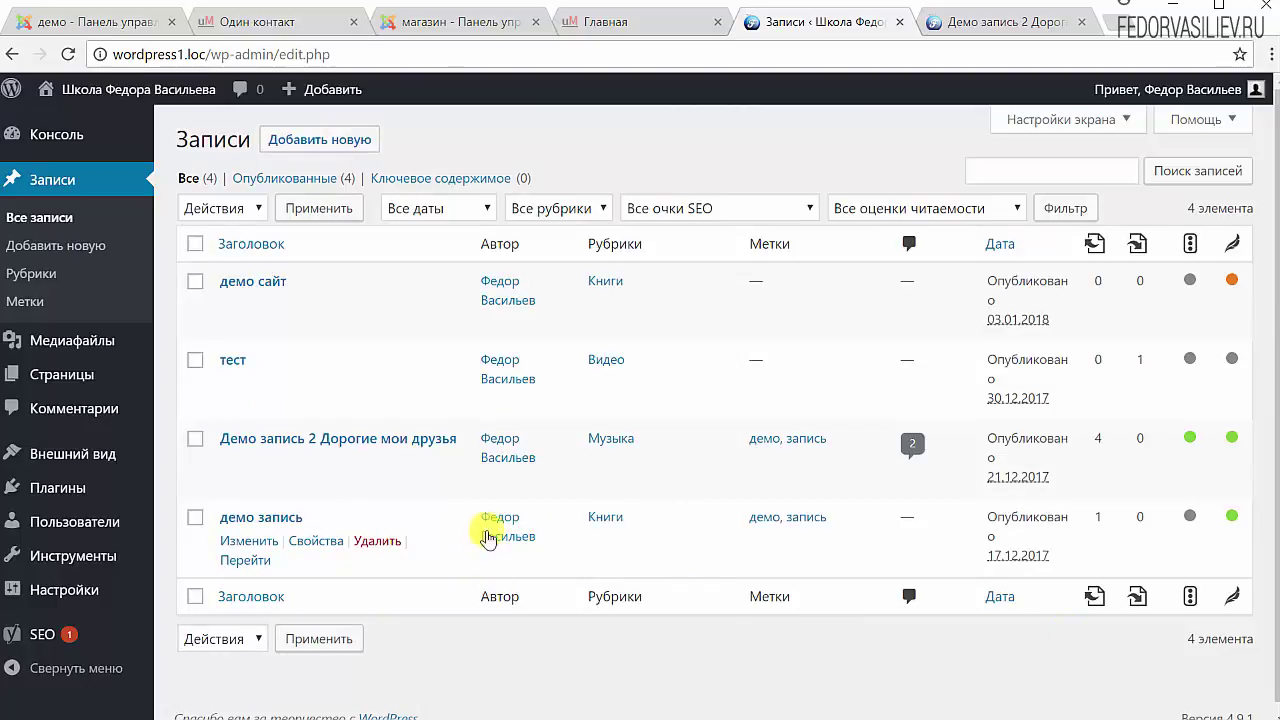
# - Open the post "Демо запись 2 Дорогие мои друзья" for editing and look over its text, snippet preview and Yoast SEO analysis
pyautogui.click(422, 444)
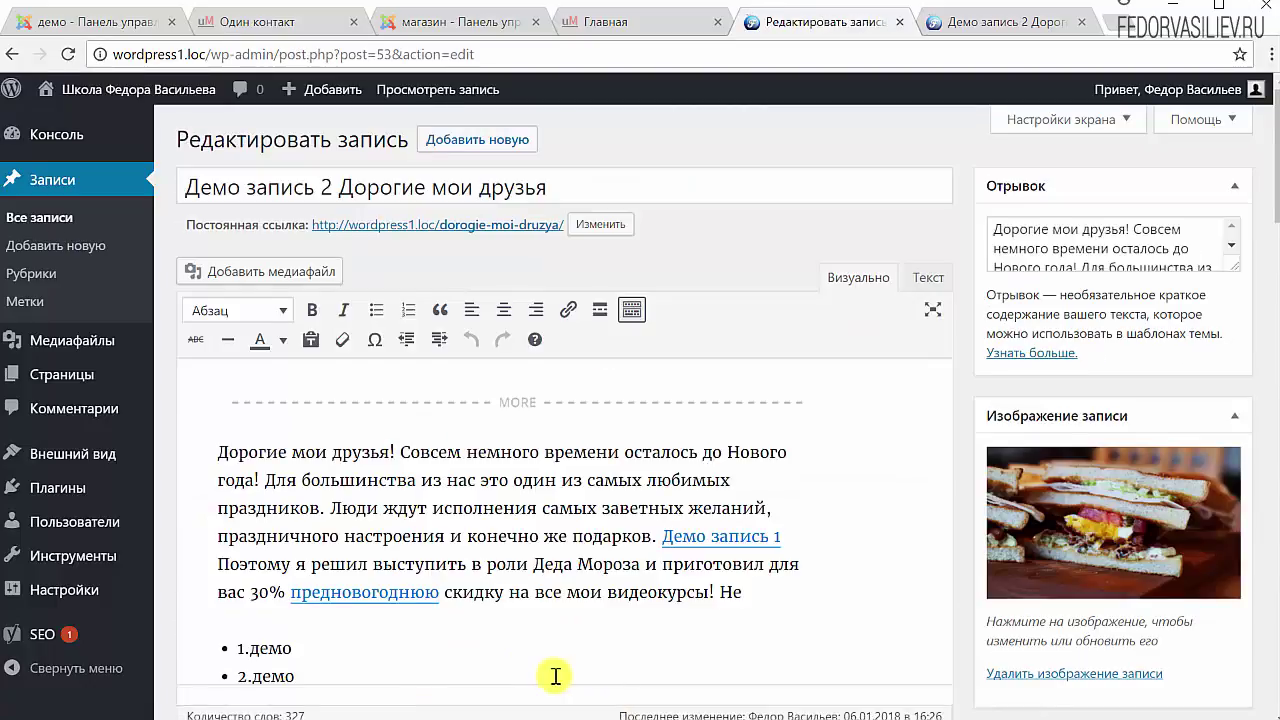
pyautogui.scroll(-4, 555, 640)
pyautogui.scroll(-3, 557, 677)
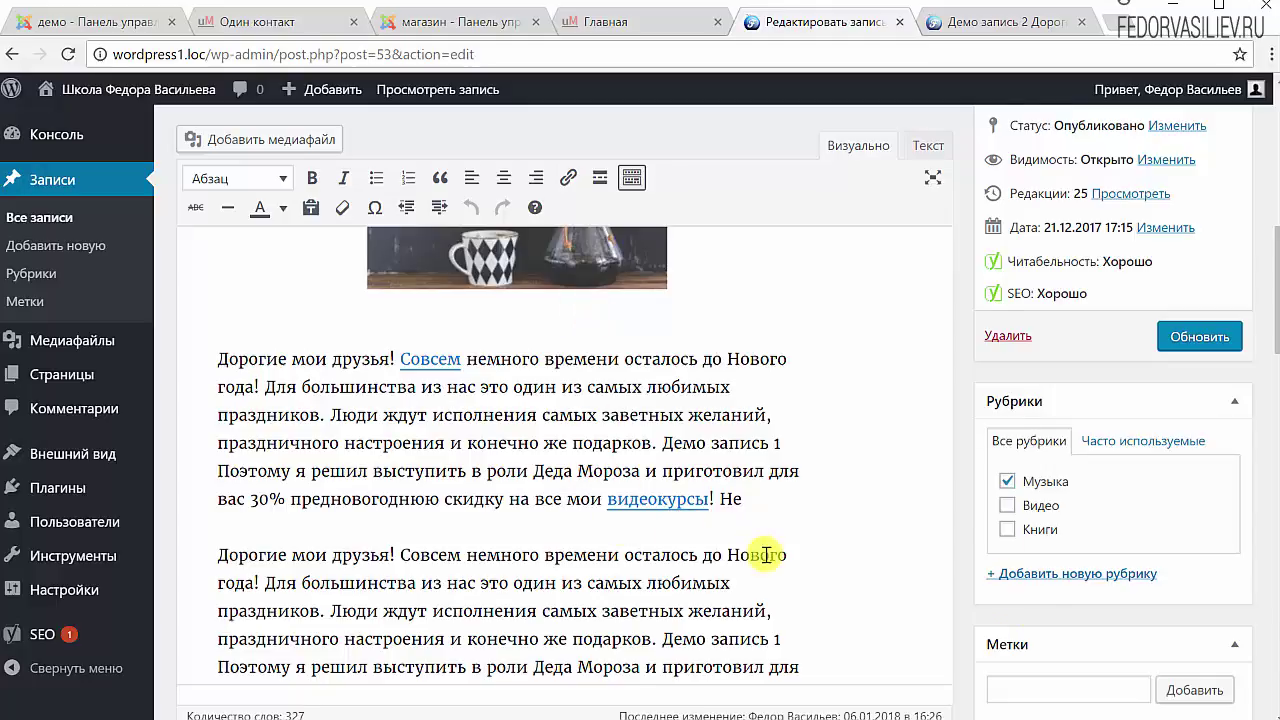
pyautogui.scroll(-10, 766, 555)
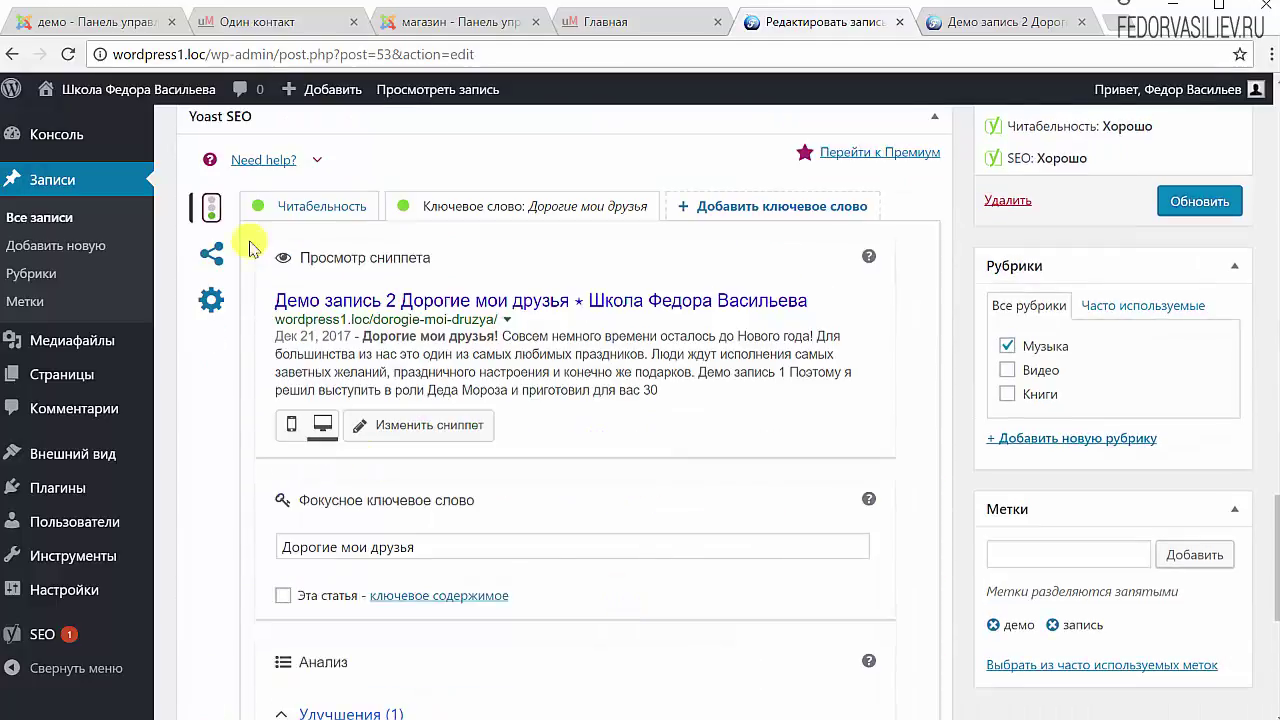
pyautogui.scroll(-3, 703, 430)
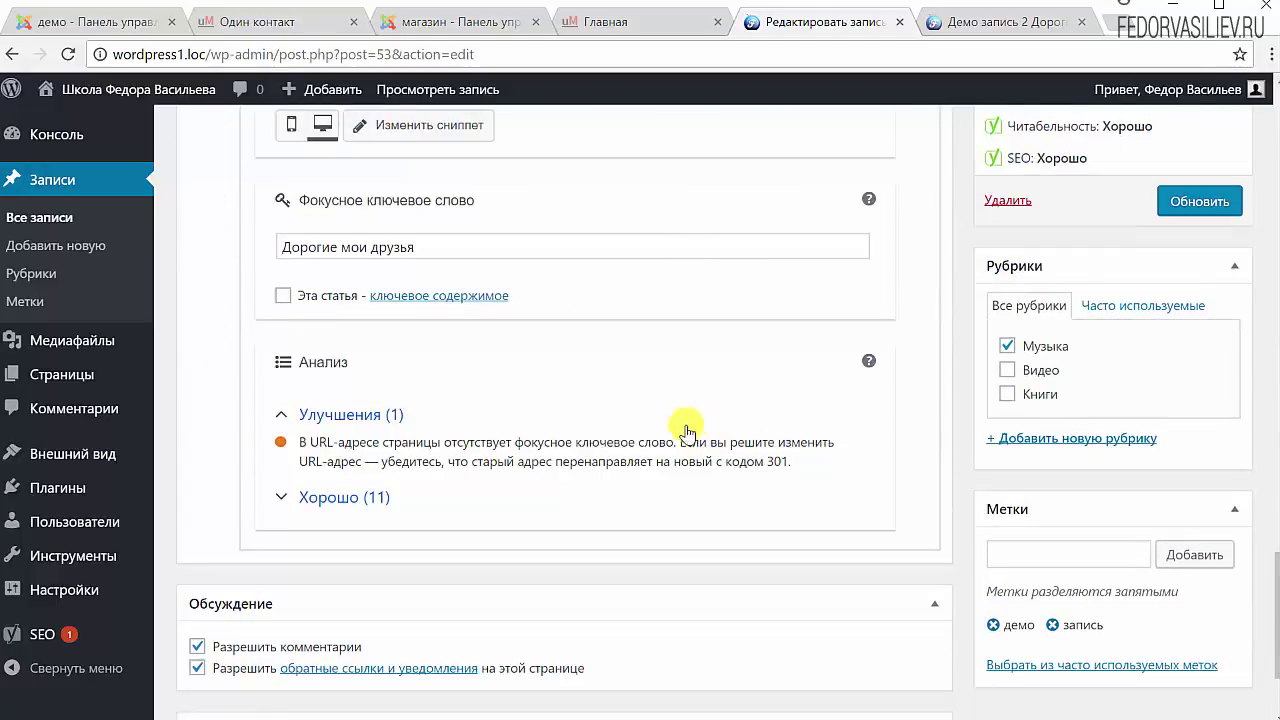
pyautogui.scroll(4, 471, 523)
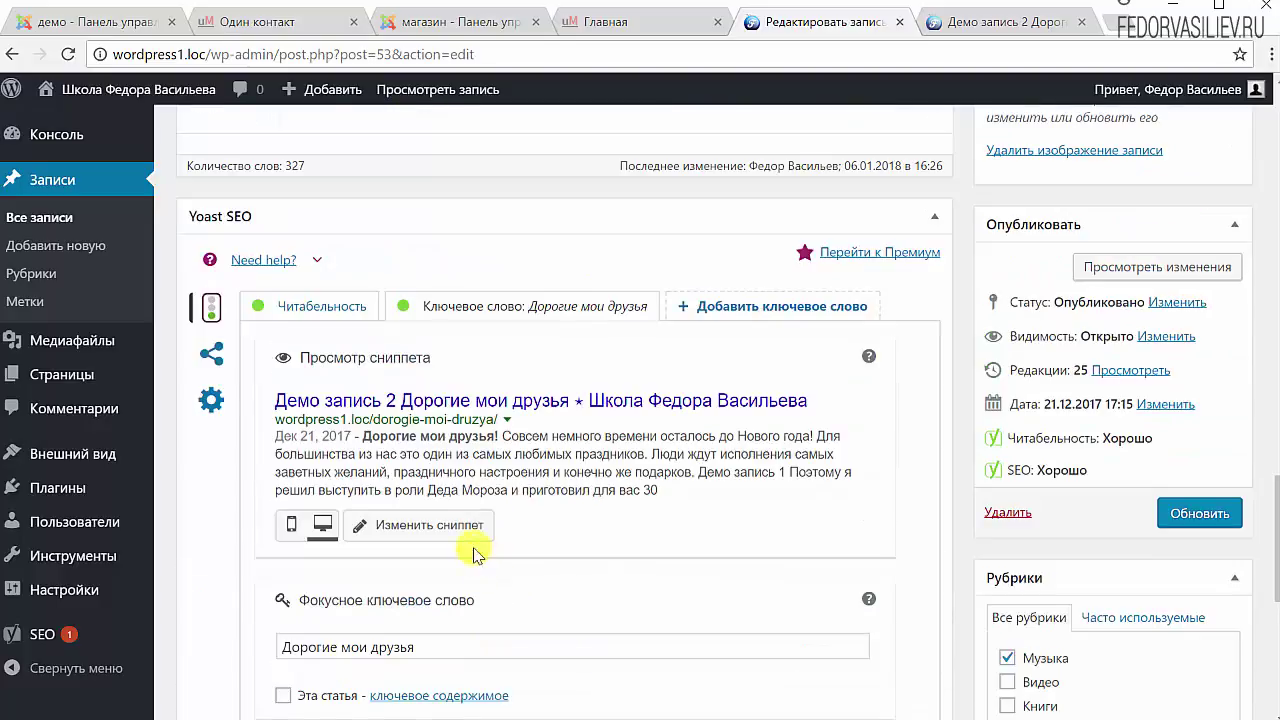
# - Check the post's readability analysis, then return to its focus keyword analysis and read the "Улучшения" group
pyautogui.click(332, 302)
pyautogui.scroll(-3, 520, 360)
pyautogui.scroll(4, 540, 370)
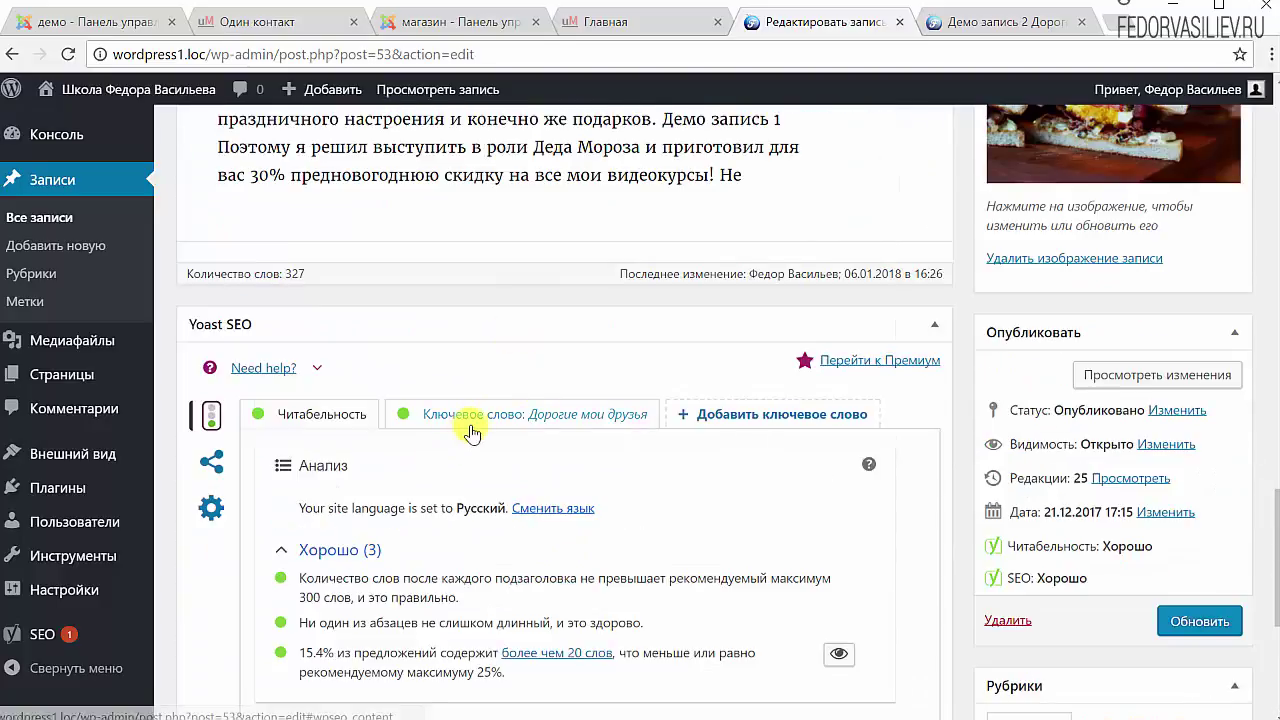
pyautogui.click(497, 420)
pyautogui.scroll(-8, 606, 360)
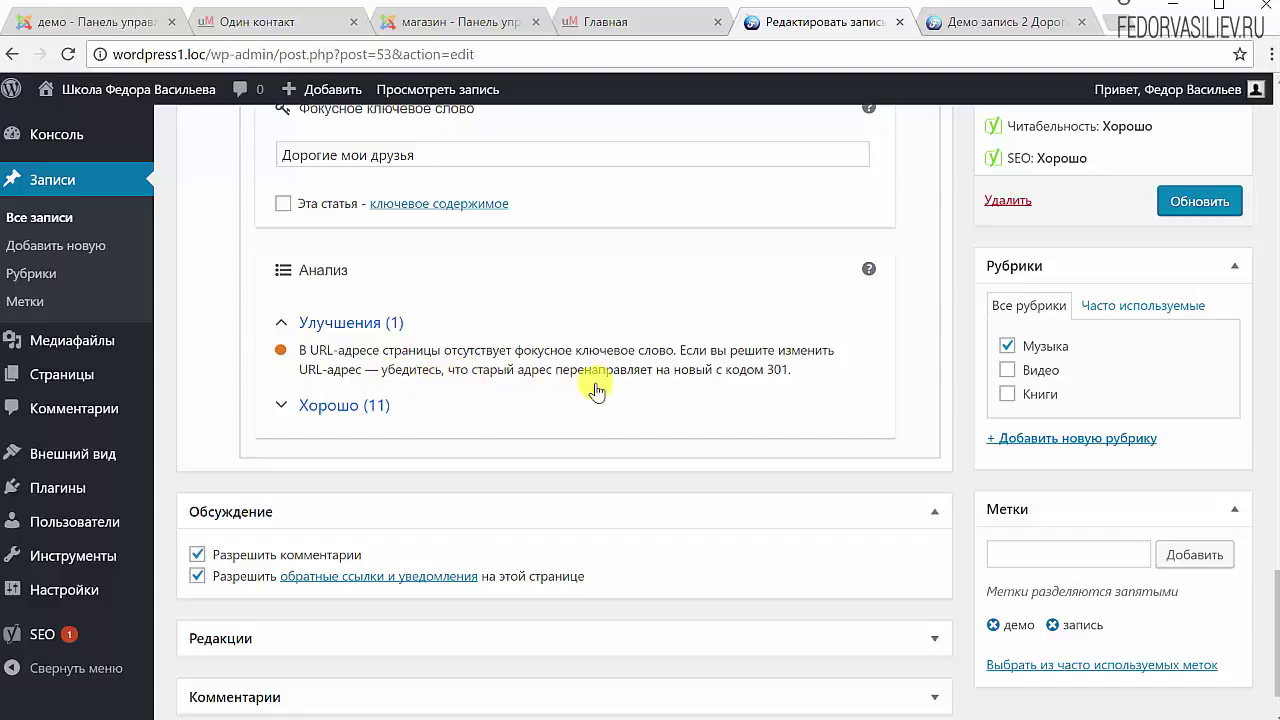
# - Select the focus keyword "Дорогие мои друзья" in its field and compare it with the analysis findings
pyautogui.scroll(3, 471, 443)
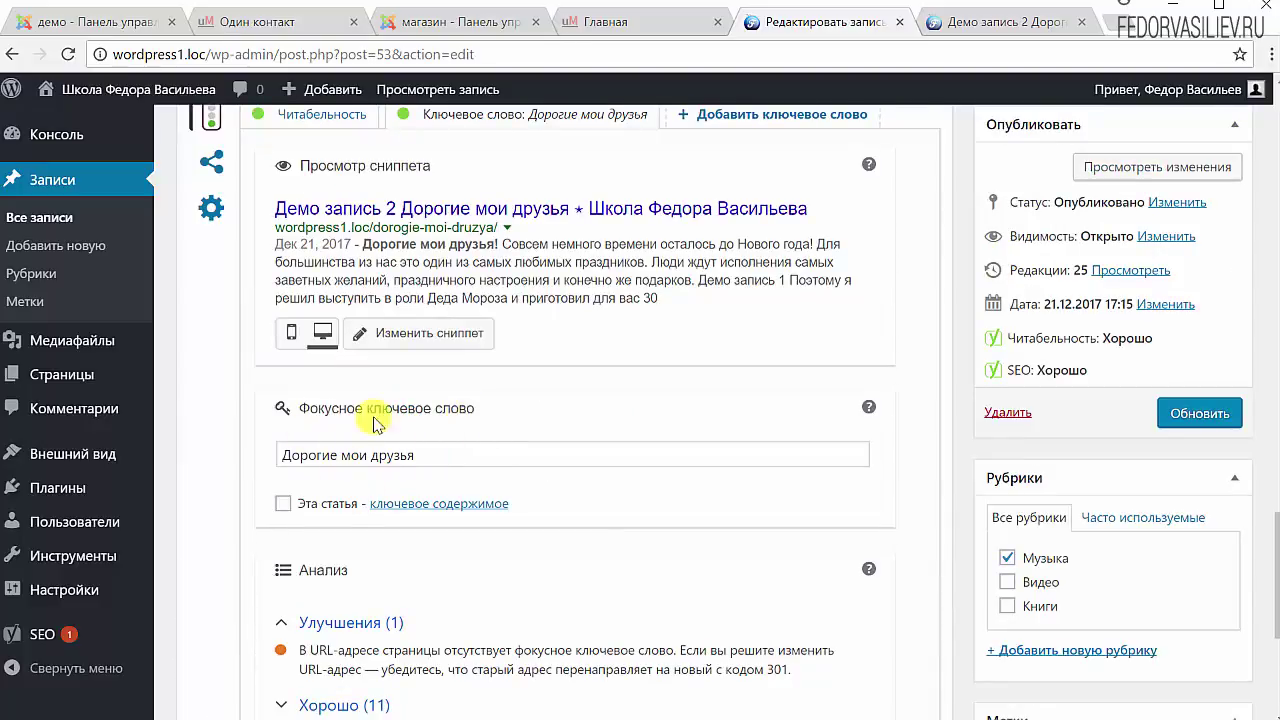
pyautogui.doubleClick(438, 466)
pyautogui.moveTo(305, 463); pyautogui.dragTo(206, 549)
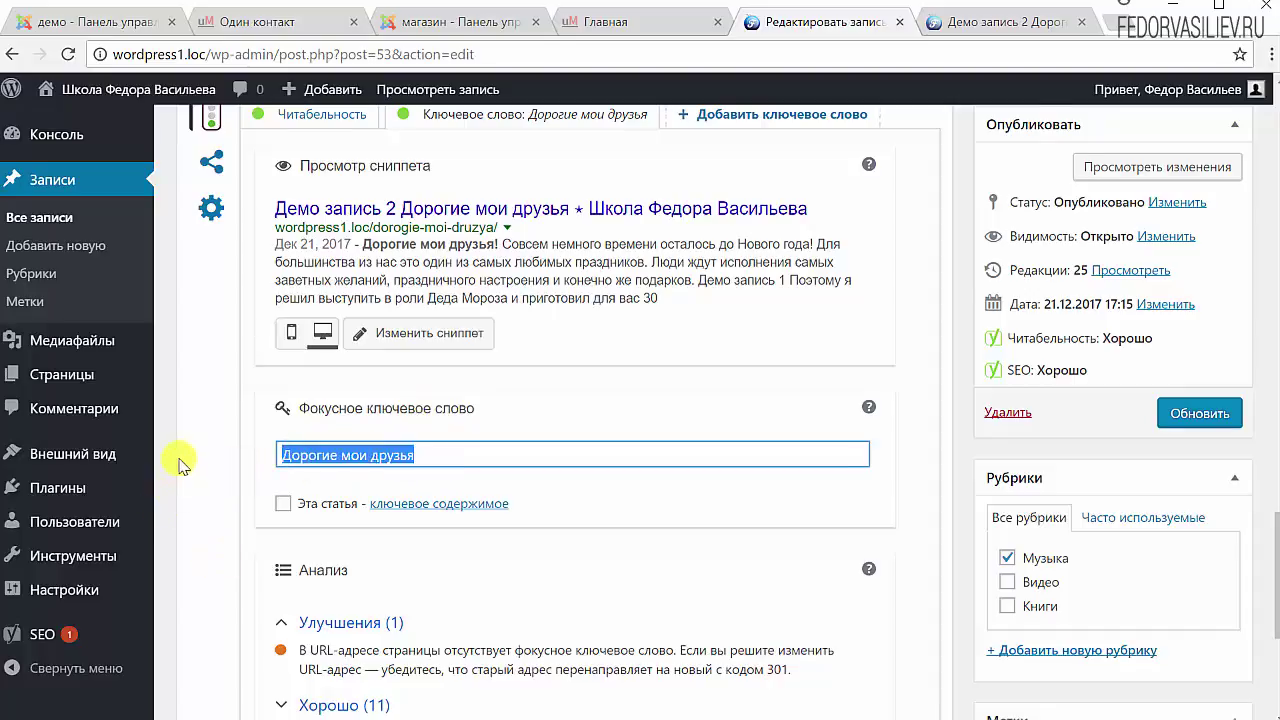
pyautogui.scroll(-3, 180, 462)
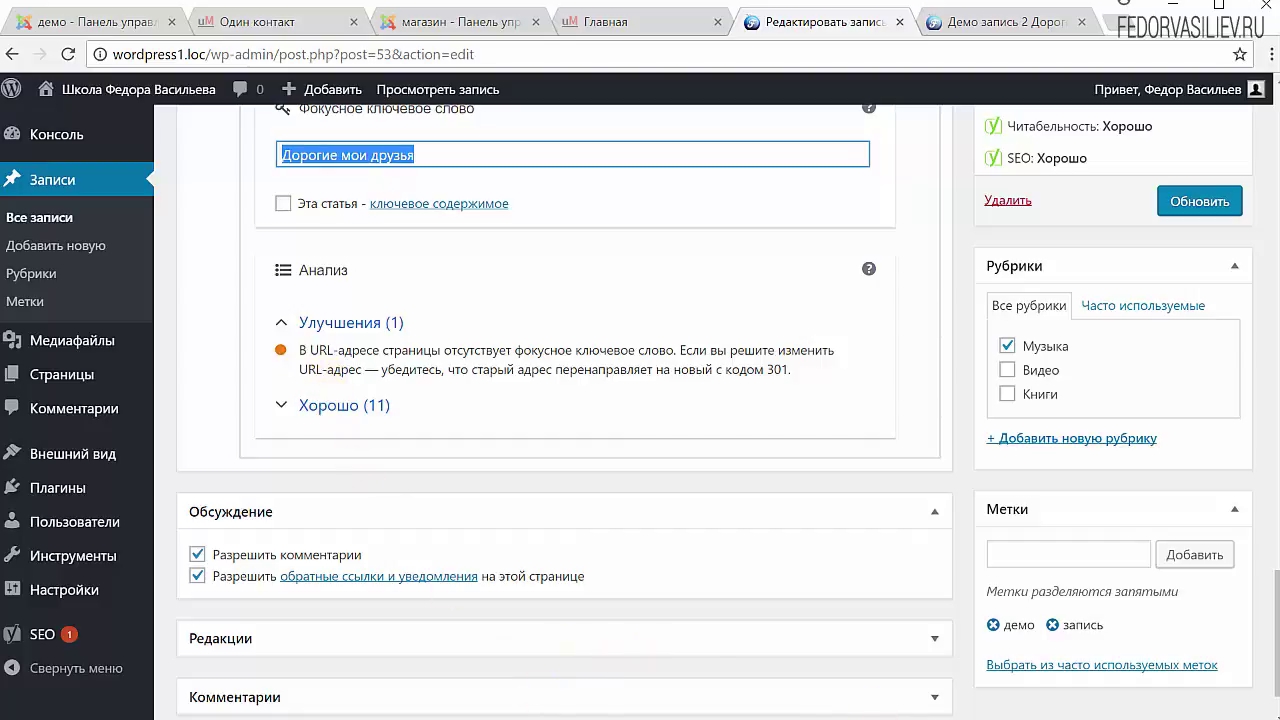
# - Open the post's permalink for editing and select the slug "dorogie-moi-druzya" to inspect it
pyautogui.scroll(9, 714, 660)
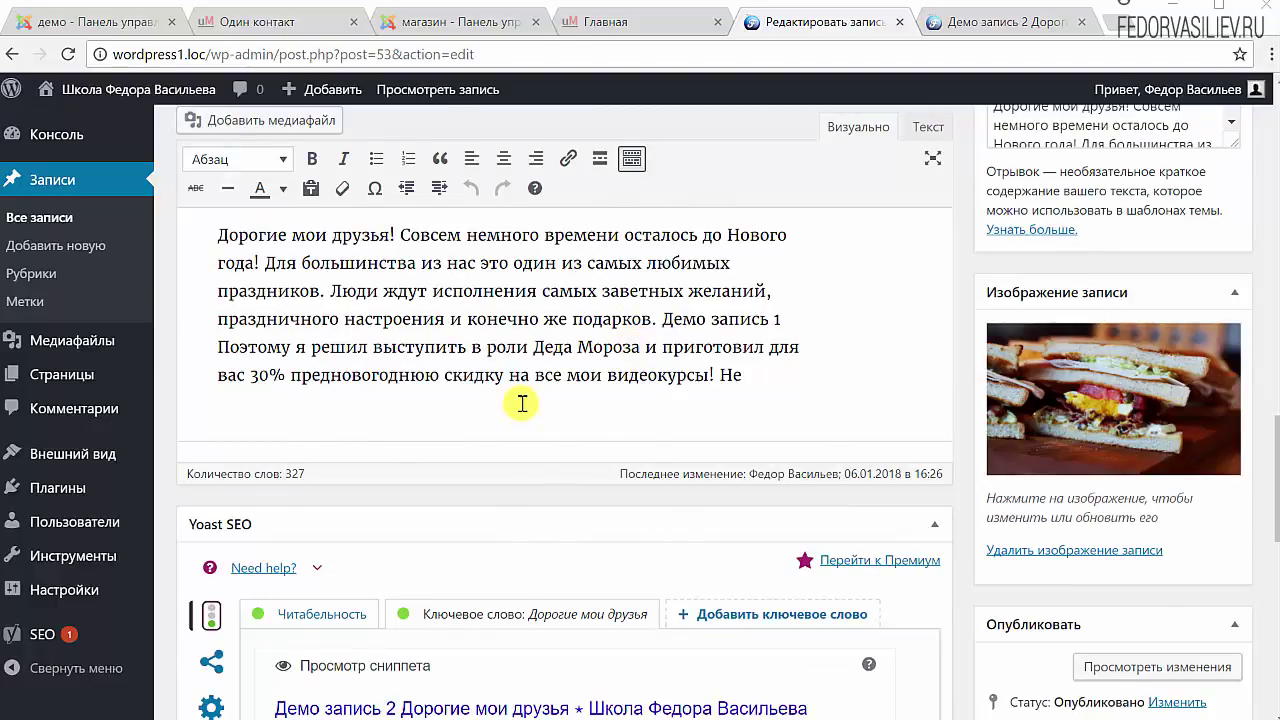
pyautogui.scroll(10, 520, 400)
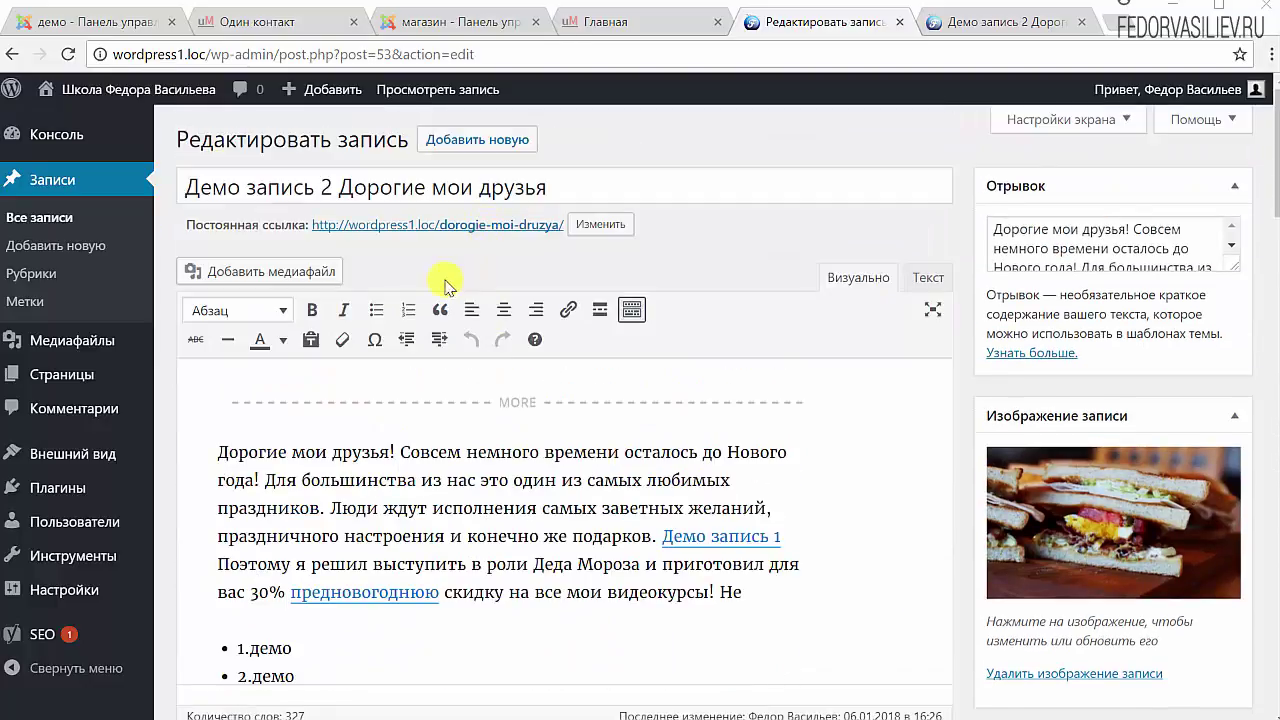
pyautogui.click(610, 230)
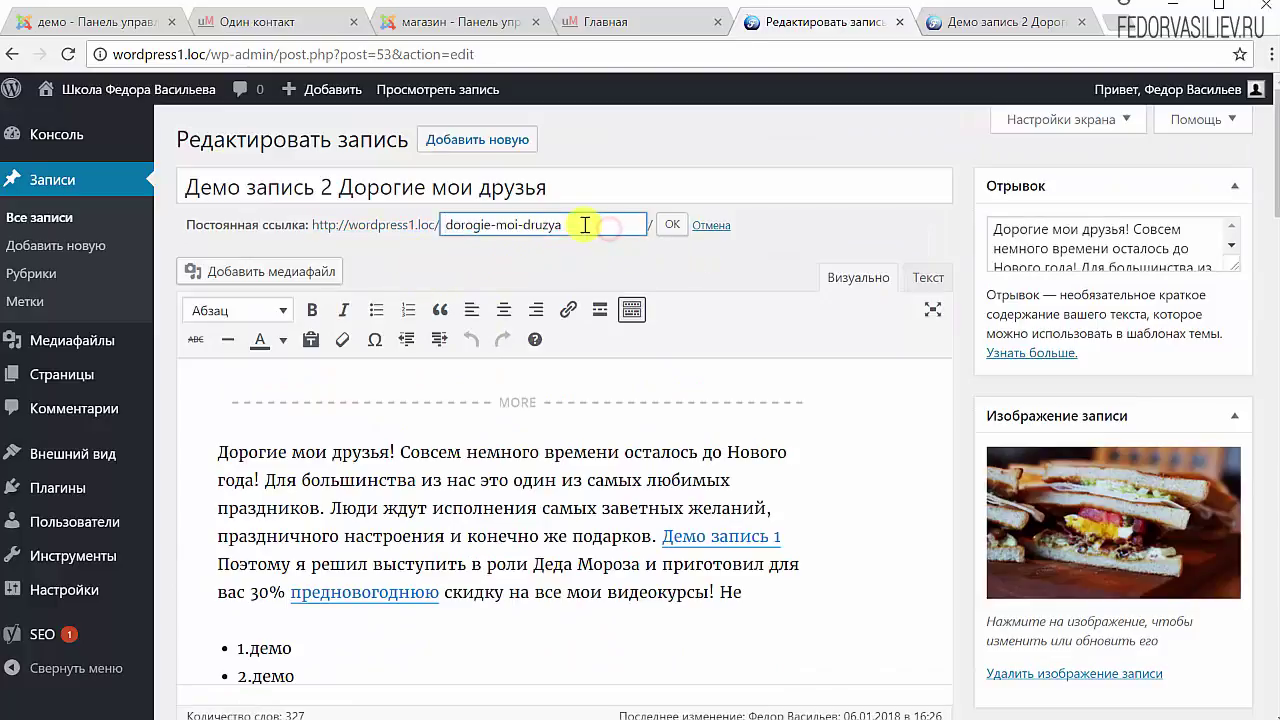
pyautogui.moveTo(585, 225); pyautogui.dragTo(429, 223)
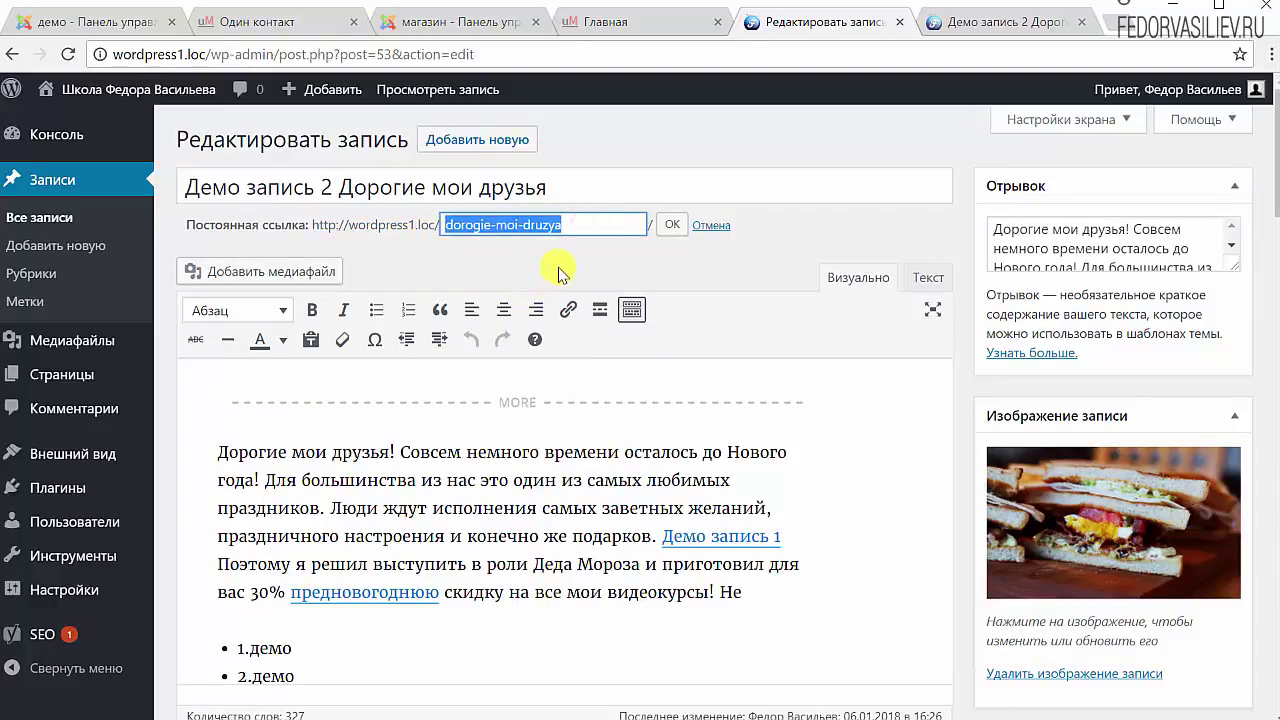
pyautogui.click(577, 260)
# - Highlight the URL remark under "Улучшения" in the keyword analysis, then expand the "Хорошо" group and read through its items
pyautogui.scroll(-10, 712, 310)
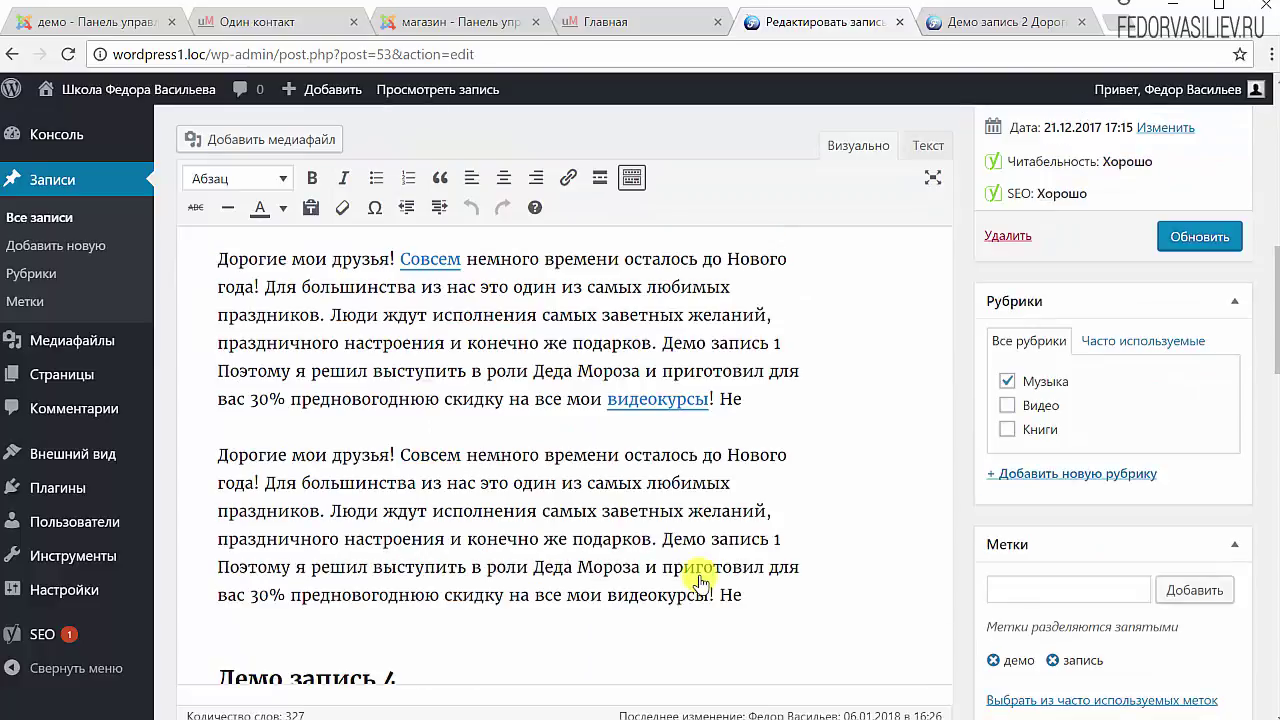
pyautogui.scroll(-8, 700, 575)
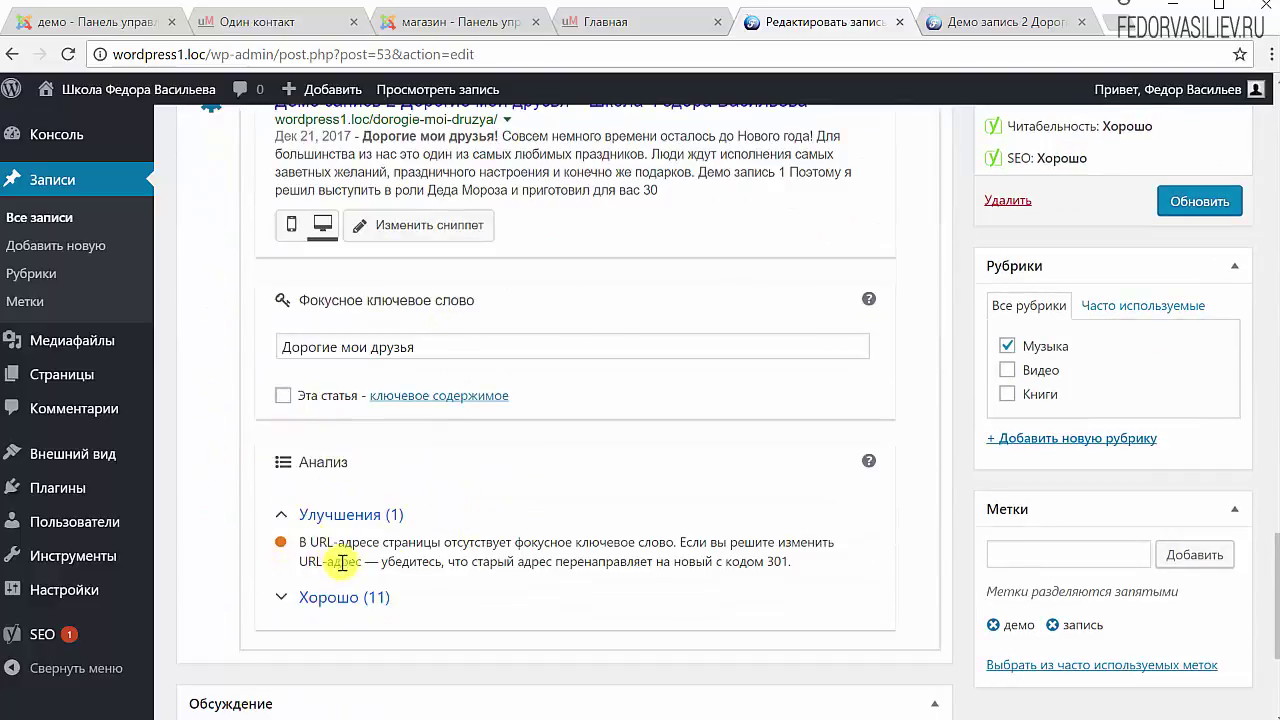
pyautogui.moveTo(413, 561); pyautogui.dragTo(330, 541)
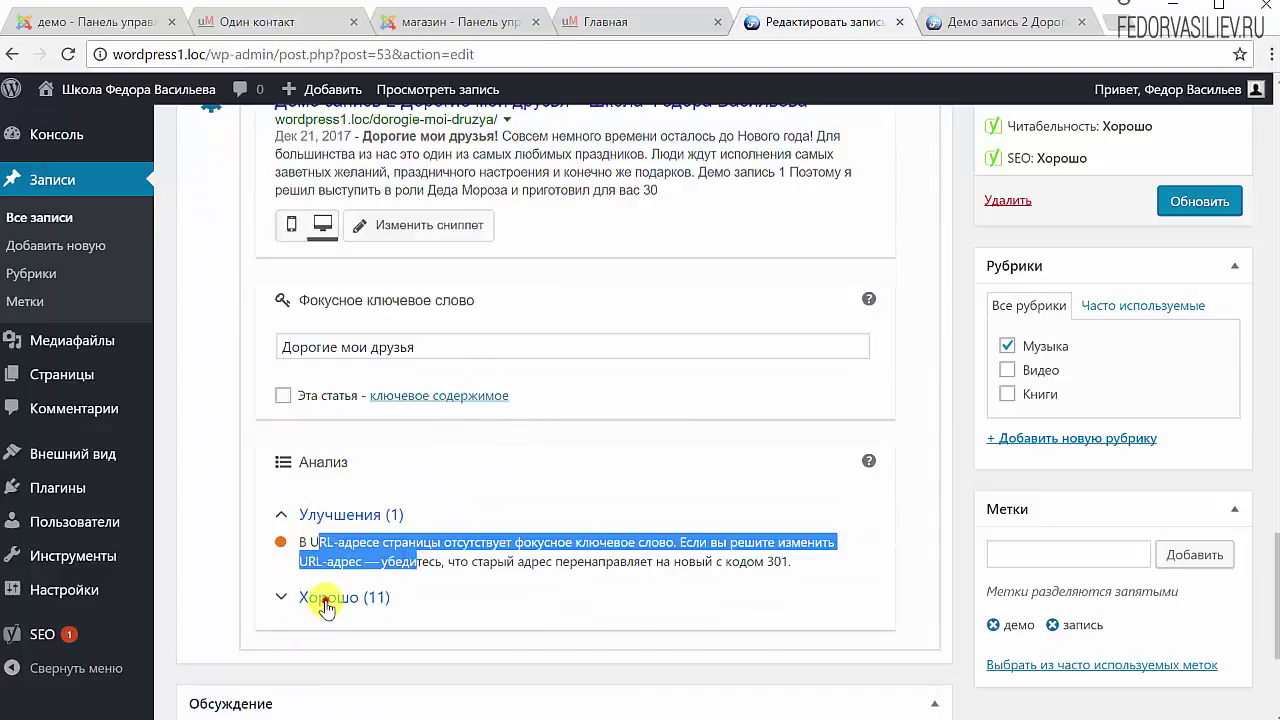
pyautogui.click(323, 597)
pyautogui.scroll(-4, 323, 500)
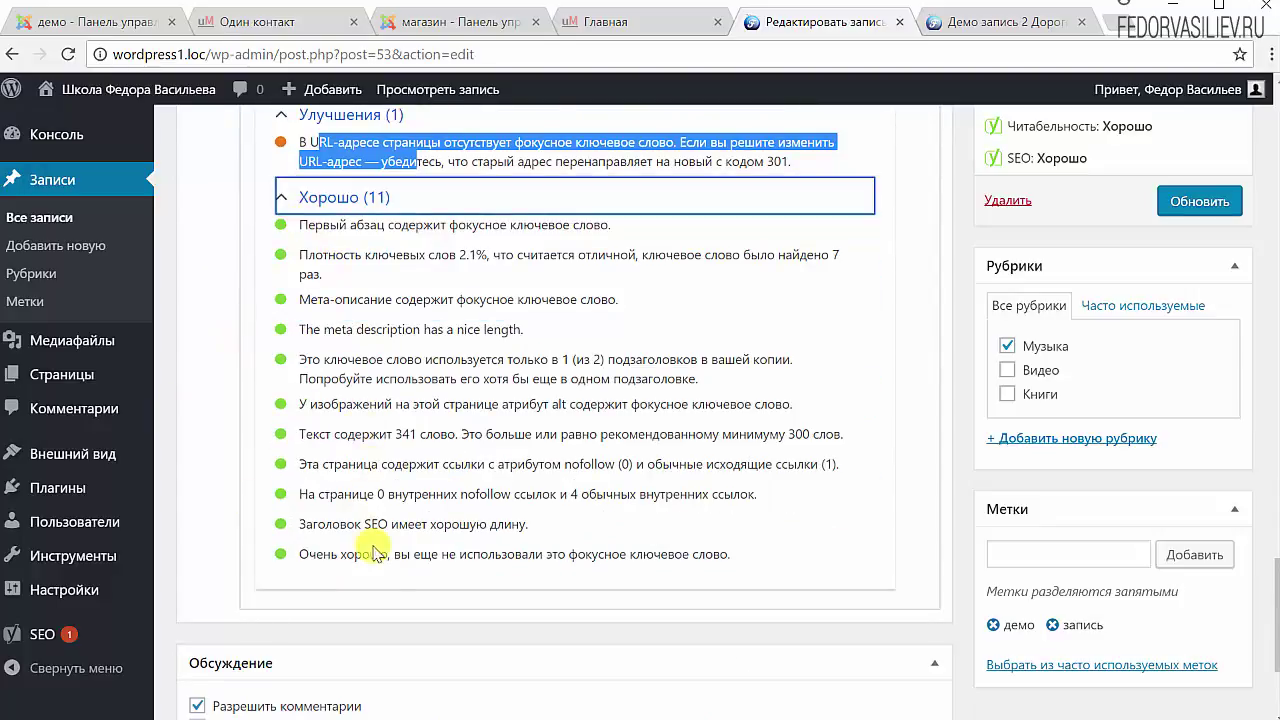
pyautogui.scroll(3, 250, 445)
pyautogui.scroll(5, 205, 450)
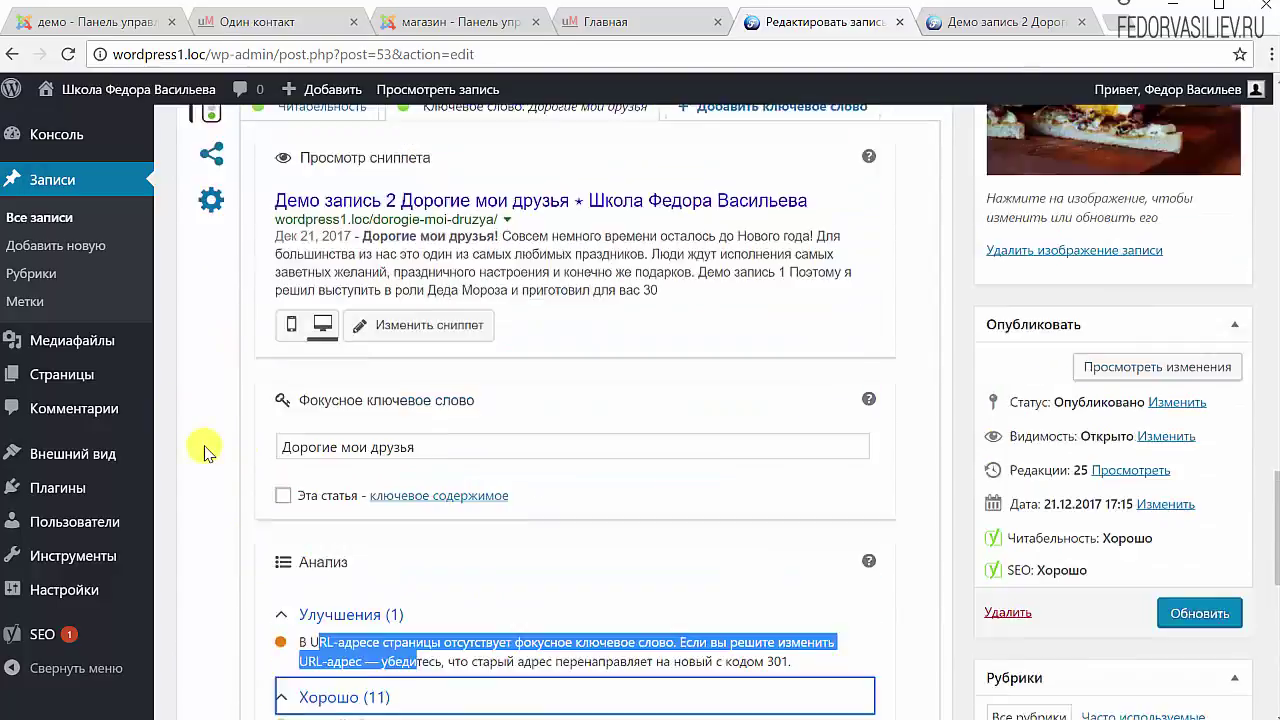
# - Alternate between the post's readability and focus keyword analyses, highlighting part of the "Хорошо" readability findings
pyautogui.click(316, 307)
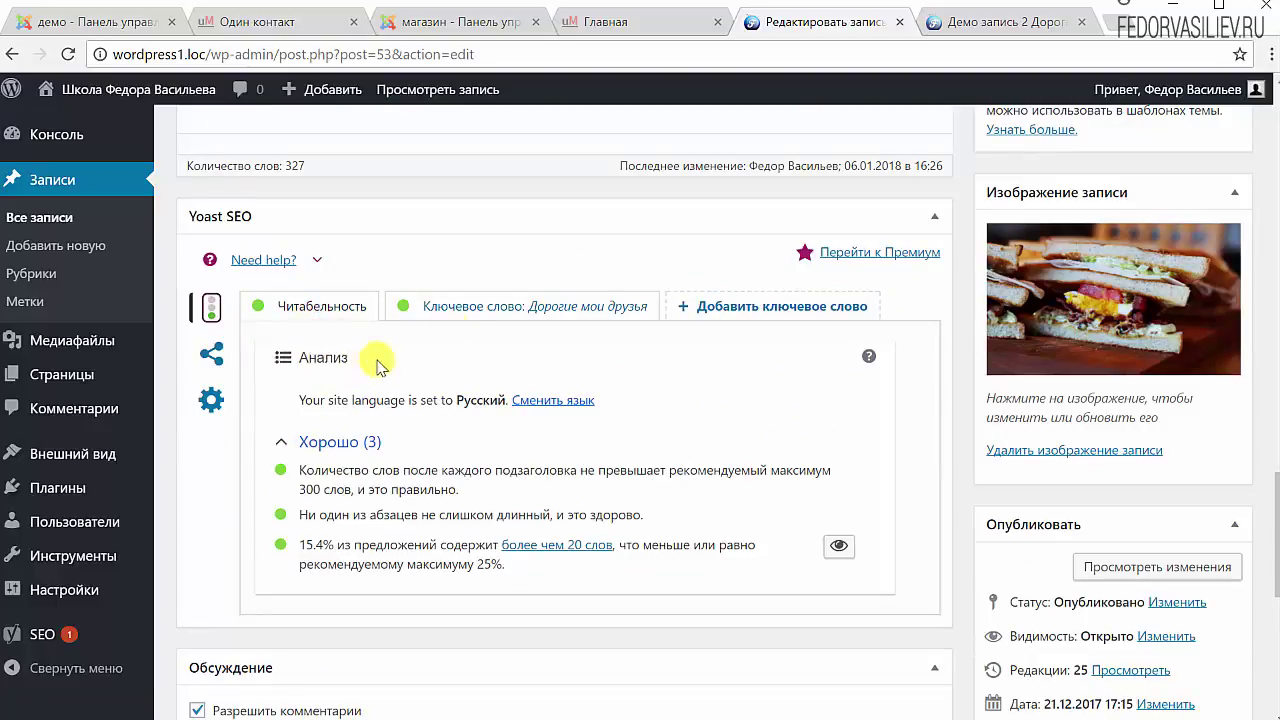
pyautogui.click(466, 306)
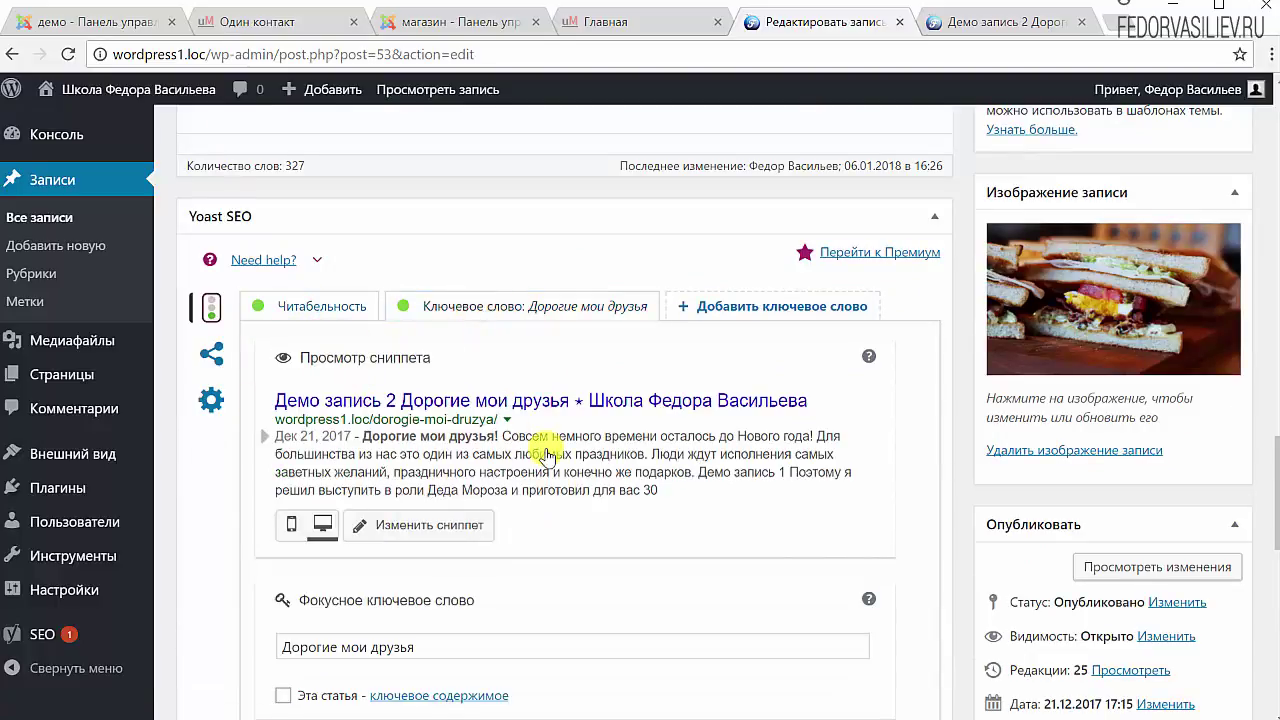
pyautogui.click(345, 306)
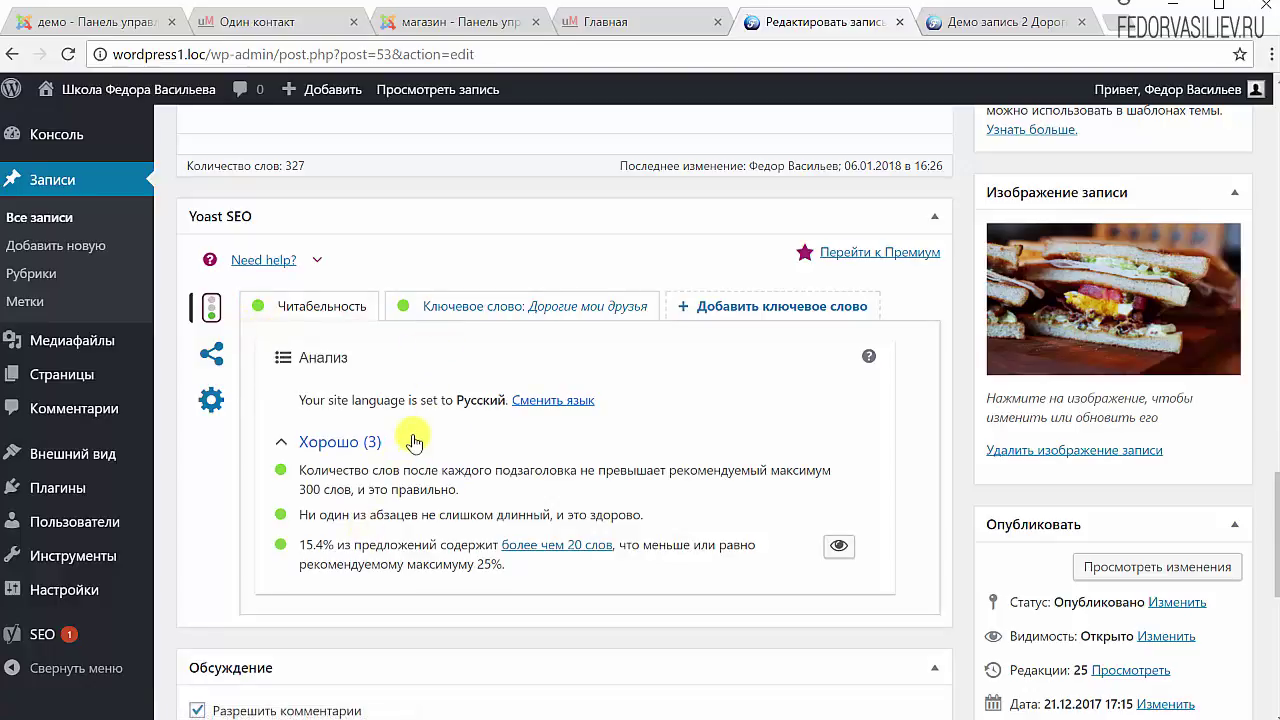
pyautogui.moveTo(493, 516); pyautogui.dragTo(352, 487)
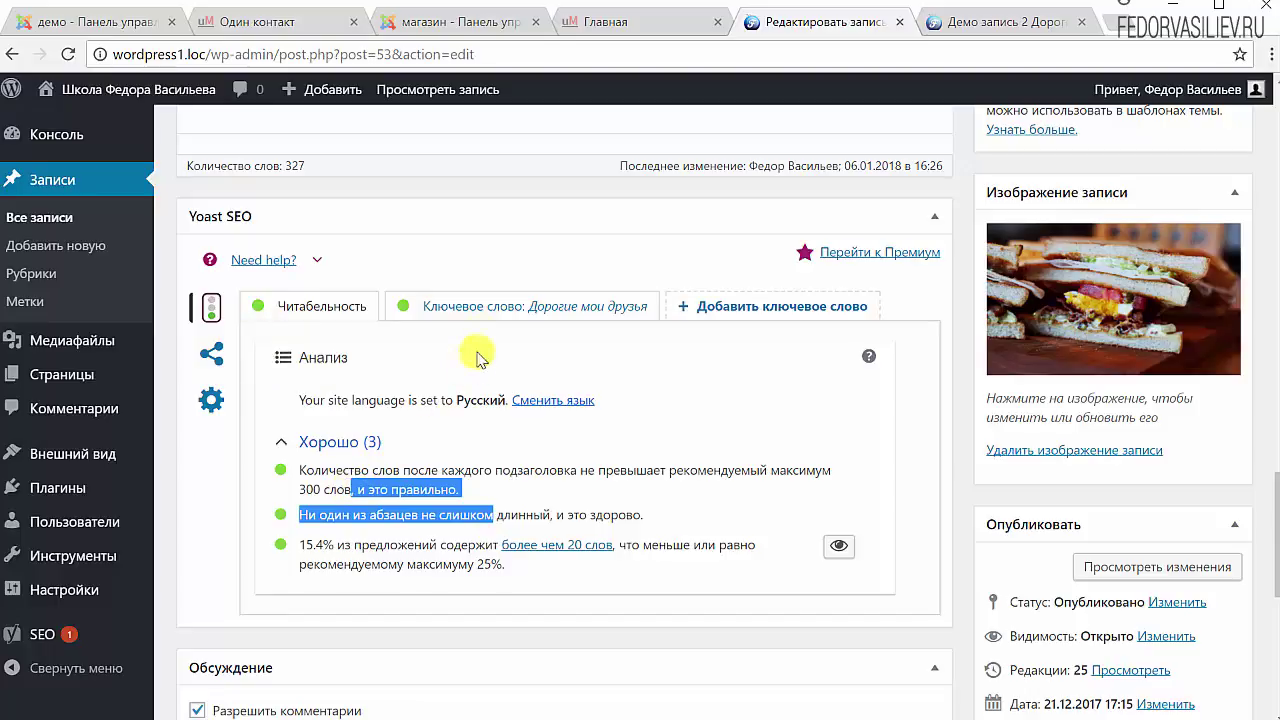
pyautogui.click(495, 305)
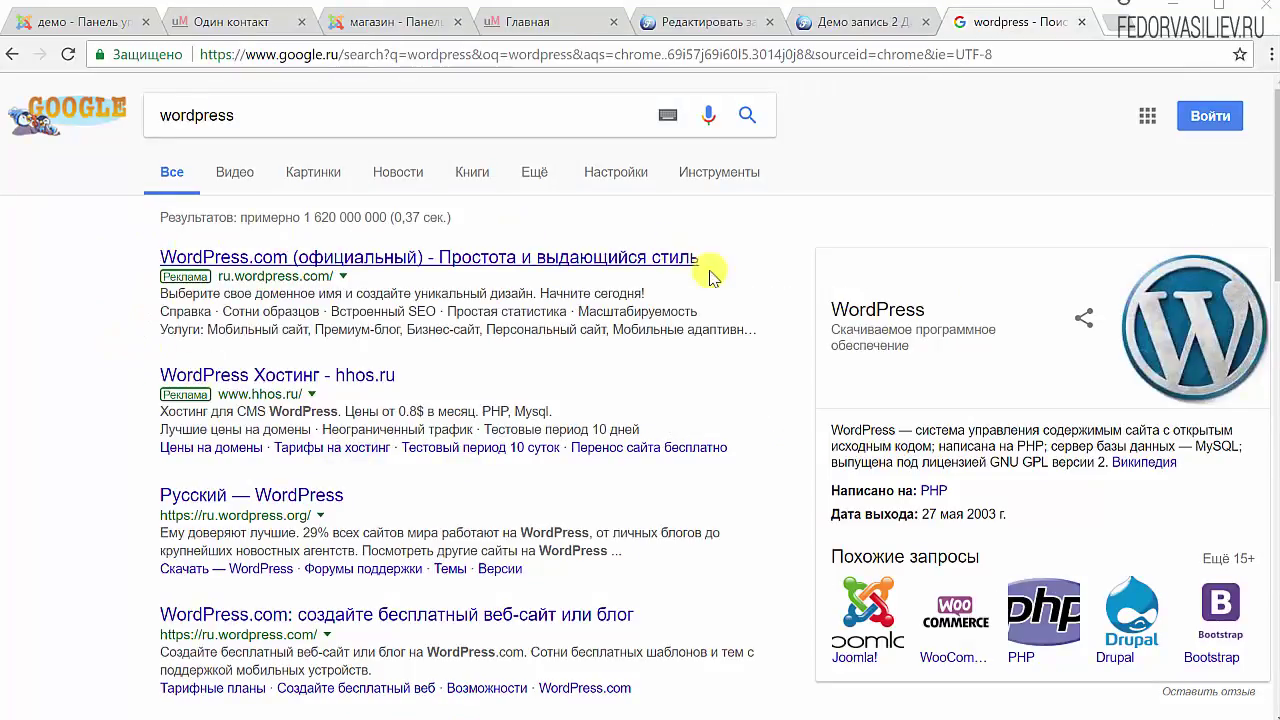
# - Look through the Google results for "wordpress", comparing the search query with the result titles and descriptions
pyautogui.scroll(-8, 340, 320)
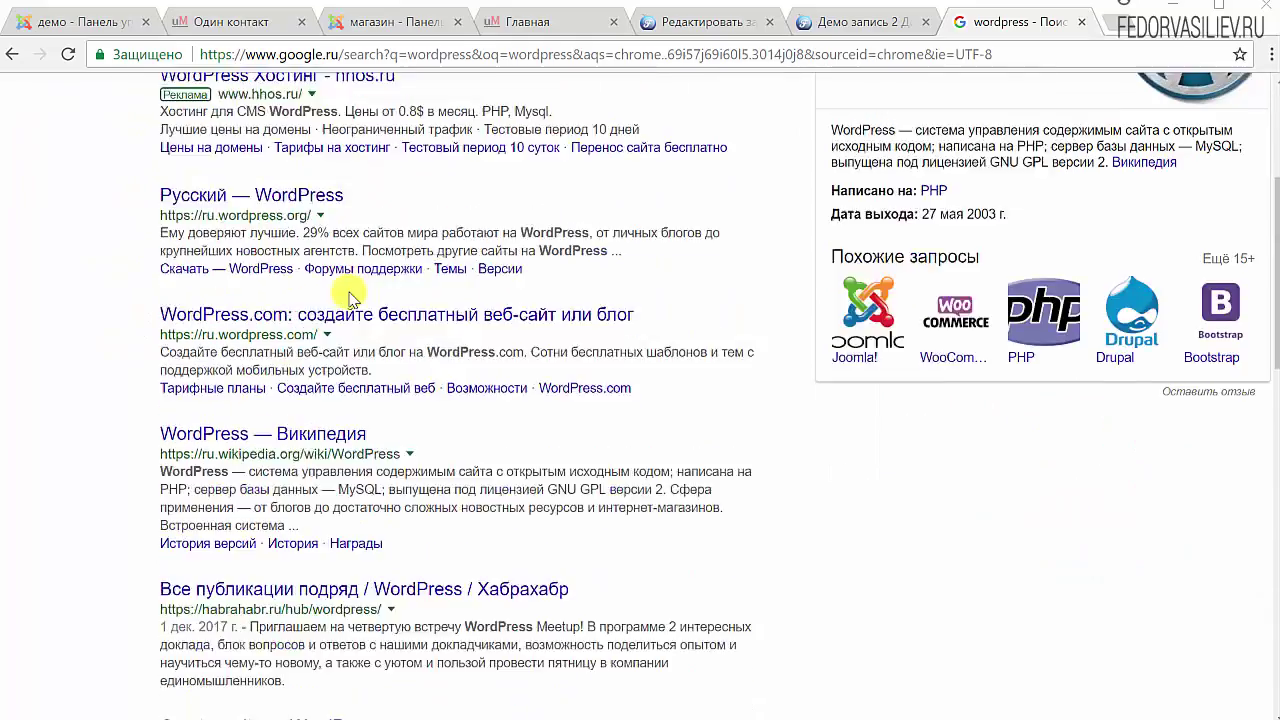
pyautogui.scroll(-4, 340, 330)
pyautogui.scroll(12, 380, 420)
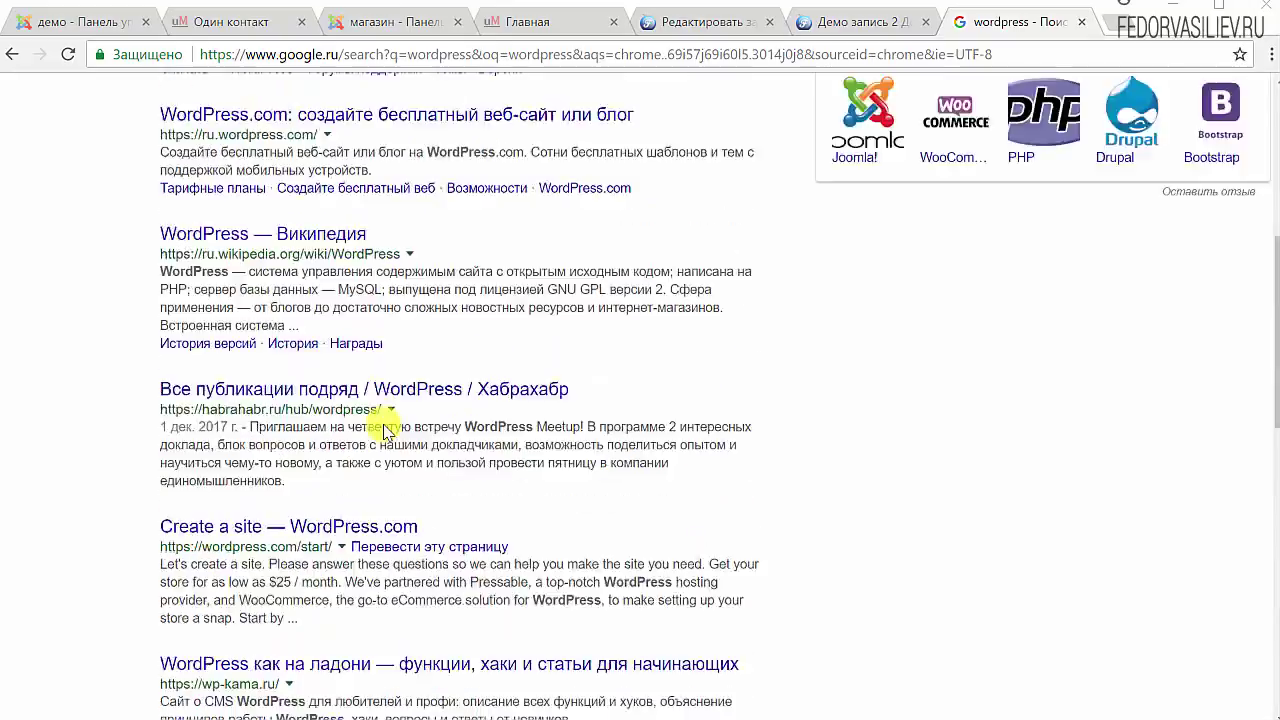
pyautogui.moveTo(257, 115); pyautogui.dragTo(150, 115)
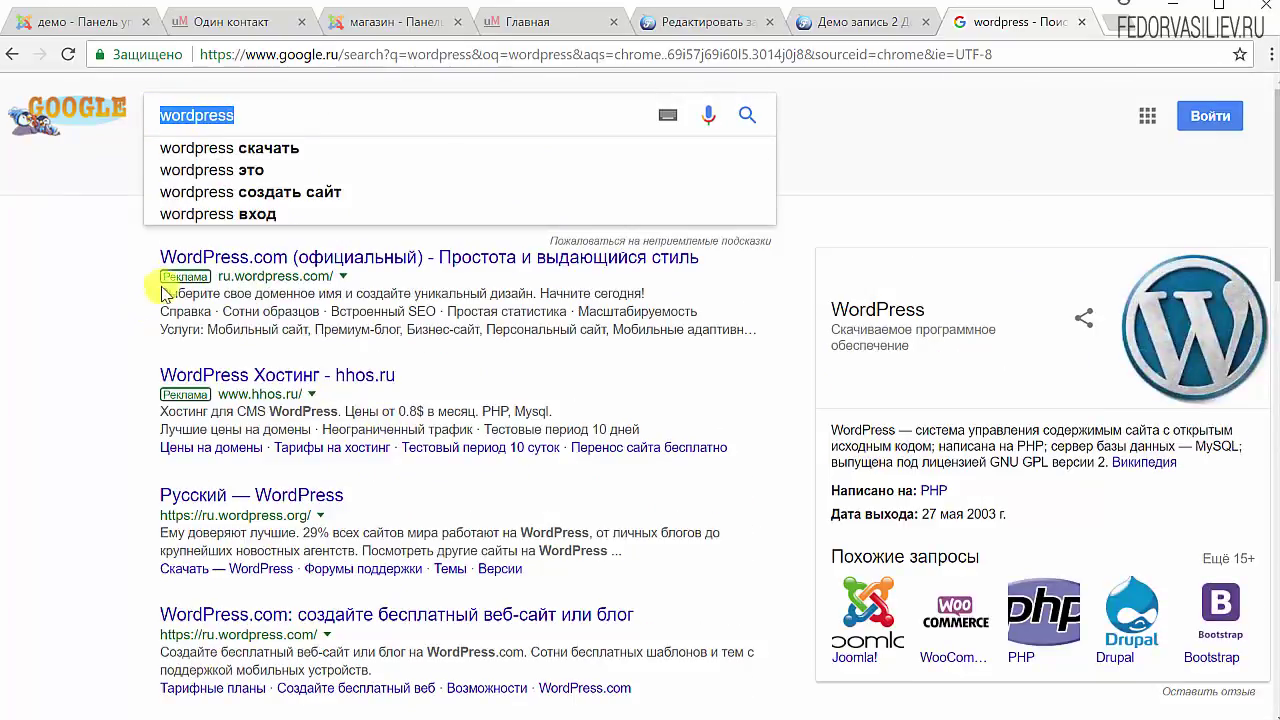
pyautogui.click(72, 265)
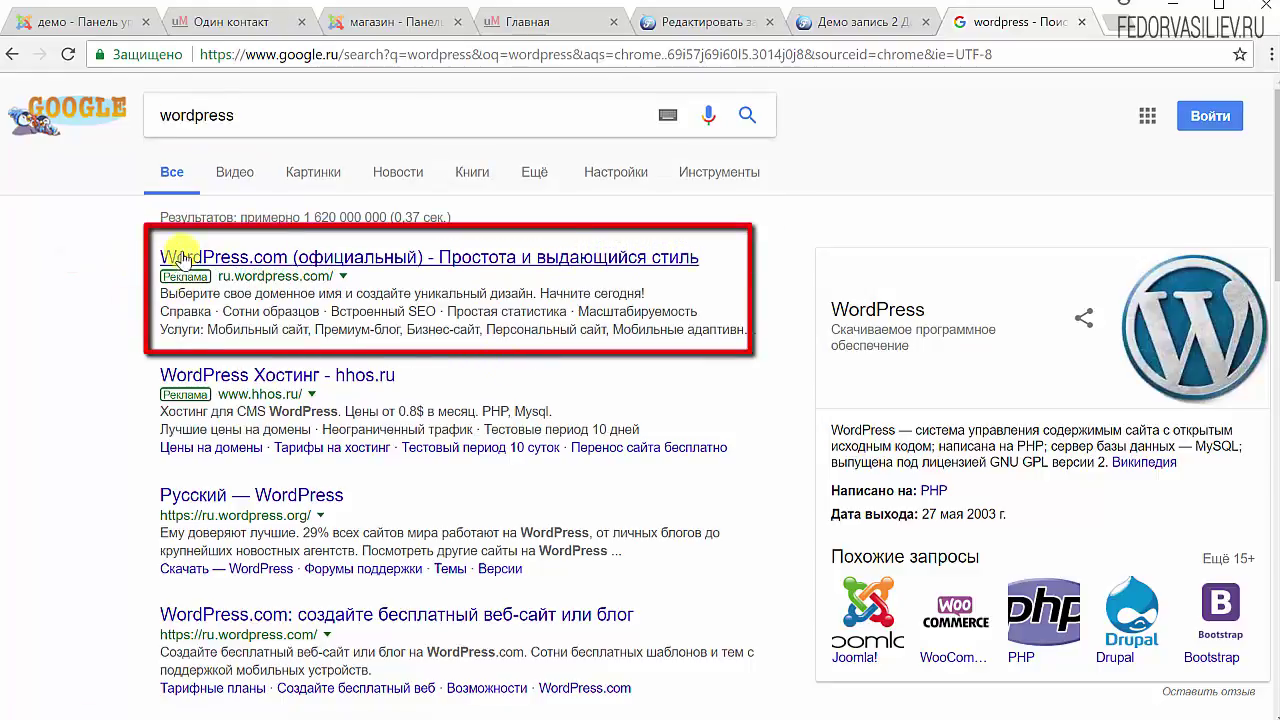
# - Return from the Google results to the post's edit page and open the snippet editor at the SEO title
pyautogui.click(830, 21)
pyautogui.click(716, 21)
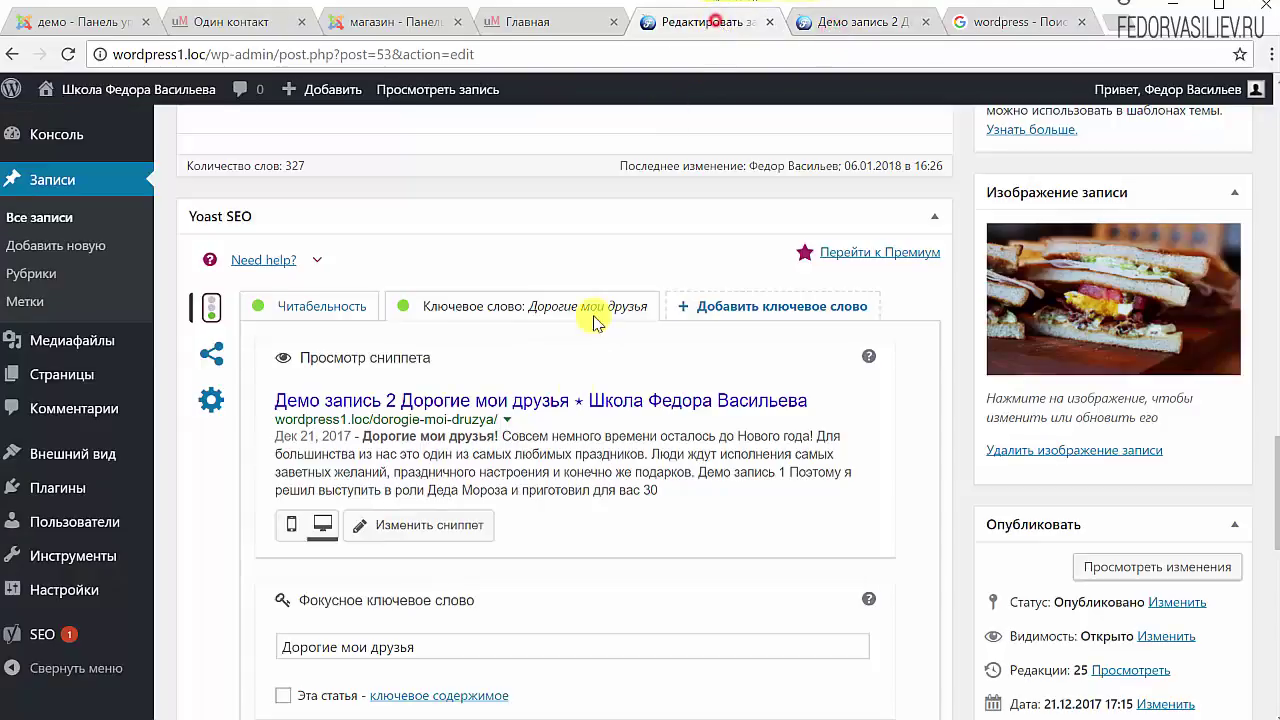
pyautogui.scroll(-1, 590, 340)
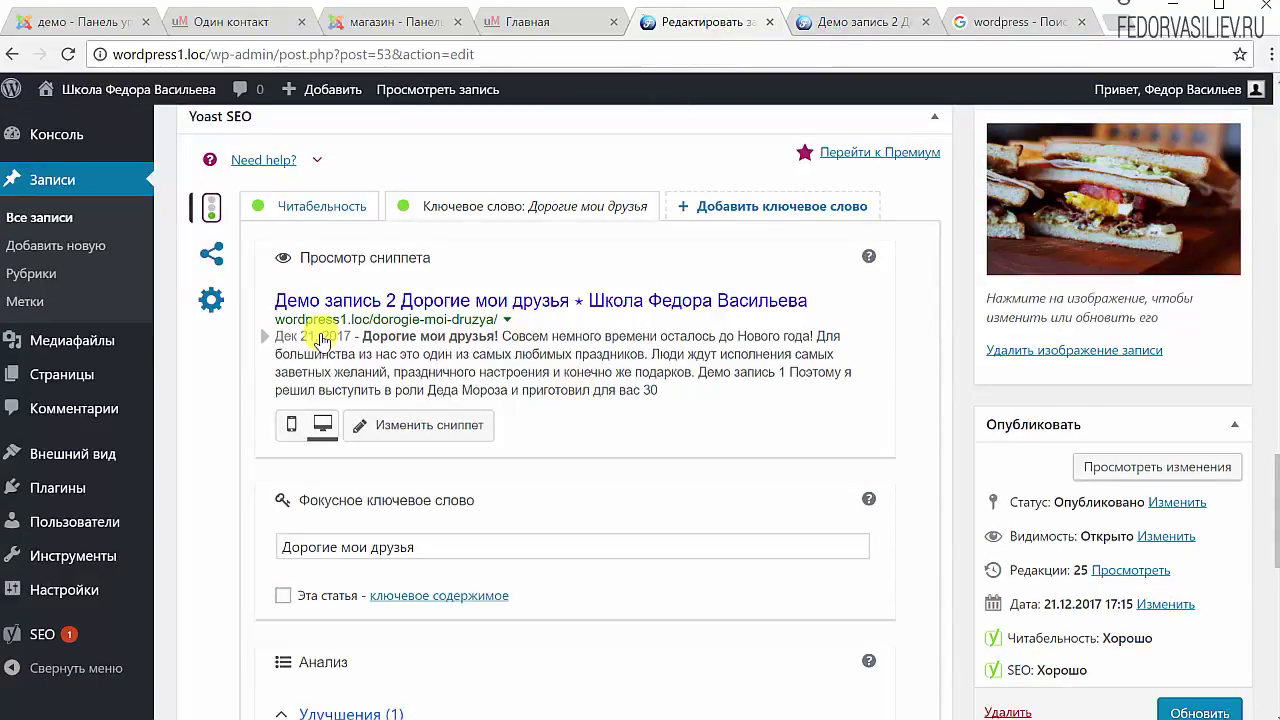
pyautogui.scroll(1, 325, 355)
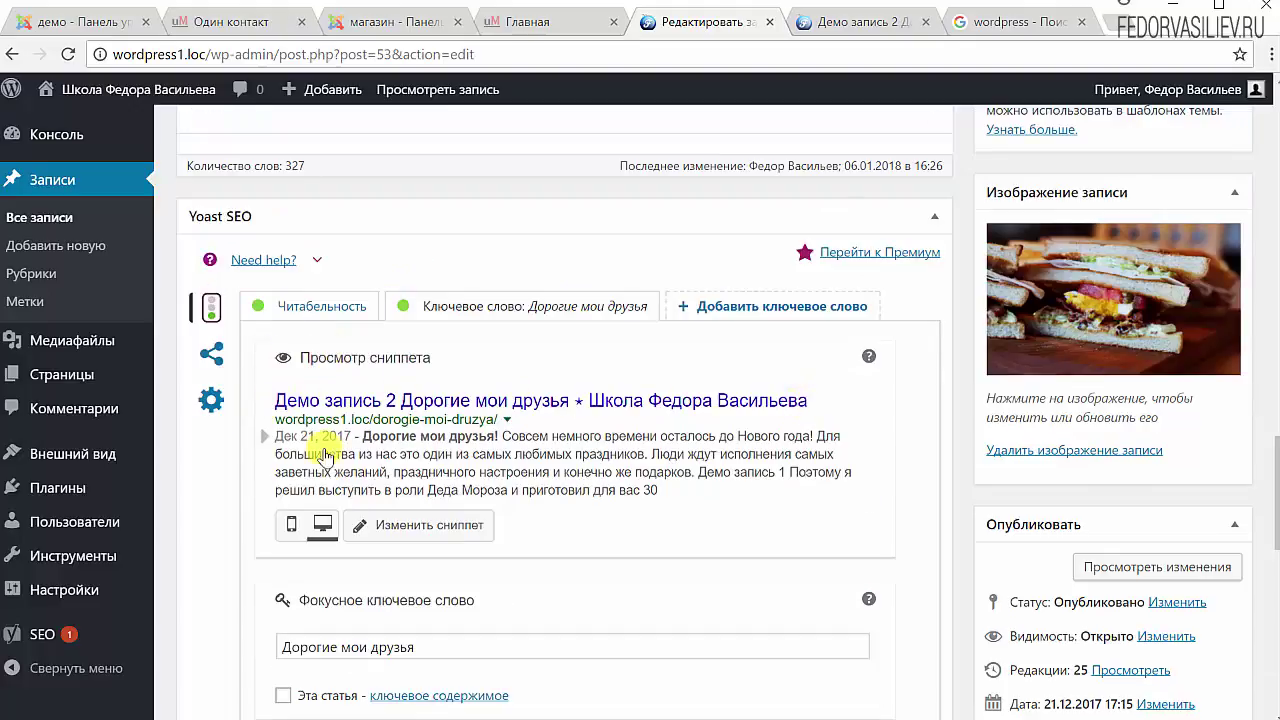
pyautogui.click(293, 405)
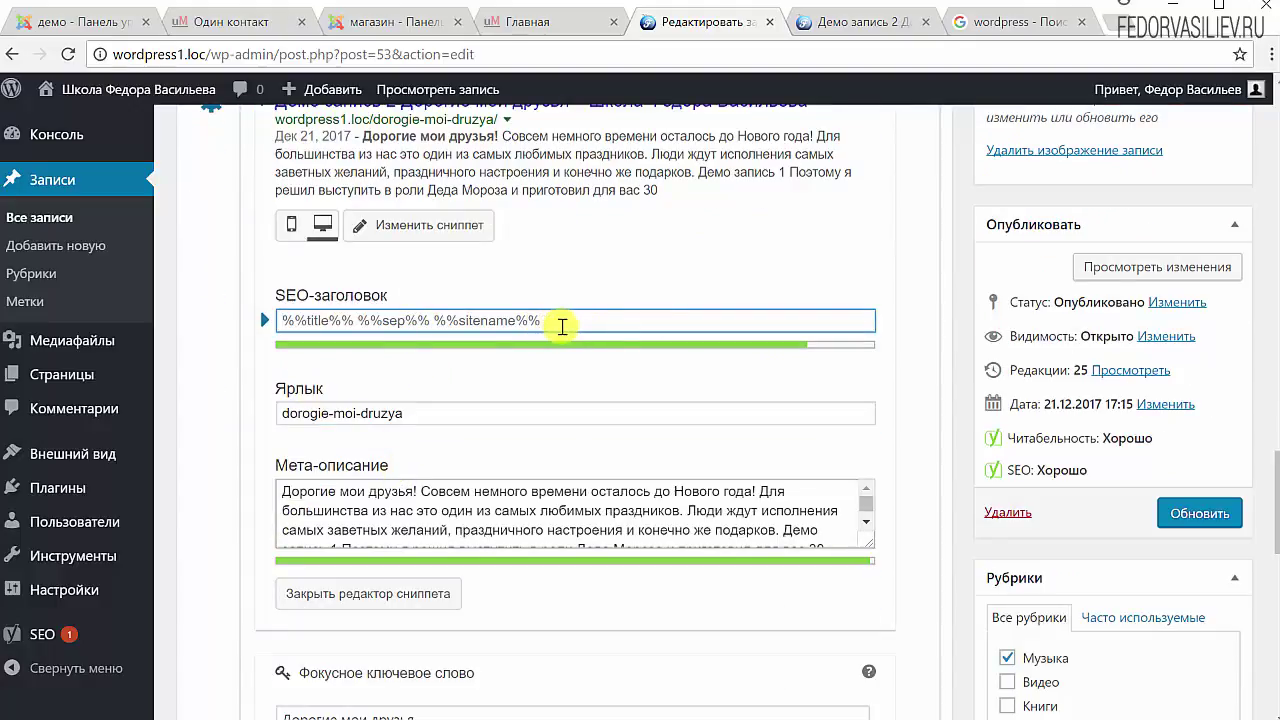
pyautogui.moveTo(563, 327); pyautogui.dragTo(281, 329)
pyautogui.press('BackSpace')
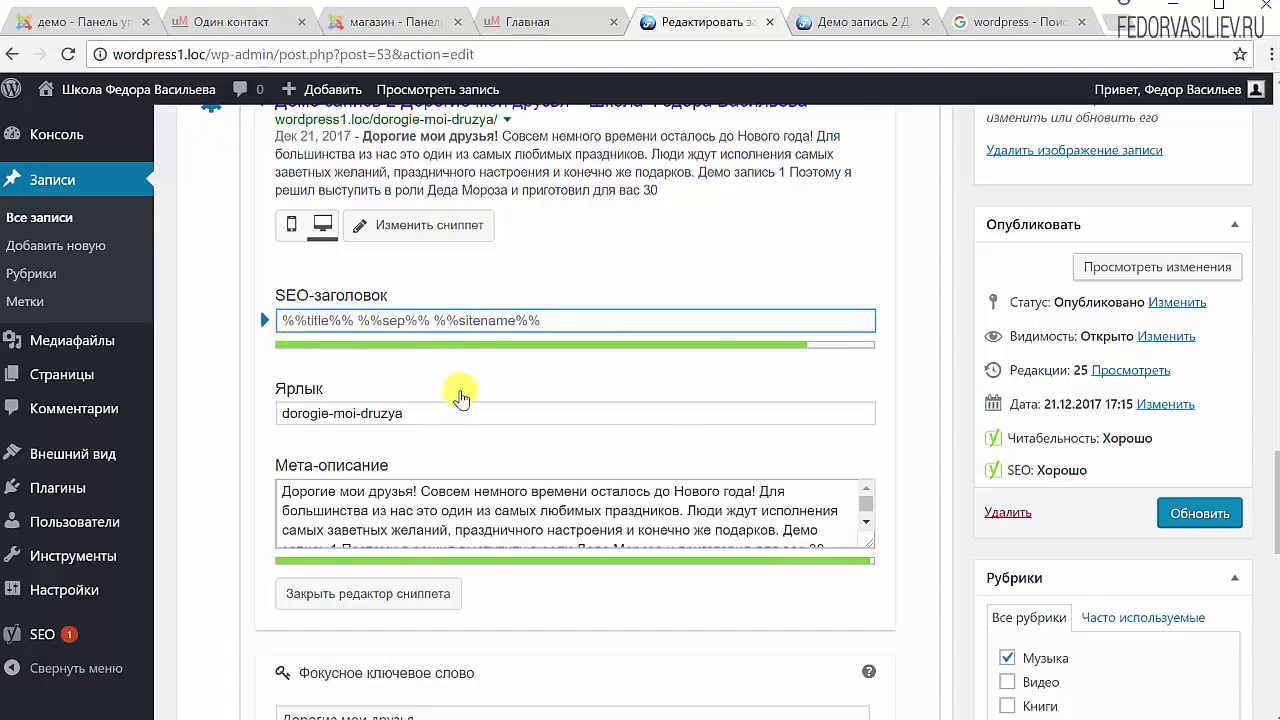
# - Highlight the post title, the opening body text and part of the meta description to compare them with the snippet preview
pyautogui.scroll(15, 460, 398)
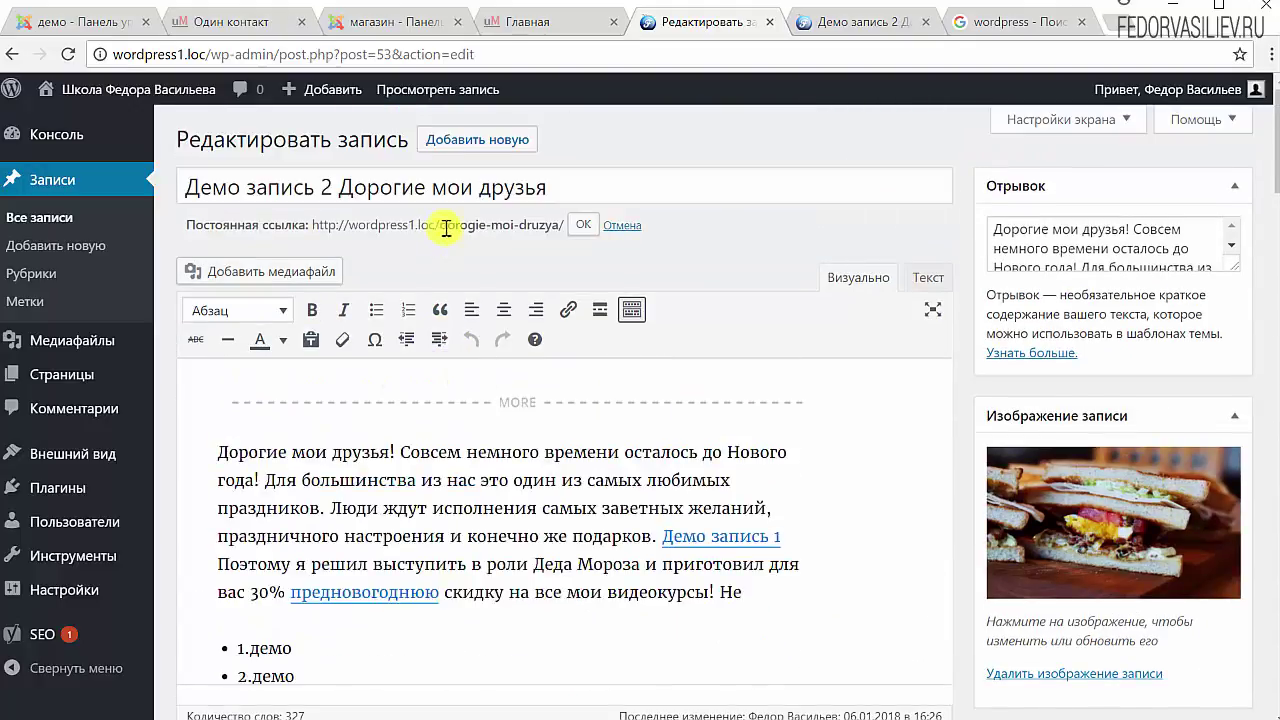
pyautogui.tripleClick(581, 185)
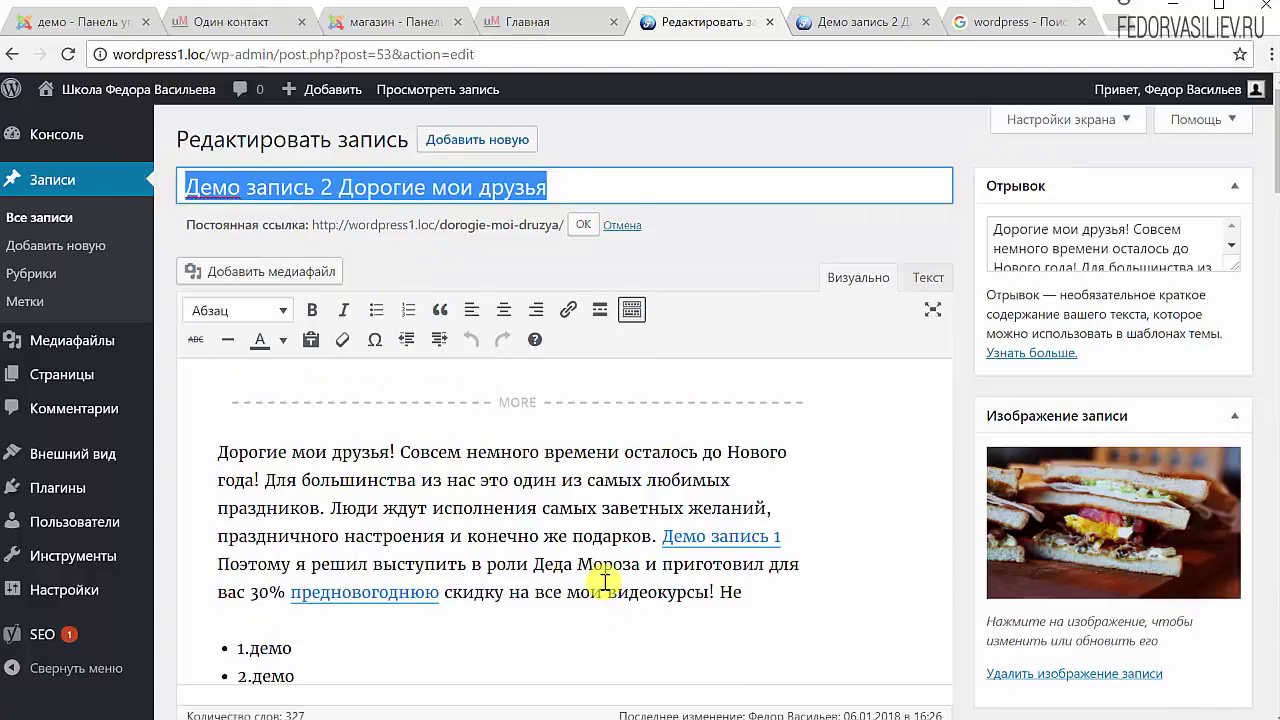
pyautogui.moveTo(604, 580); pyautogui.dragTo(343, 462)
pyautogui.scroll(-2, 700, 257)
pyautogui.hotkey('ctrl', 'c')
pyautogui.click(740, 383)
pyautogui.press('Return')
pyautogui.hotkey('ctrl', 'v')
pyautogui.scroll(-2, 749, 523)
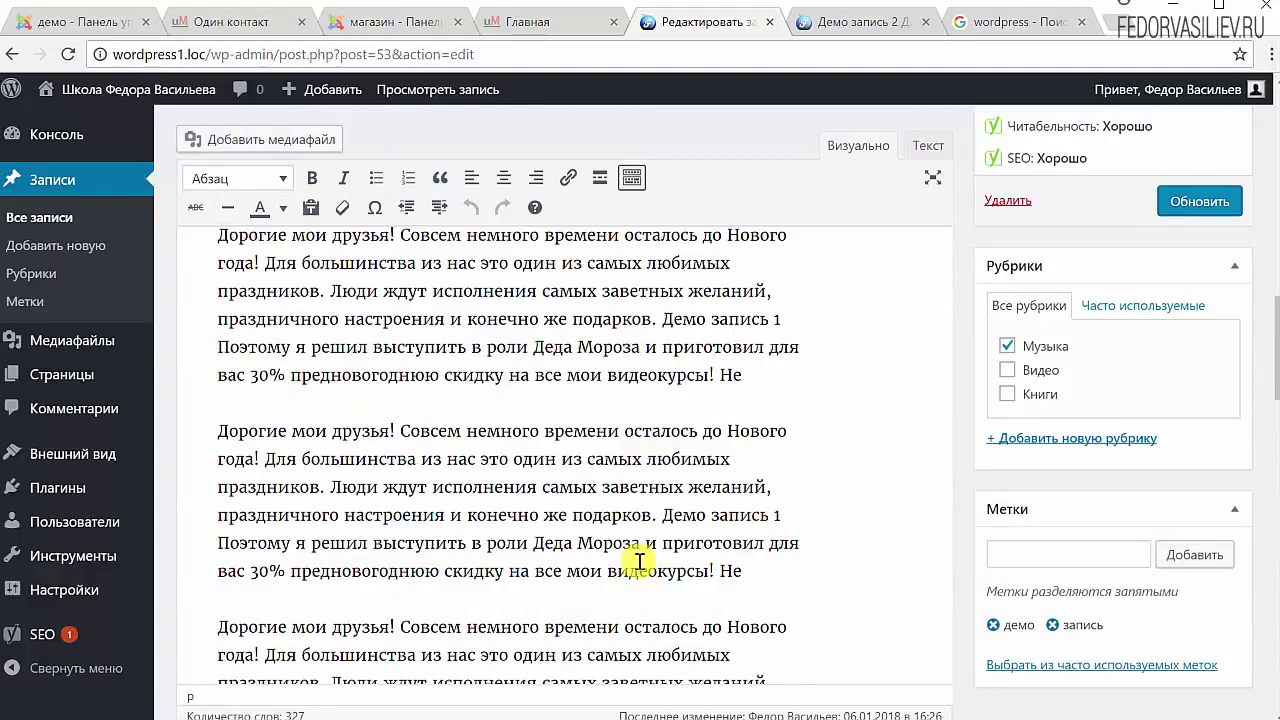
pyautogui.scroll(-6, 638, 562)
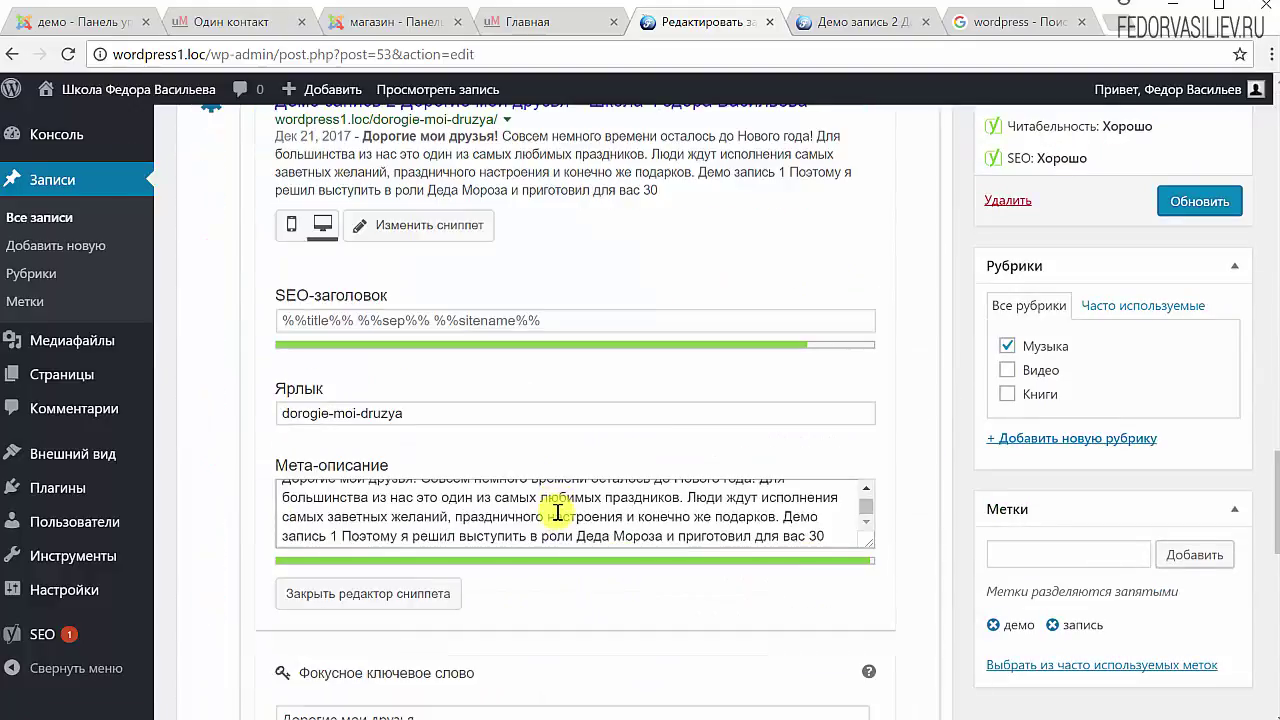
pyautogui.moveTo(681, 519); pyautogui.dragTo(531, 518)
pyautogui.scroll(2, 500, 495)
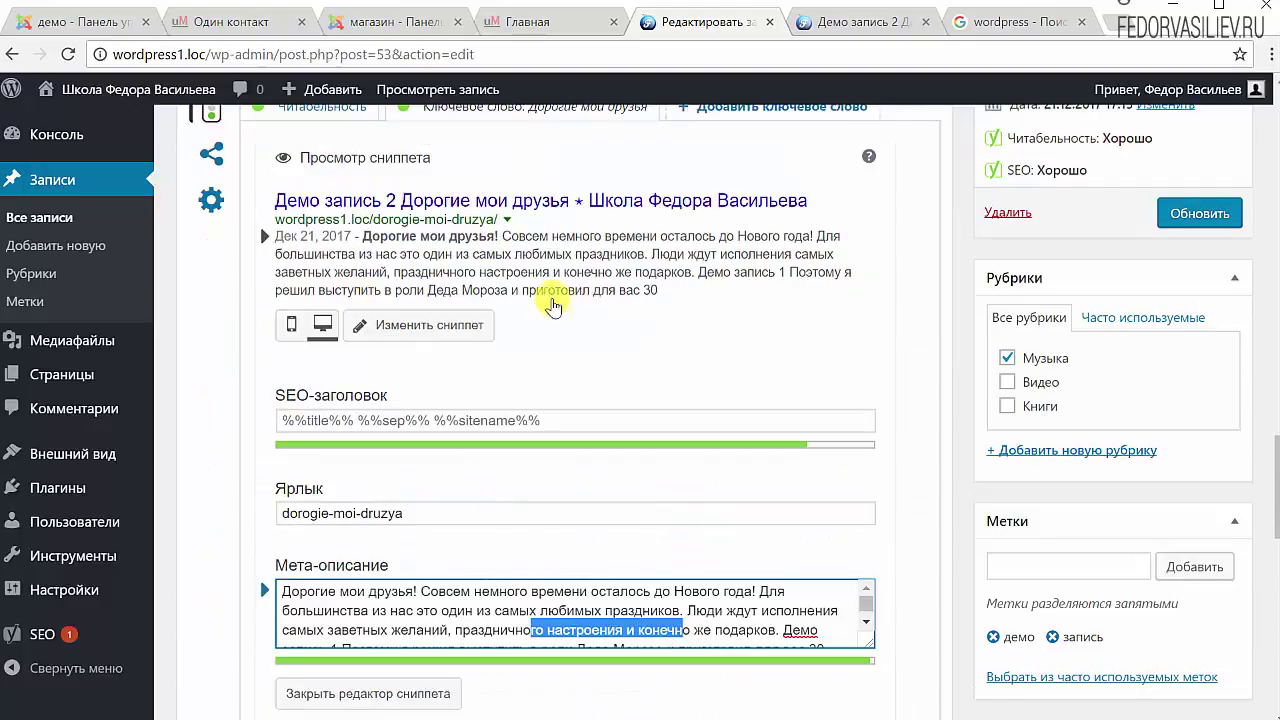
# - Try dummy SEO titles of increasing length, beginning with "ghghg" and extended with a long run of "f", then clear the field
pyautogui.tripleClick(566, 424)
pyautogui.write('ghghg')
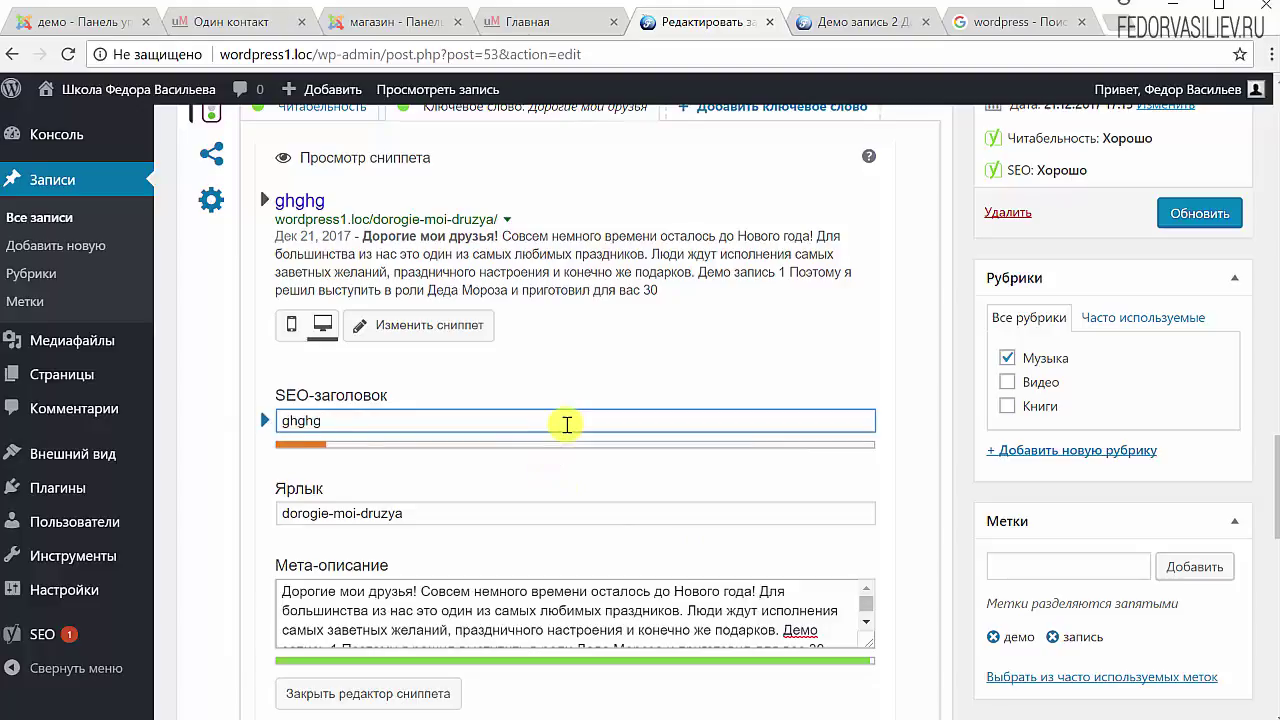
pyautogui.write('hghghghg grgfgfgfgfgf')
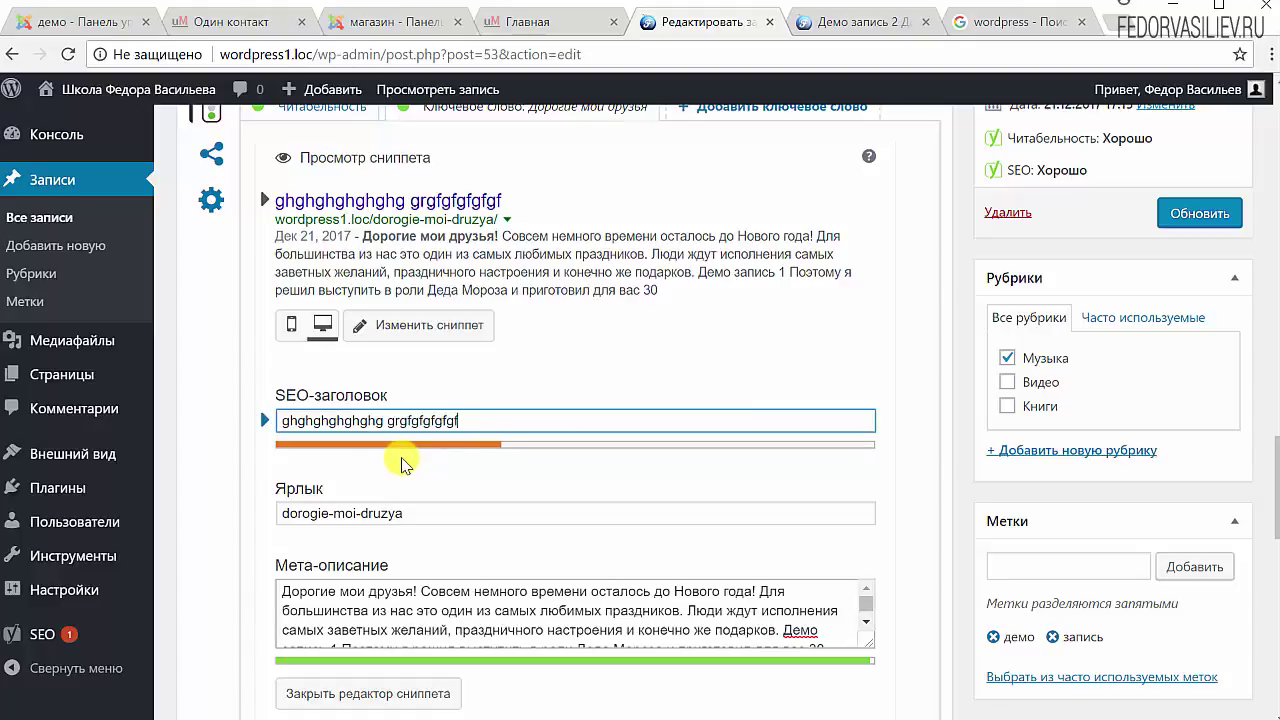
pyautogui.write('fffffffffffffffffffffffffffffffffffffff')
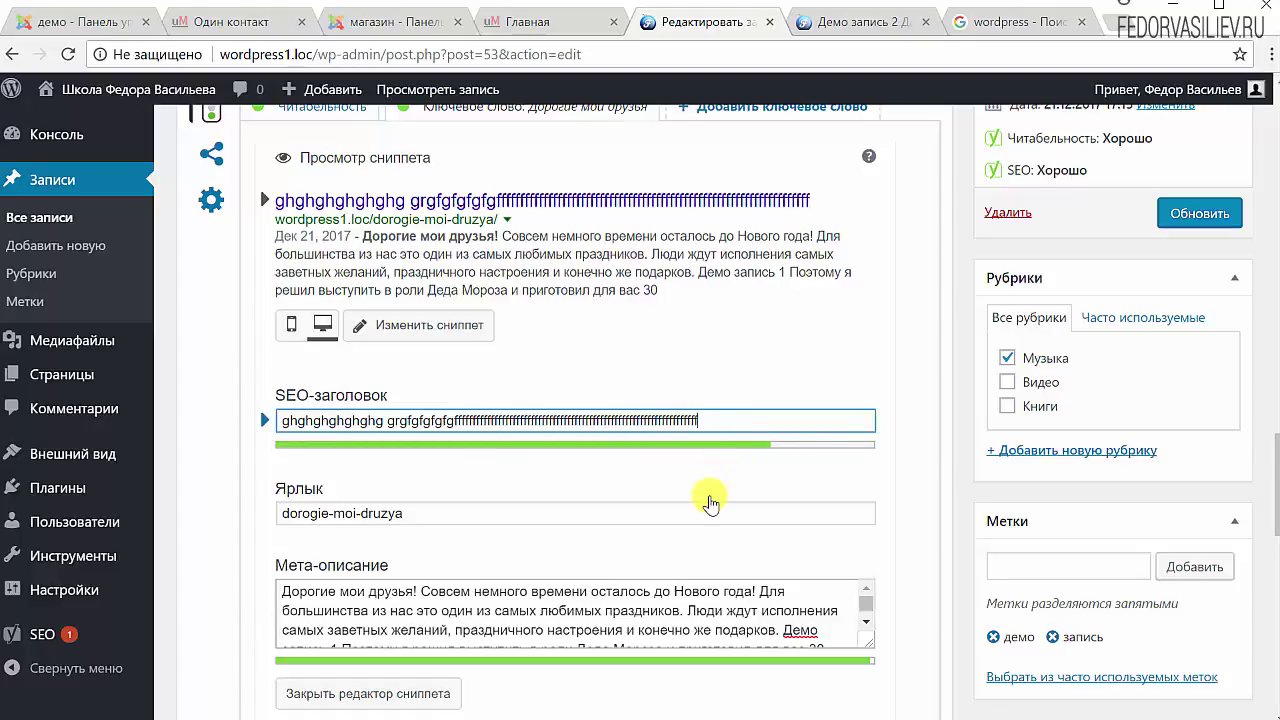
pyautogui.write('fffffffffffffffff')
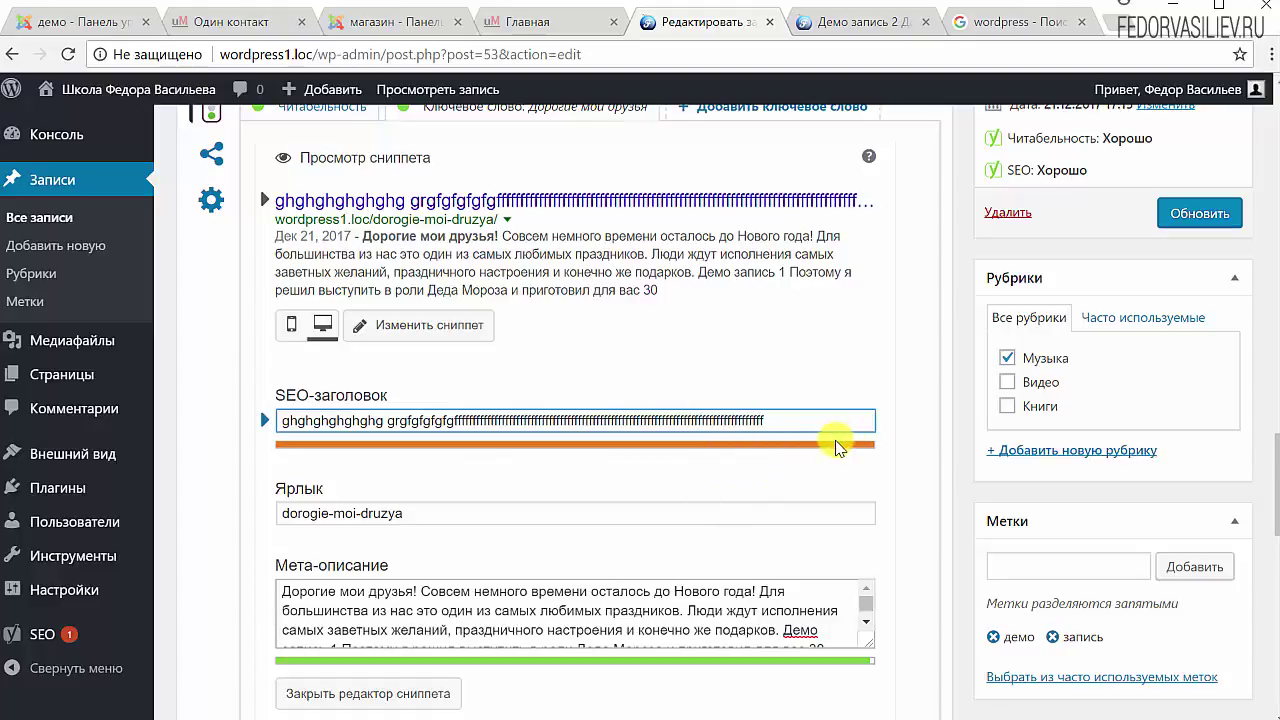
pyautogui.hotkey('ctrl', 'a')
pyautogui.press('BackSpace')
# - Highlight part of the meta description, enlarge its text box to show the whole text, and close the snippet editor
pyautogui.scroll(-2, 680, 400)
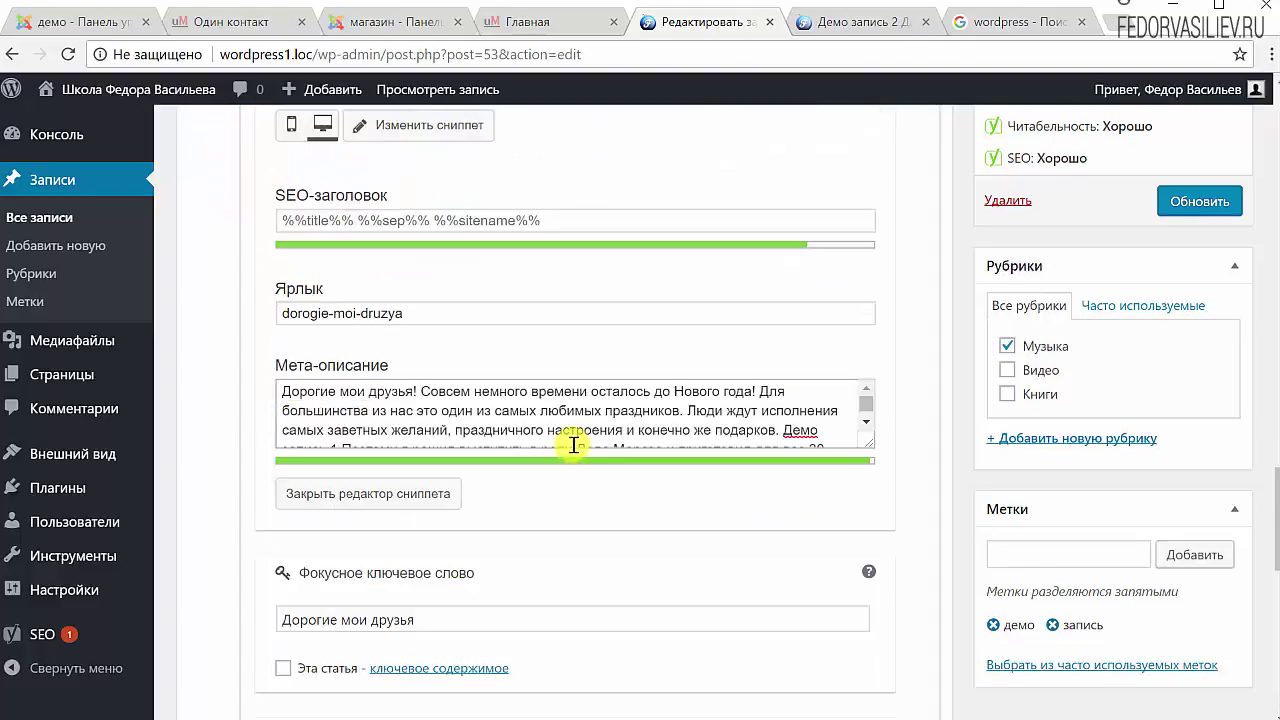
pyautogui.moveTo(760, 430); pyautogui.dragTo(360, 413)
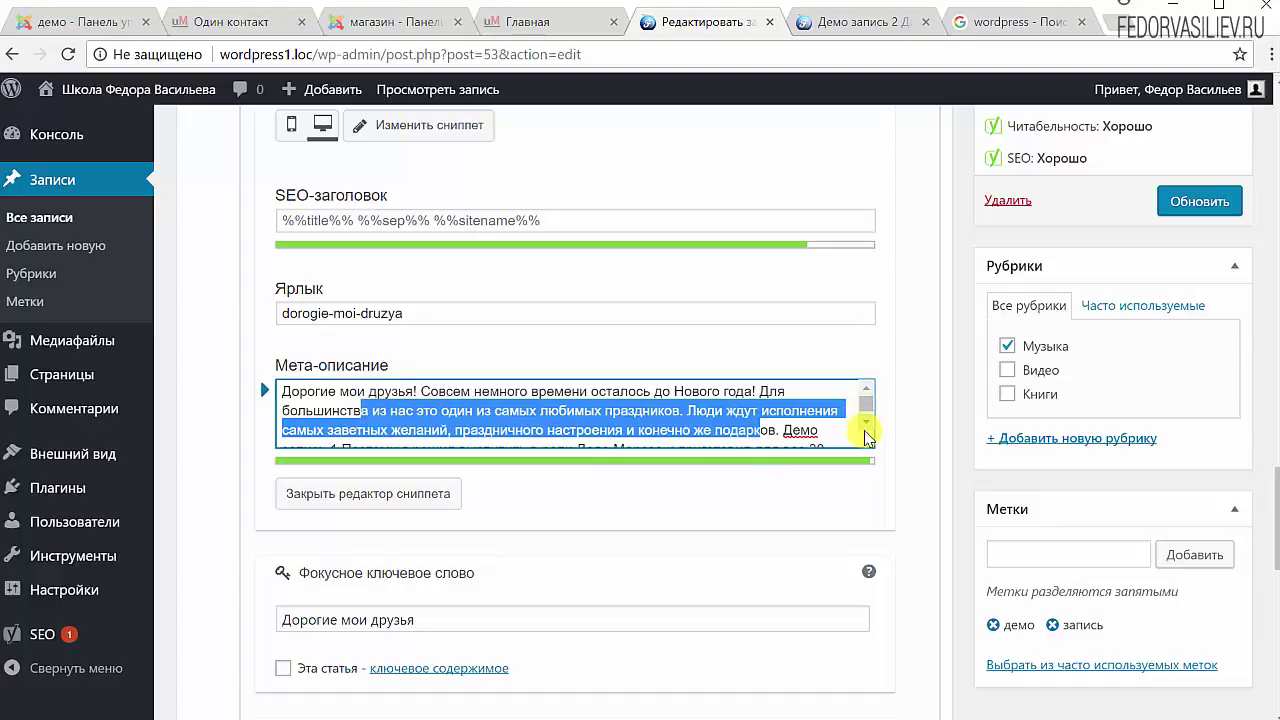
pyautogui.moveTo(868, 453); pyautogui.dragTo(872, 528)
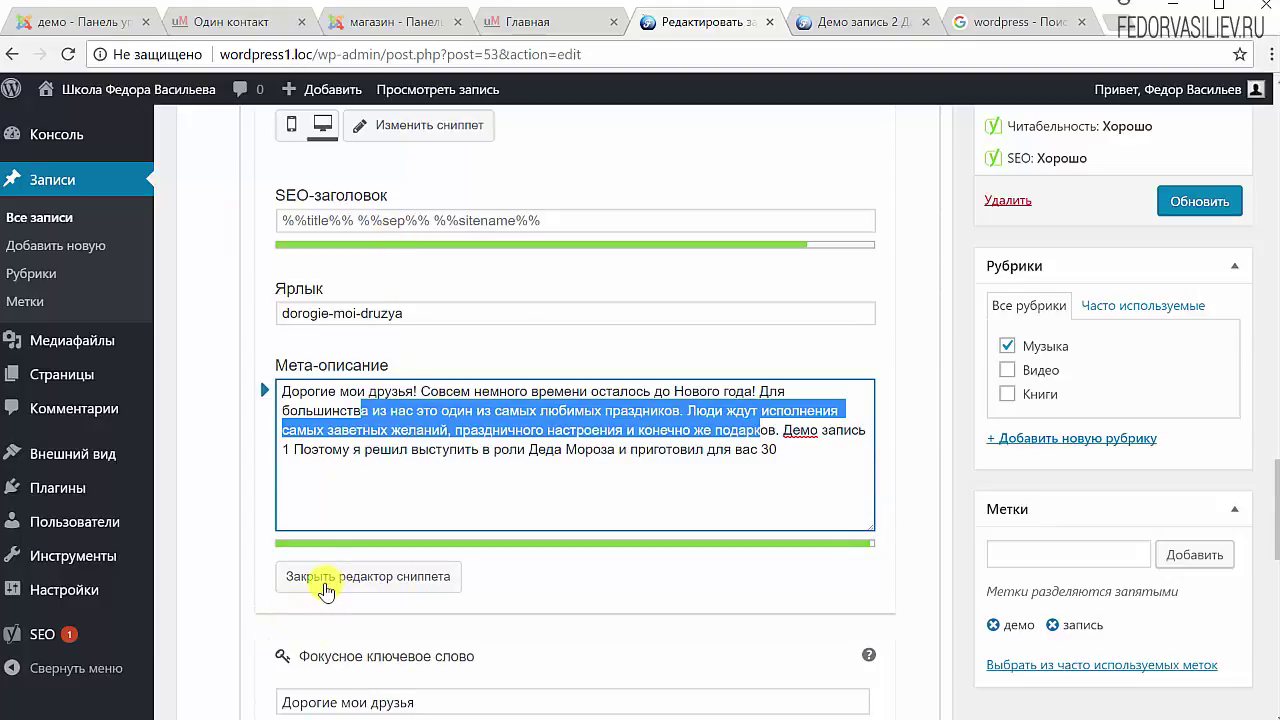
pyautogui.click(414, 578)
pyautogui.scroll(4, 418, 540)
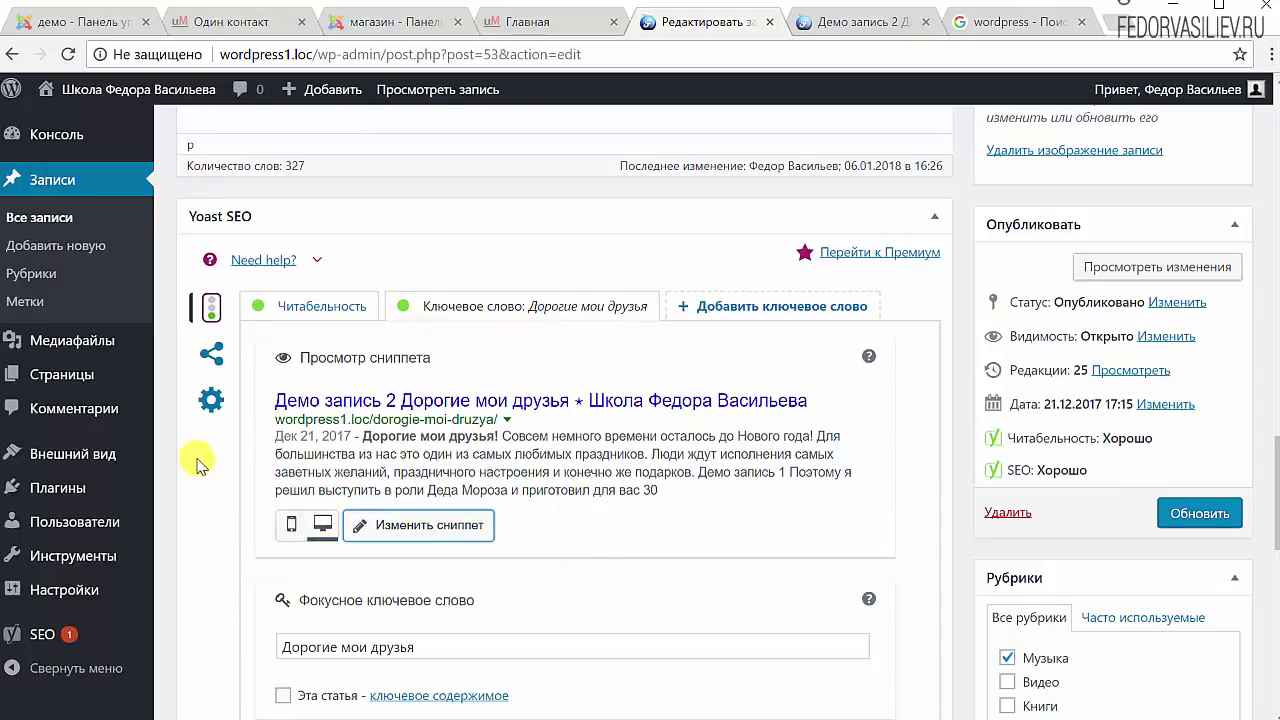
# - Compare the mobile and desktop snippet previews, opening and closing the snippet editor in the mobile view
pyautogui.click(291, 524)
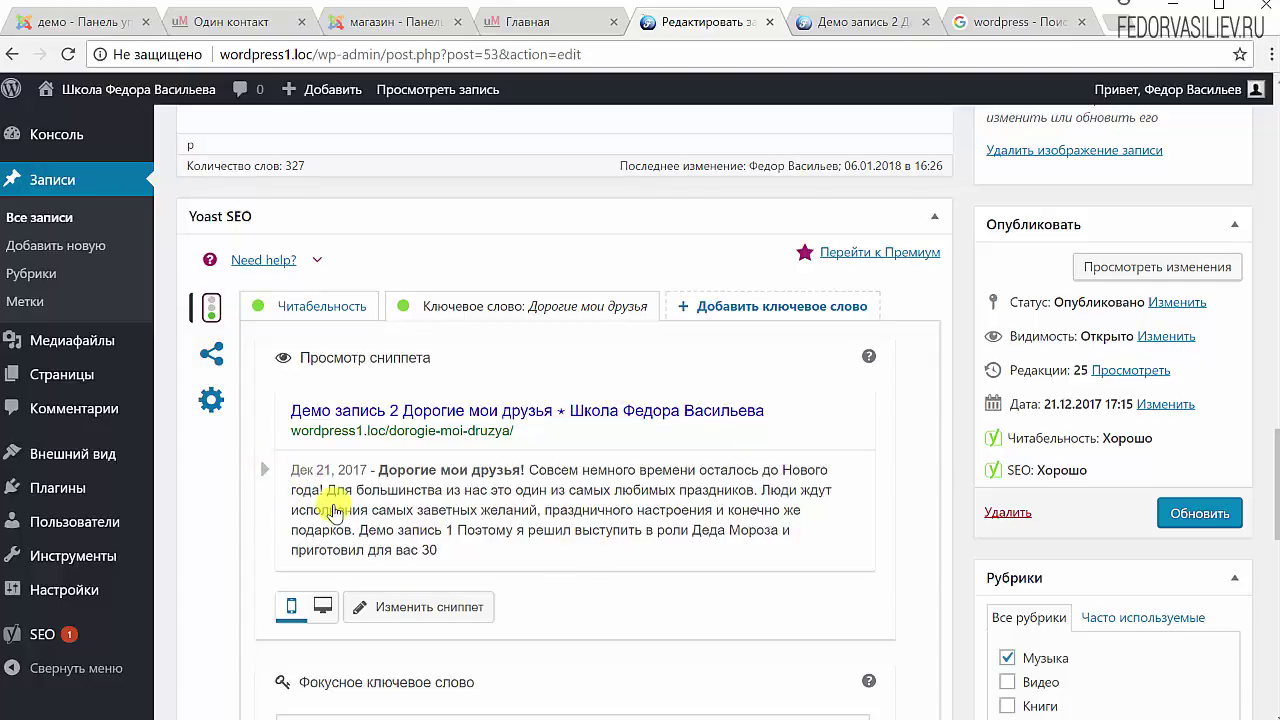
pyautogui.click(323, 609)
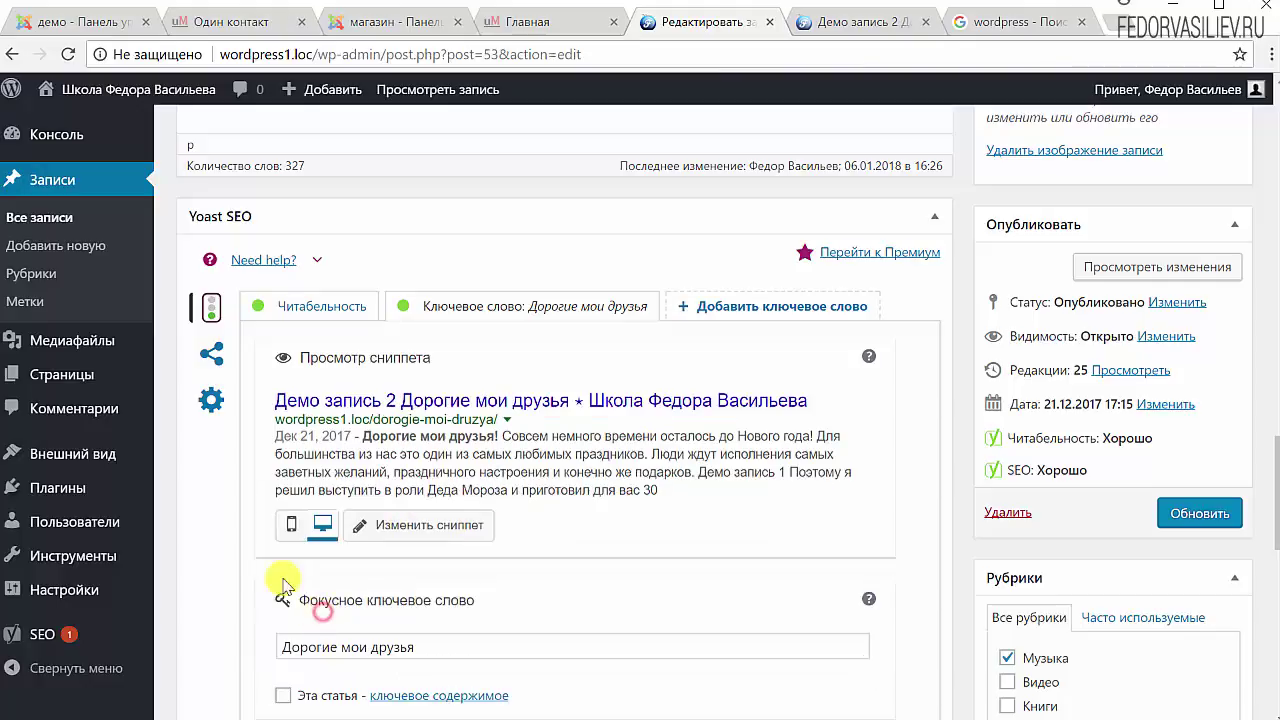
pyautogui.click(289, 528)
pyautogui.click(272, 478)
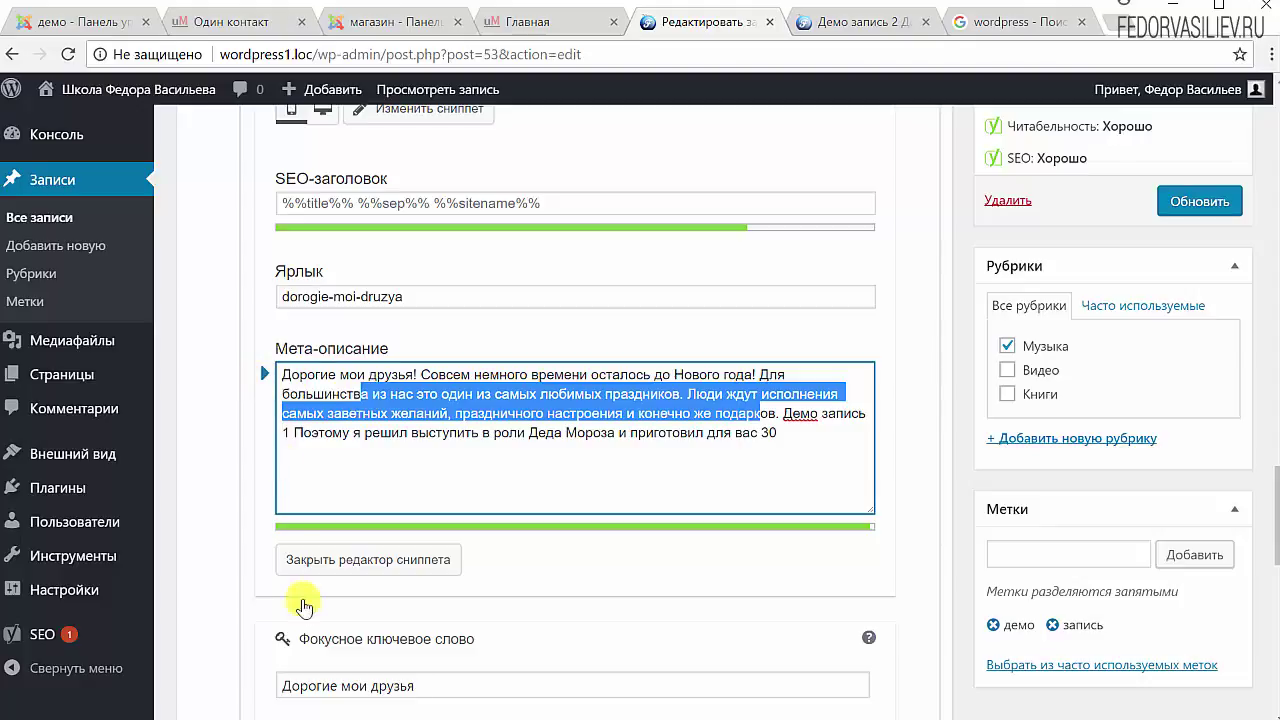
pyautogui.click(331, 563)
pyautogui.scroll(5, 328, 565)
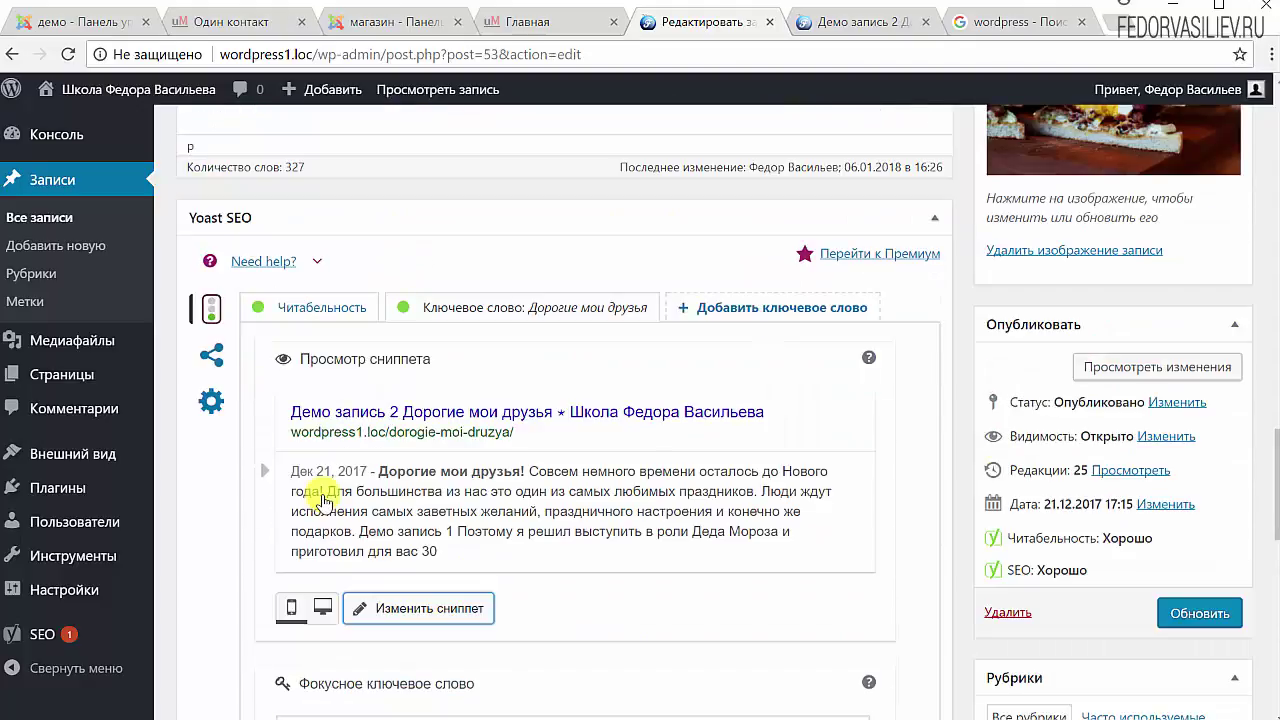
# - Alternate between the desktop and mobile snippet previews, finish on desktop, and check the snippet preview's help
pyautogui.click(322, 610)
pyautogui.click(297, 536)
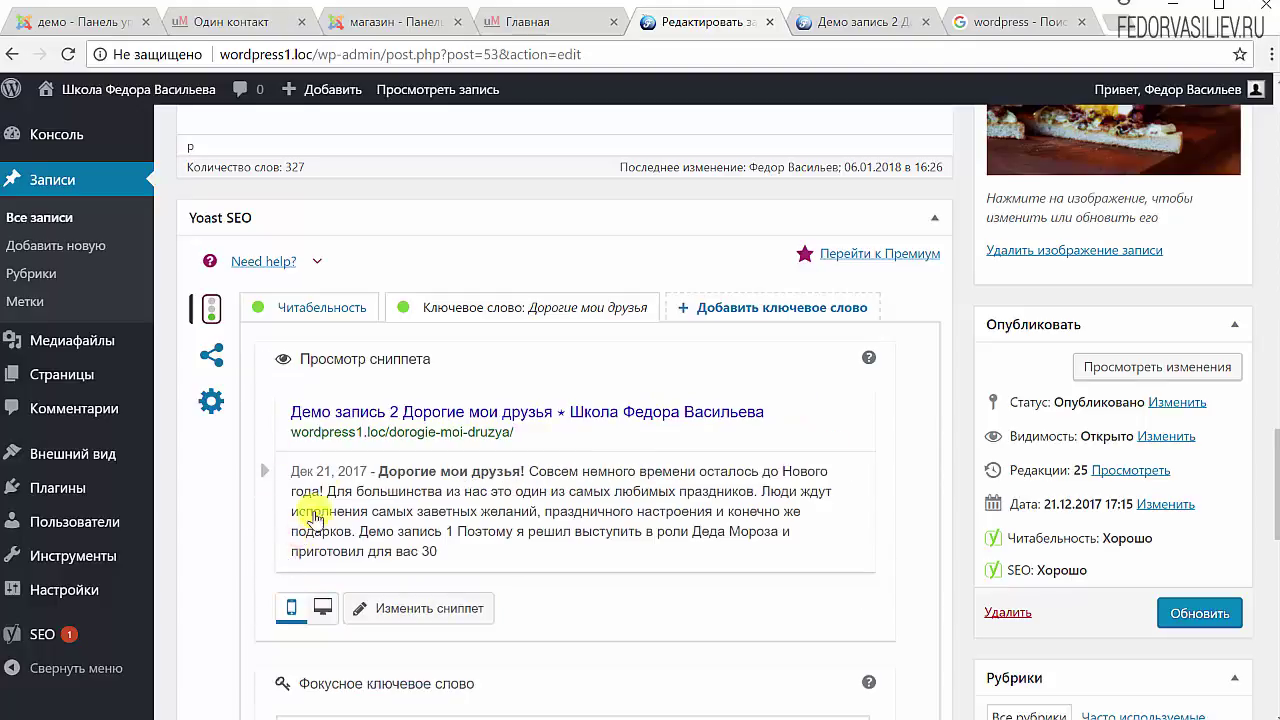
pyautogui.click(322, 610)
pyautogui.click(289, 524)
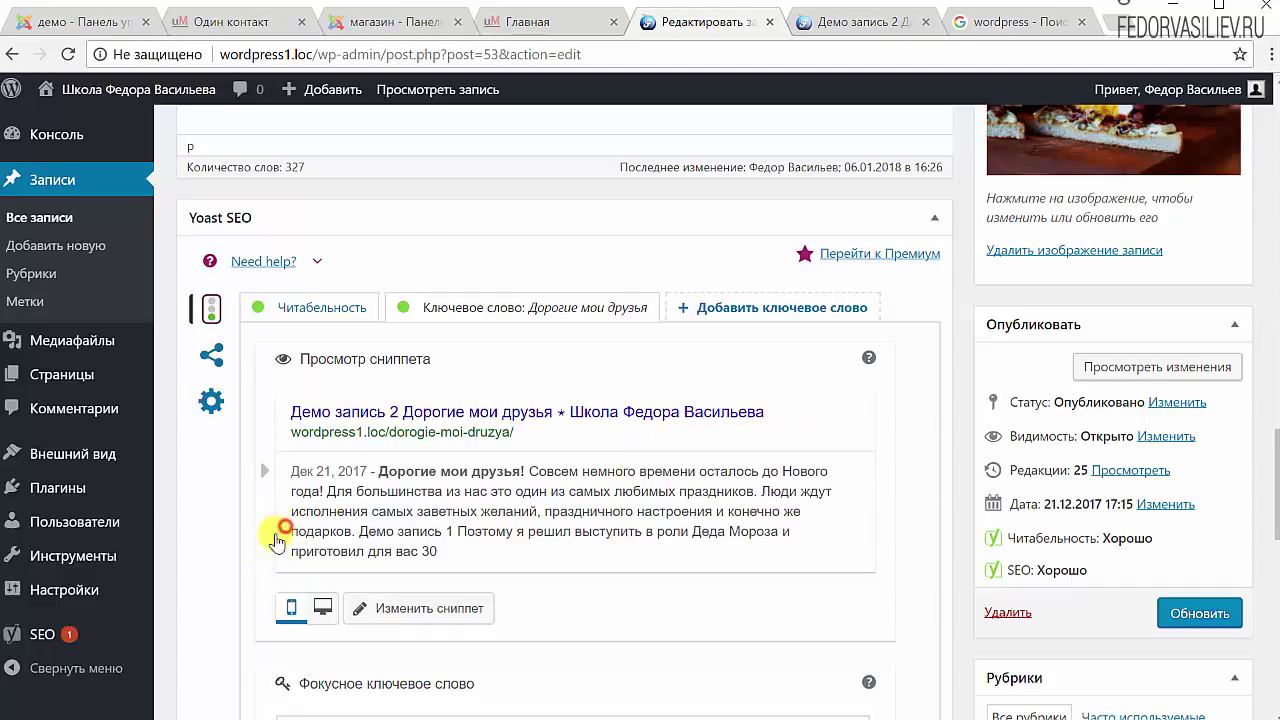
pyautogui.click(324, 614)
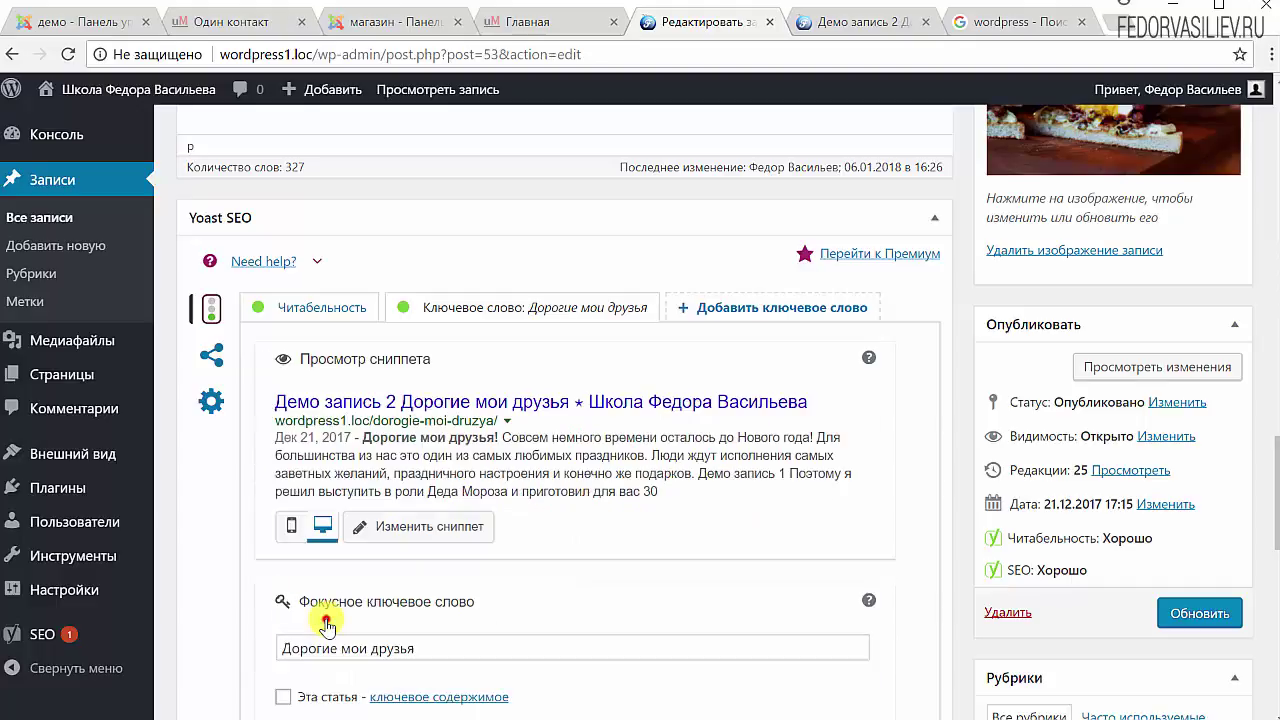
pyautogui.click(868, 360)
pyautogui.click(868, 360)
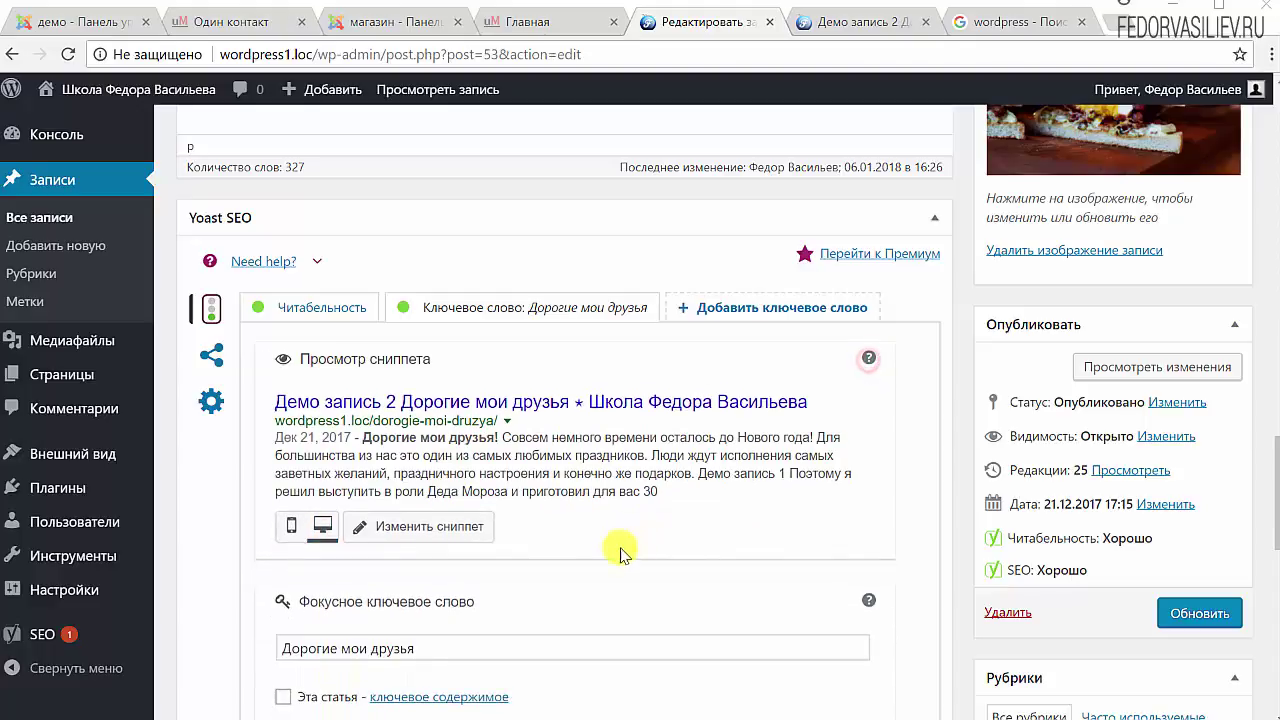
# - Review the focus keyword field together with the "Улучшения" and "Хорошо" findings of its analysis
pyautogui.scroll(-7, 618, 557)
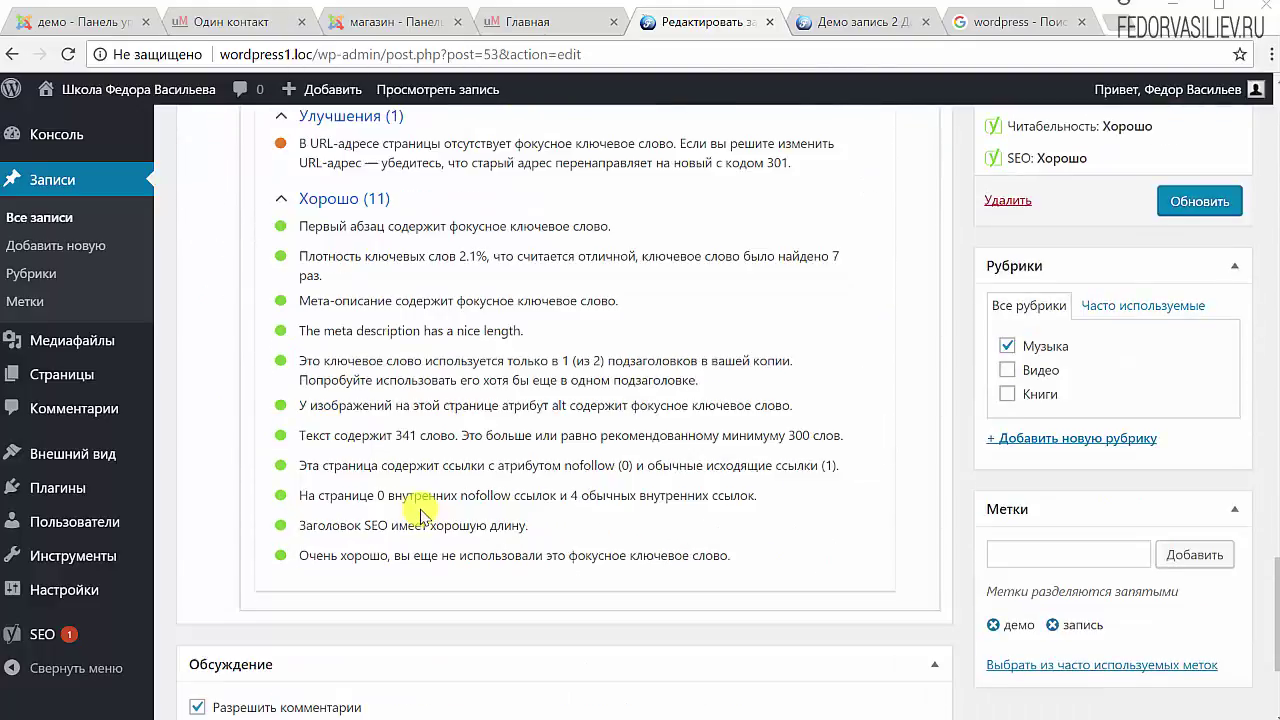
pyautogui.scroll(4, 523, 523)
pyautogui.scroll(3, 523, 554)
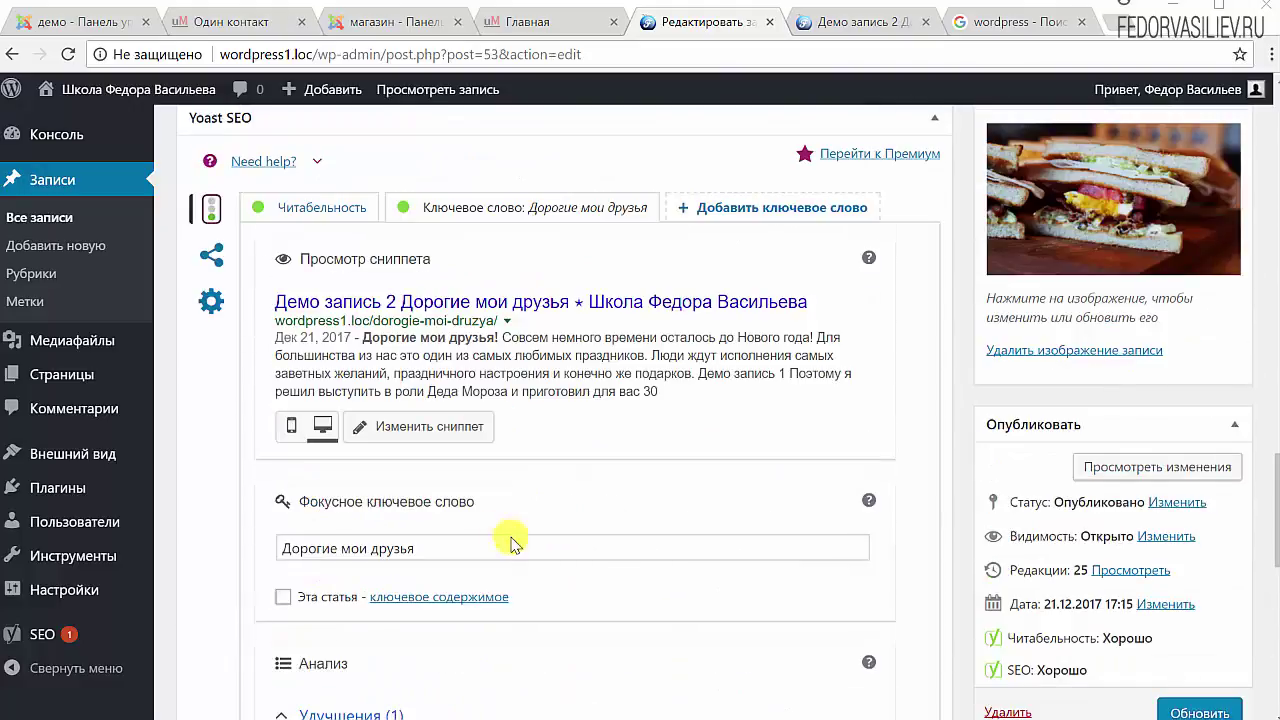
pyautogui.scroll(-2, 509, 537)
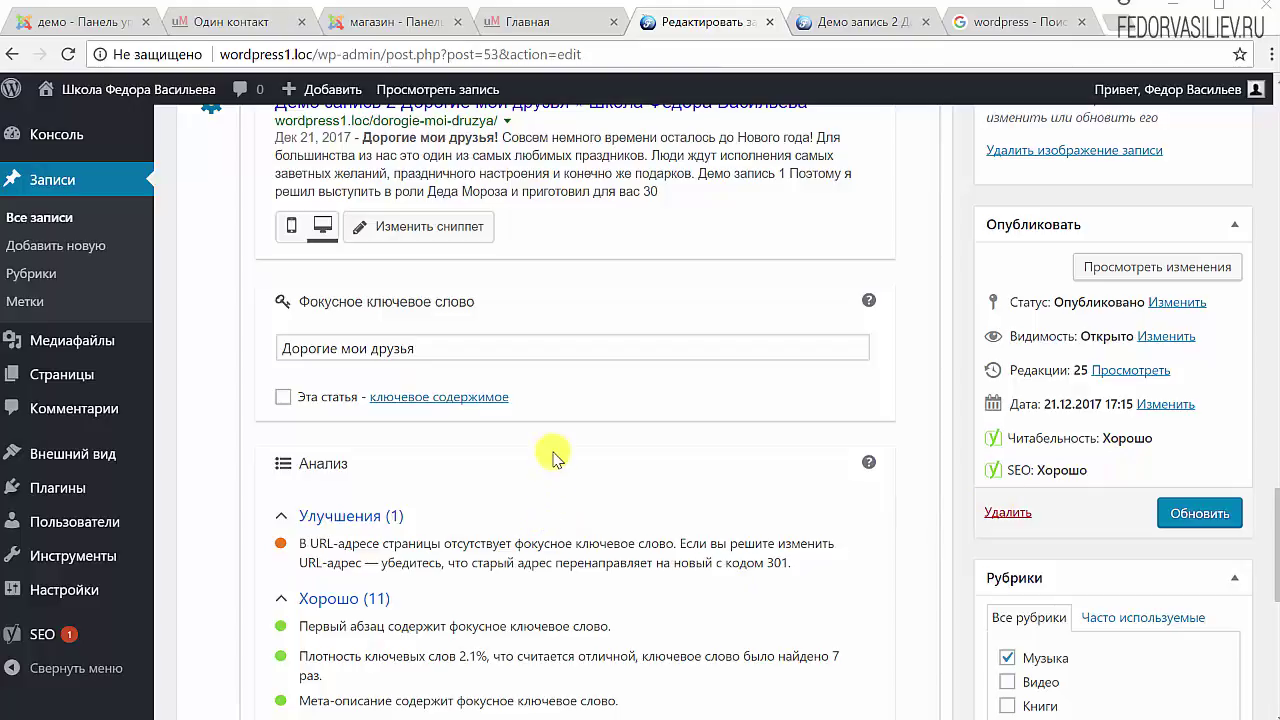
pyautogui.scroll(1, 553, 455)
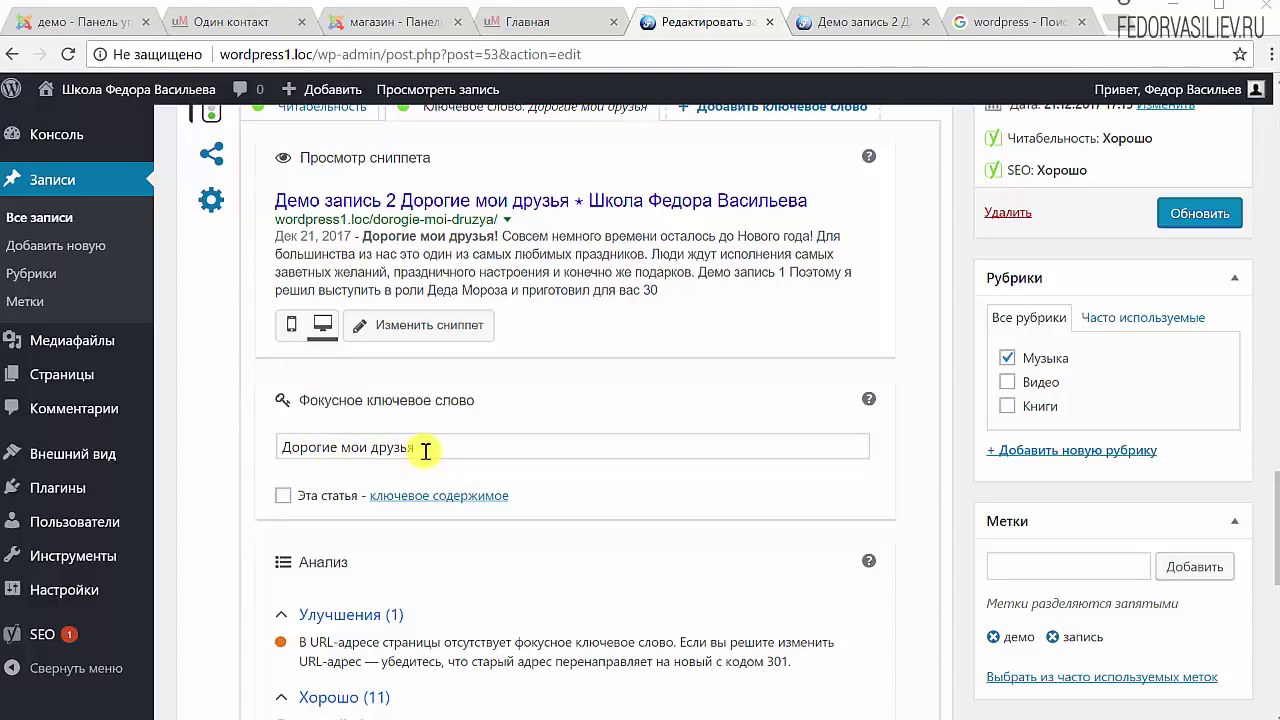
# - Highlight the focus keyword "Дорогие мои друзья" and the post's body text to compare the keyword with the content
pyautogui.moveTo(425, 451); pyautogui.dragTo(277, 448)
pyautogui.scroll(2, 568, 450)
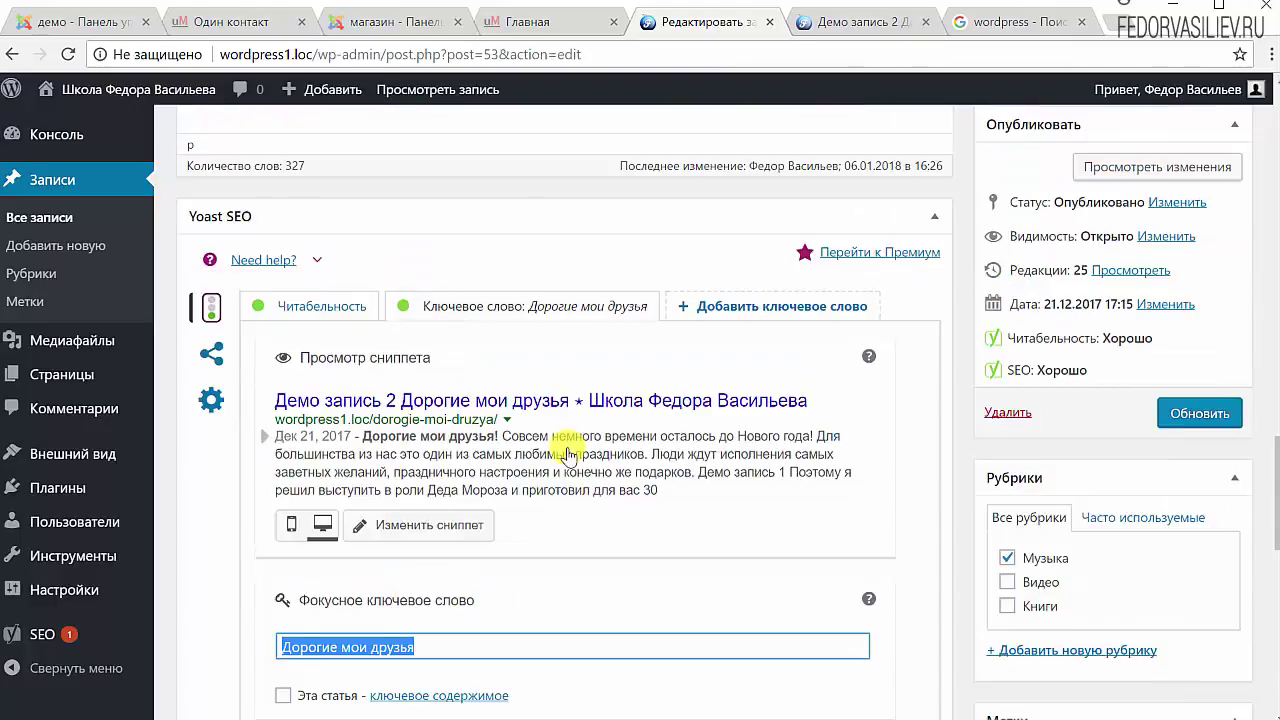
pyautogui.scroll(4, 568, 455)
pyautogui.moveTo(768, 475); pyautogui.dragTo(235, 197)
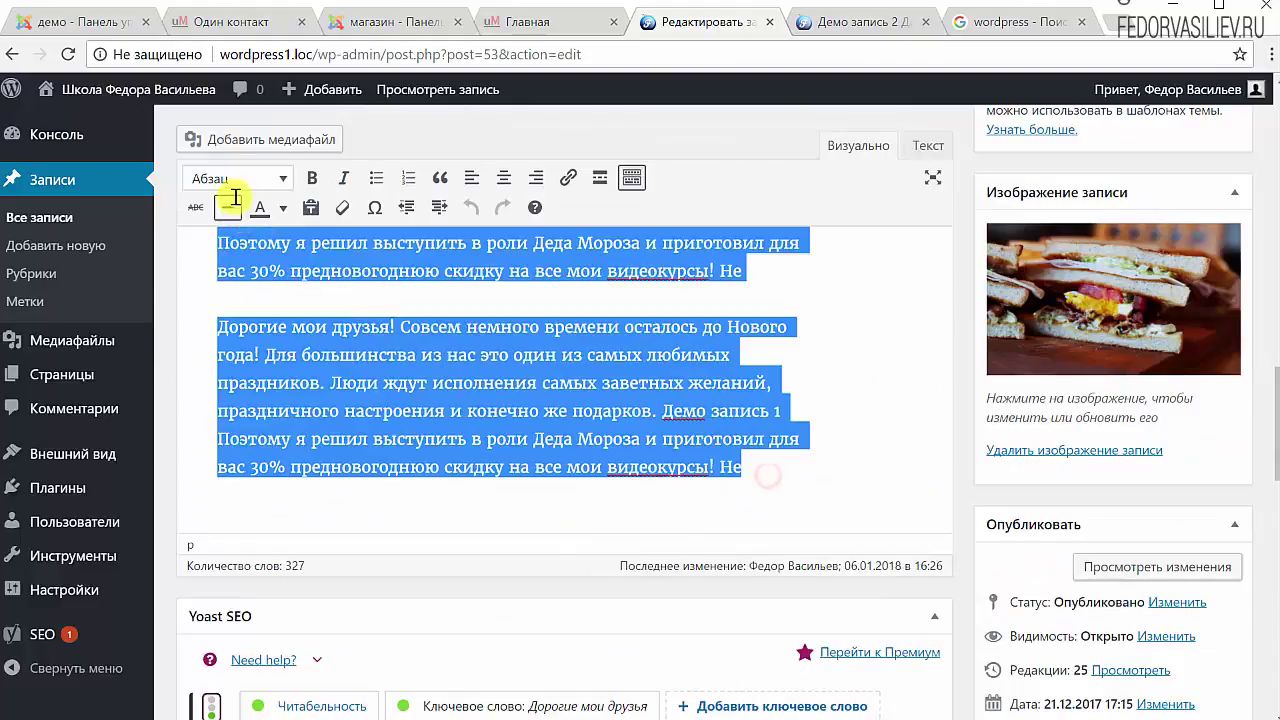
pyautogui.scroll(2, 566, 371)
pyautogui.click(591, 394)
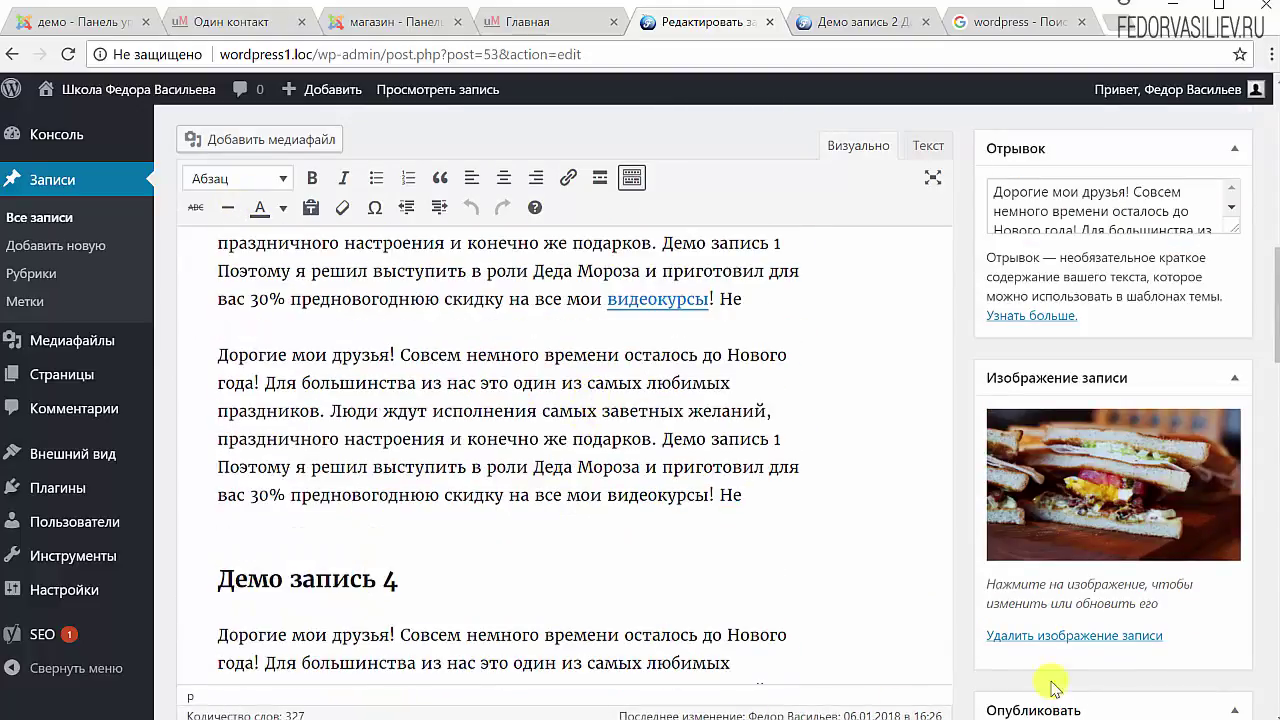
pyautogui.scroll(-10, 1054, 686)
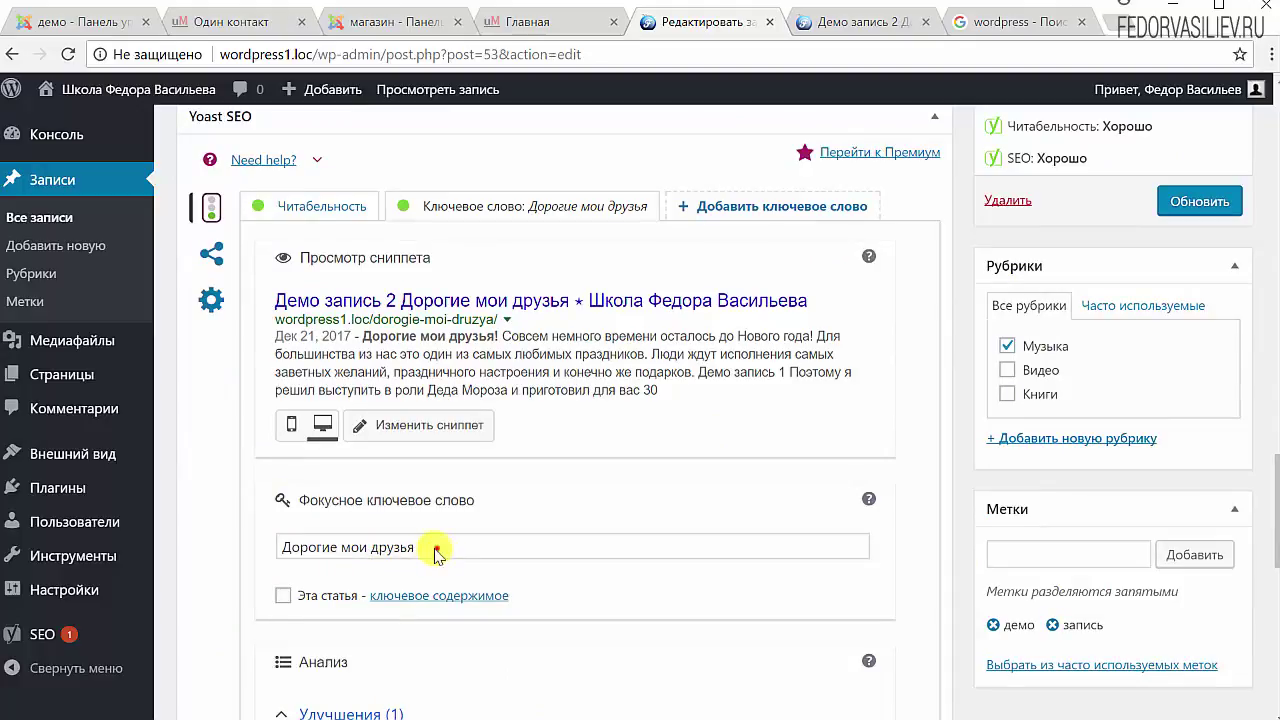
pyautogui.moveTo(437, 550); pyautogui.dragTo(251, 542)
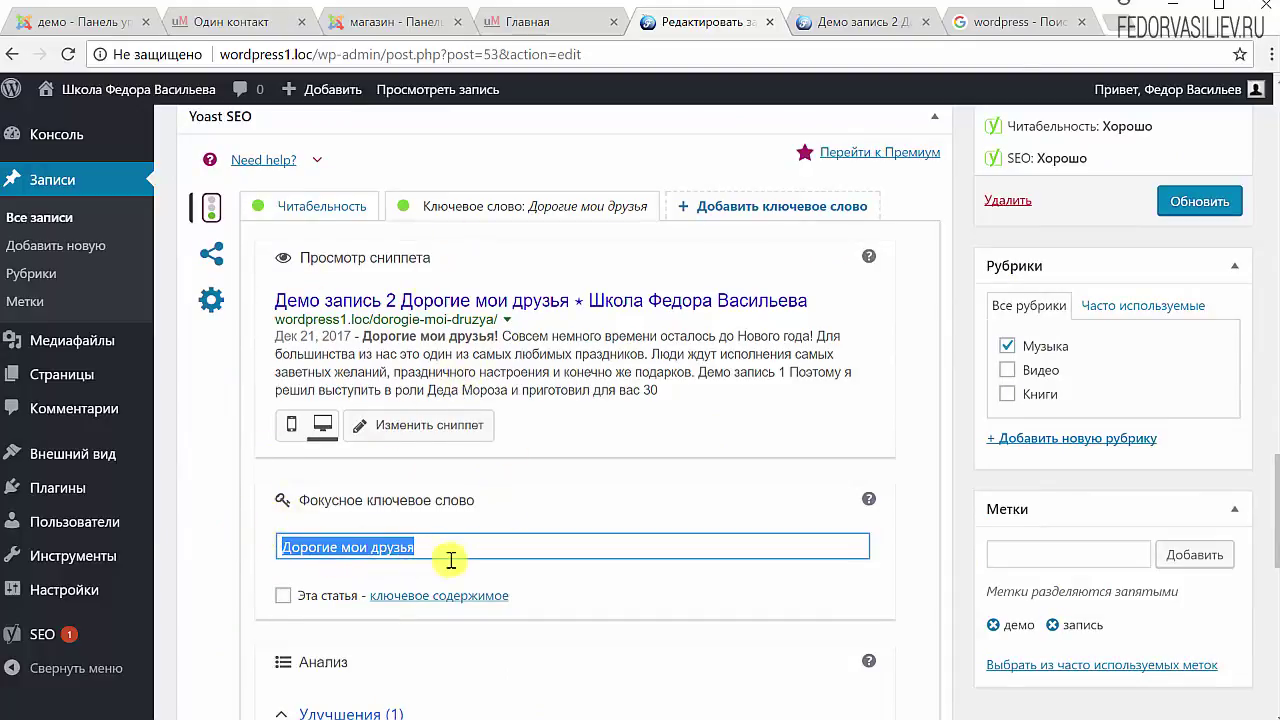
# - Highlight the focus keyword "Дорогие мои друзья" in its field and the same phrase in the post title
pyautogui.moveTo(445, 552); pyautogui.dragTo(263, 551)
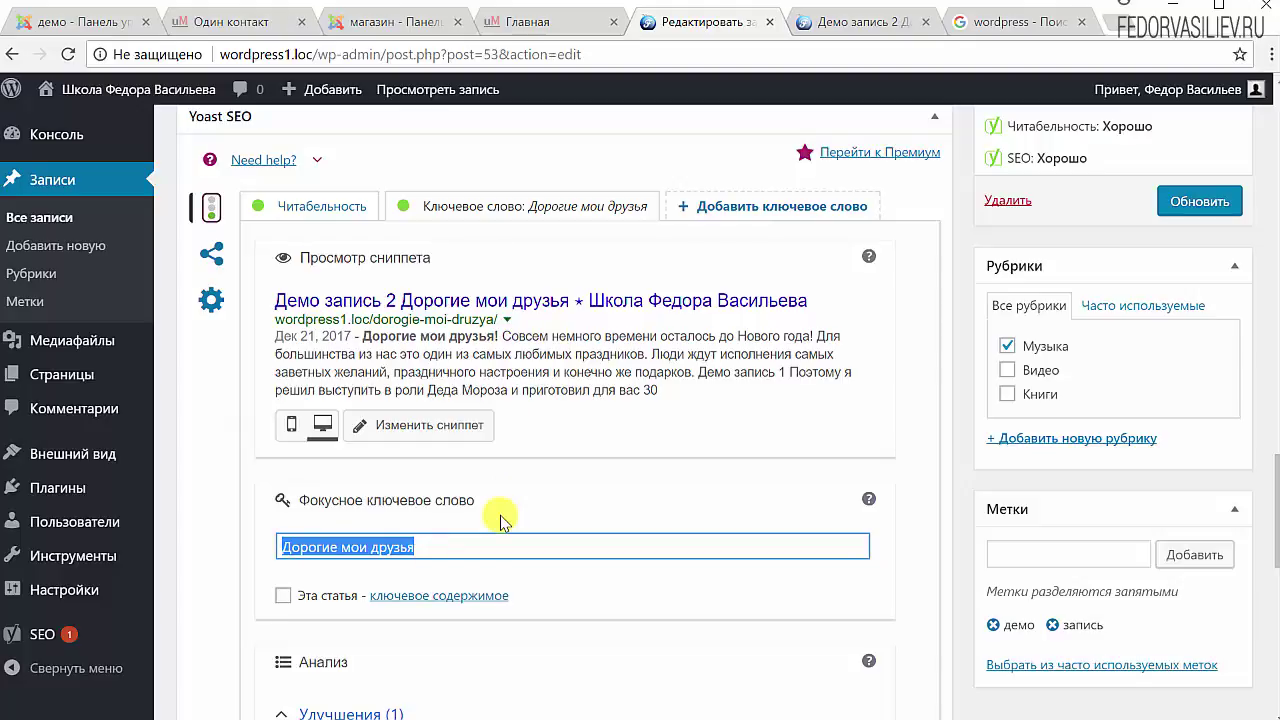
pyautogui.scroll(20, 502, 522)
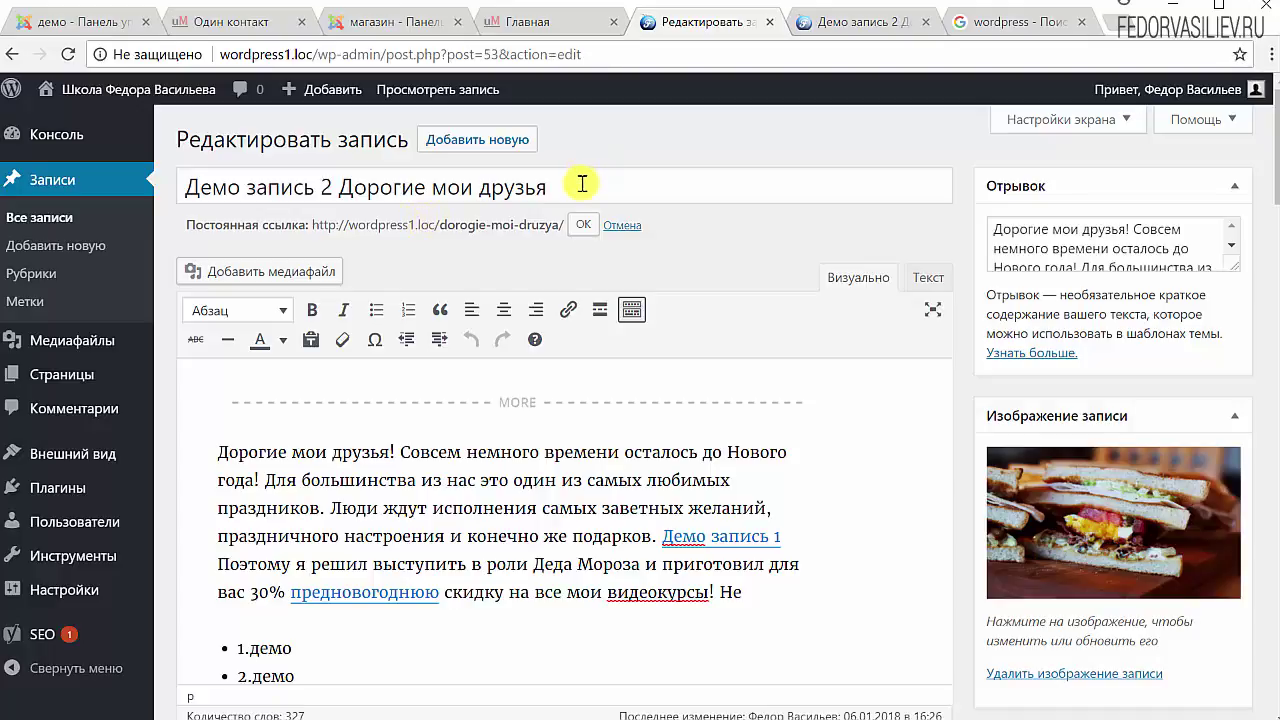
pyautogui.moveTo(582, 184); pyautogui.dragTo(354, 212)
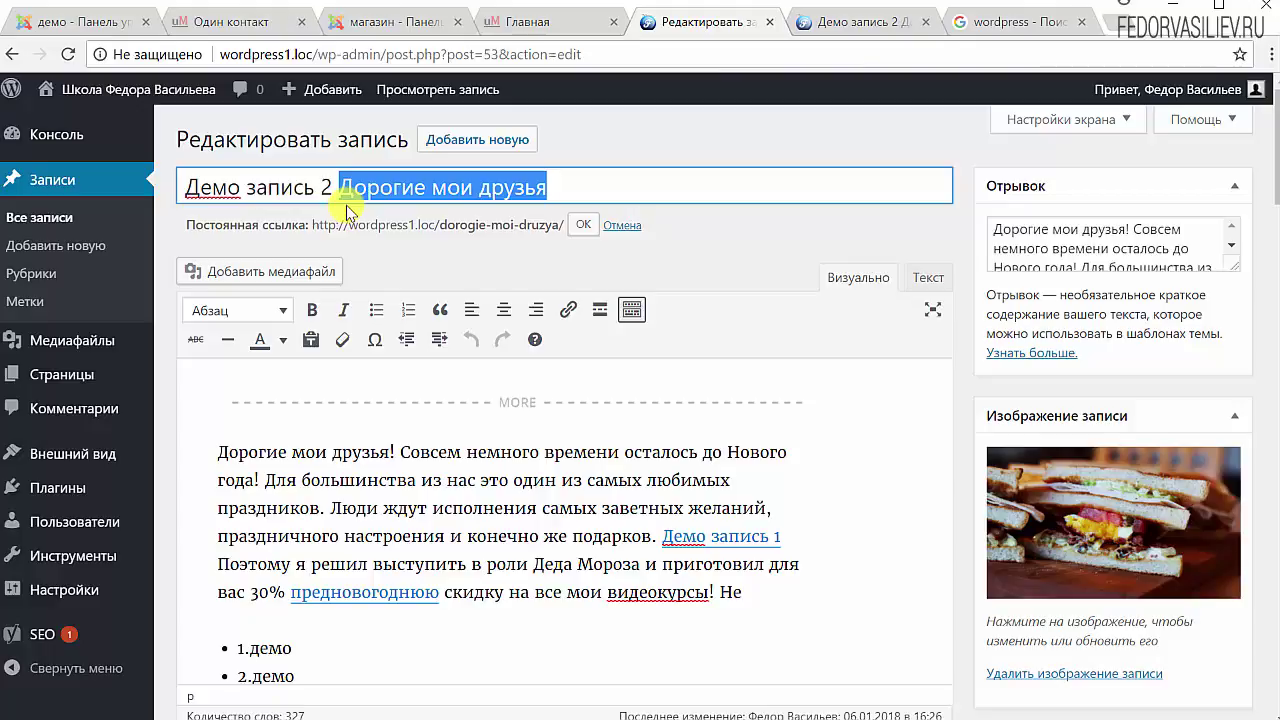
pyautogui.click(376, 193)
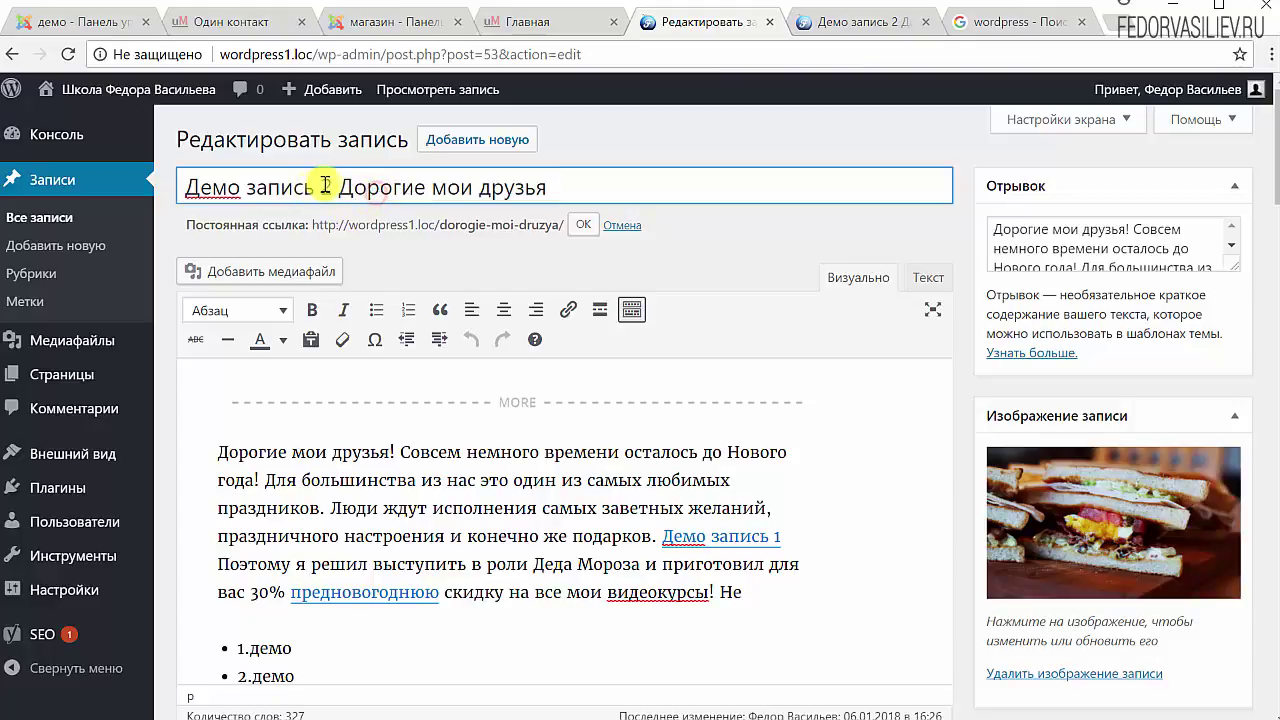
pyautogui.moveTo(563, 185); pyautogui.dragTo(339, 195)
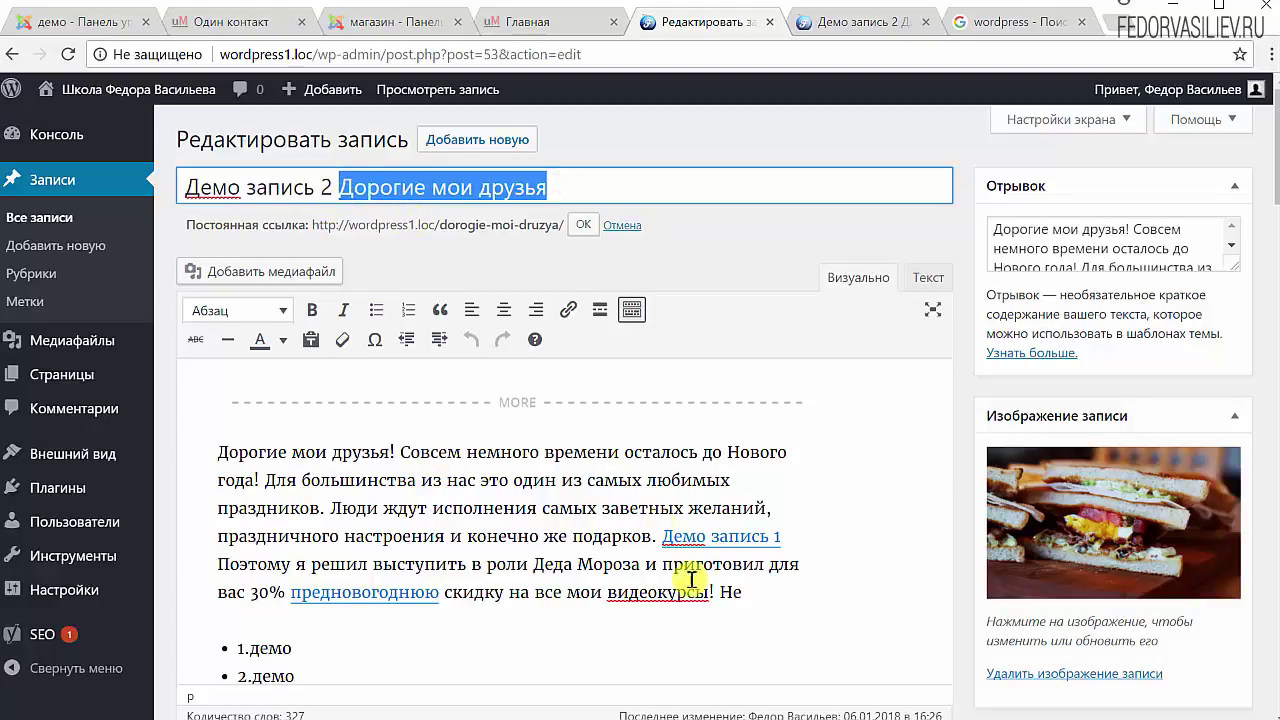
# - Highlight part of the first body paragraph and the phrase "Дорогие мои друзья" in the "Демо запись 3" subheading
pyautogui.moveTo(748, 597); pyautogui.dragTo(423, 482)
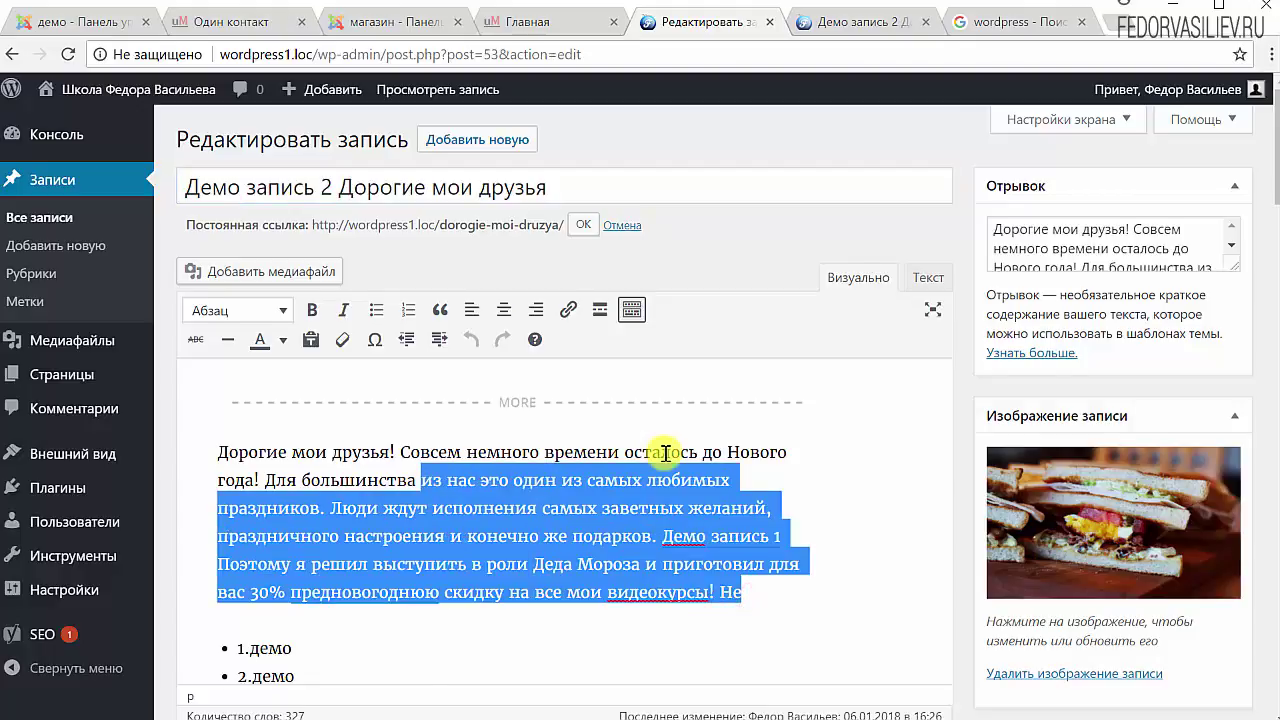
pyautogui.scroll(-3, 663, 449)
pyautogui.moveTo(760, 468); pyautogui.dragTo(428, 460)
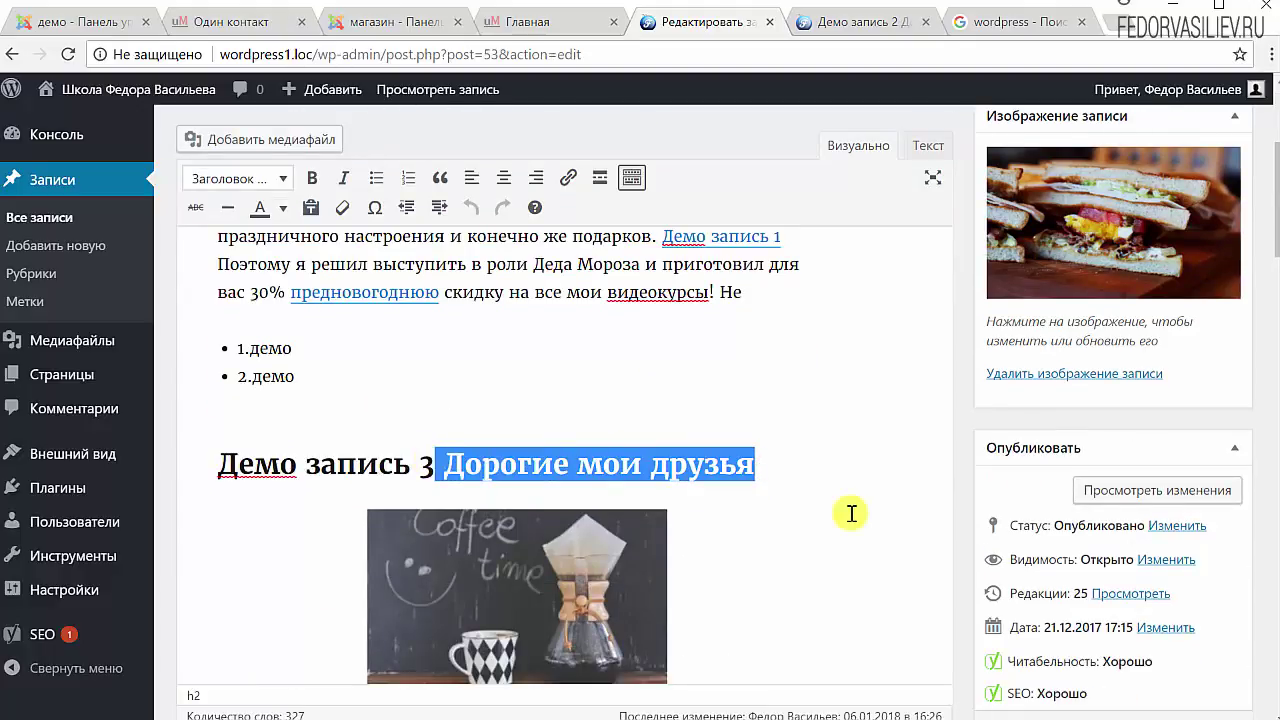
# - Inspect the alt attribute in the coffee image's settings, then close them without changes
pyautogui.scroll(-3, 846, 509)
pyautogui.click(567, 425)
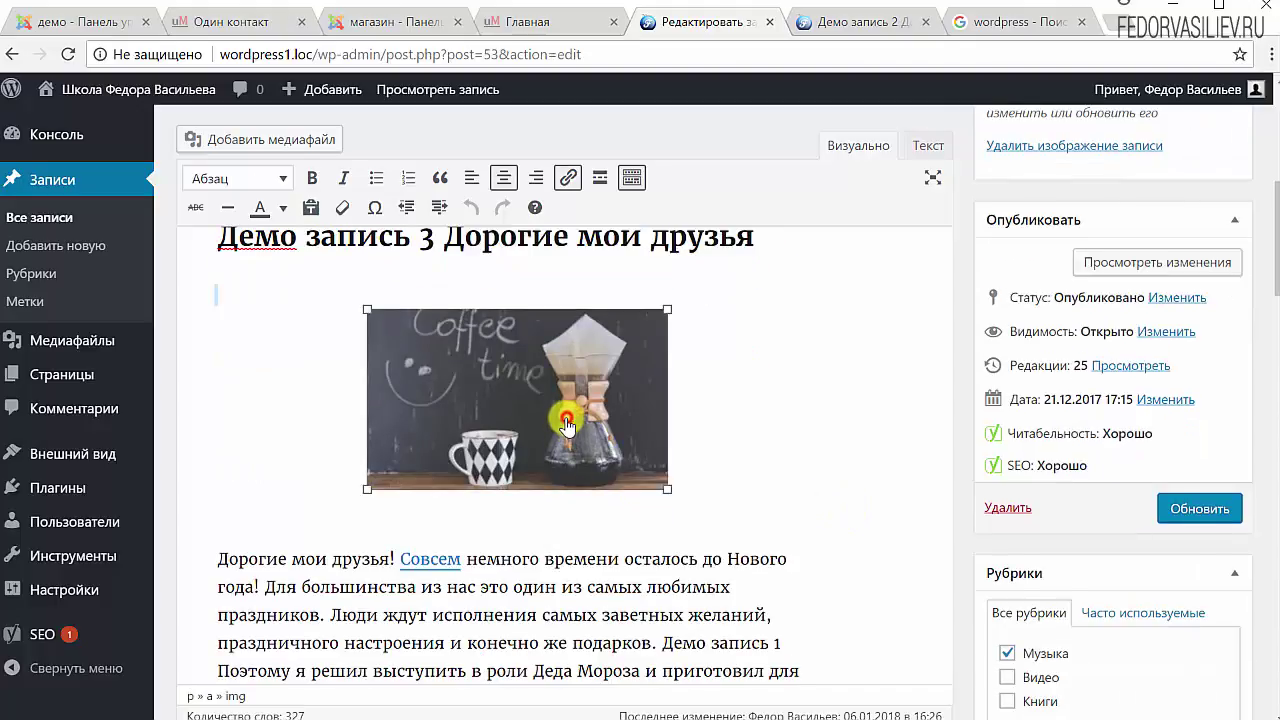
pyautogui.click(565, 281)
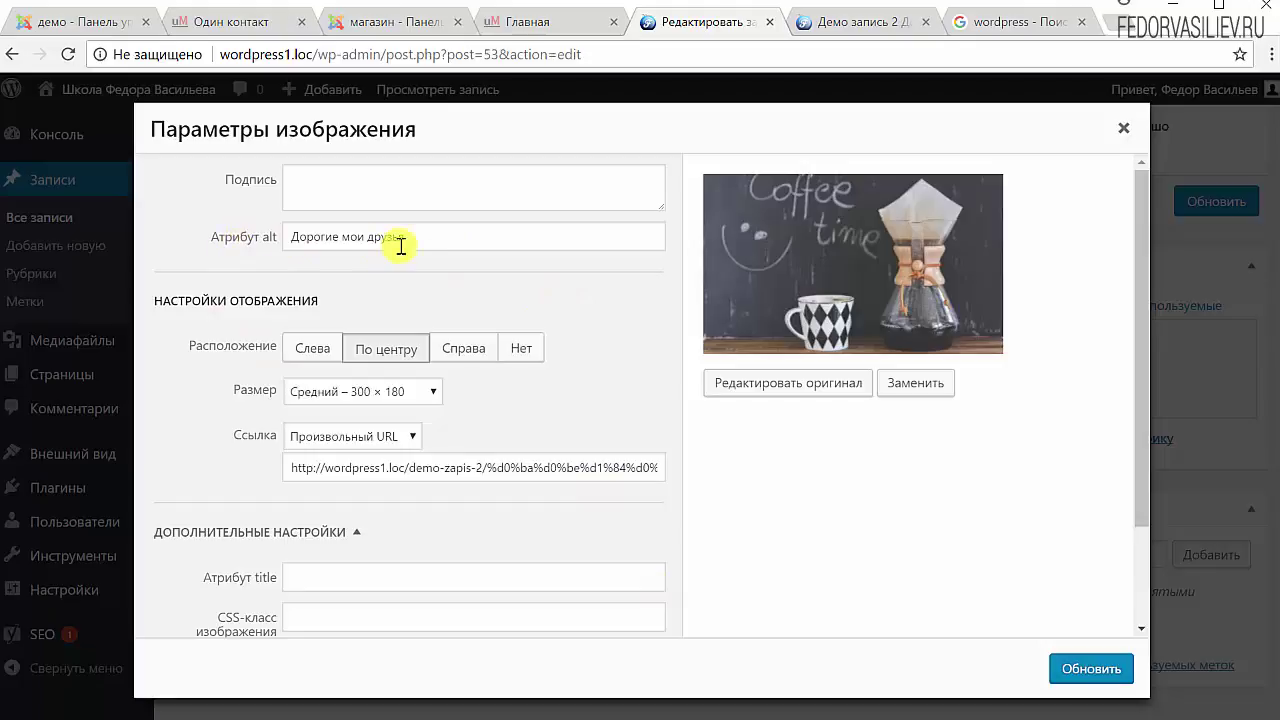
pyautogui.moveTo(423, 237); pyautogui.dragTo(288, 247)
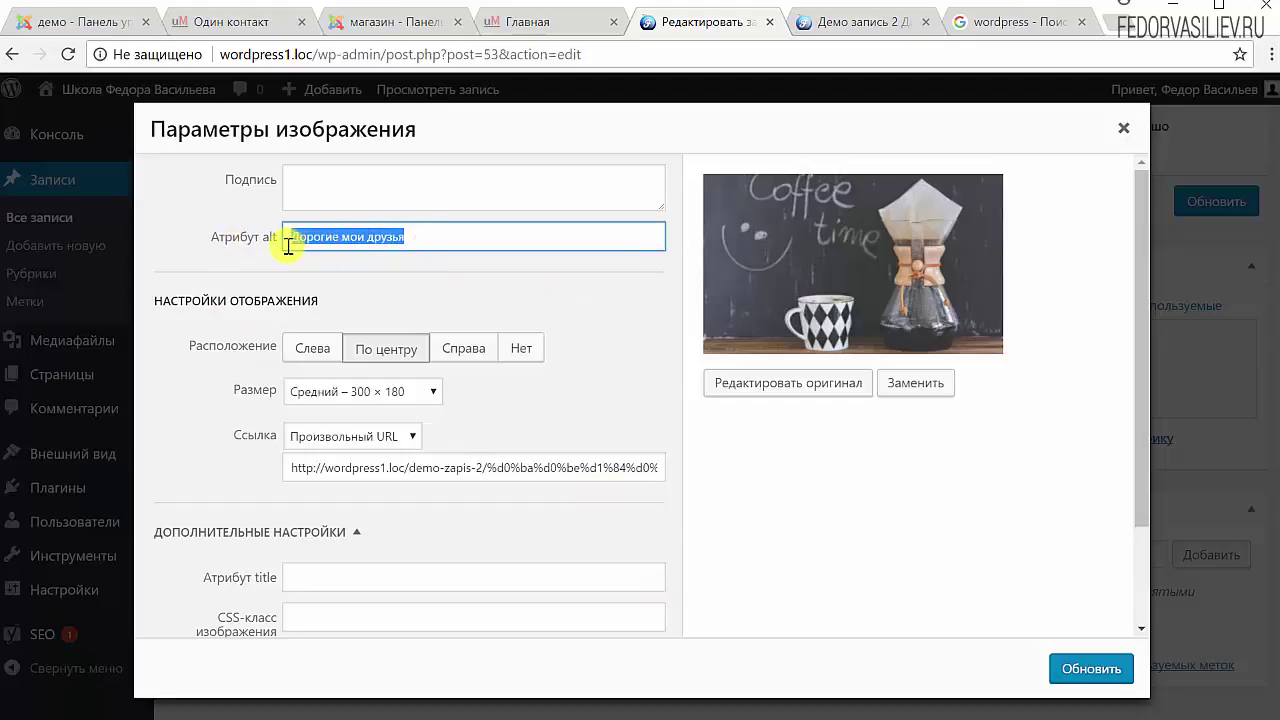
pyautogui.click(450, 232)
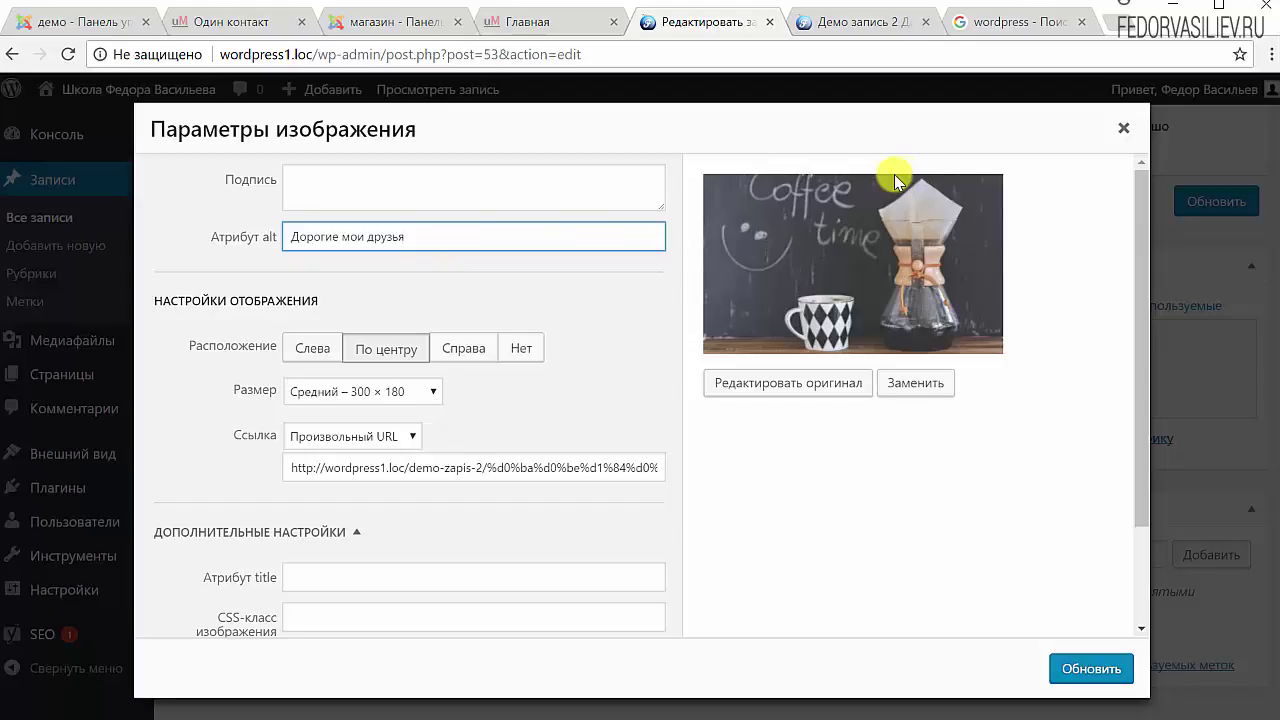
pyautogui.click(1122, 128)
# - Look through the rest of the post text and highlight the focus keyword in its field again
pyautogui.scroll(-1, 746, 397)
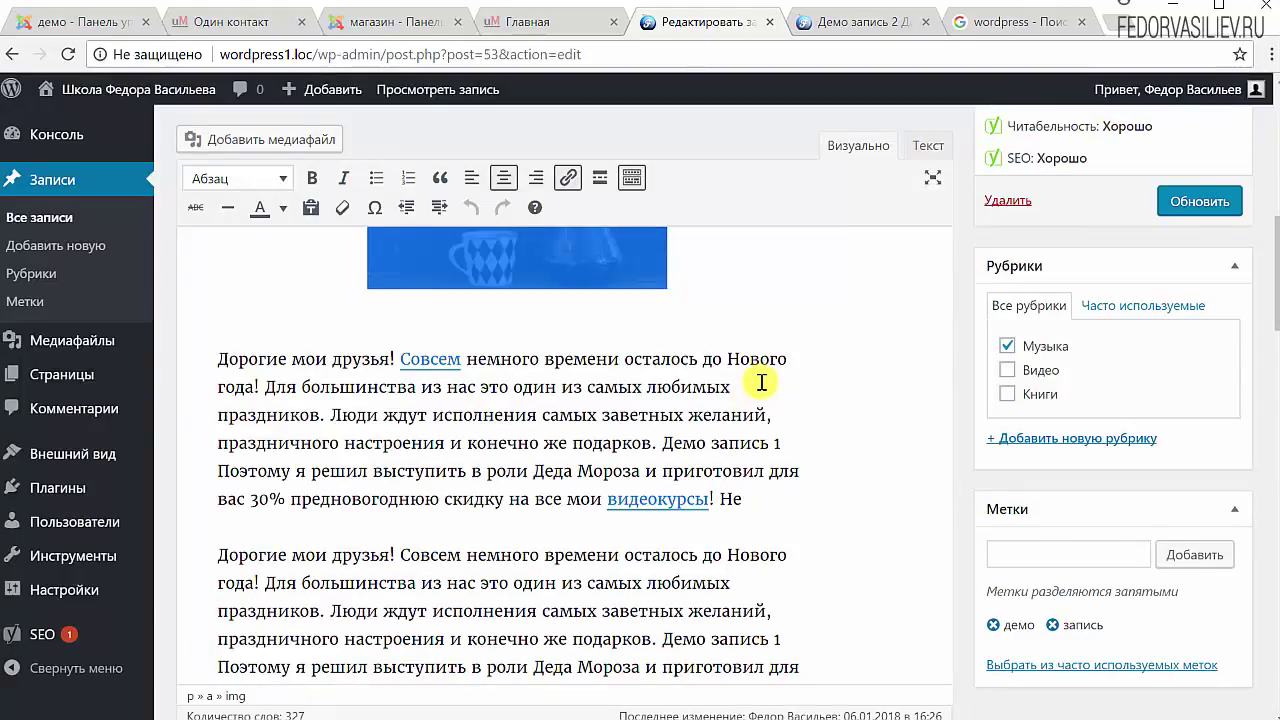
pyautogui.scroll(-2, 761, 382)
pyautogui.scroll(-1, 761, 382)
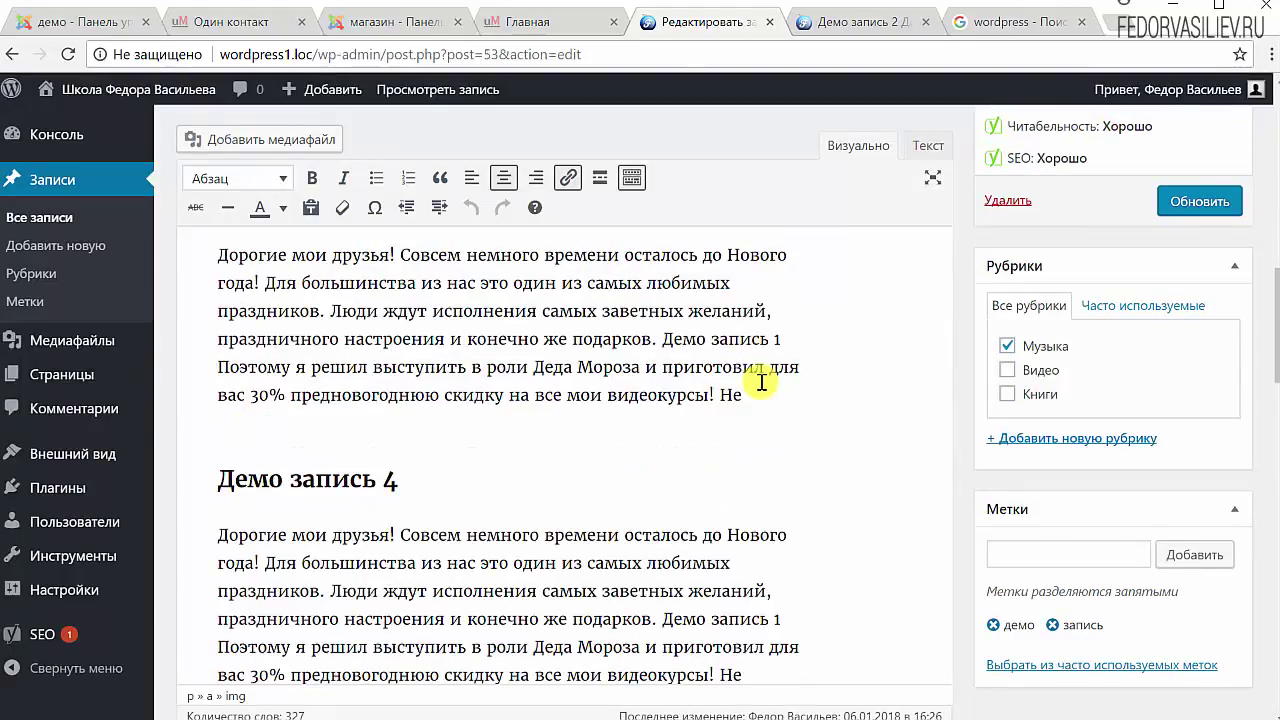
pyautogui.scroll(-8, 523, 429)
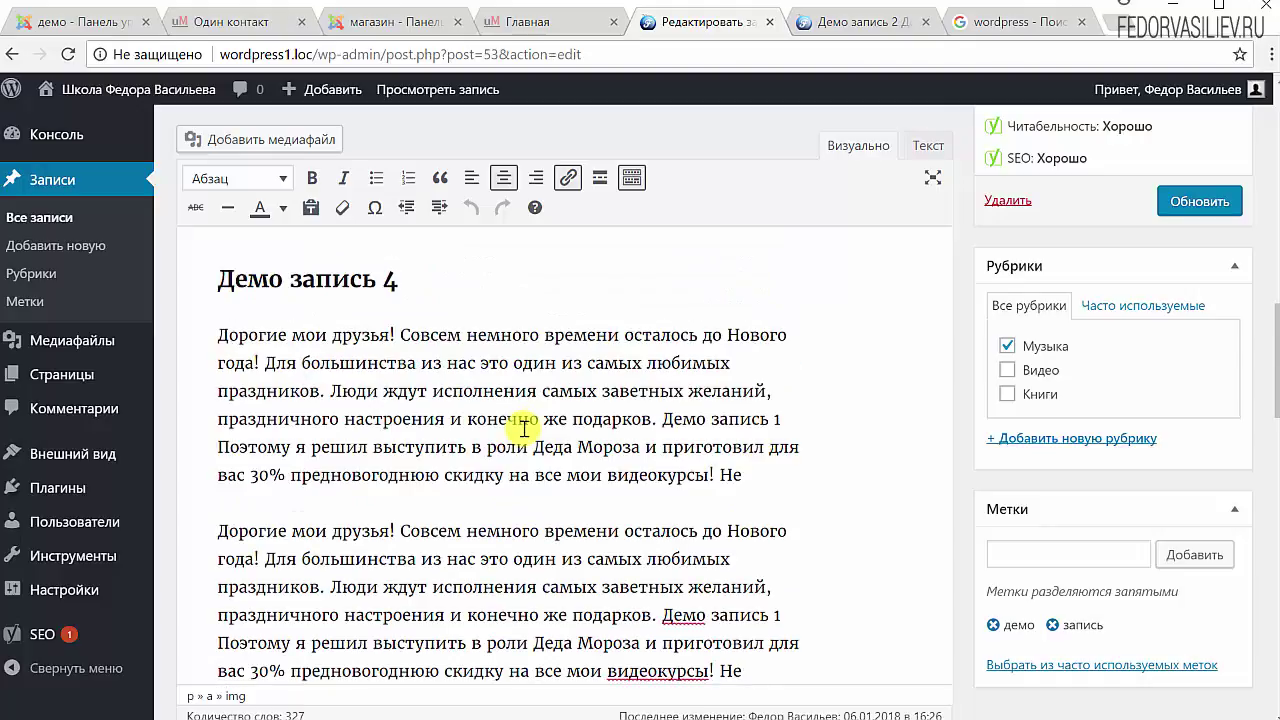
pyautogui.moveTo(445, 446); pyautogui.dragTo(237, 457)
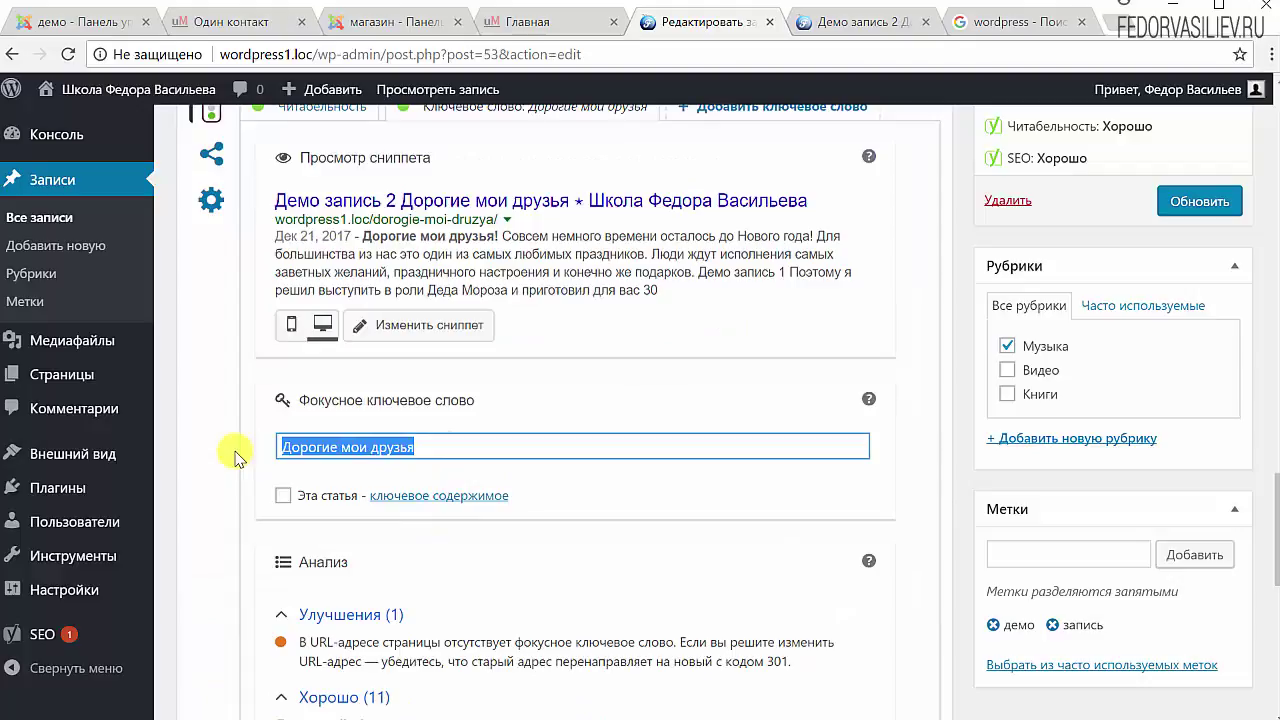
pyautogui.click(558, 386)
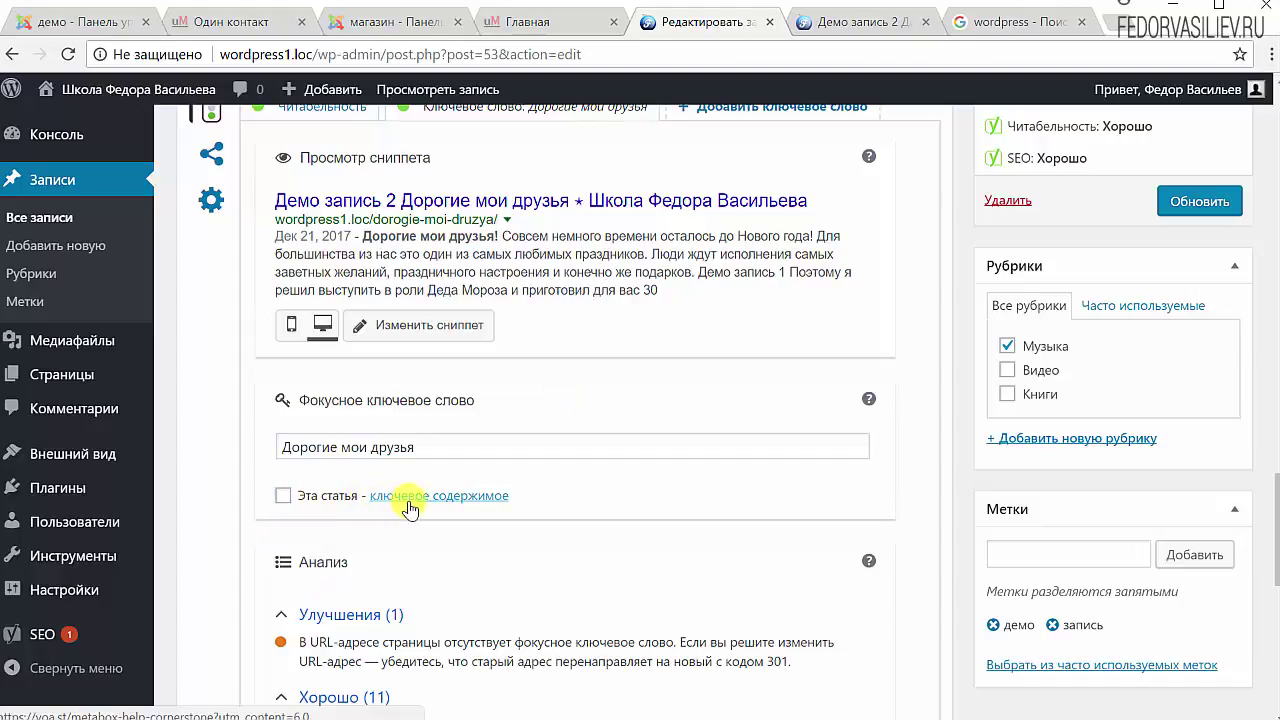
# - Mark the post as cornerstone content, check its SEO rating and the "Проблемы" findings, and remove the mark
pyautogui.click(282, 497)
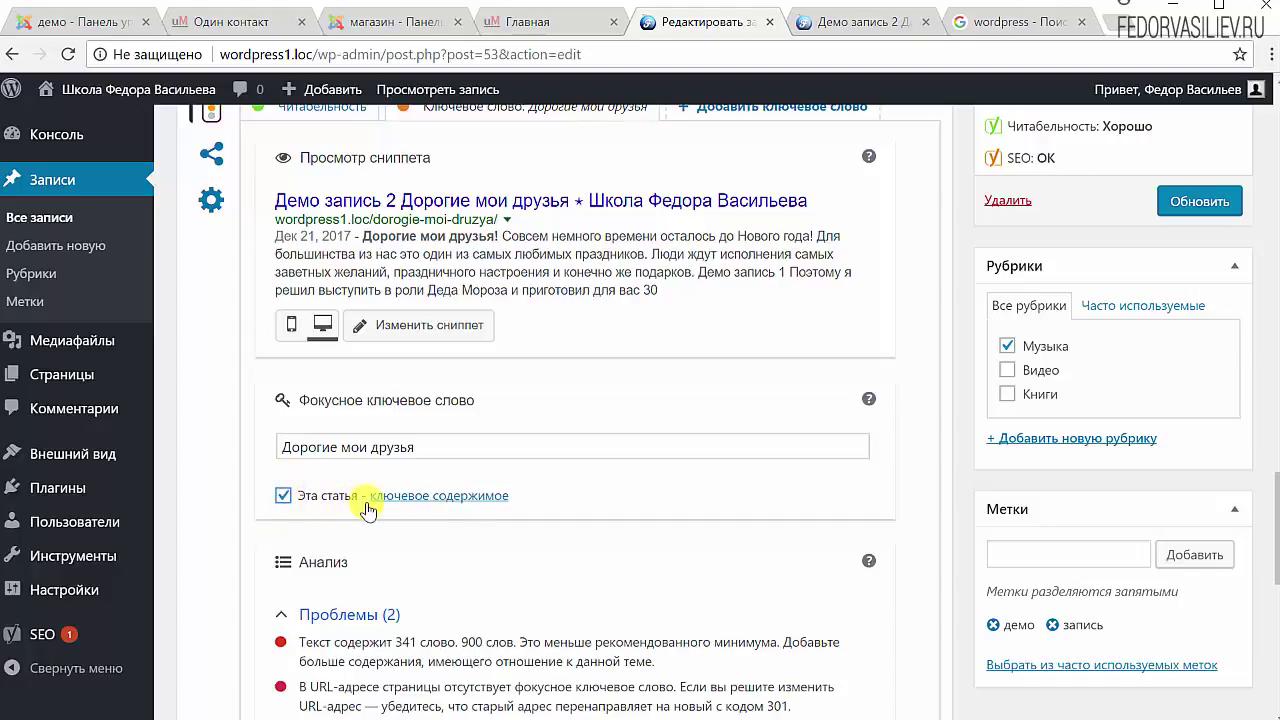
pyautogui.scroll(3, 829, 389)
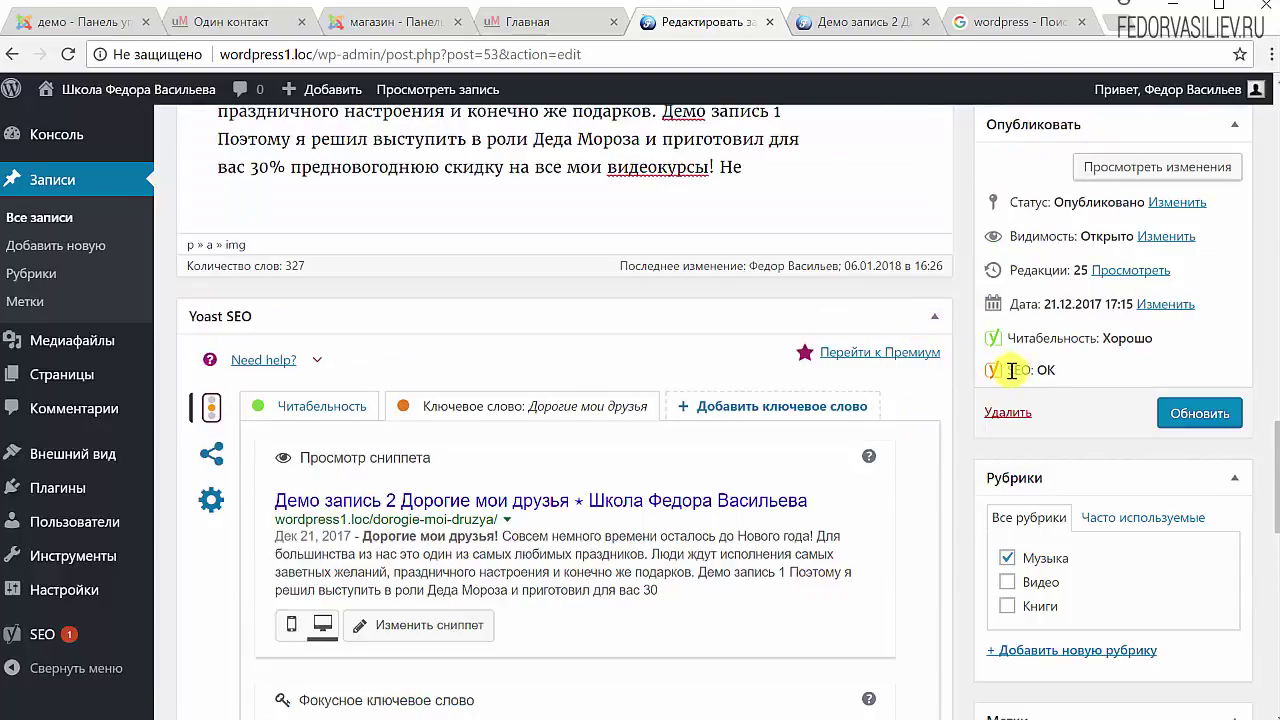
pyautogui.moveTo(1051, 370); pyautogui.dragTo(985, 388)
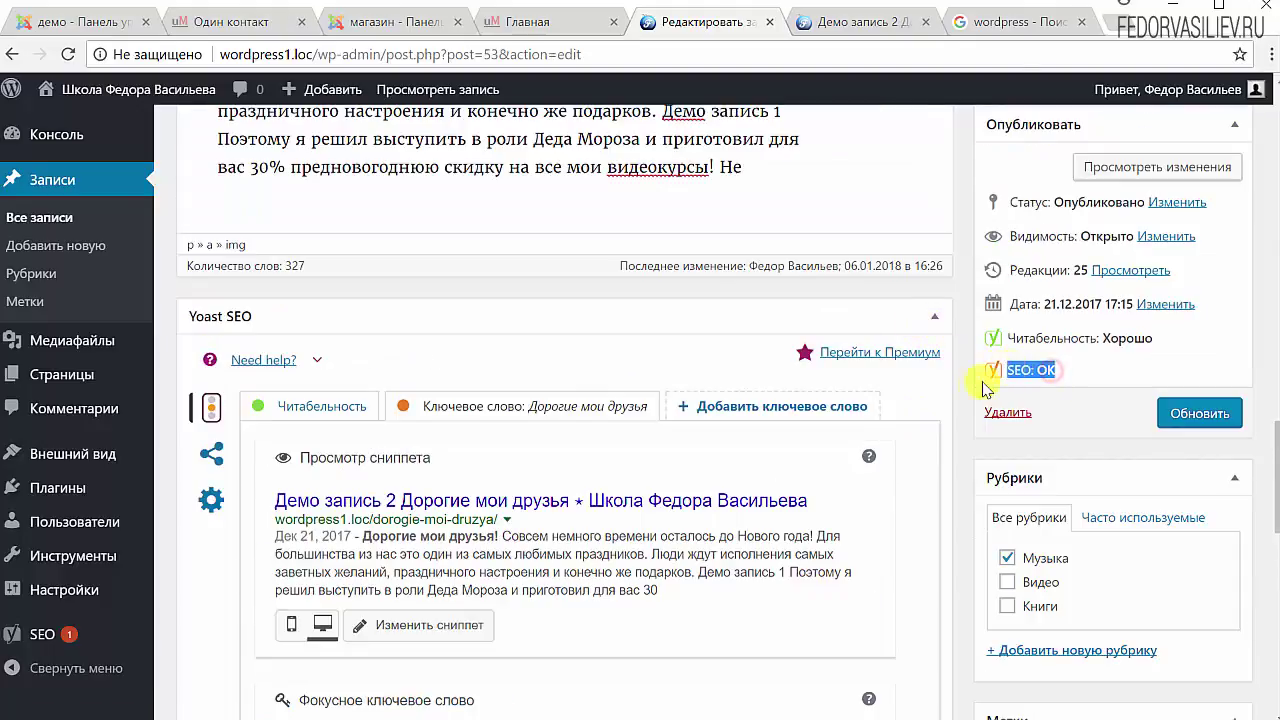
pyautogui.scroll(-4, 934, 506)
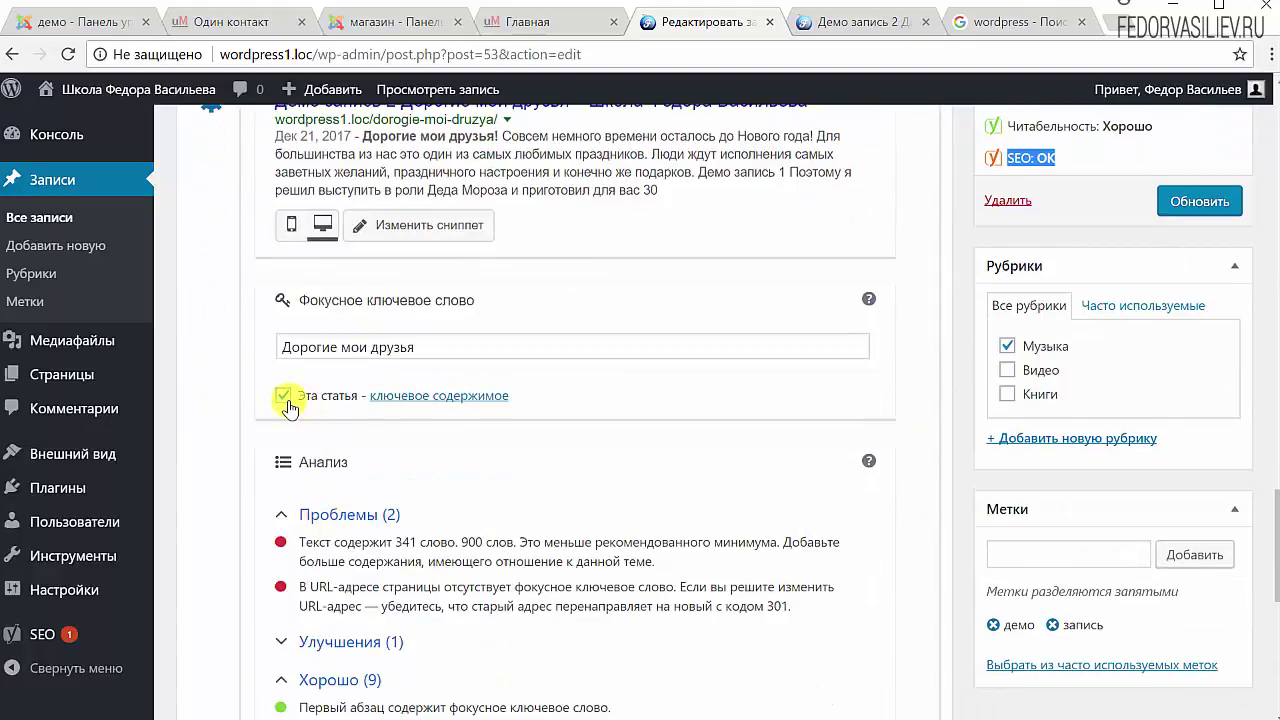
pyautogui.scroll(-2, 285, 420)
pyautogui.moveTo(447, 406); pyautogui.dragTo(347, 362)
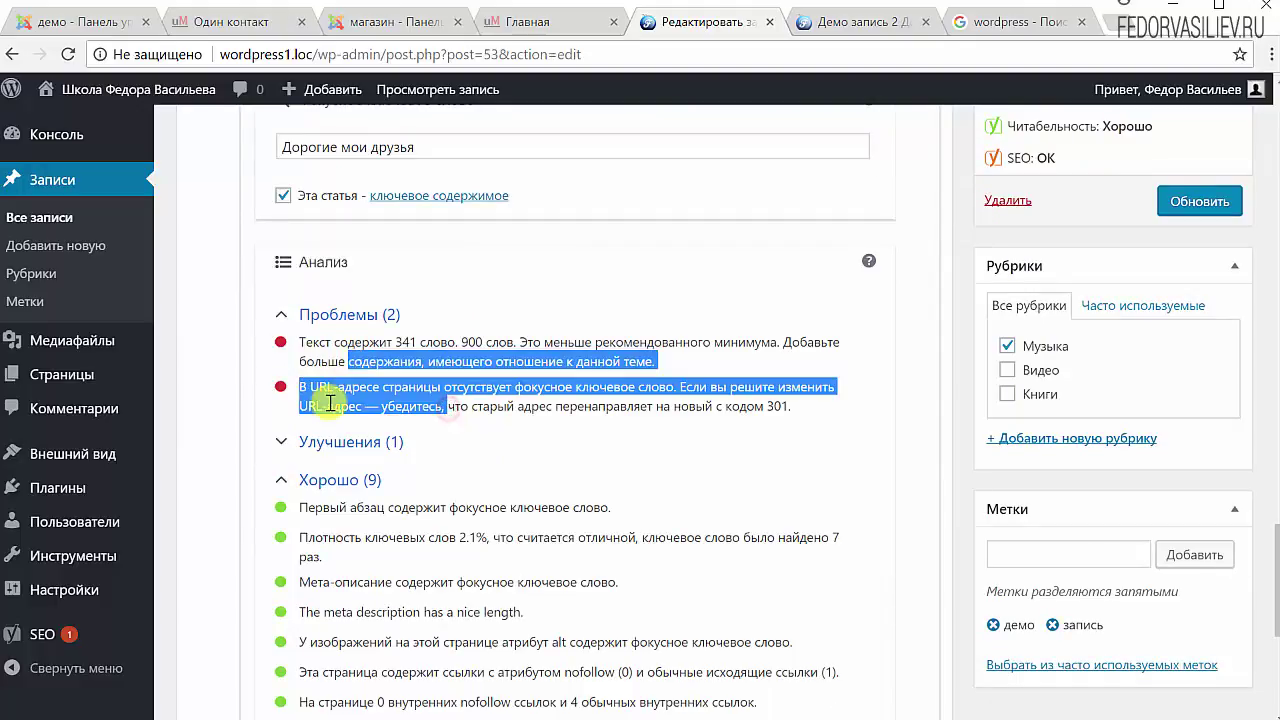
pyautogui.click(283, 195)
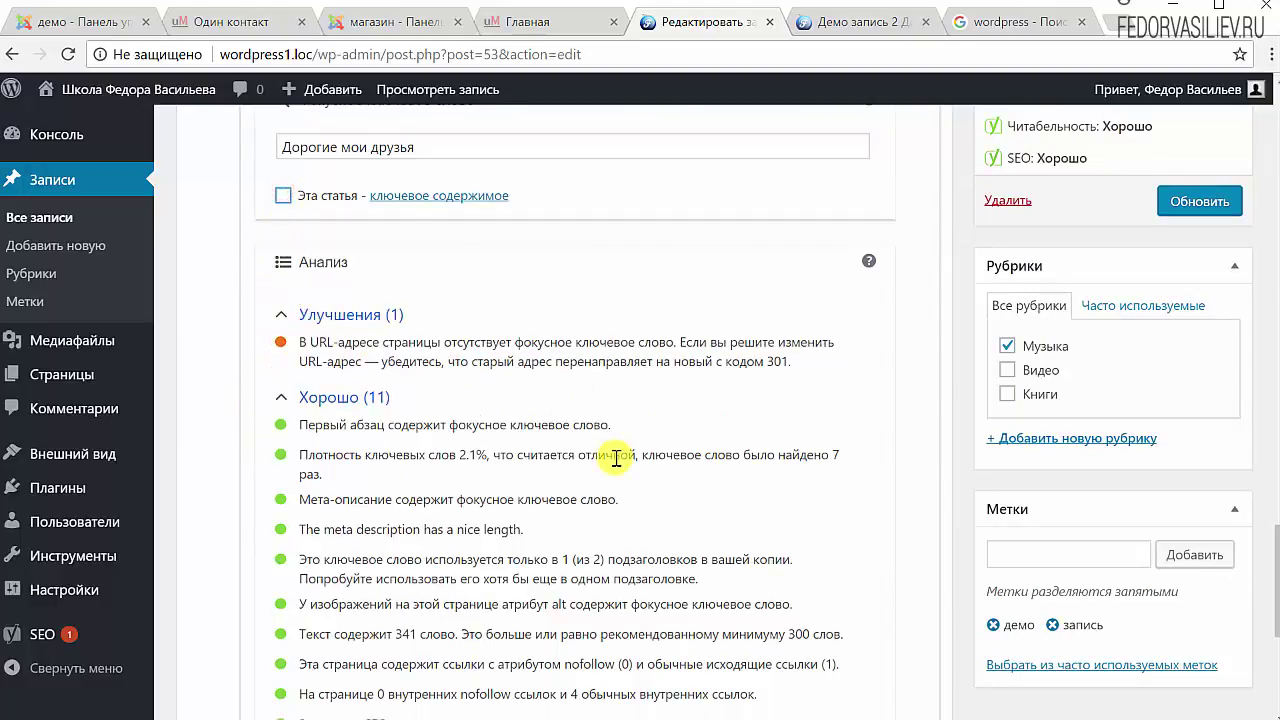
# - Review the post's body text and return to the focus keyword and analysis sections
pyautogui.scroll(2, 616, 457)
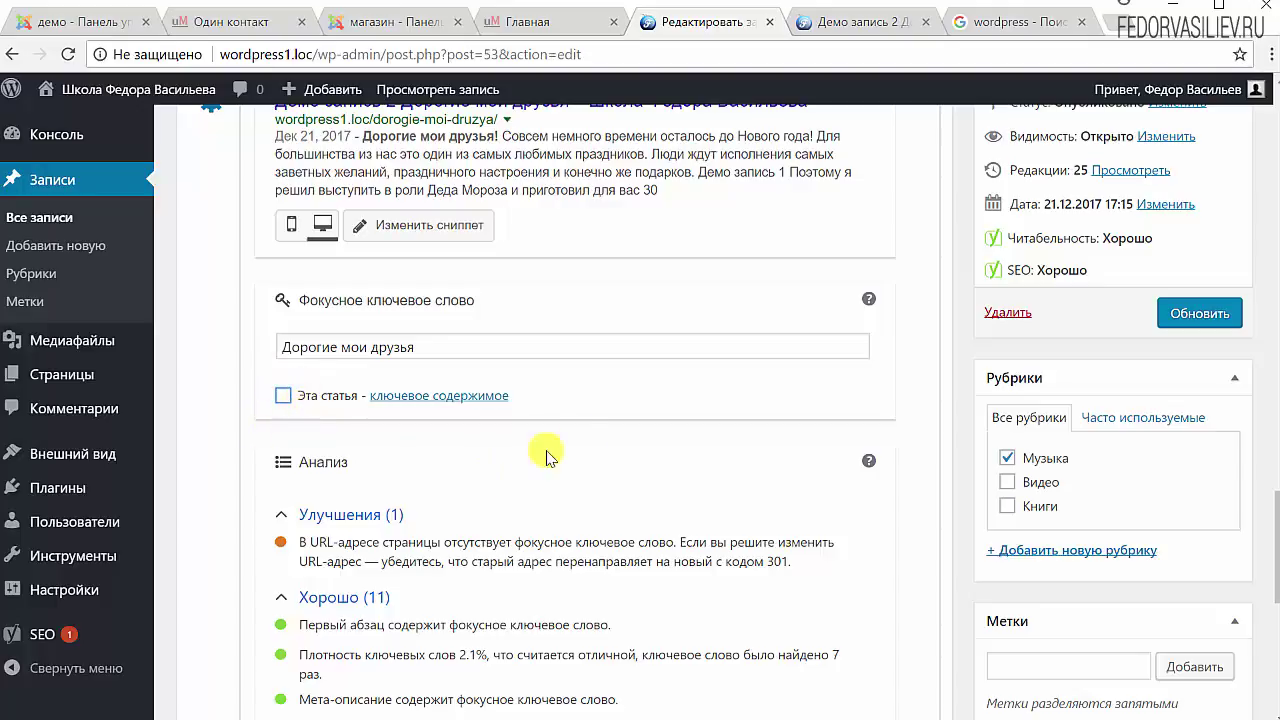
pyautogui.scroll(3, 590, 480)
pyautogui.scroll(6, 595, 487)
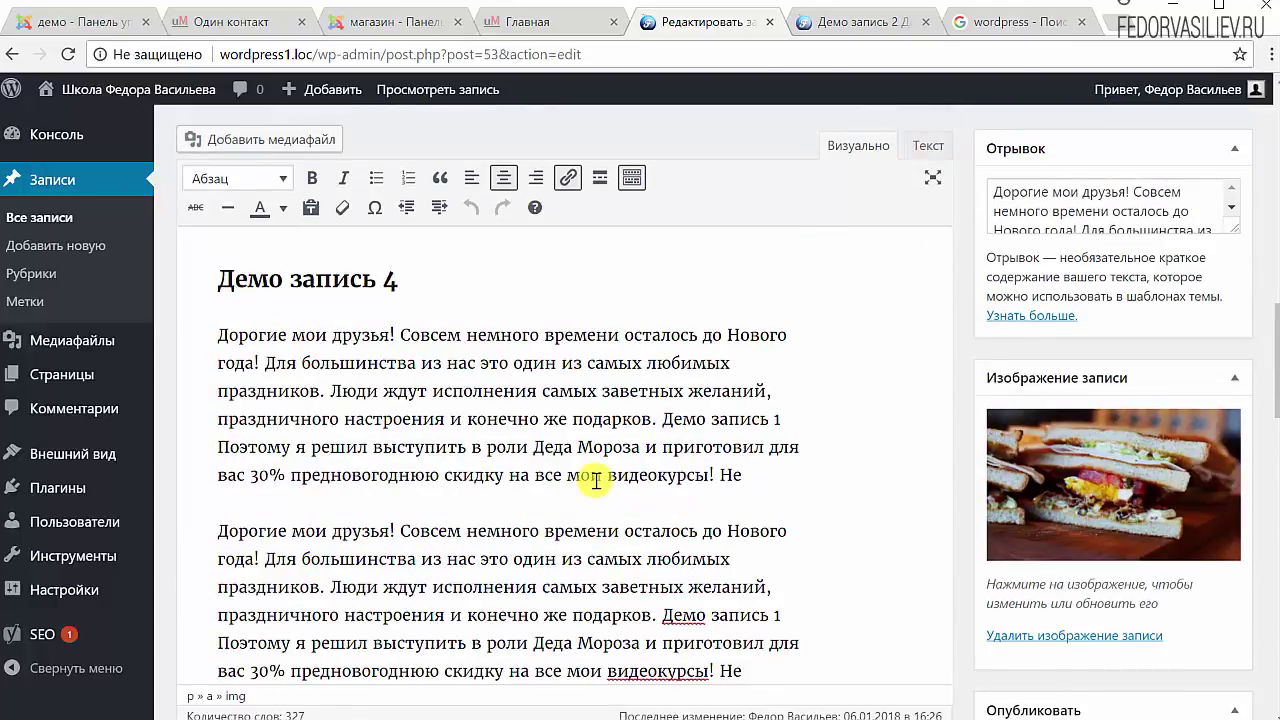
pyautogui.scroll(4, 596, 481)
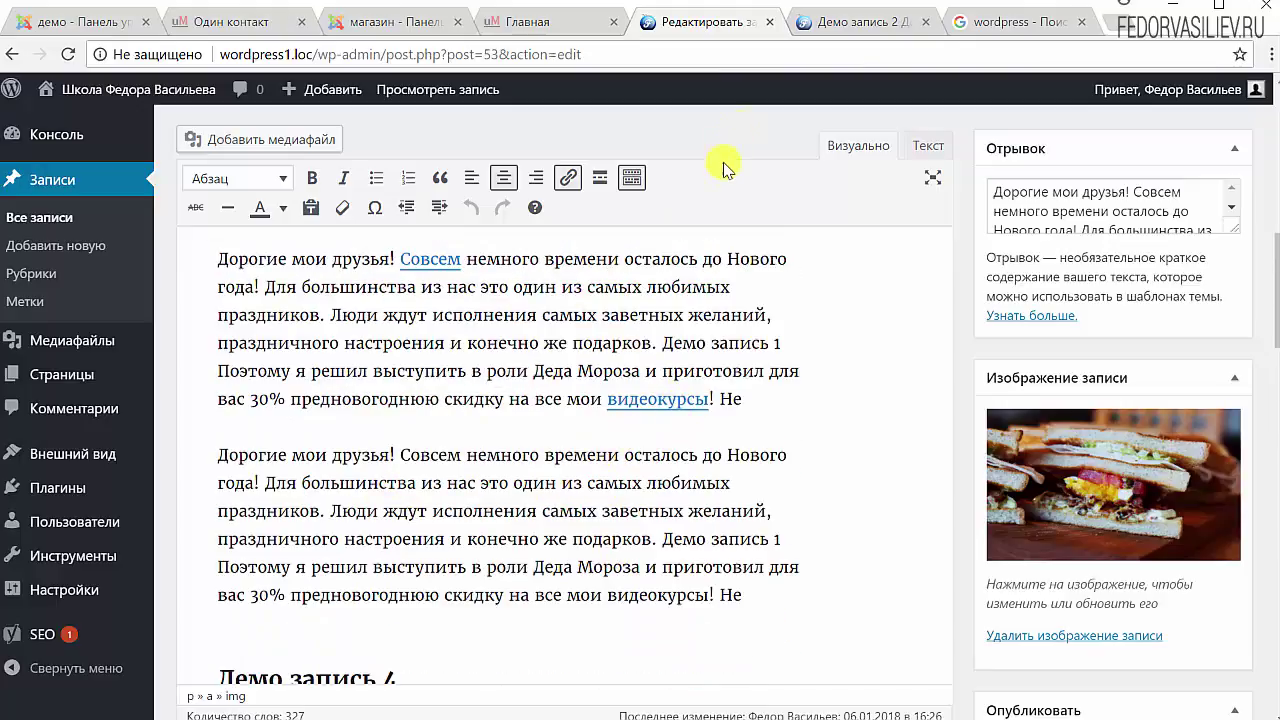
pyautogui.scroll(-4, 453, 413)
pyautogui.scroll(-4, 455, 405)
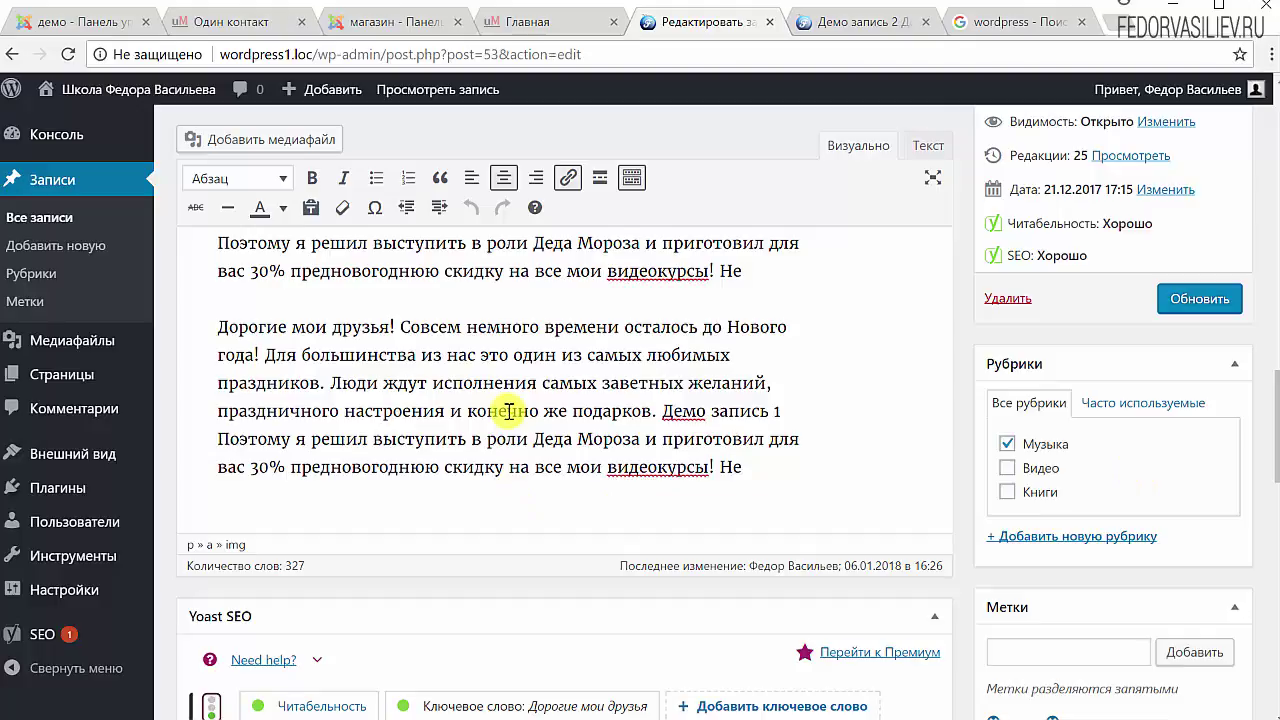
pyautogui.scroll(-6, 834, 253)
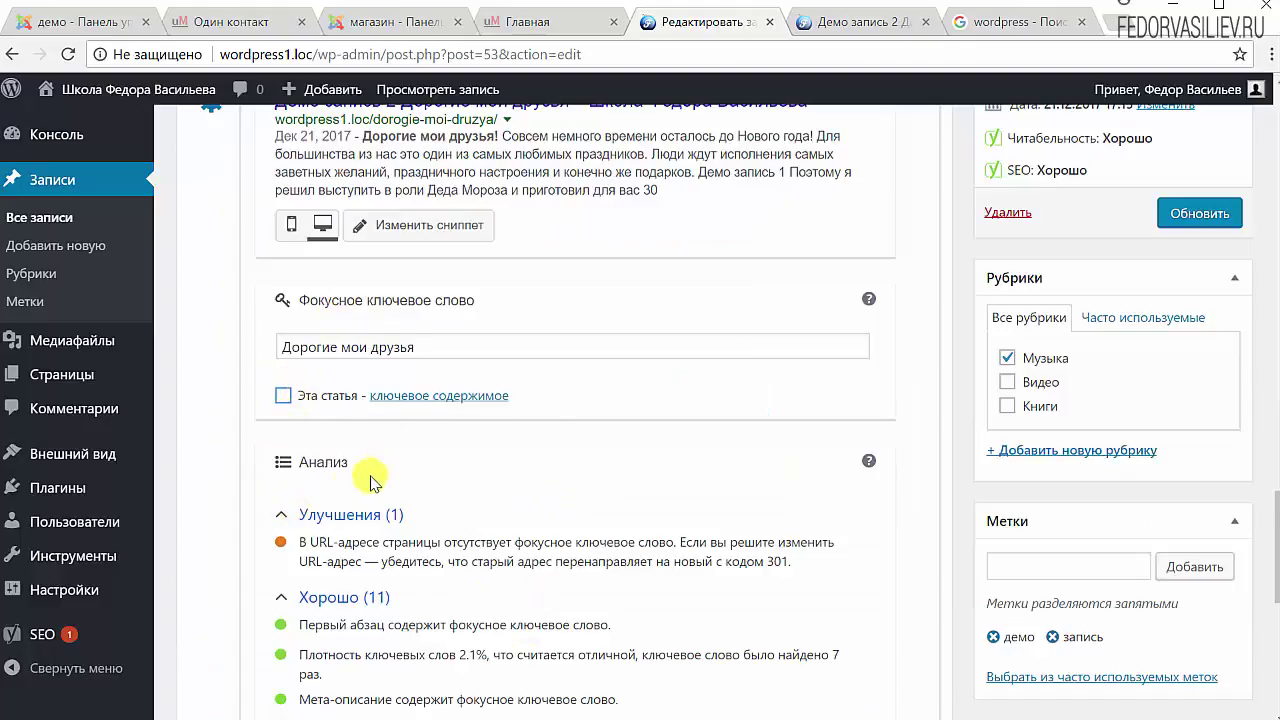
# - Mark the post as cornerstone content and highlight the findings under "Проблемы"
pyautogui.click(284, 396)
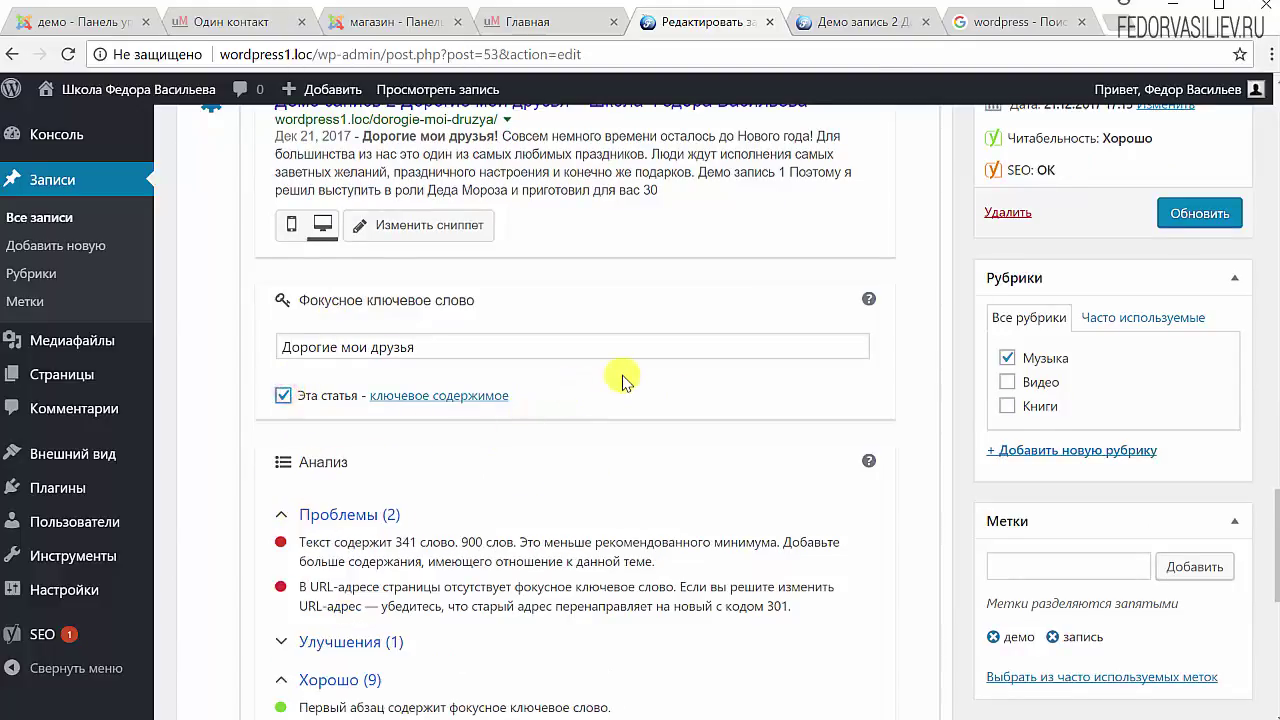
pyautogui.scroll(-1, 408, 443)
pyautogui.moveTo(452, 508); pyautogui.dragTo(430, 461)
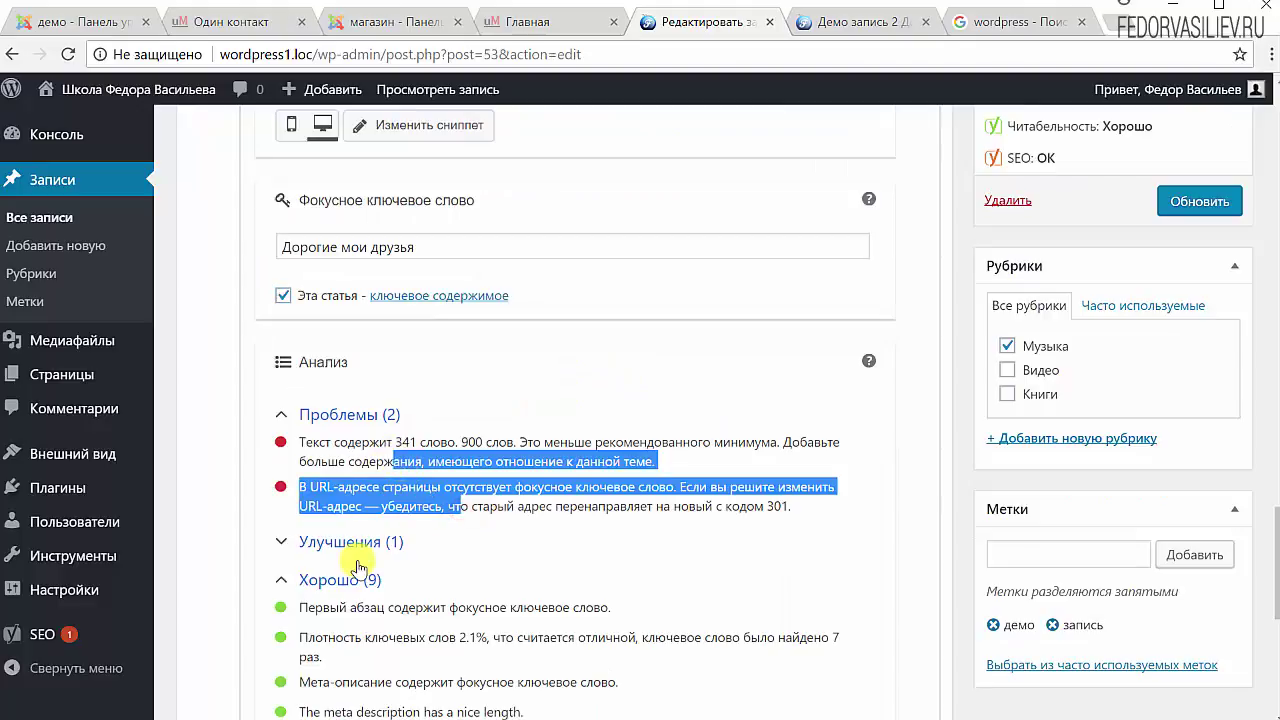
# - Examine the post's closing paragraphs by highlighting them, and compare them with the focus keyword and snippet sections
pyautogui.scroll(3, 1155, 375)
pyautogui.scroll(6, 465, 505)
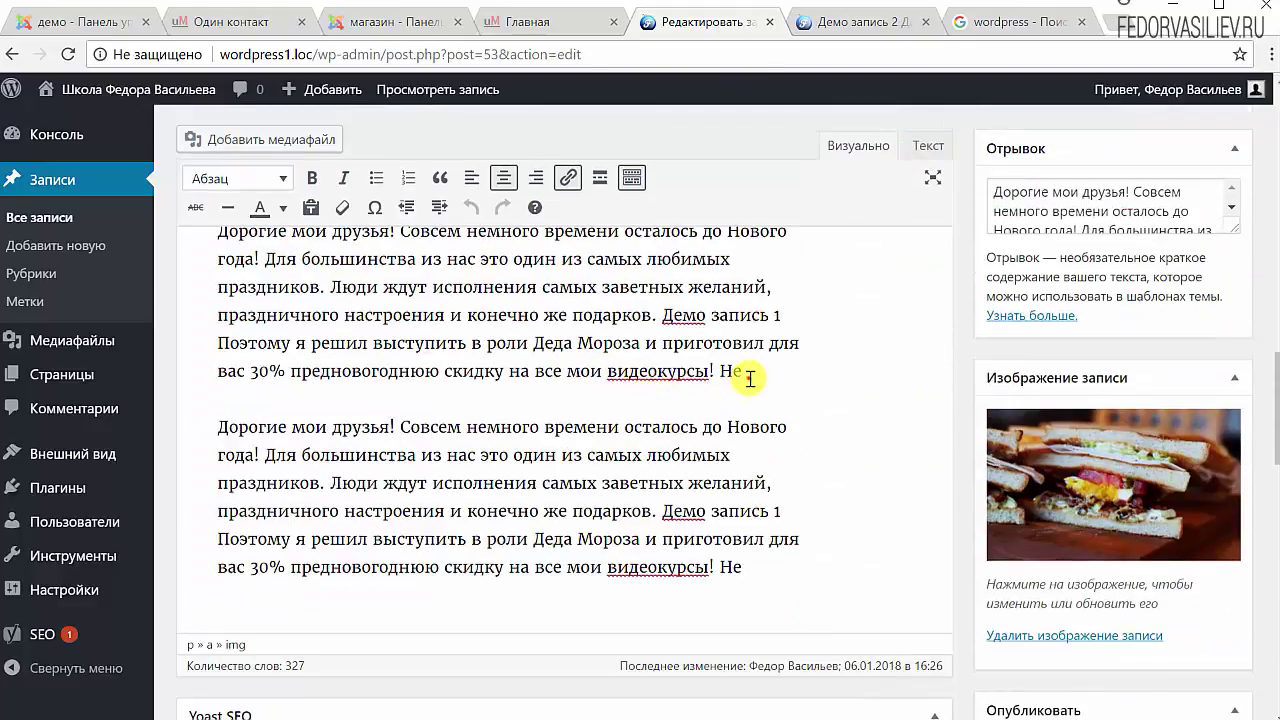
pyautogui.moveTo(748, 399); pyautogui.dragTo(410, 280)
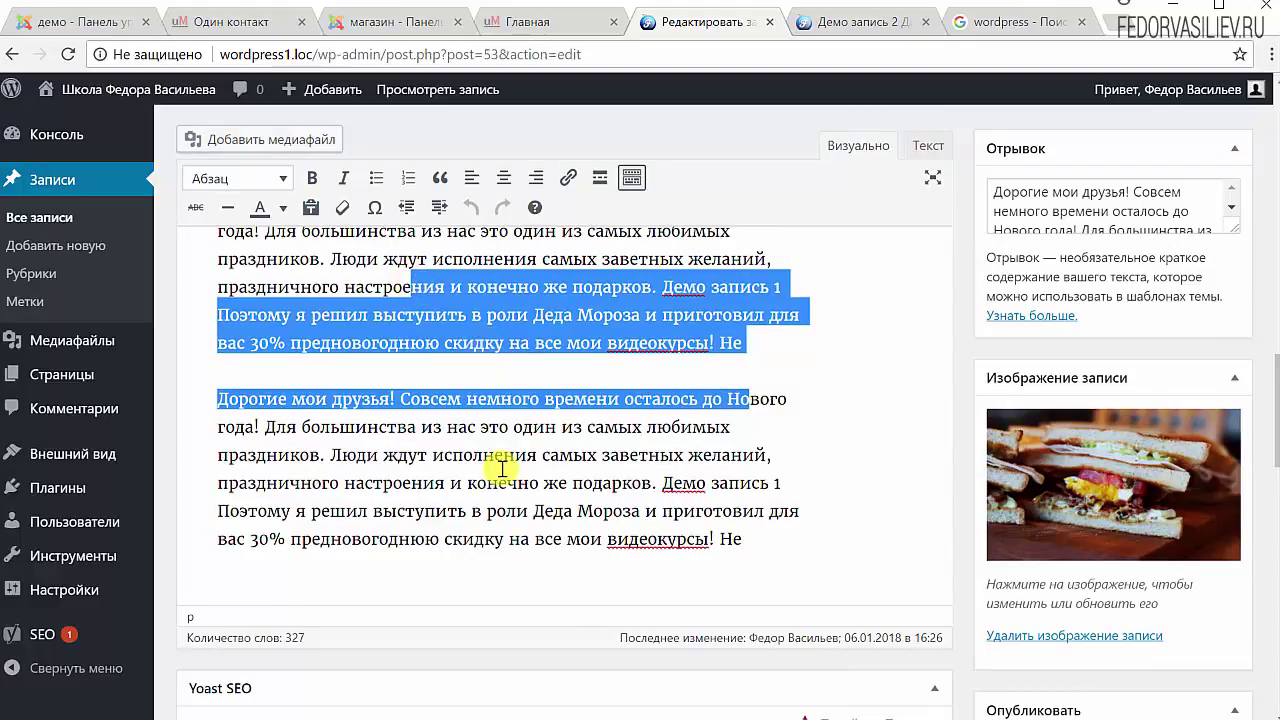
pyautogui.scroll(-5, 491, 600)
pyautogui.scroll(-1, 448, 629)
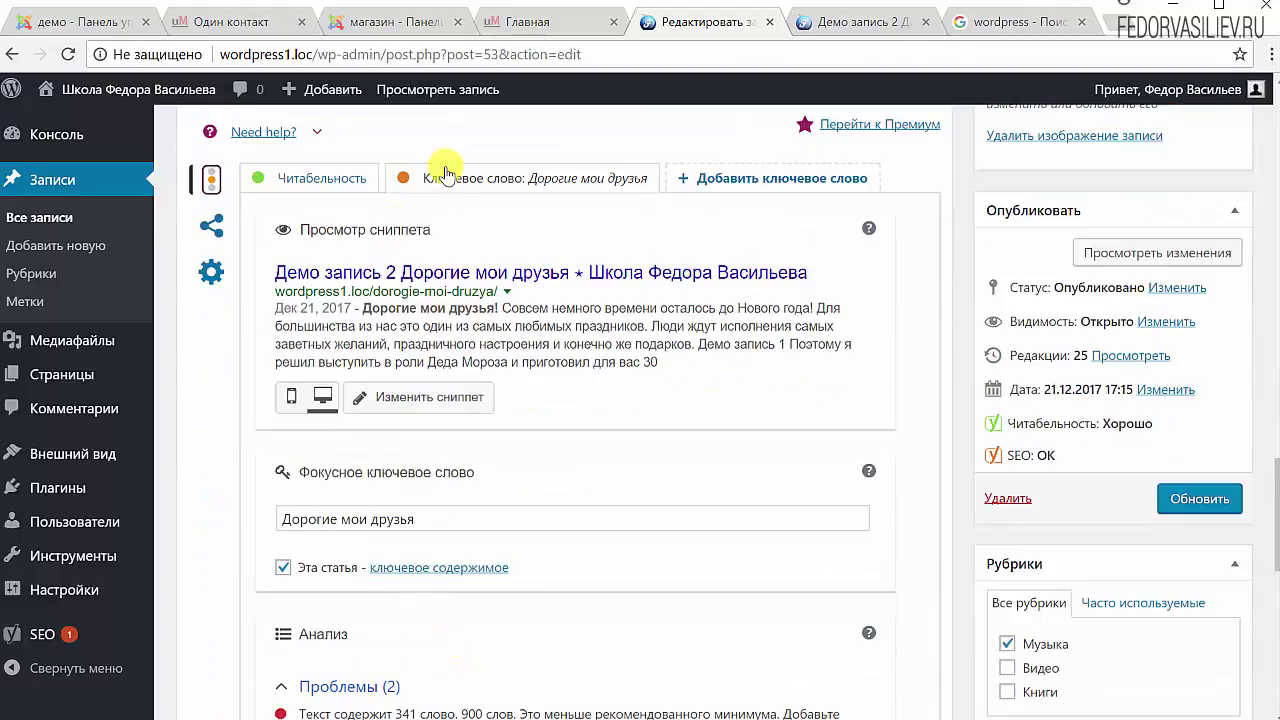
pyautogui.scroll(5, 490, 367)
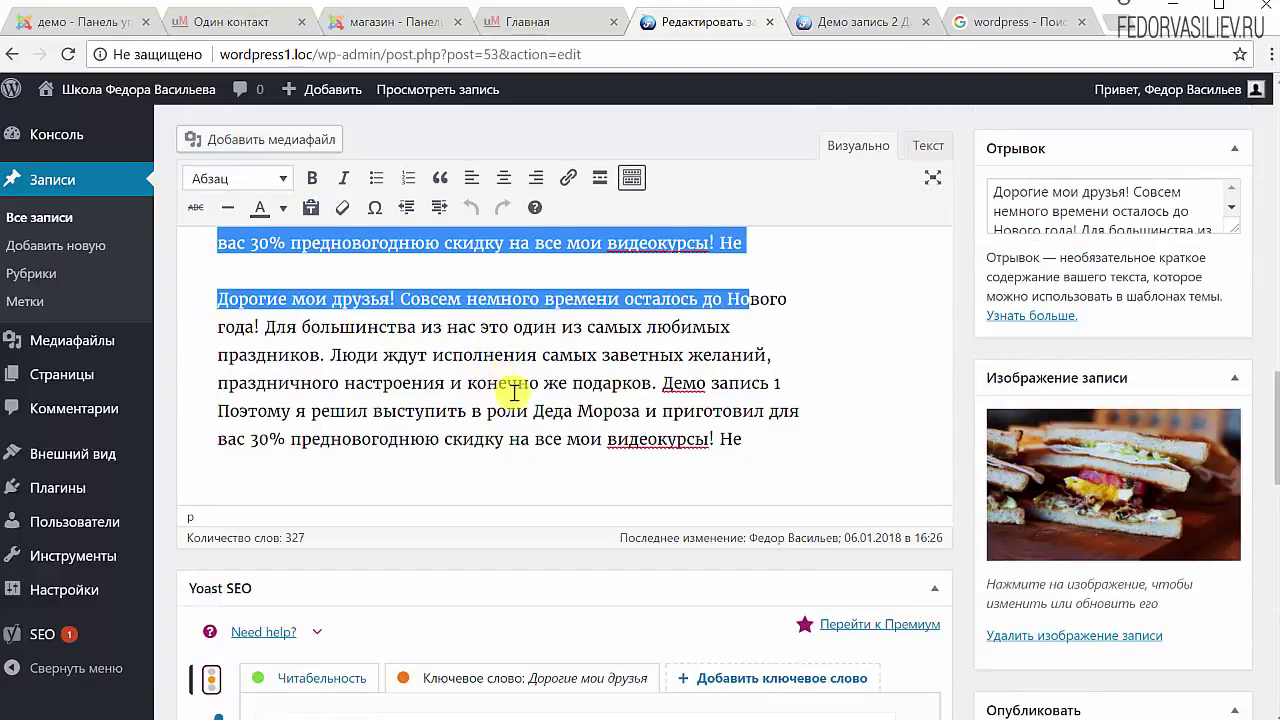
pyautogui.click(510, 385)
pyautogui.moveTo(704, 411); pyautogui.dragTo(433, 288)
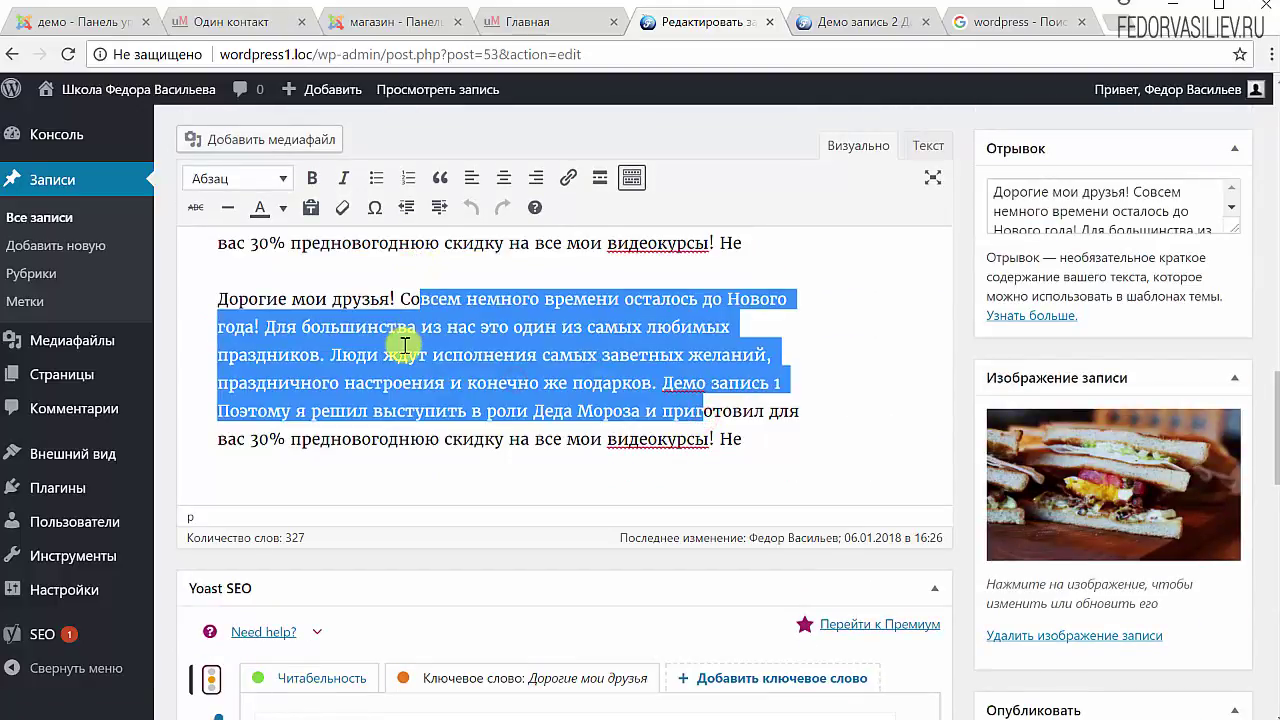
pyautogui.scroll(-4, 809, 286)
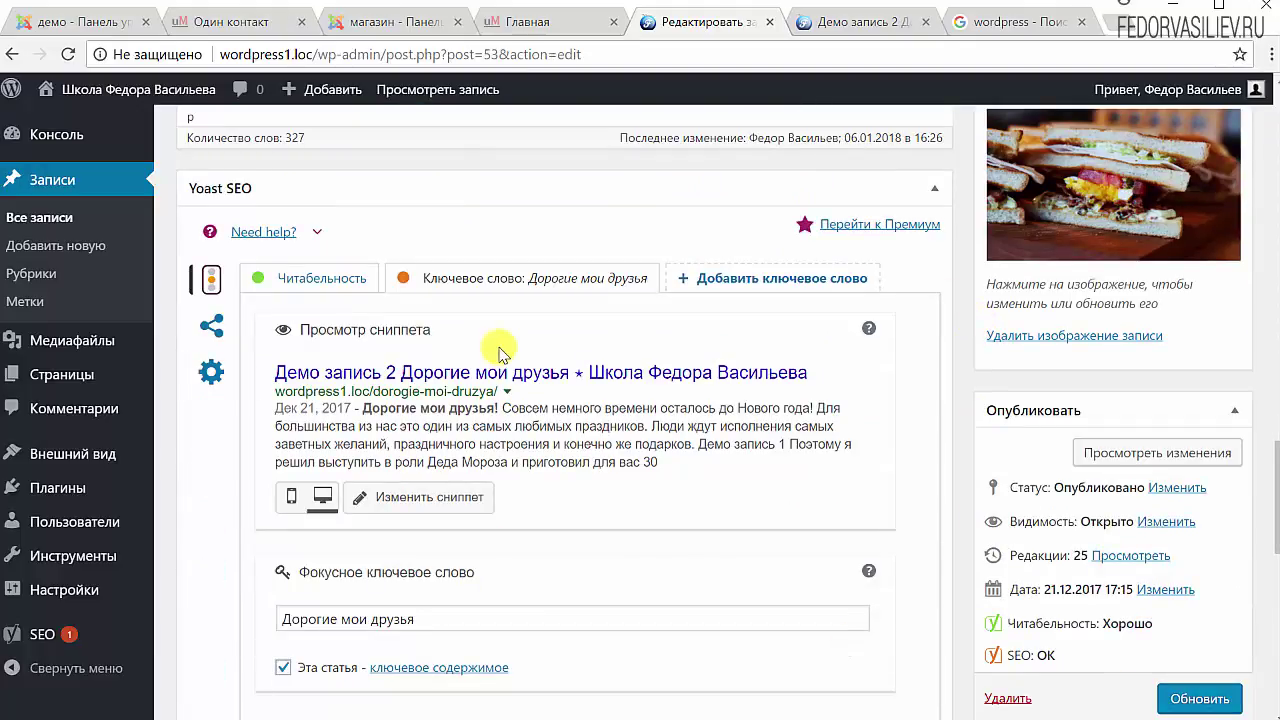
# - Remove the cornerstone content mark from the post and review the updated analysis and snippet sections
pyautogui.scroll(-3, 499, 352)
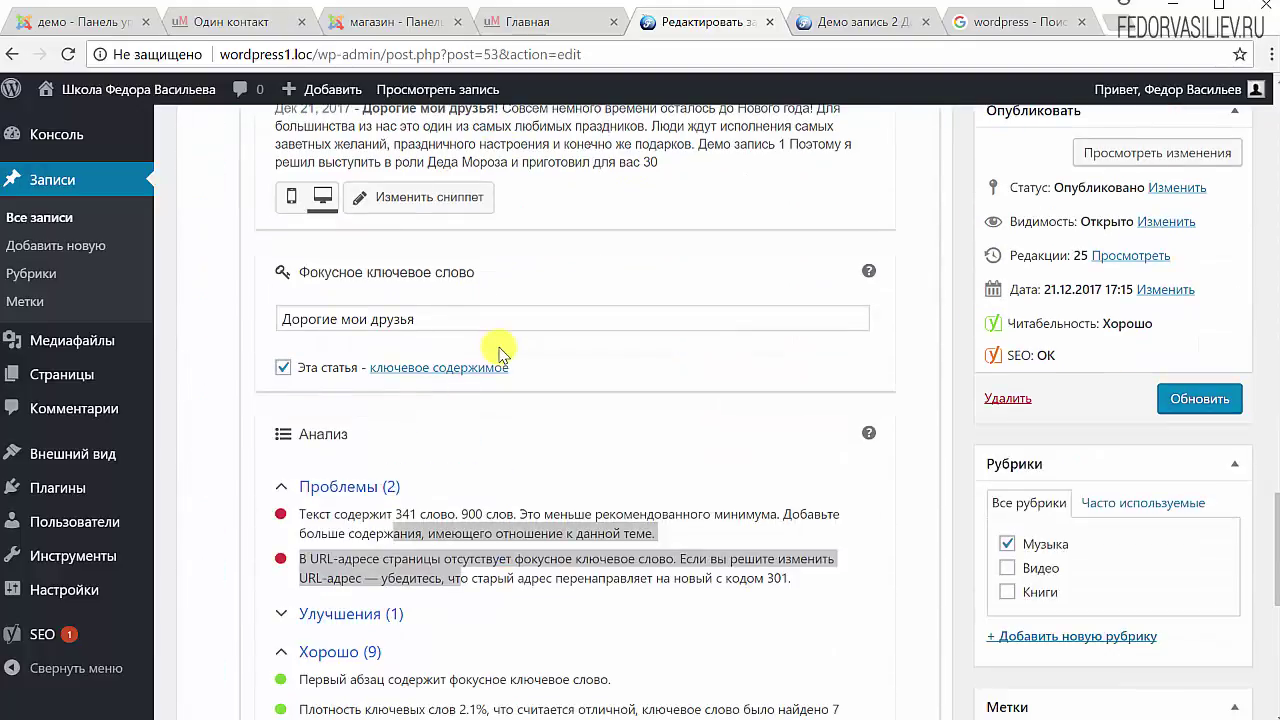
pyautogui.click(283, 369)
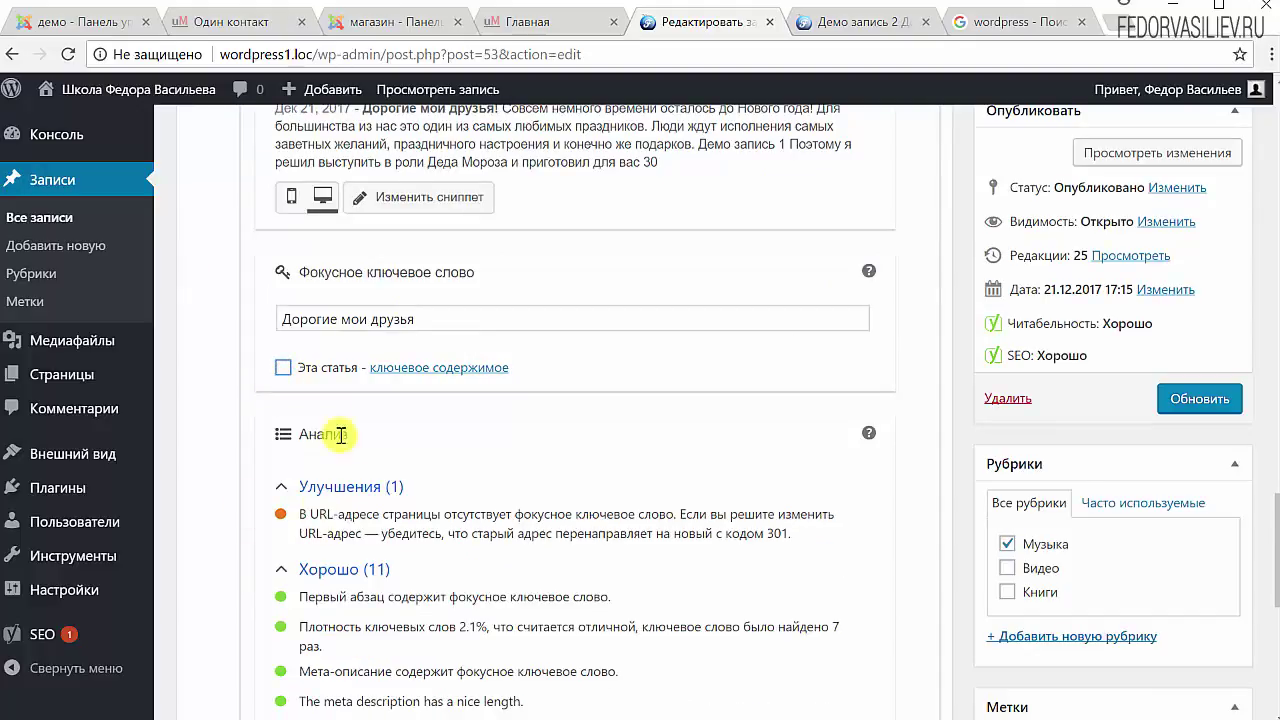
pyautogui.scroll(-4, 345, 437)
pyautogui.scroll(6, 830, 470)
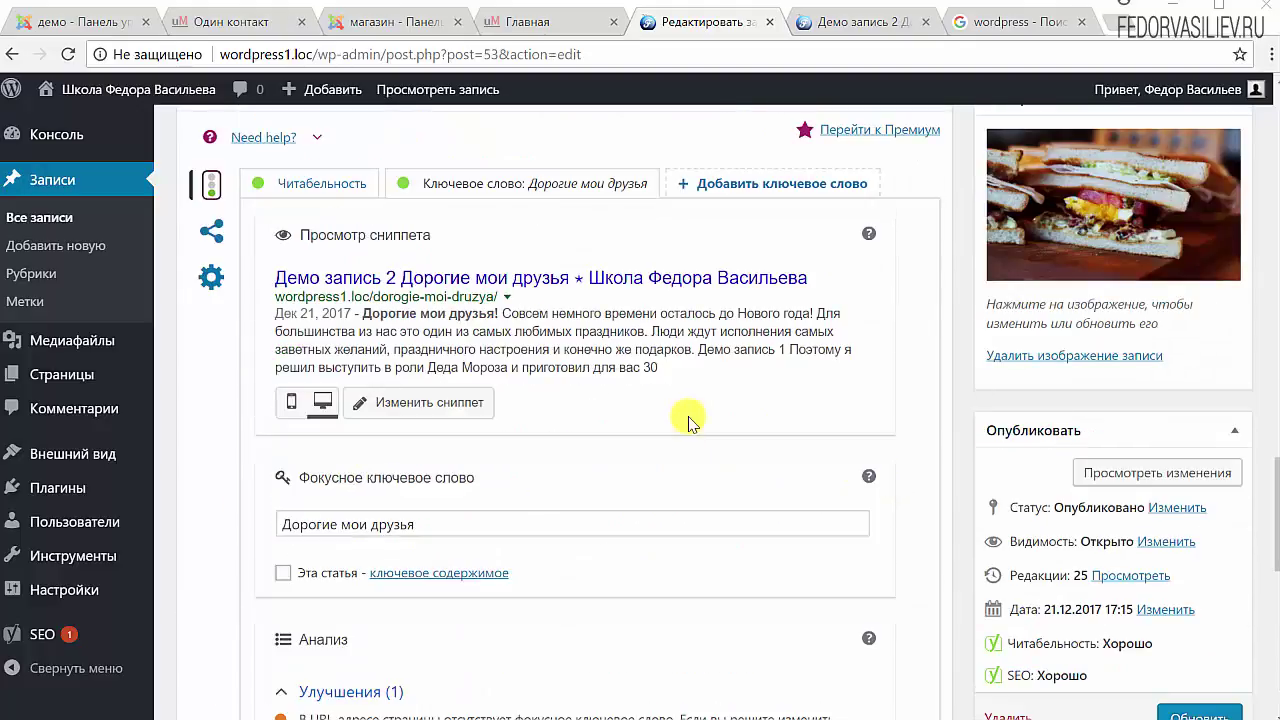
# - Open the Yoast SEO social settings for Facebook and compare the Facebook title field with the post's own title
pyautogui.click(210, 236)
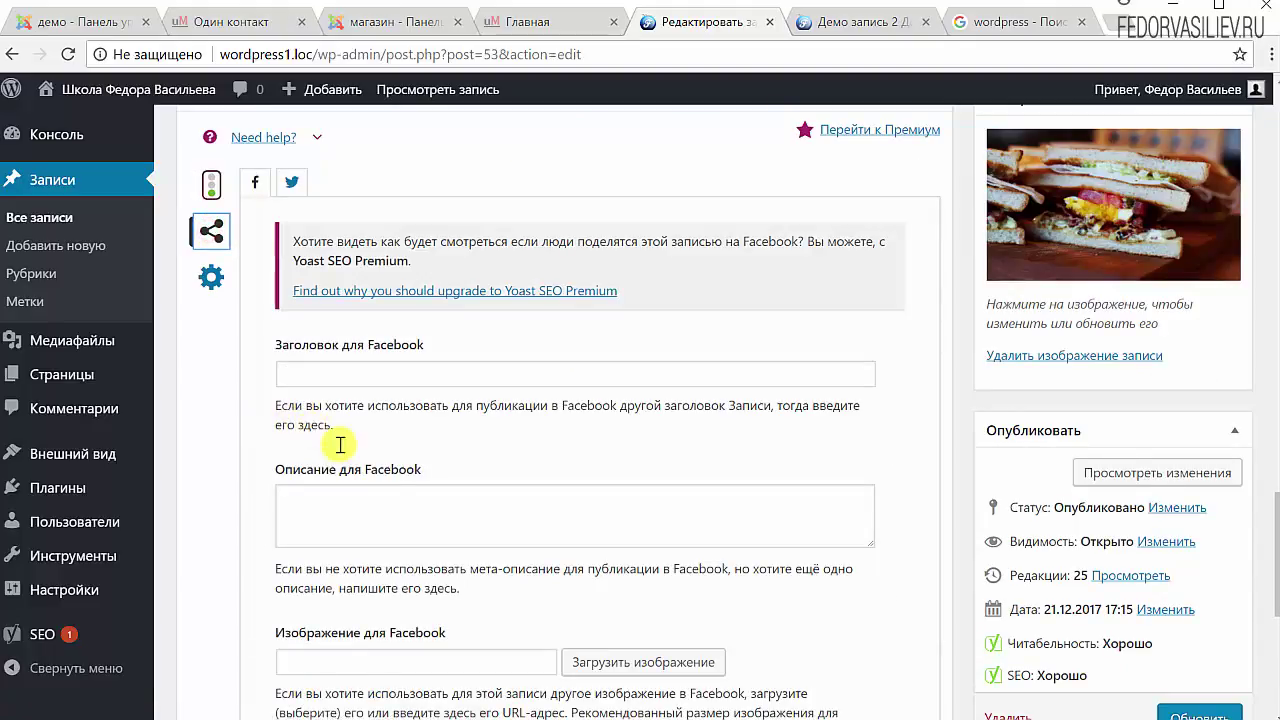
pyautogui.scroll(-1, 483, 479)
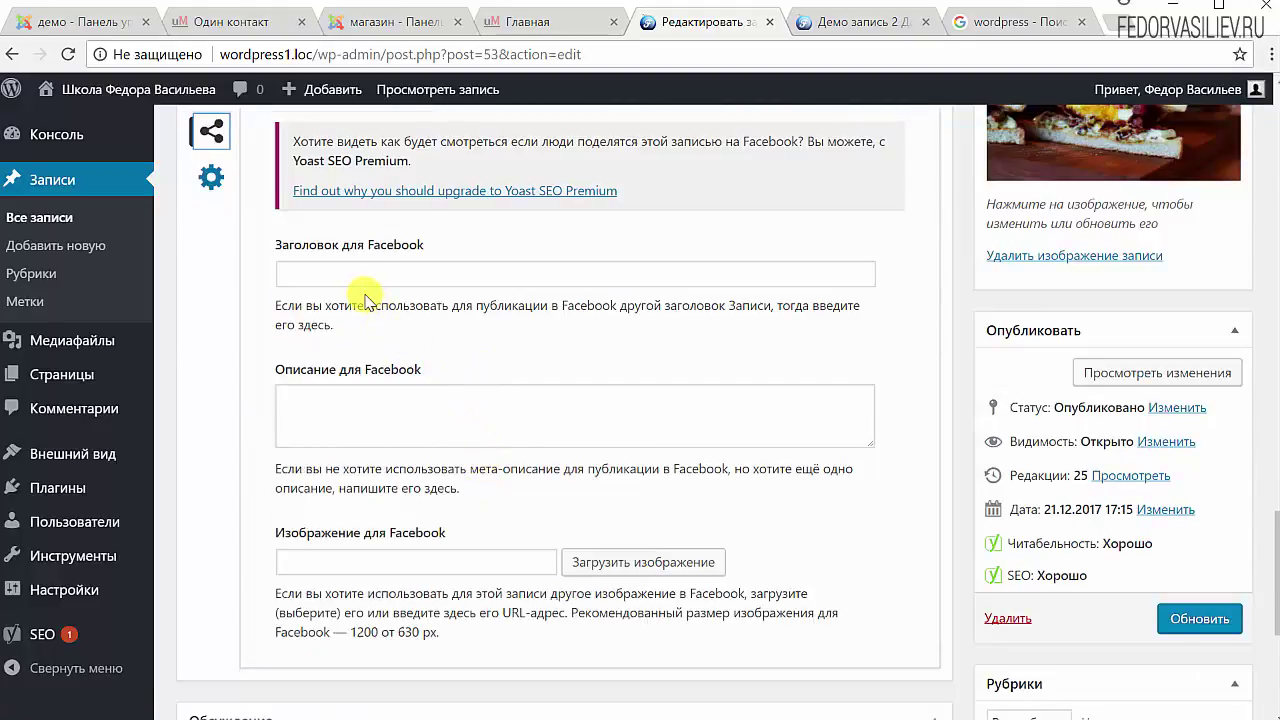
pyautogui.scroll(1, 330, 315)
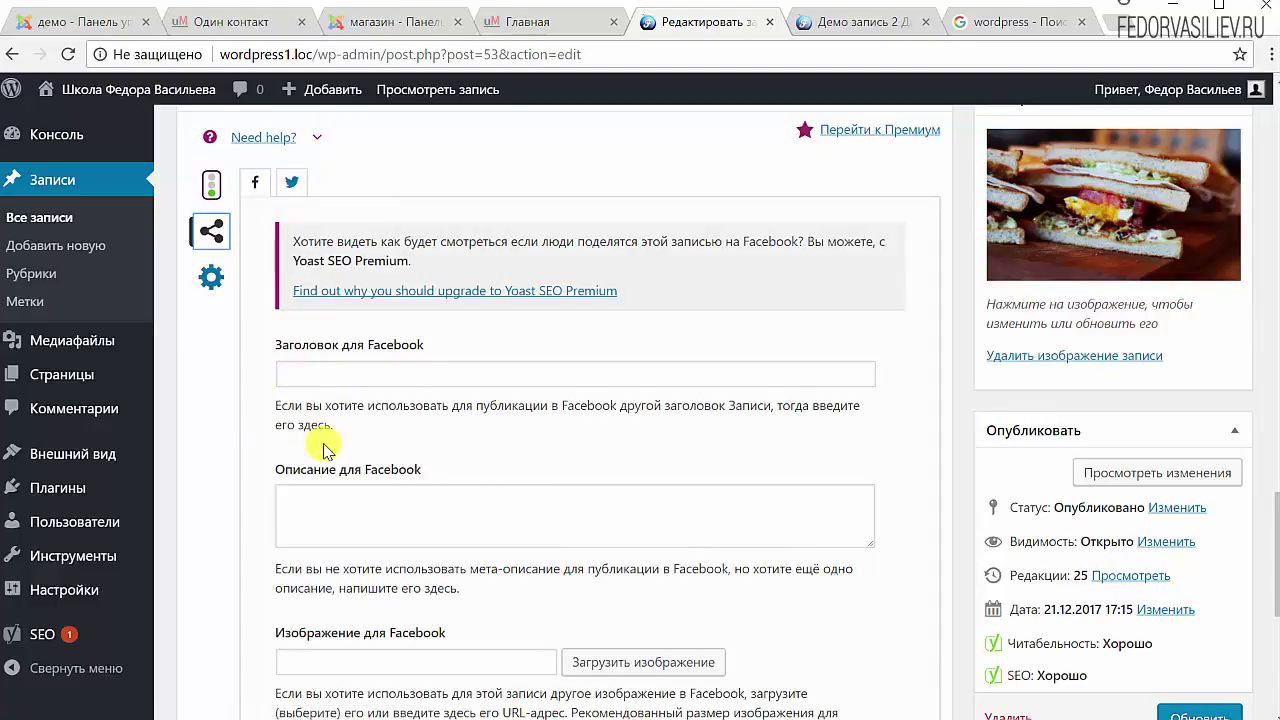
pyautogui.click(381, 372)
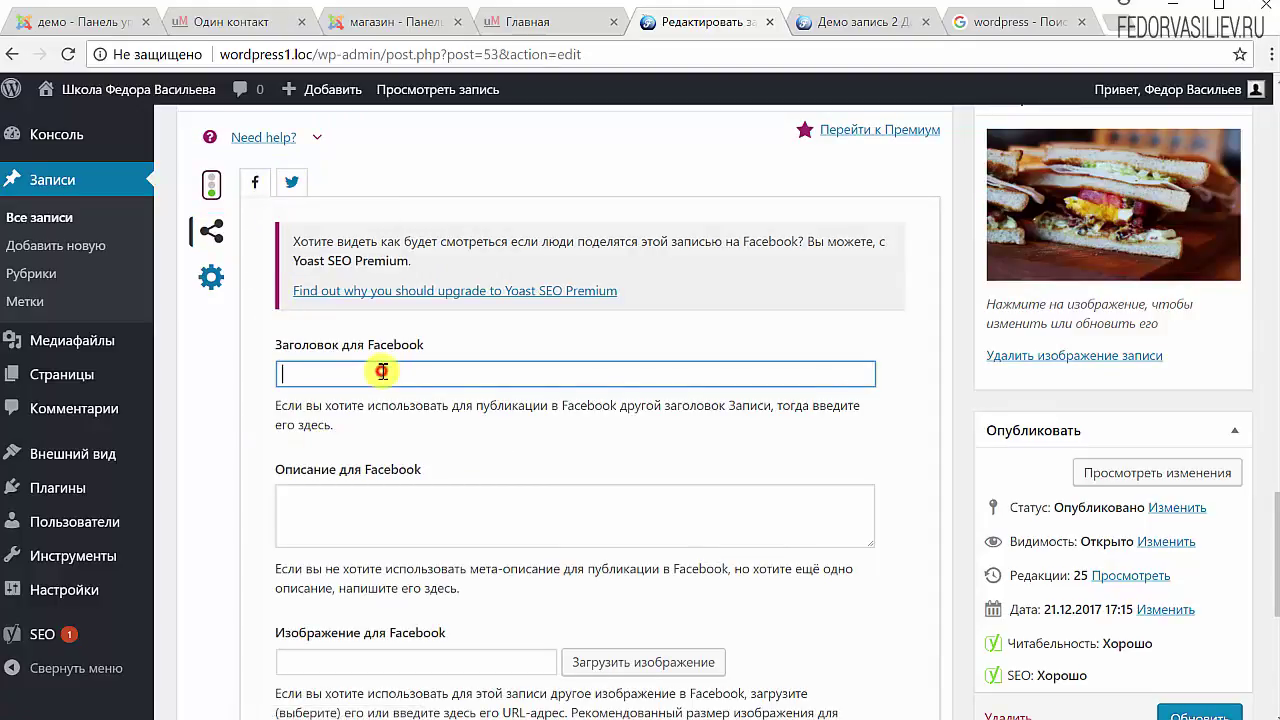
pyautogui.scroll(15, 585, 185)
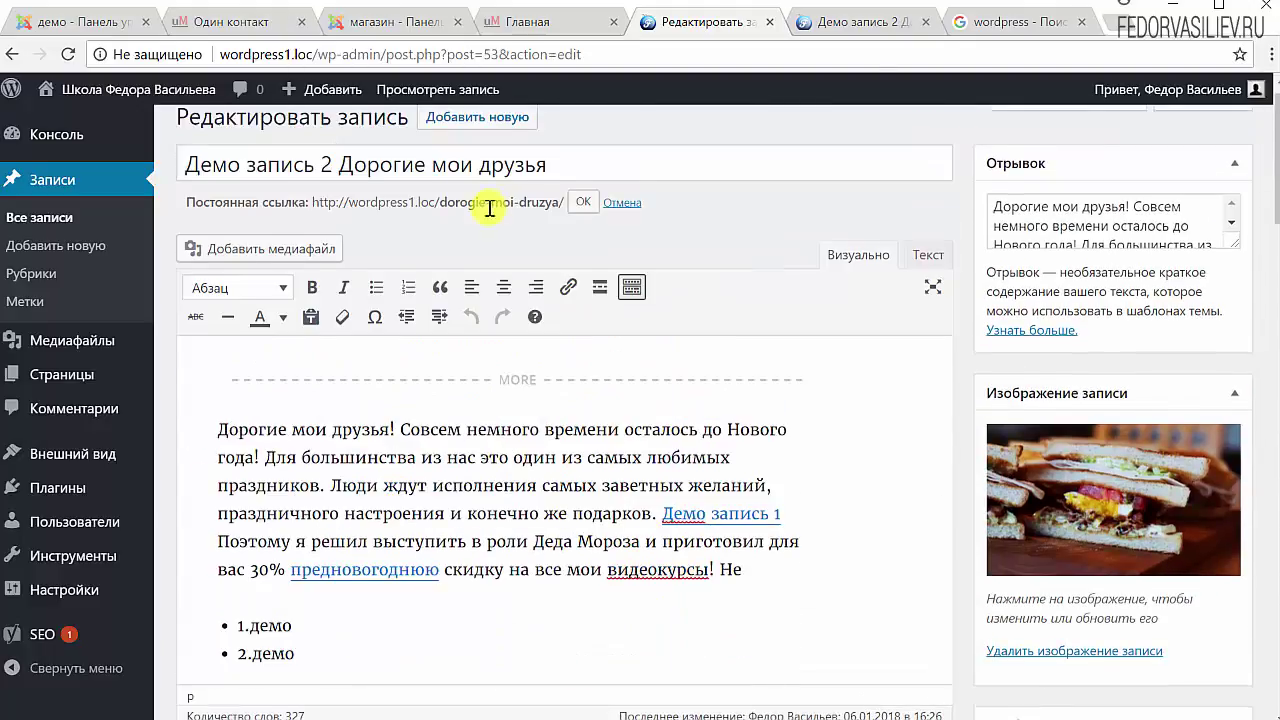
pyautogui.moveTo(575, 193); pyautogui.dragTo(176, 210)
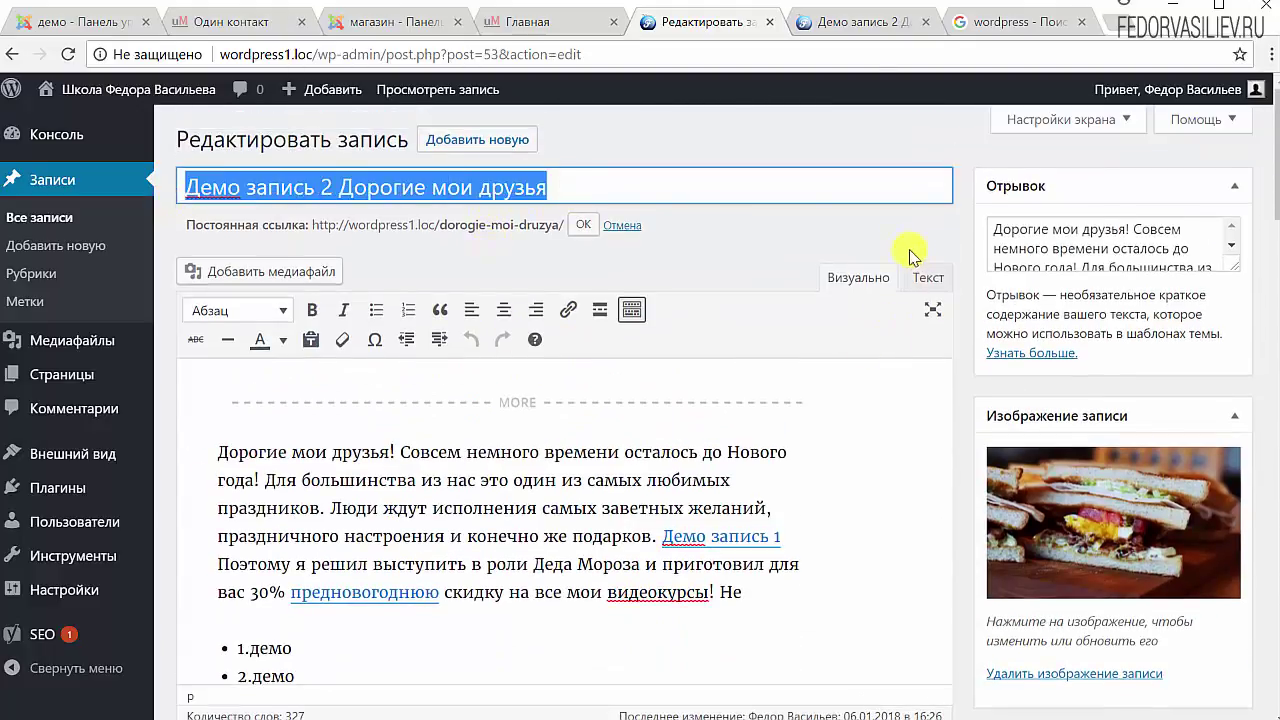
pyautogui.scroll(-15, 910, 255)
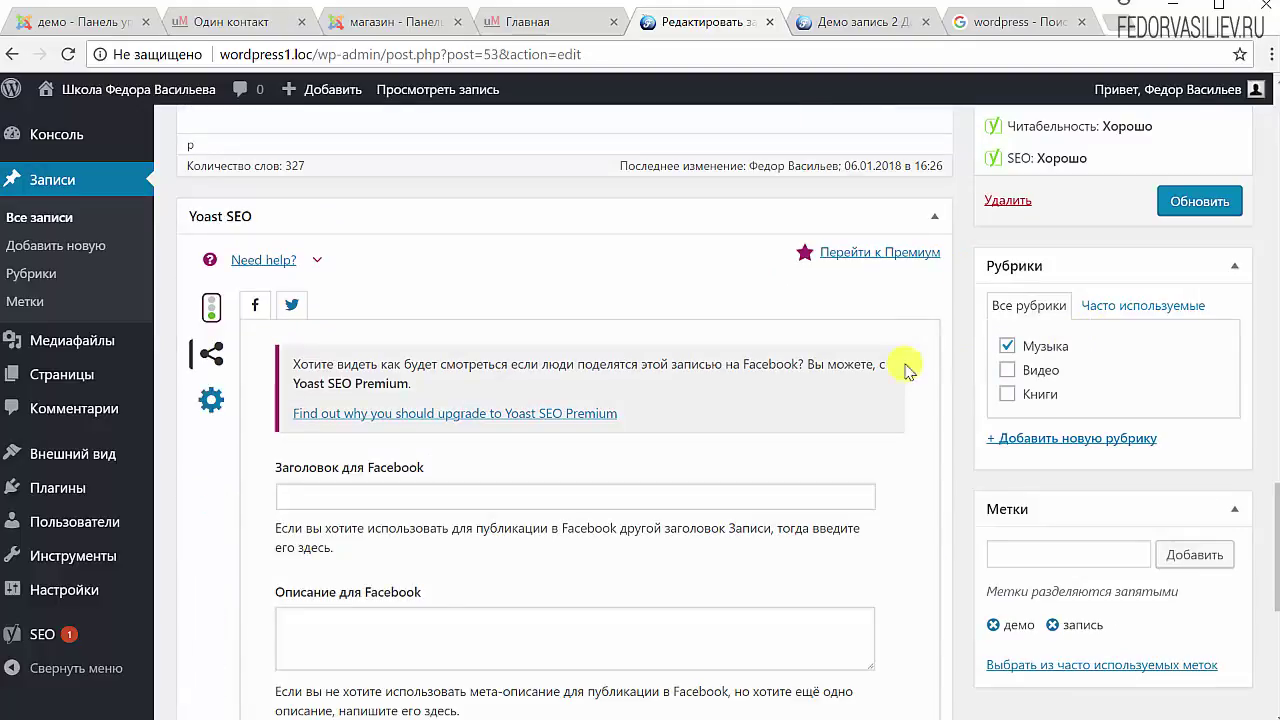
pyautogui.scroll(-1, 560, 460)
pyautogui.click(471, 397)
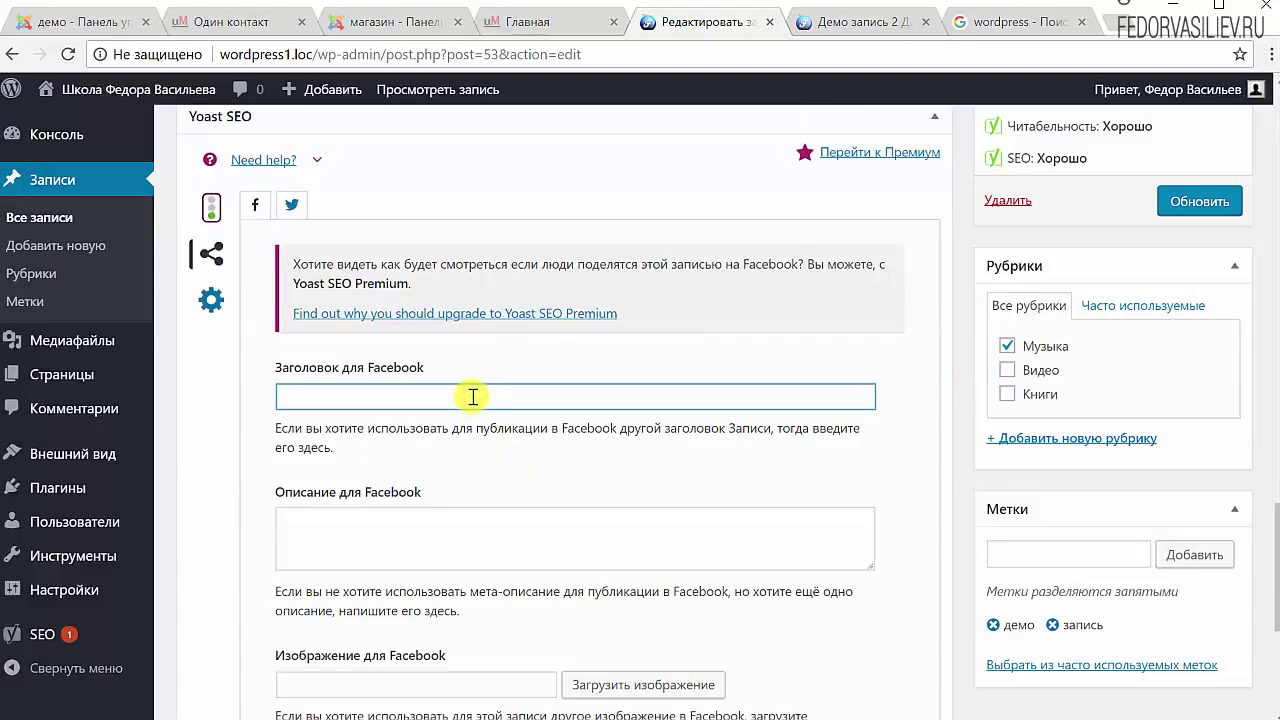
# - Examine the Facebook description and image fields, highlighting the recommended image size
pyautogui.click(423, 551)
pyautogui.scroll(-2, 491, 486)
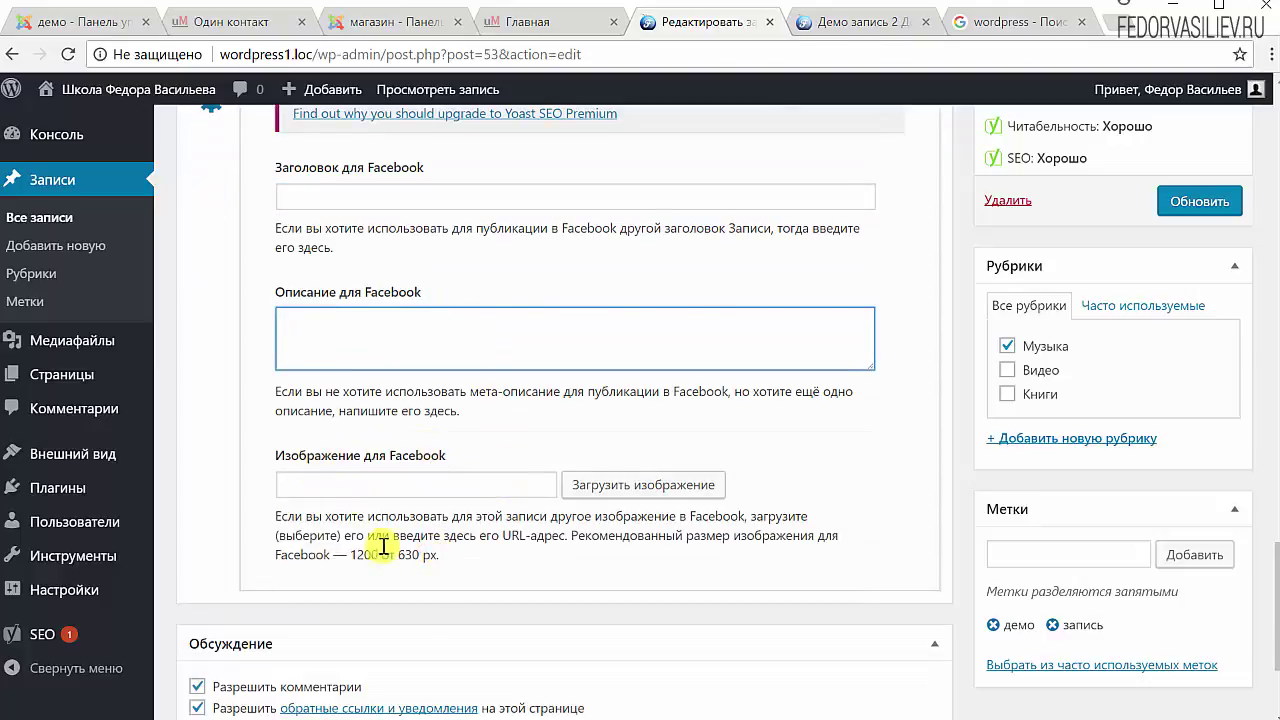
pyautogui.moveTo(440, 556); pyautogui.dragTo(323, 556)
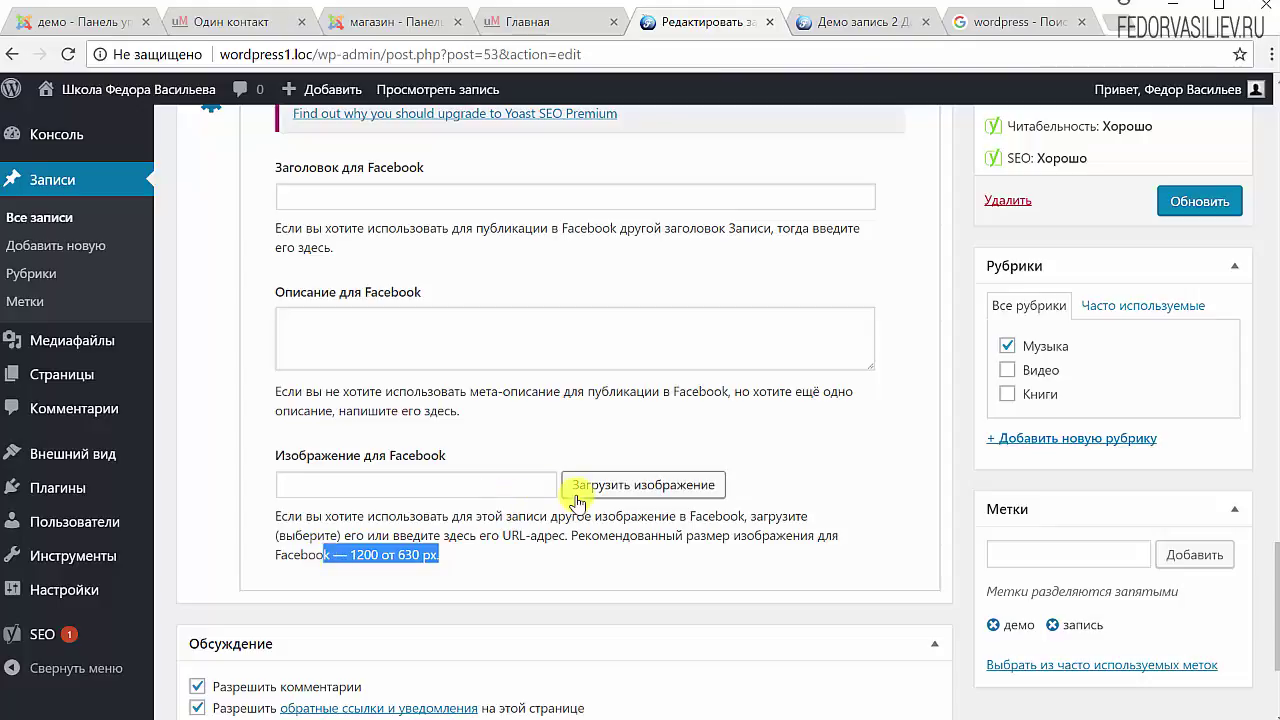
# - Look through the published post's image and text, and return to the editor to highlight the recommended Facebook image dimensions
pyautogui.click(873, 24)
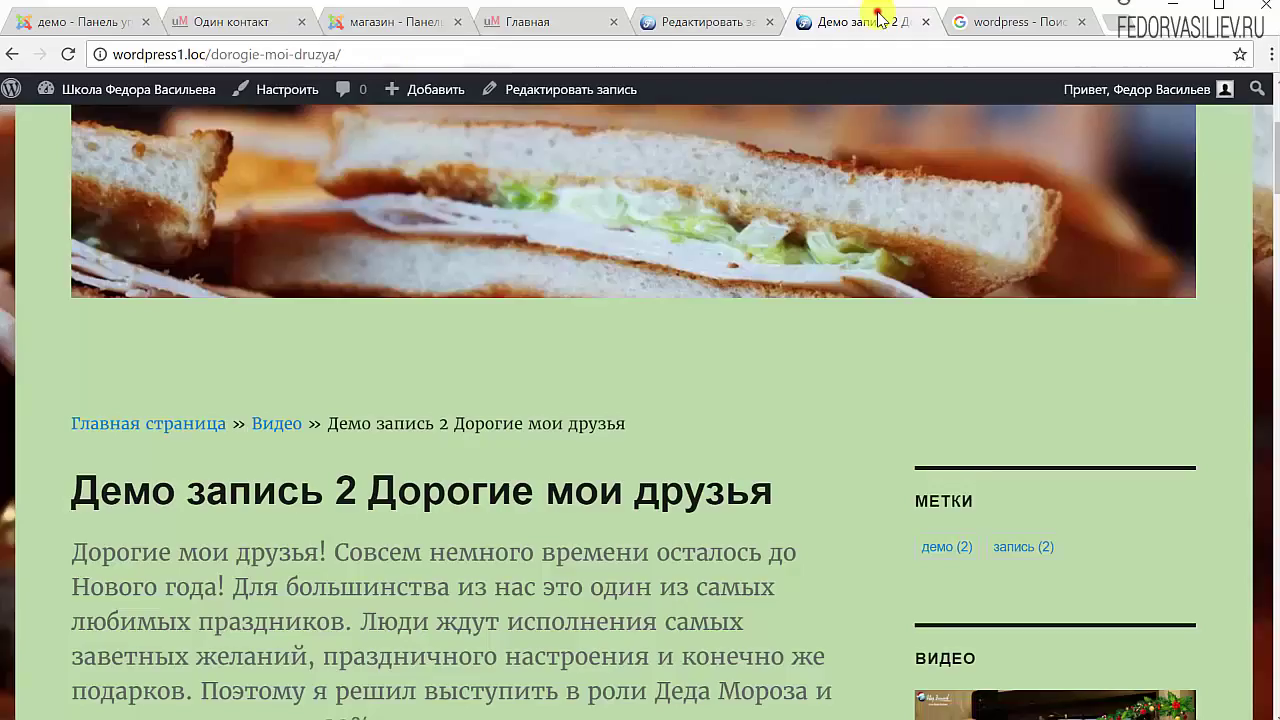
pyautogui.scroll(-7, 217, 423)
pyautogui.scroll(-4, 463, 390)
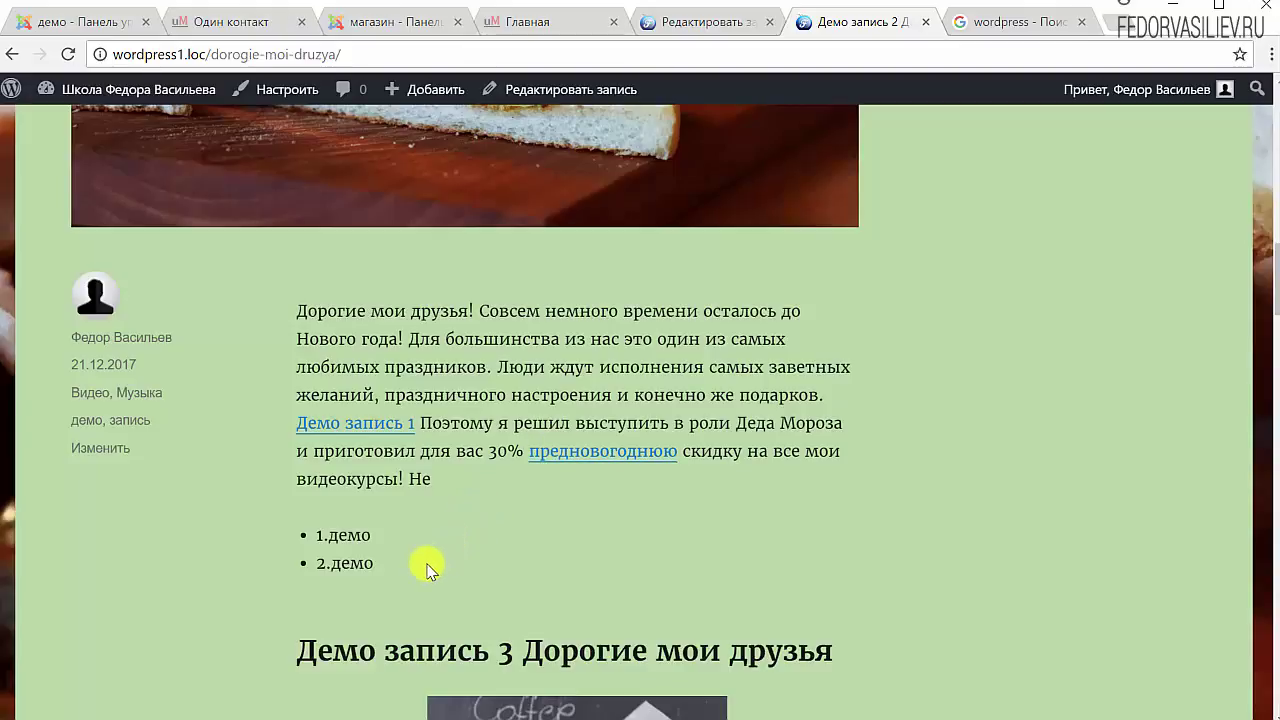
pyautogui.click(729, 27)
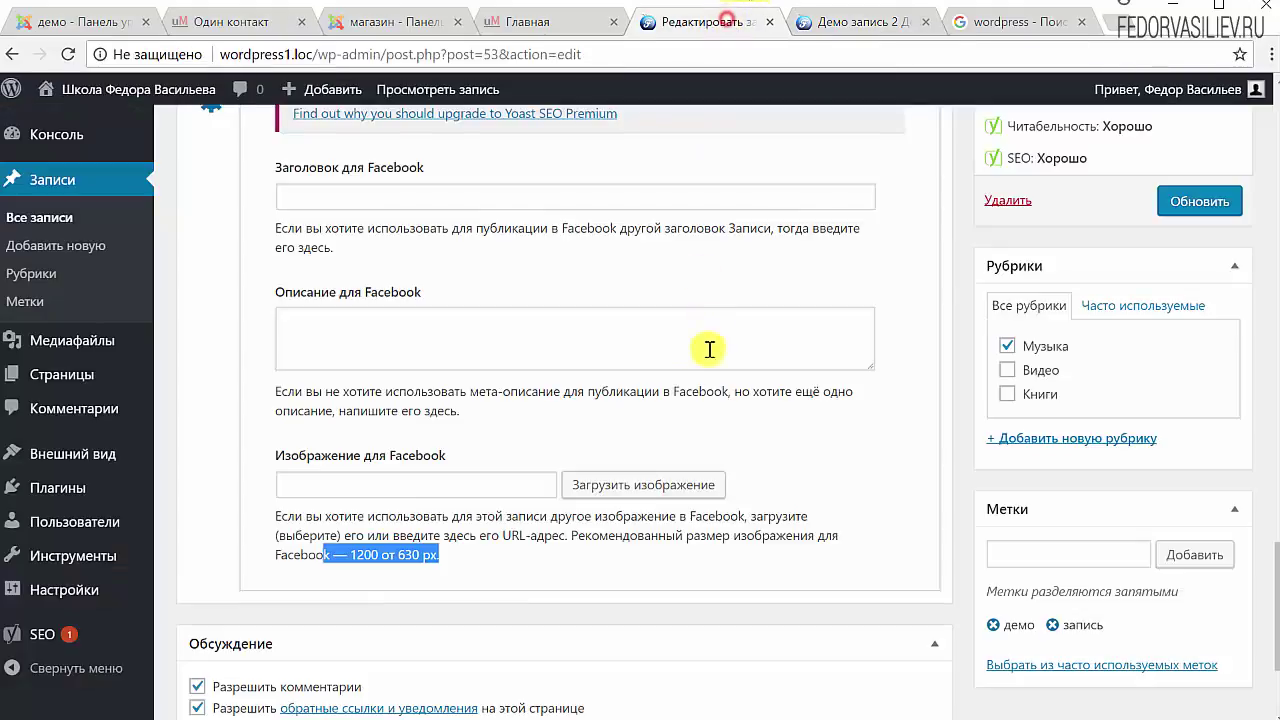
pyautogui.click(368, 557)
pyautogui.moveTo(347, 555); pyautogui.dragTo(440, 556)
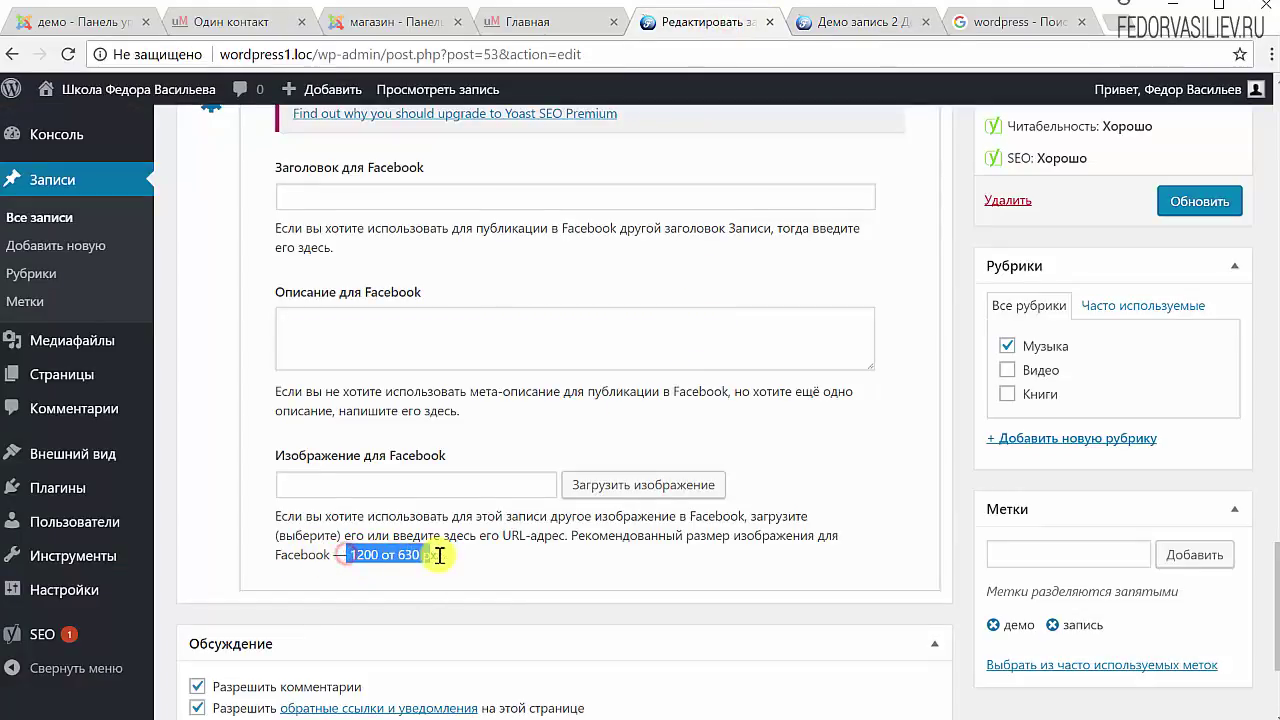
# - Revisit the Facebook title field and examine the Twitter title, description and image fields, highlighting the recommended Twitter image size
pyautogui.scroll(2, 389, 558)
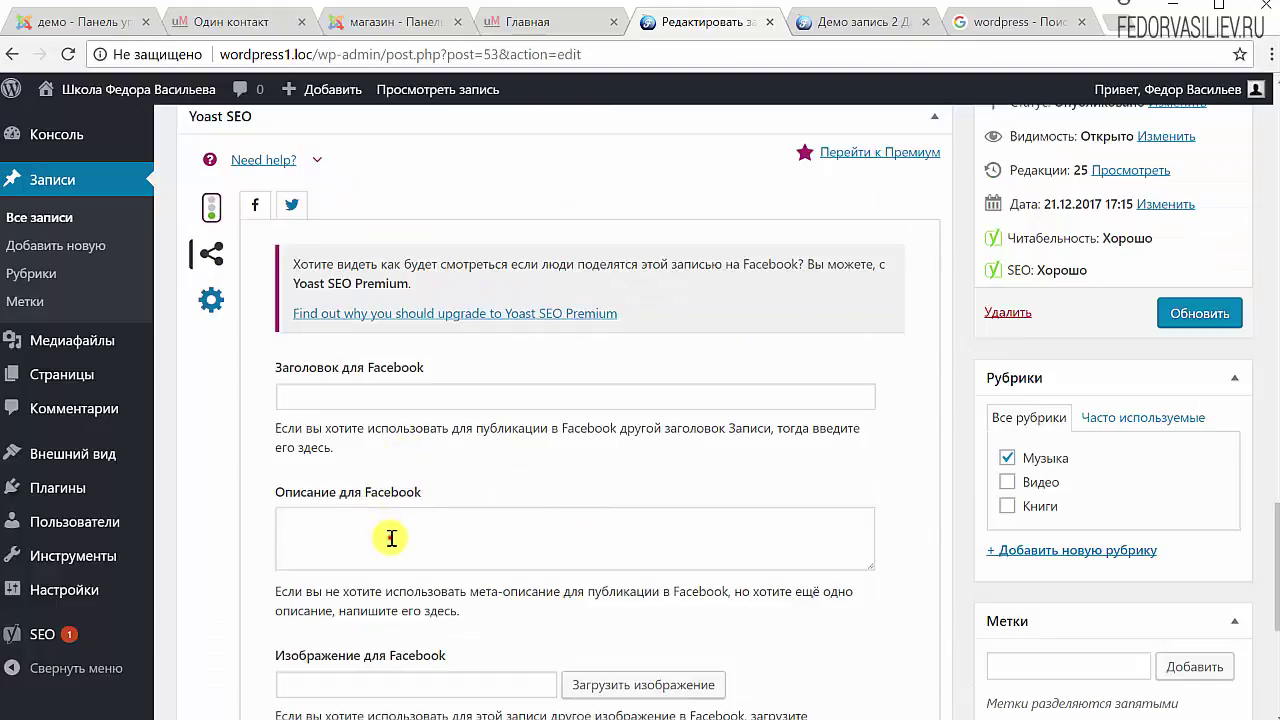
pyautogui.click(338, 400)
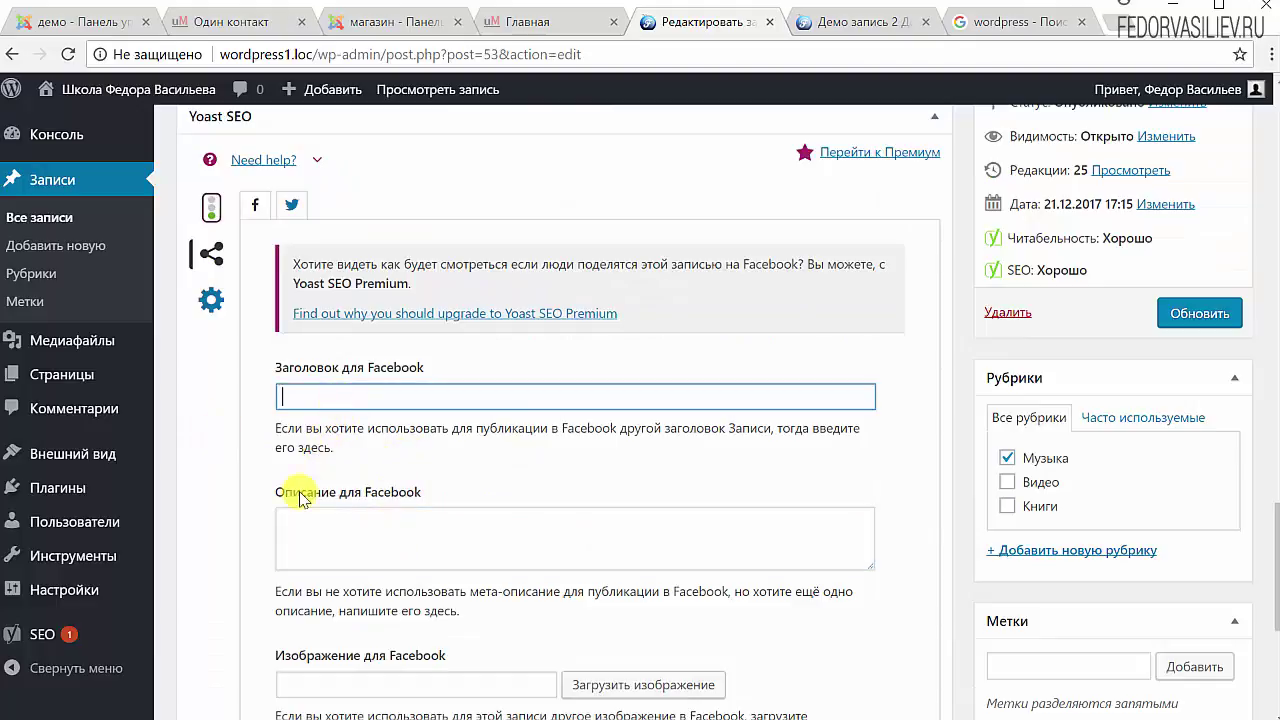
pyautogui.scroll(-1, 318, 495)
pyautogui.scroll(2, 474, 377)
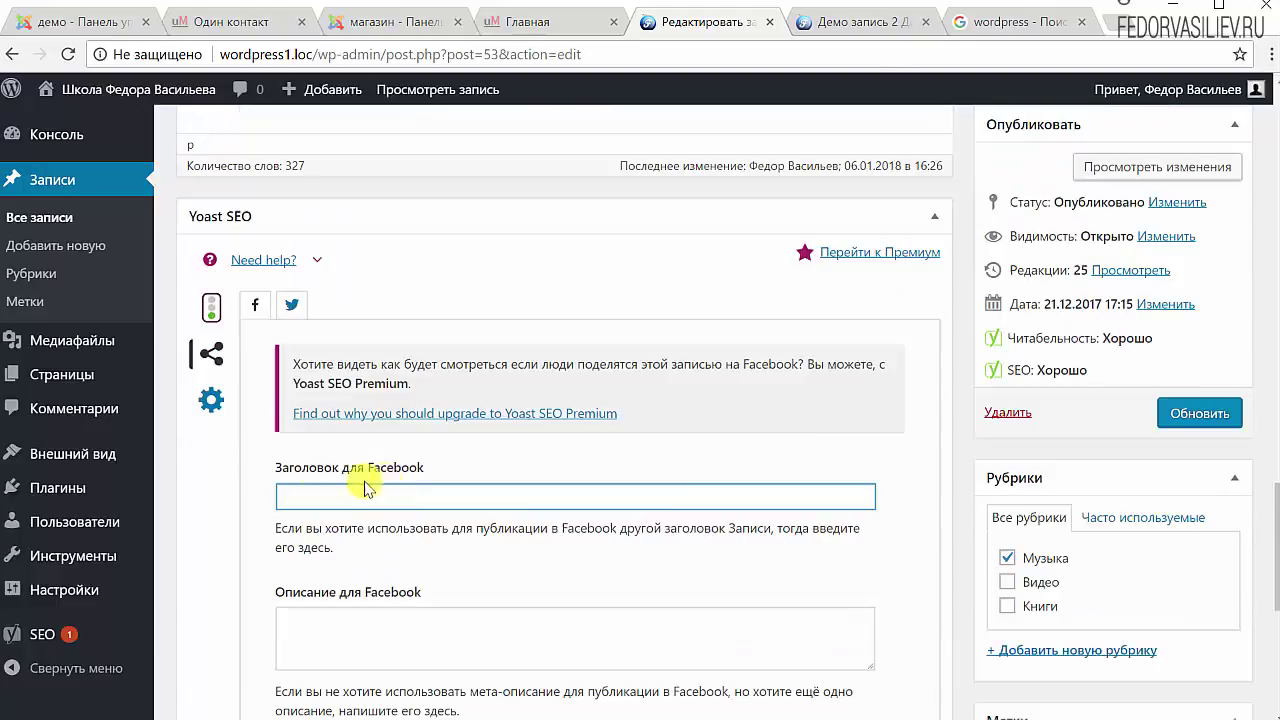
pyautogui.click(292, 305)
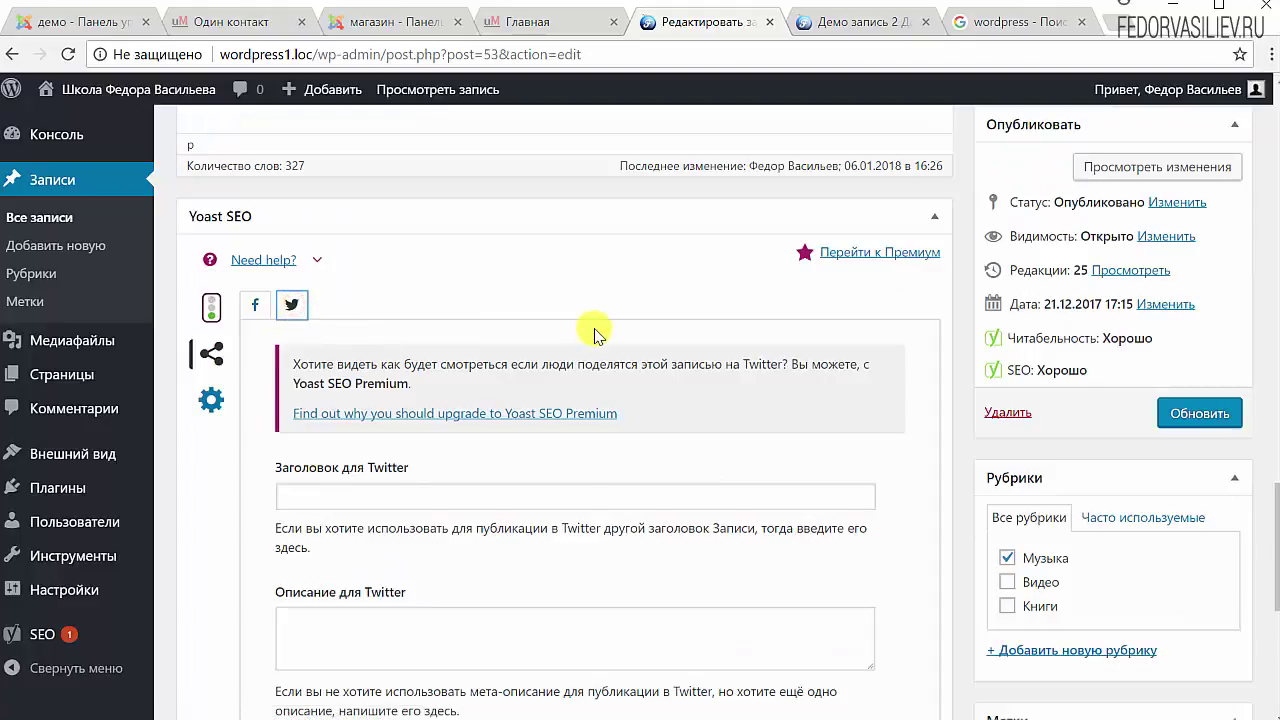
pyautogui.scroll(-2, 578, 487)
pyautogui.moveTo(333, 655); pyautogui.dragTo(823, 628)
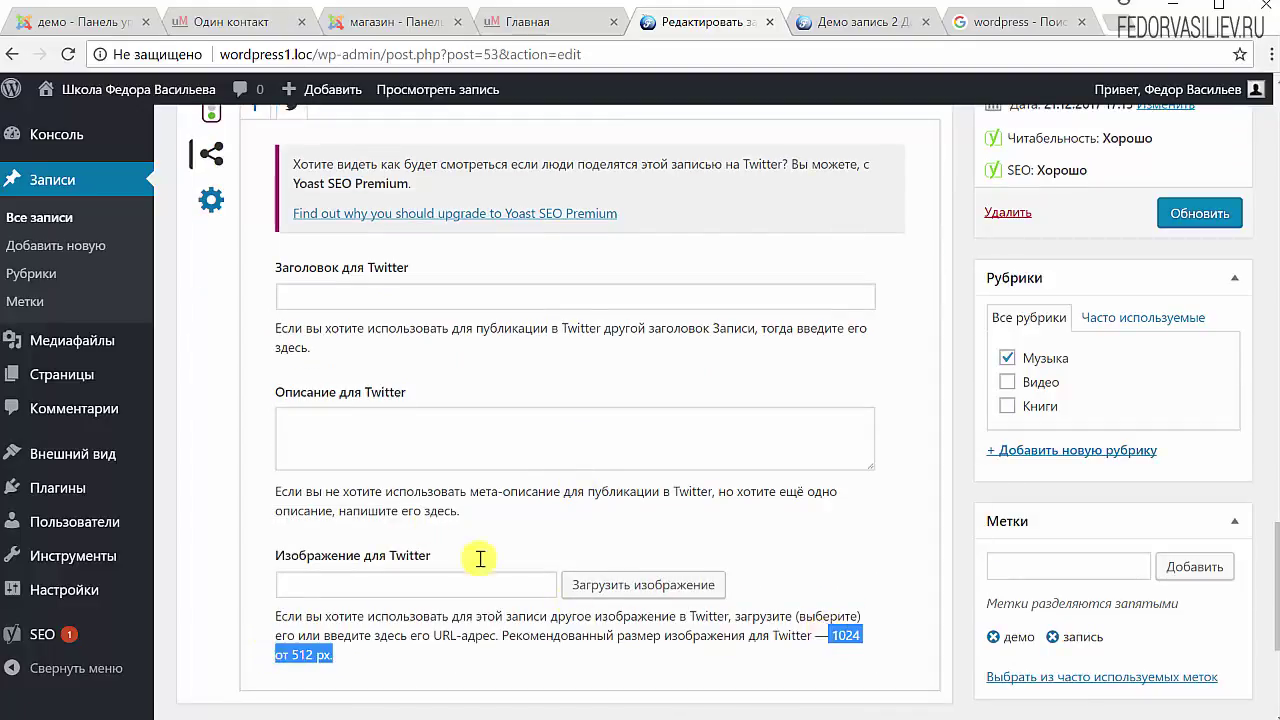
pyautogui.click(414, 437)
pyautogui.scroll(4, 300, 420)
# - Open the post's advanced Yoast SEO settings and inspect the options available for "Meta robots index"
pyautogui.click(207, 405)
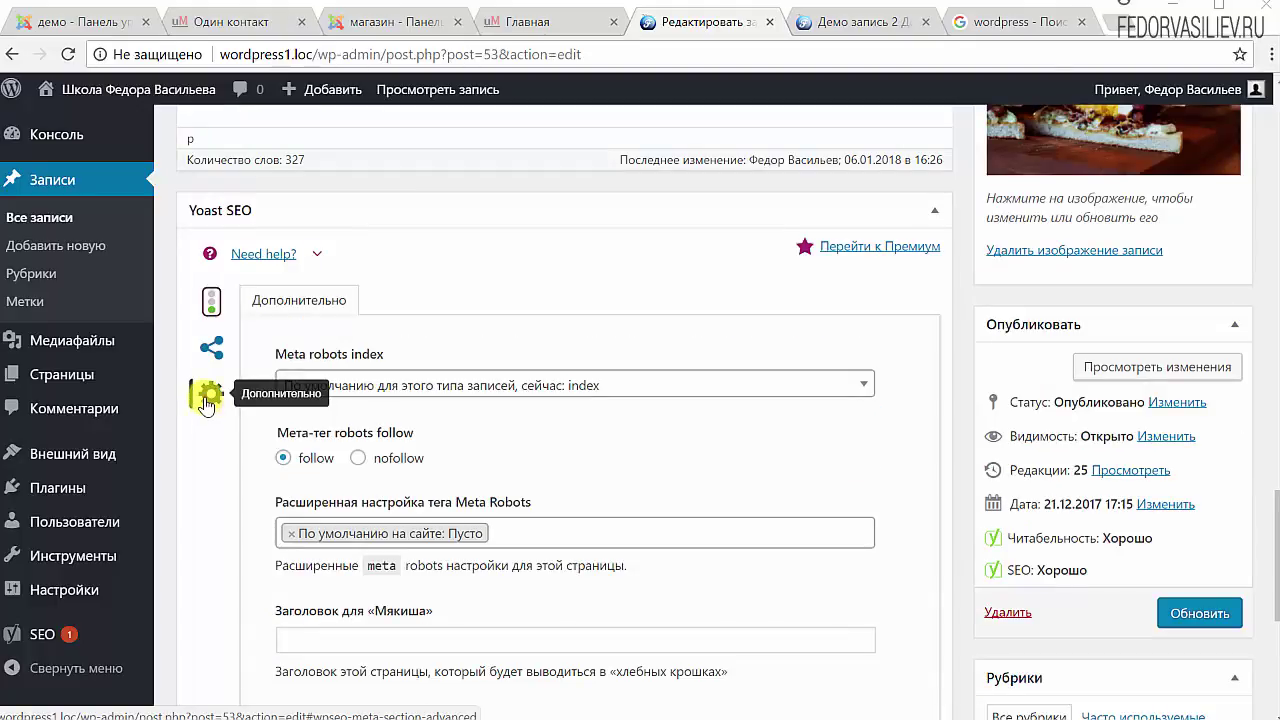
pyautogui.scroll(-1, 362, 318)
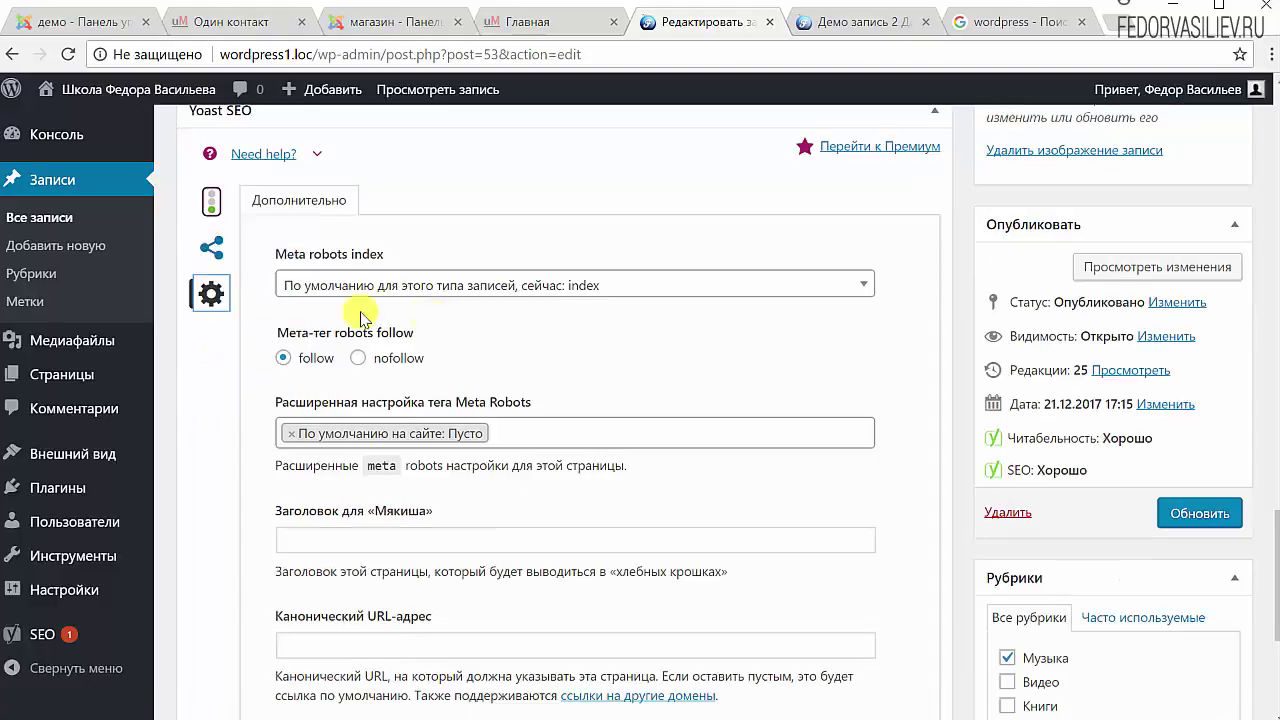
pyautogui.click(387, 288)
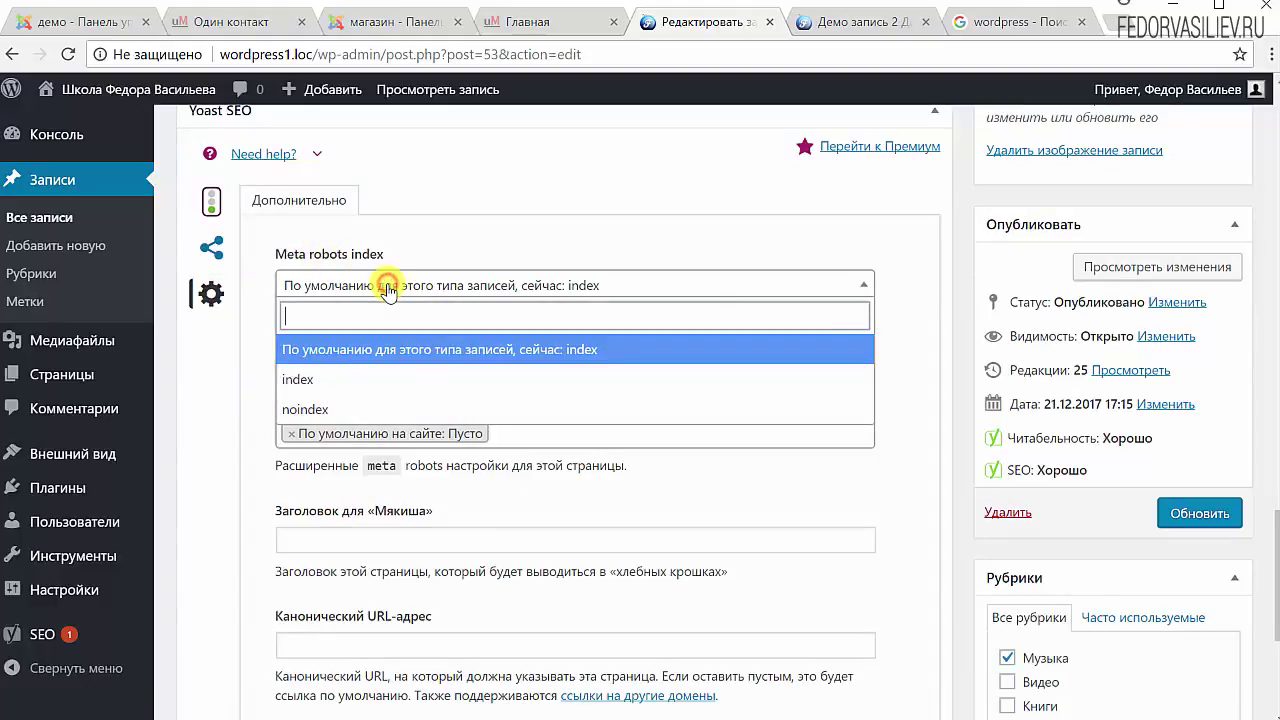
pyautogui.click(484, 235)
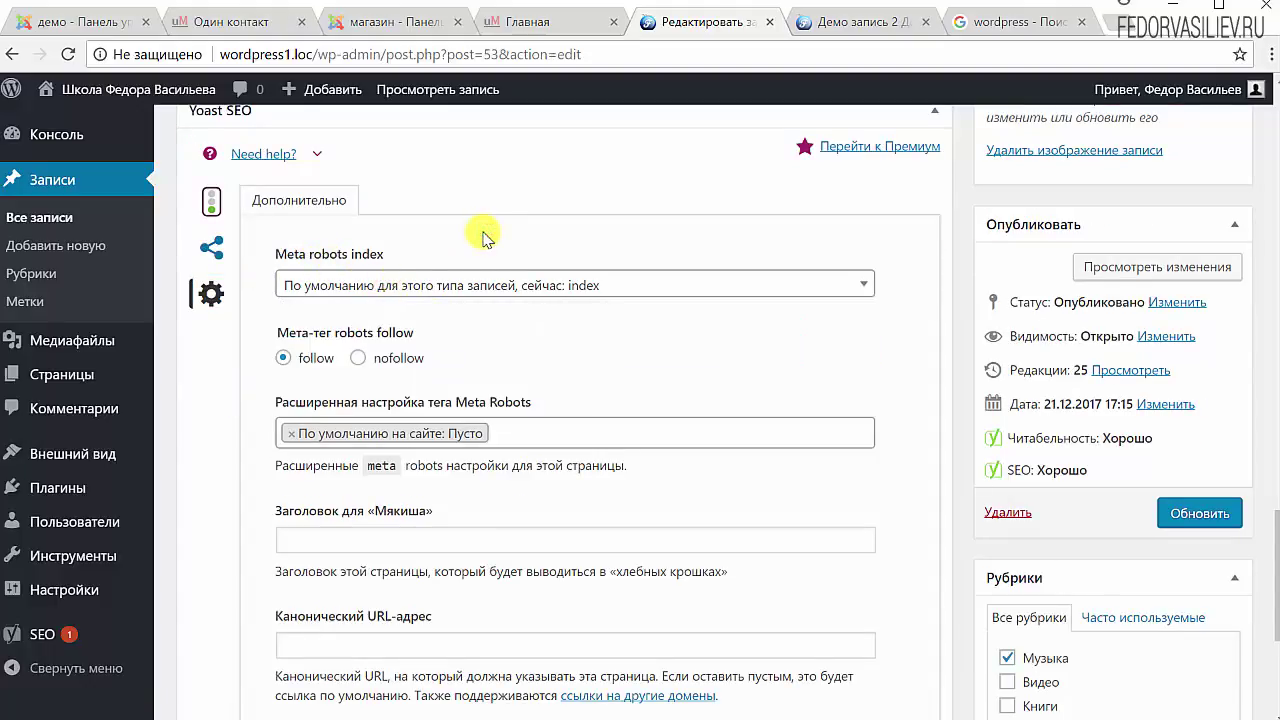
pyautogui.click(465, 286)
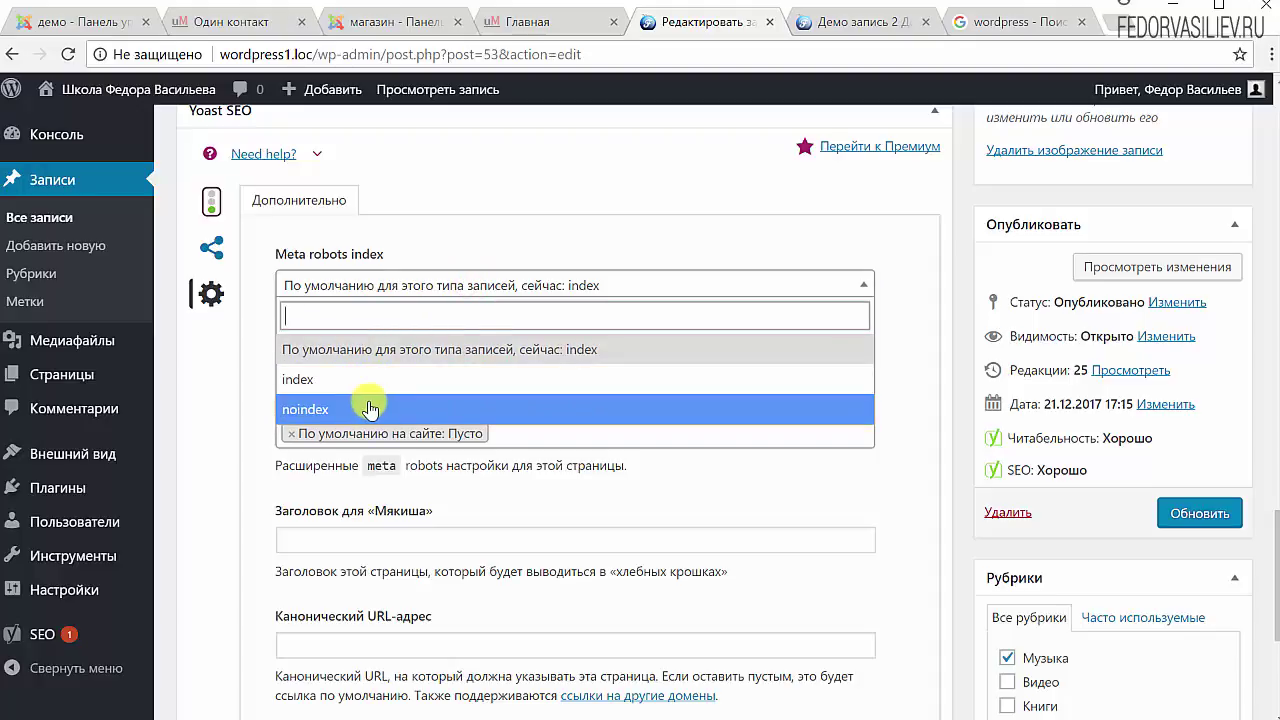
pyautogui.click(514, 249)
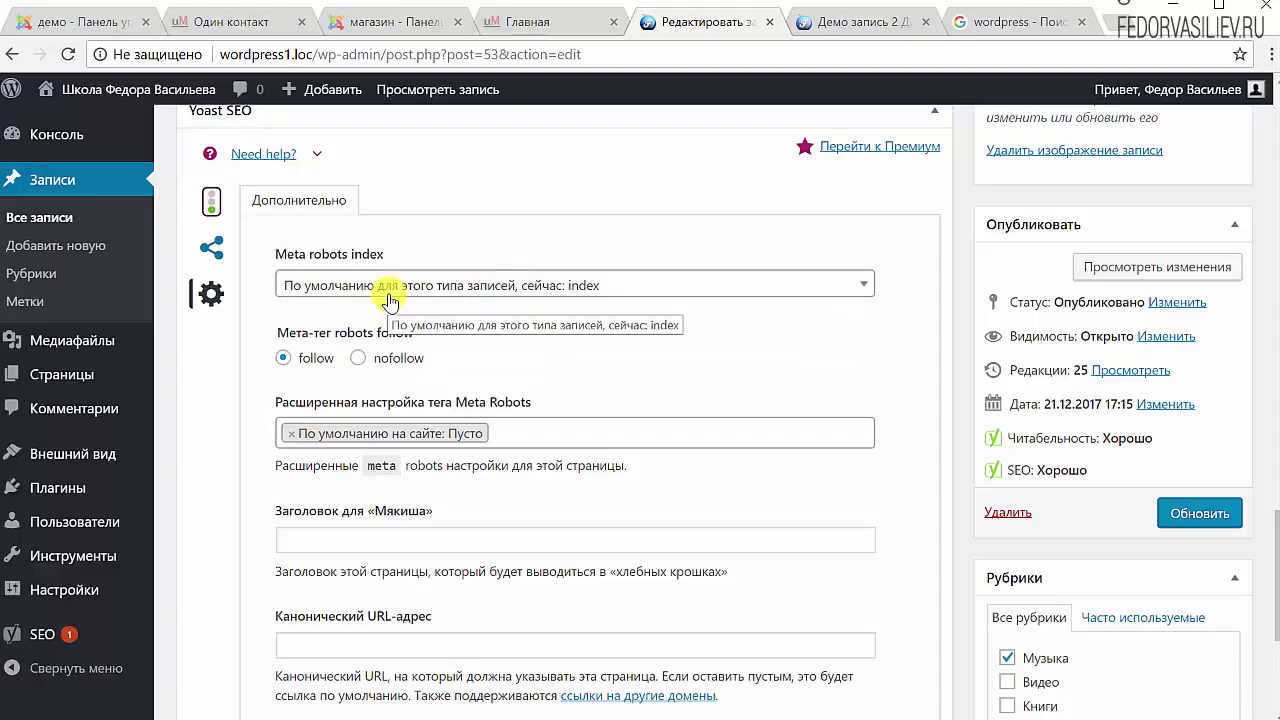
pyautogui.scroll(6, 354, 394)
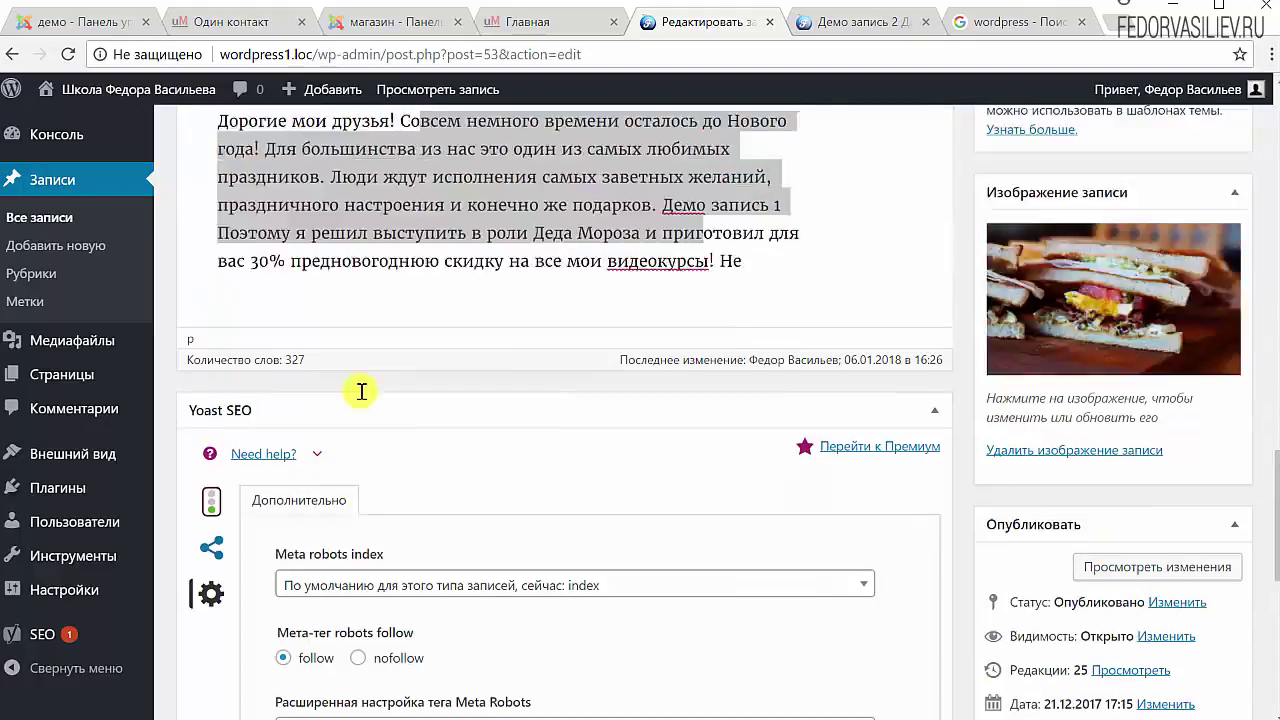
pyautogui.scroll(-5, 340, 343)
pyautogui.scroll(-1, 414, 457)
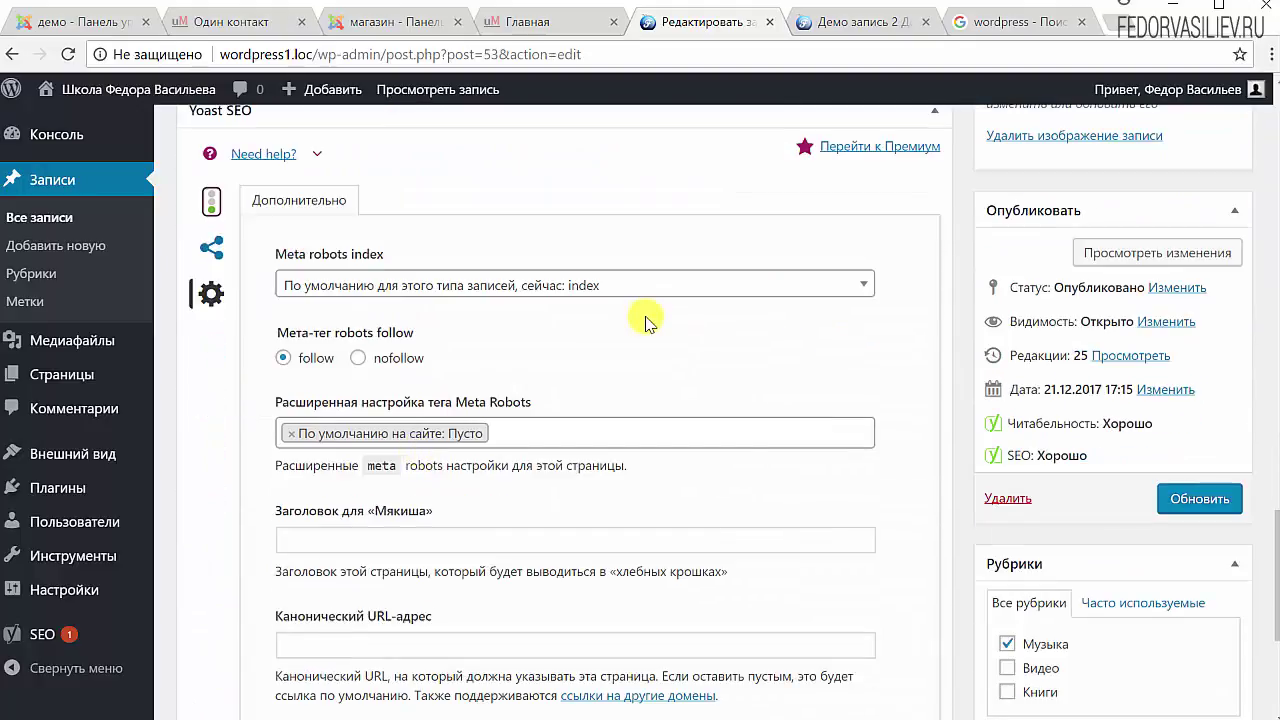
# - Try nofollow for the robots follow meta tag, restore follow, and check the advanced Meta Robots field
pyautogui.click(360, 359)
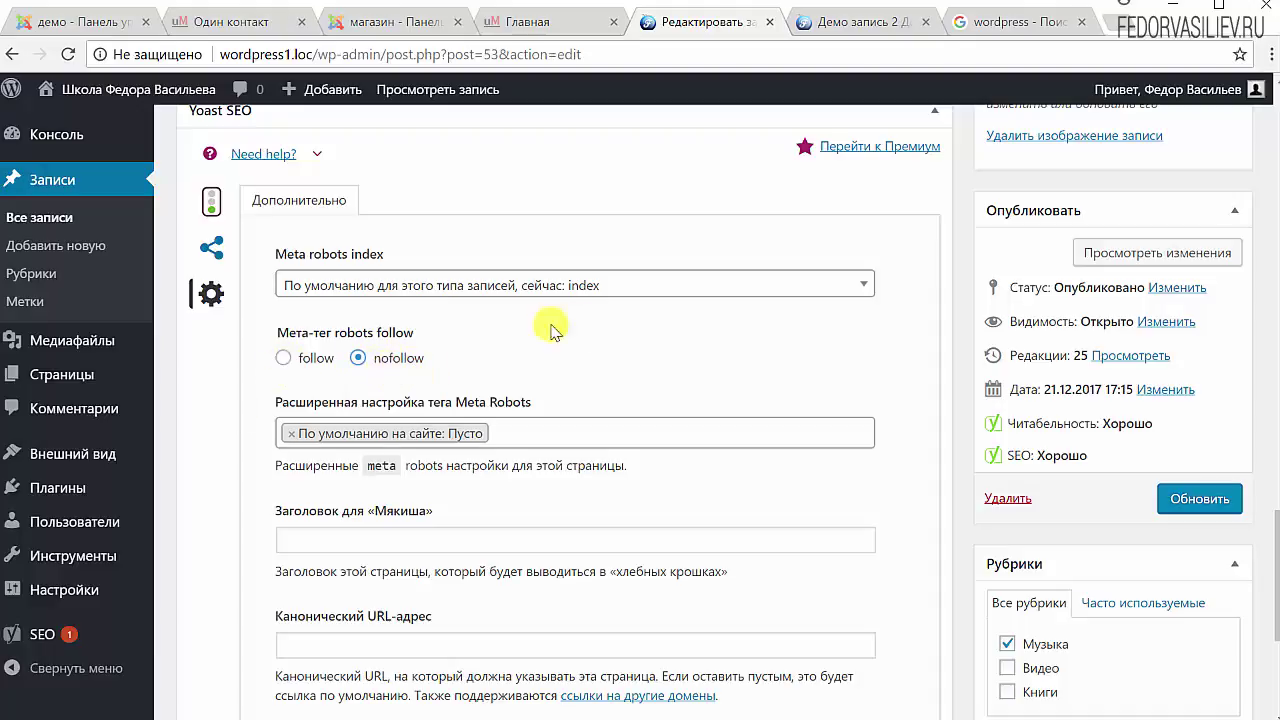
pyautogui.click(284, 358)
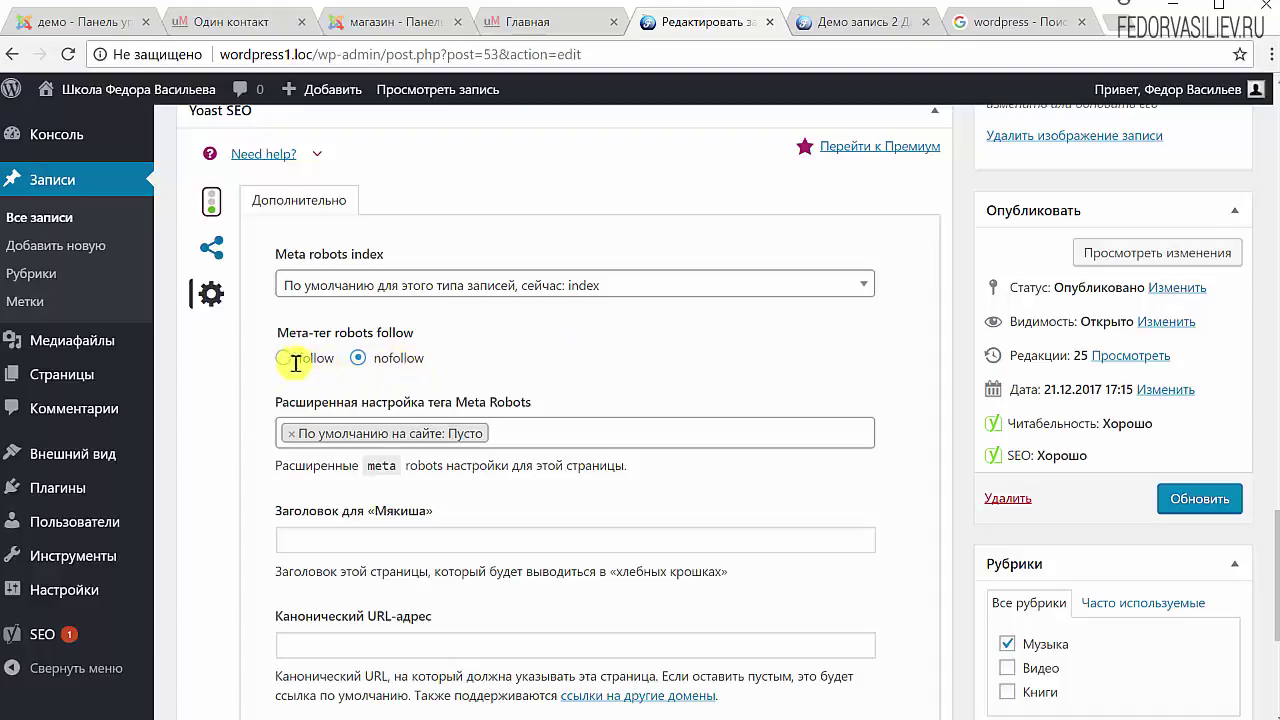
pyautogui.click(532, 432)
pyautogui.click(642, 364)
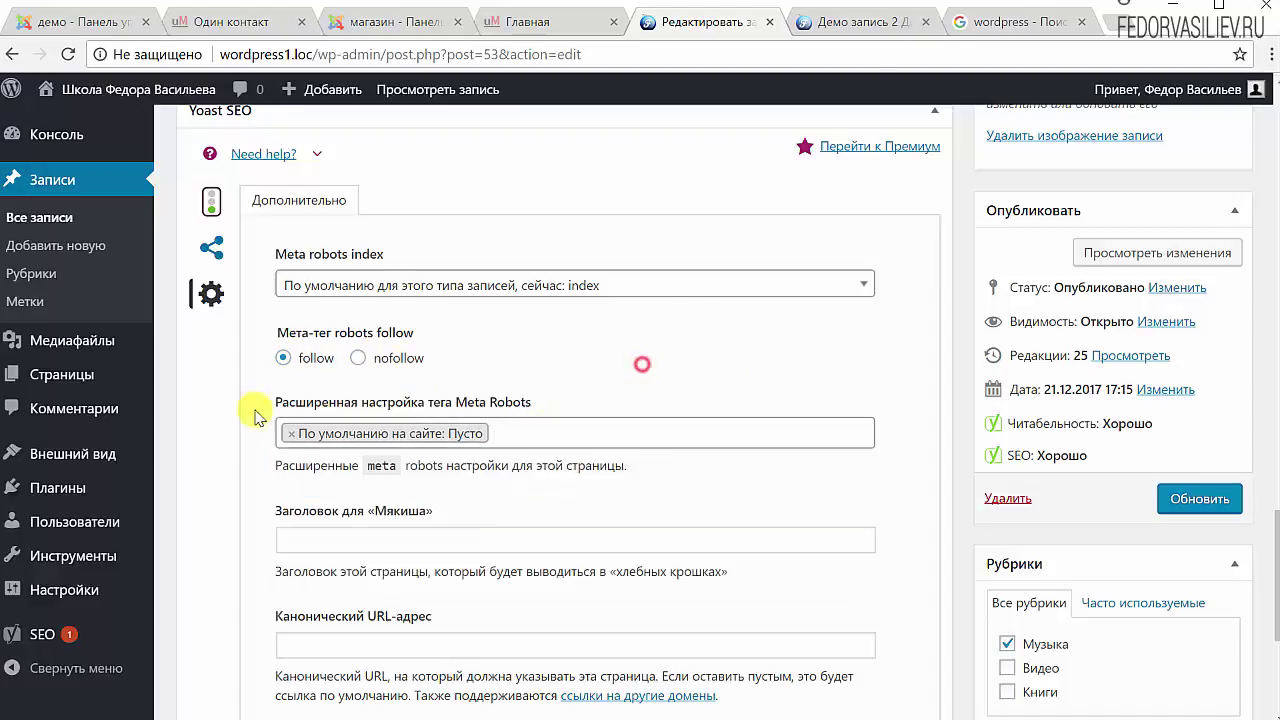
# - Highlight the breadcrumb title label in the advanced Yoast SEO settings and place the cursor in its field
pyautogui.scroll(-2, 710, 320)
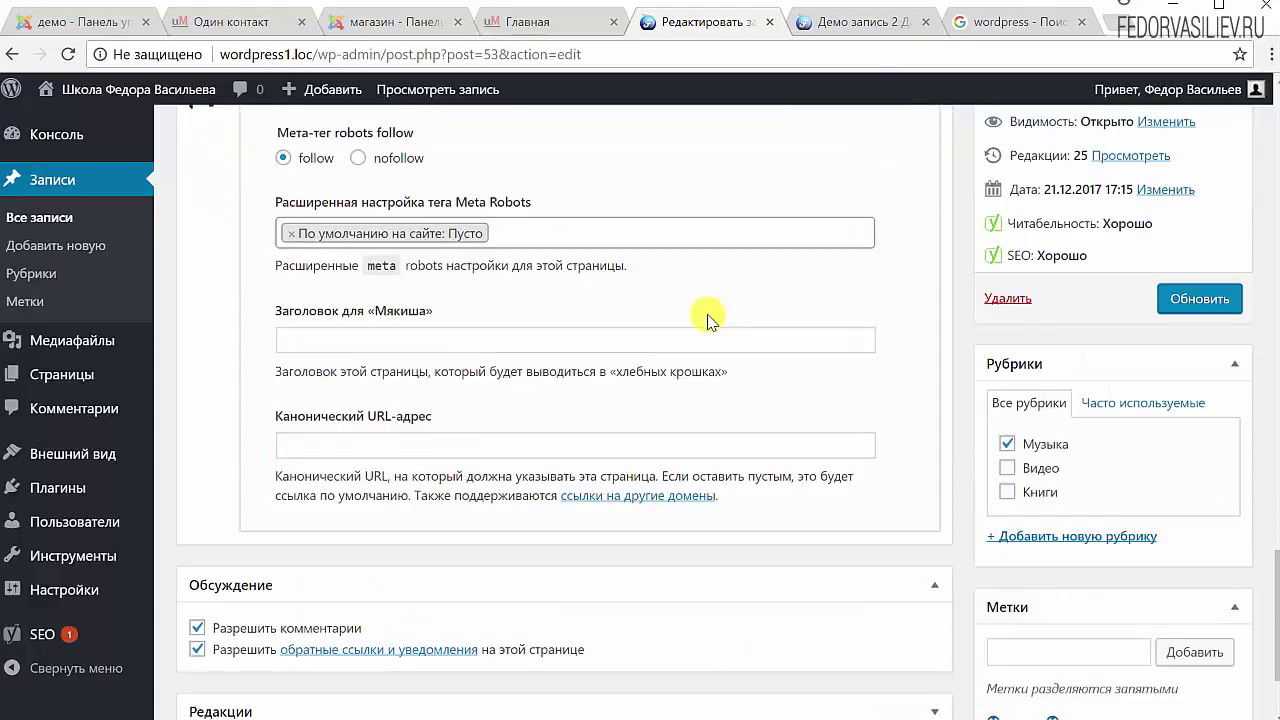
pyautogui.doubleClick(427, 318)
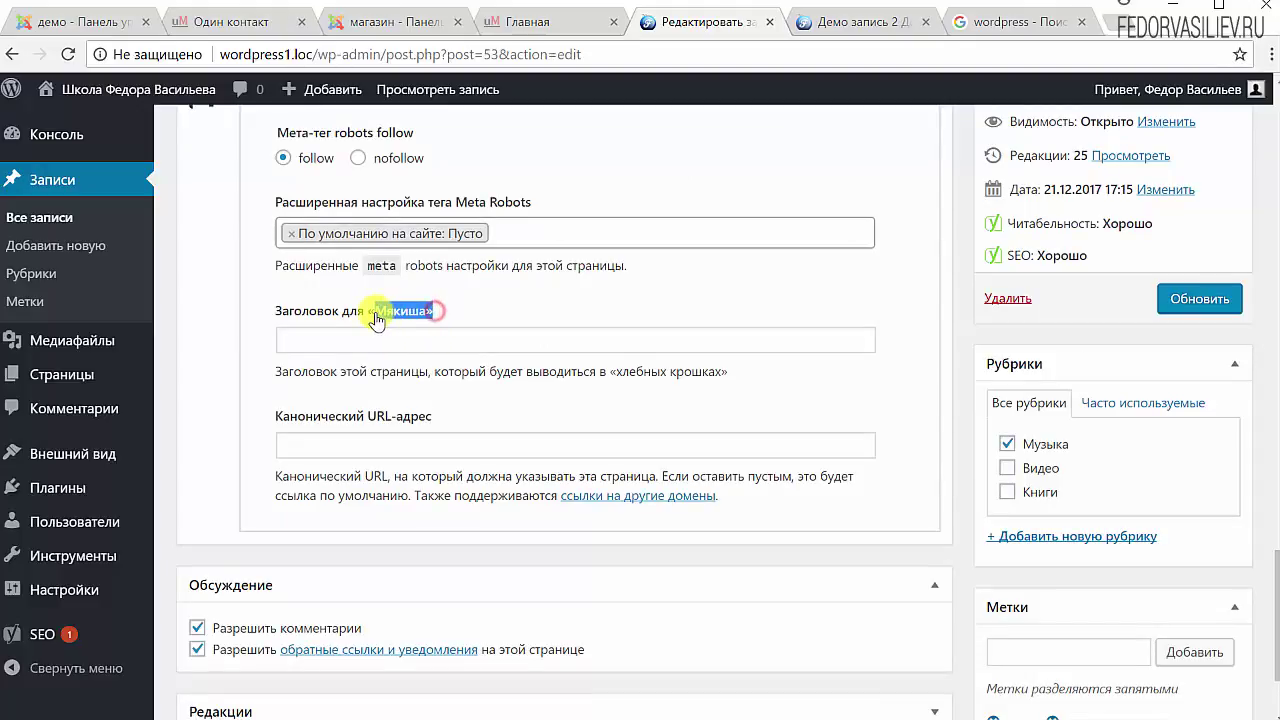
pyautogui.click(720, 318)
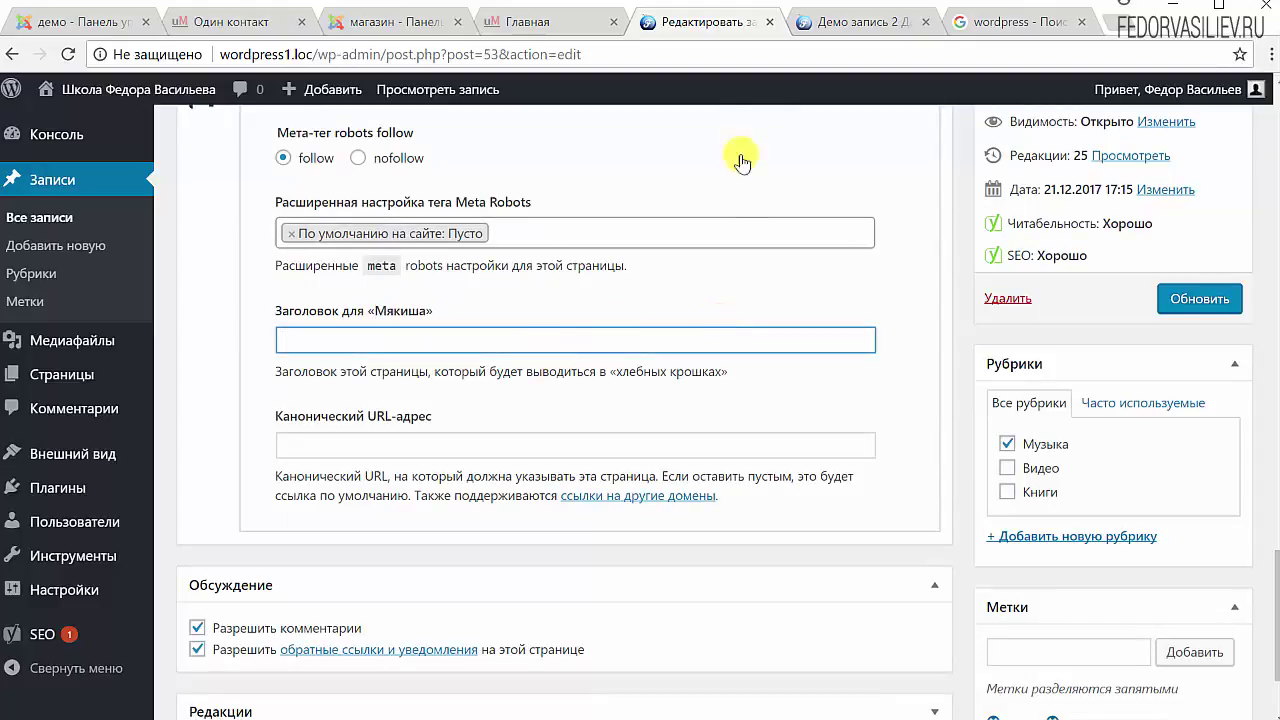
# - Examine the breadcrumb trail on the published post, highlighting its last item and the post heading to compare them
pyautogui.click(830, 22)
pyautogui.scroll(-5, 814, 280)
pyautogui.scroll(5, 833, 354)
pyautogui.scroll(3, 833, 354)
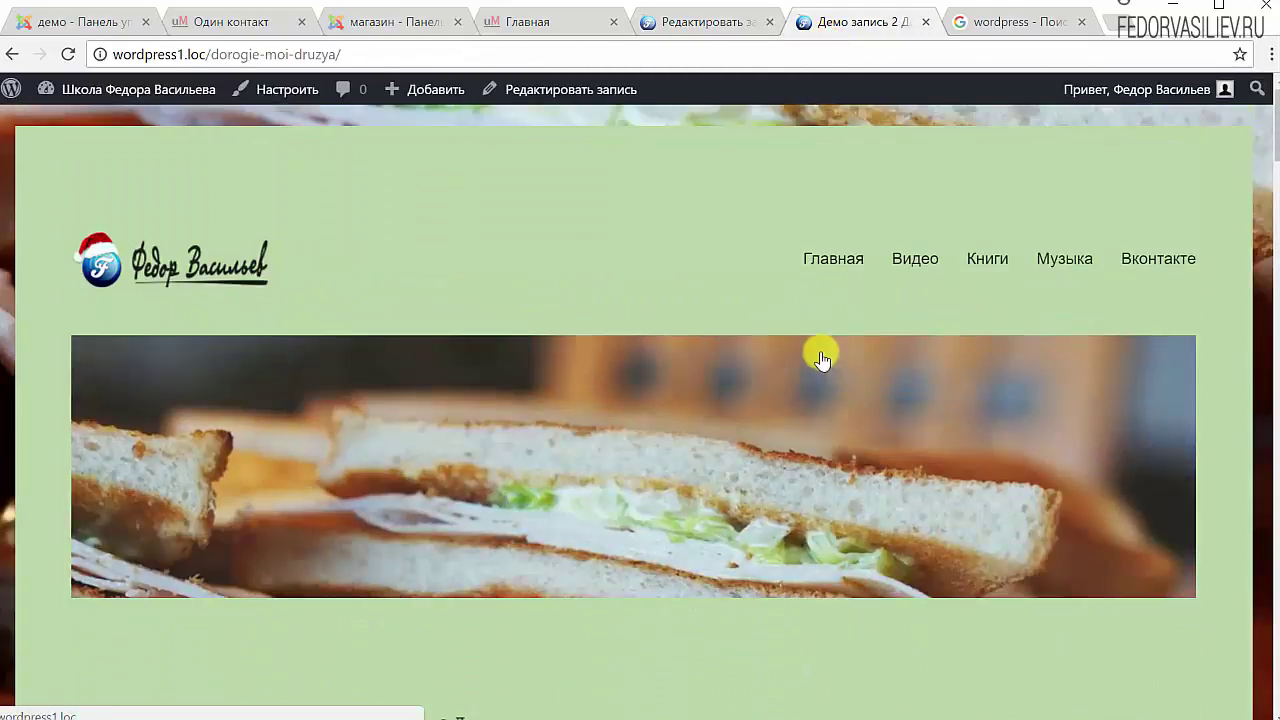
pyautogui.scroll(-3, 820, 349)
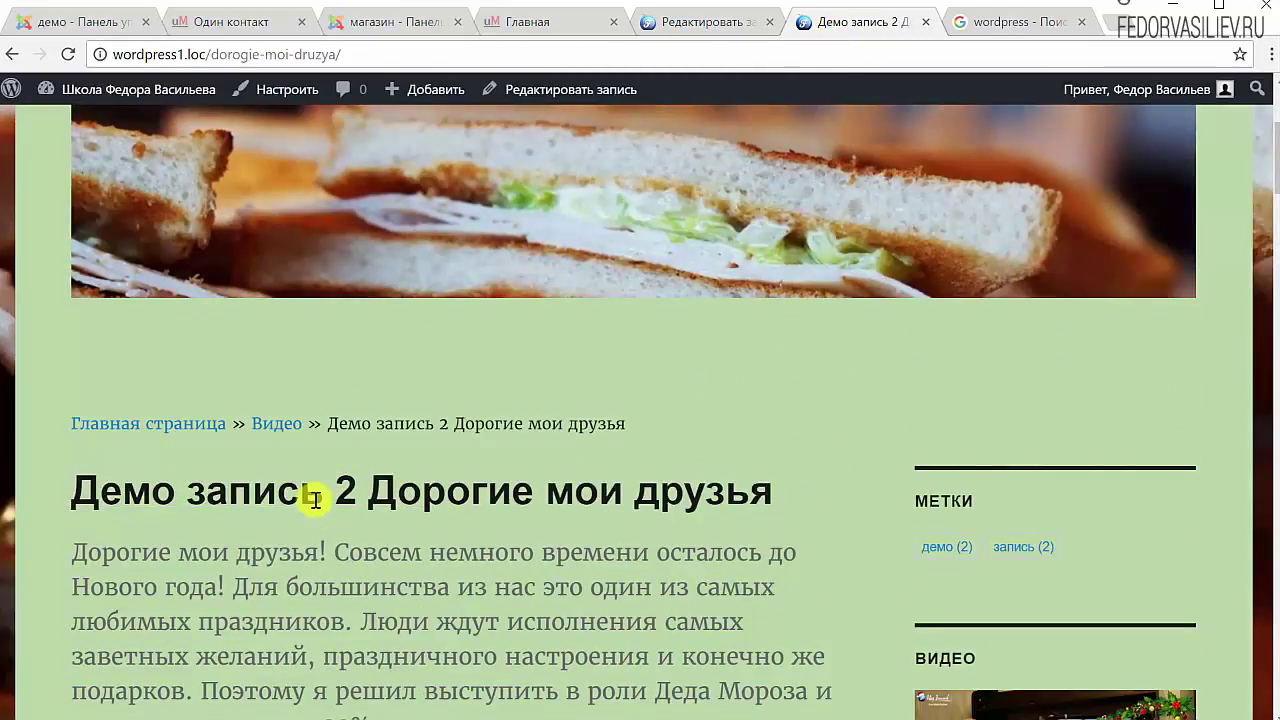
pyautogui.moveTo(333, 424)
pyautogui.mouseDown()
pyautogui.moveTo(646, 429)
pyautogui.moveTo(325, 424)
pyautogui.mouseUp()
pyautogui.click(388, 429)
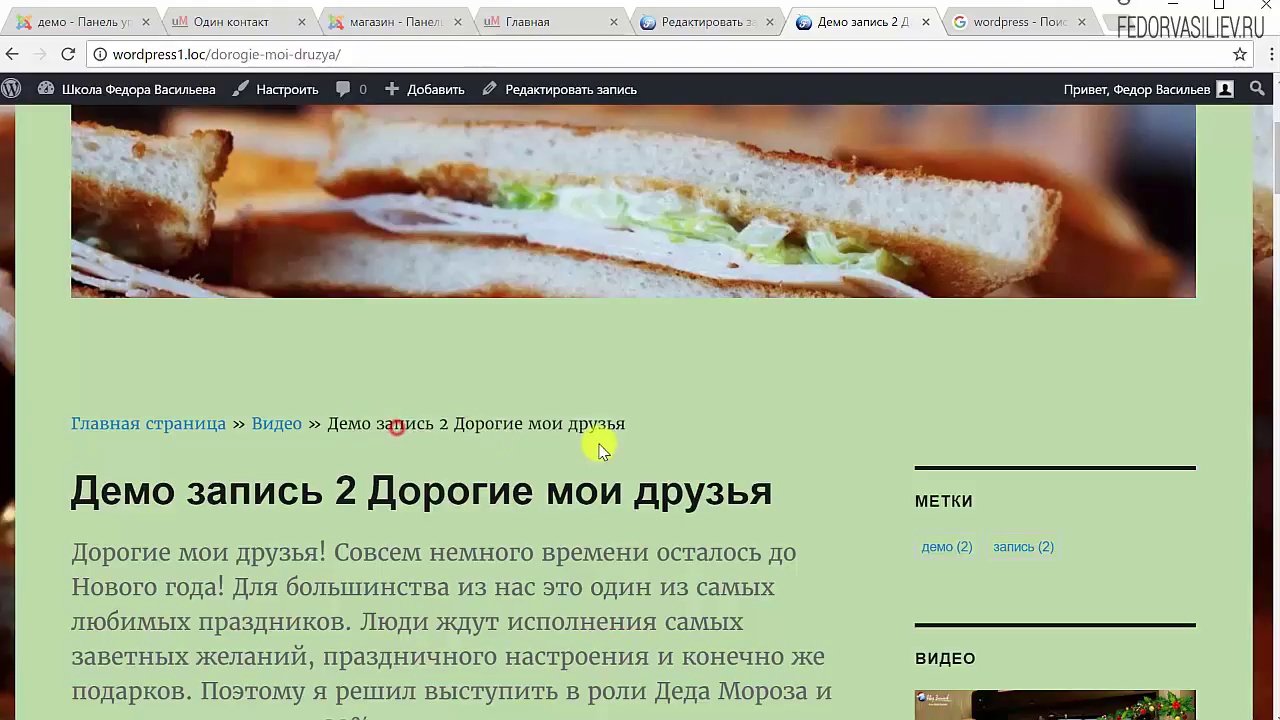
pyautogui.moveTo(646, 424); pyautogui.dragTo(346, 423)
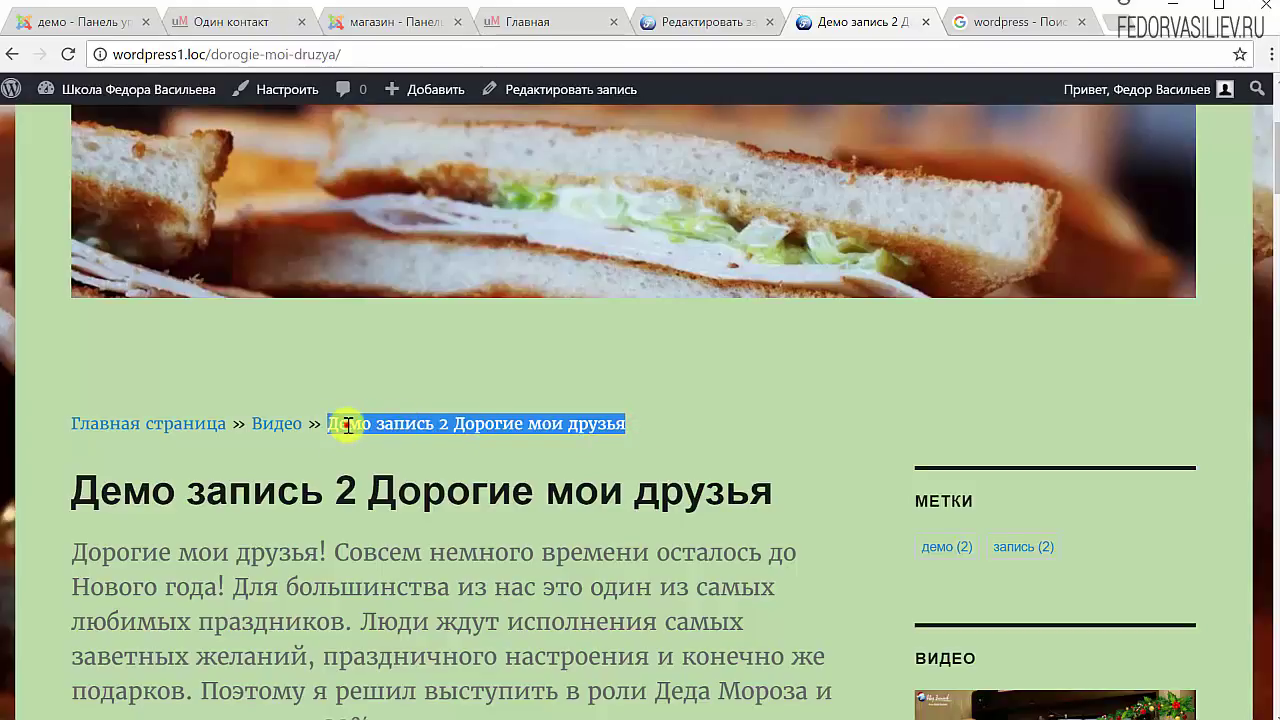
pyautogui.click(346, 423)
pyautogui.moveTo(631, 424); pyautogui.dragTo(329, 423)
pyautogui.moveTo(775, 494); pyautogui.dragTo(60, 490)
pyautogui.click(410, 438)
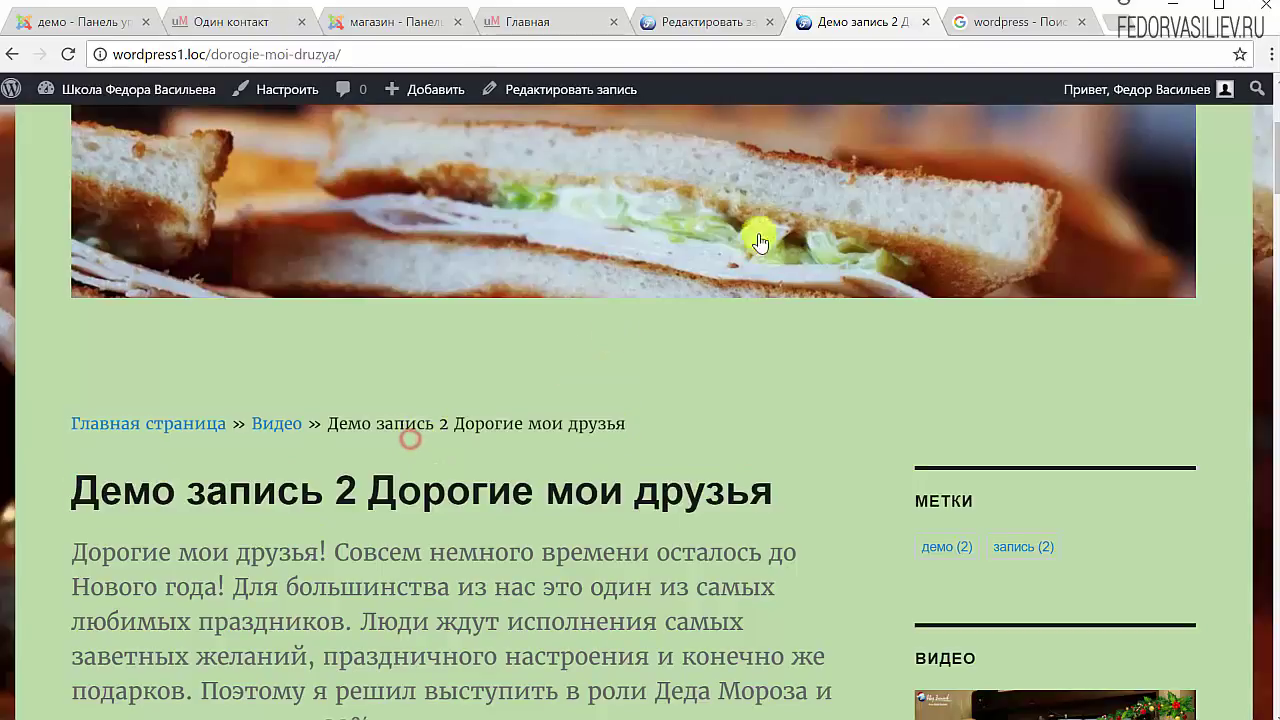
# - Revisit the editor's breadcrumb title field and highlight the corresponding last breadcrumb item on the published post again
pyautogui.click(711, 28)
pyautogui.click(451, 331)
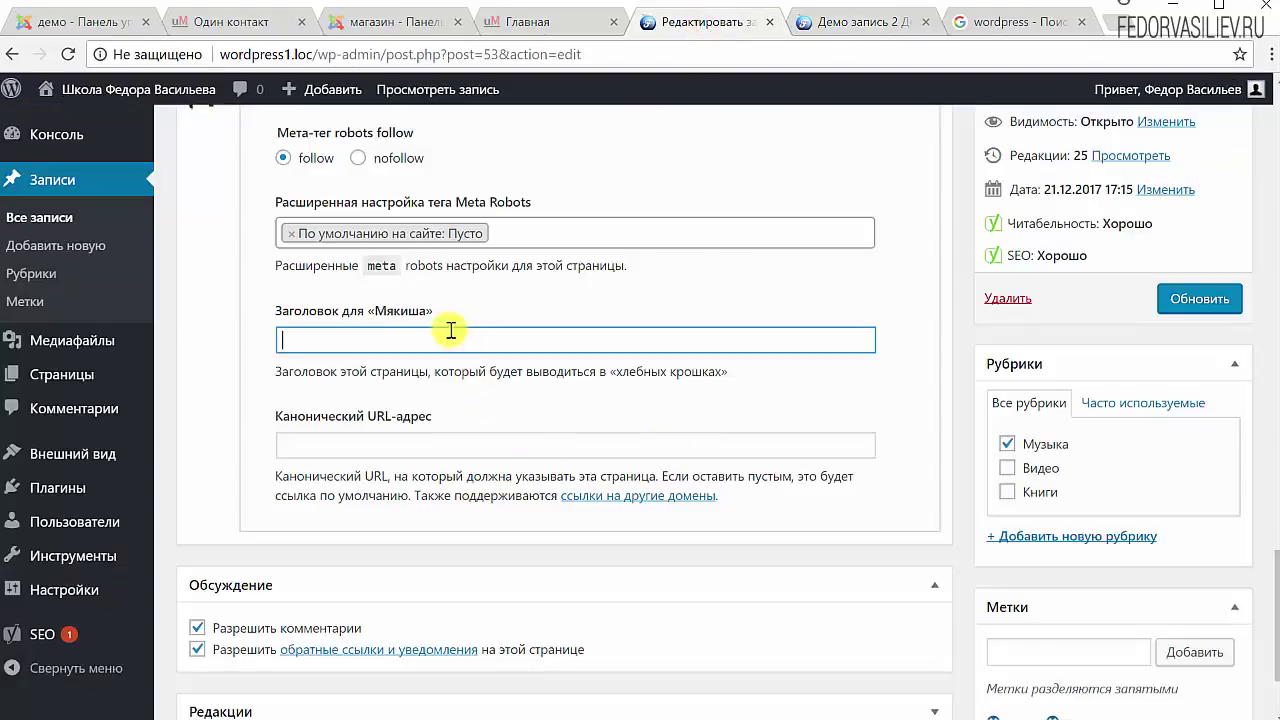
pyautogui.click(860, 22)
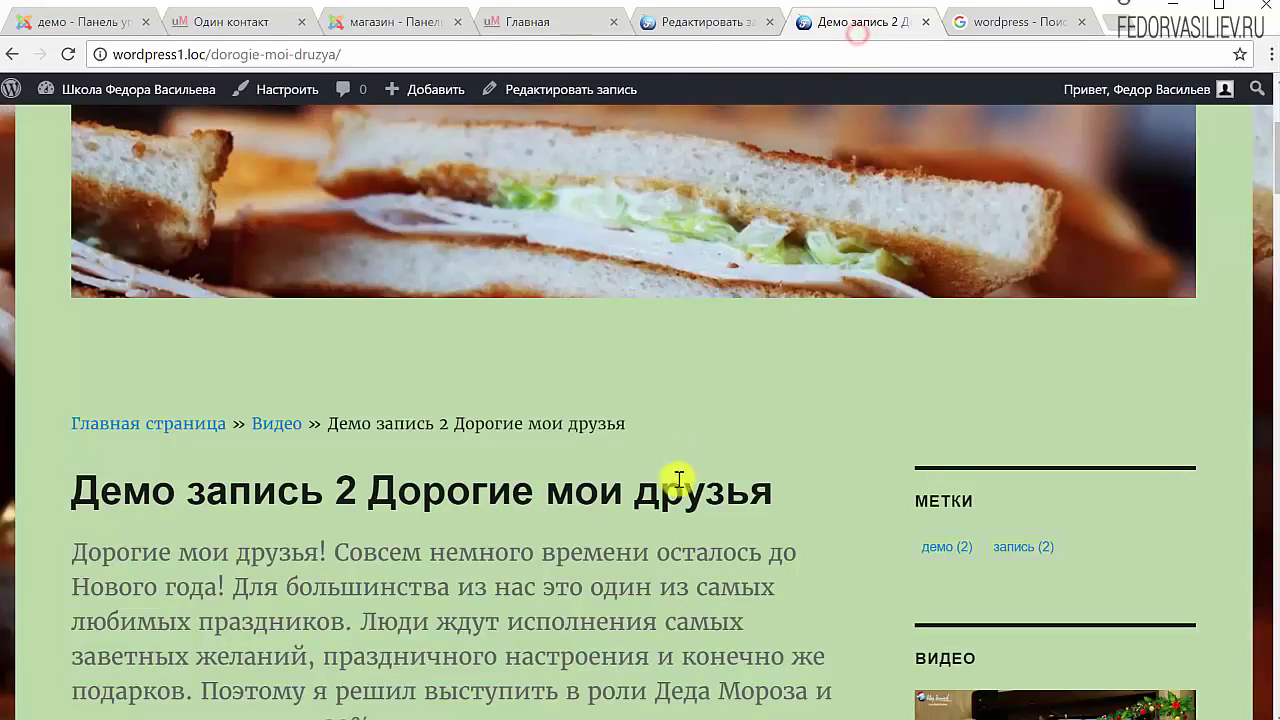
pyautogui.moveTo(643, 424); pyautogui.dragTo(334, 434)
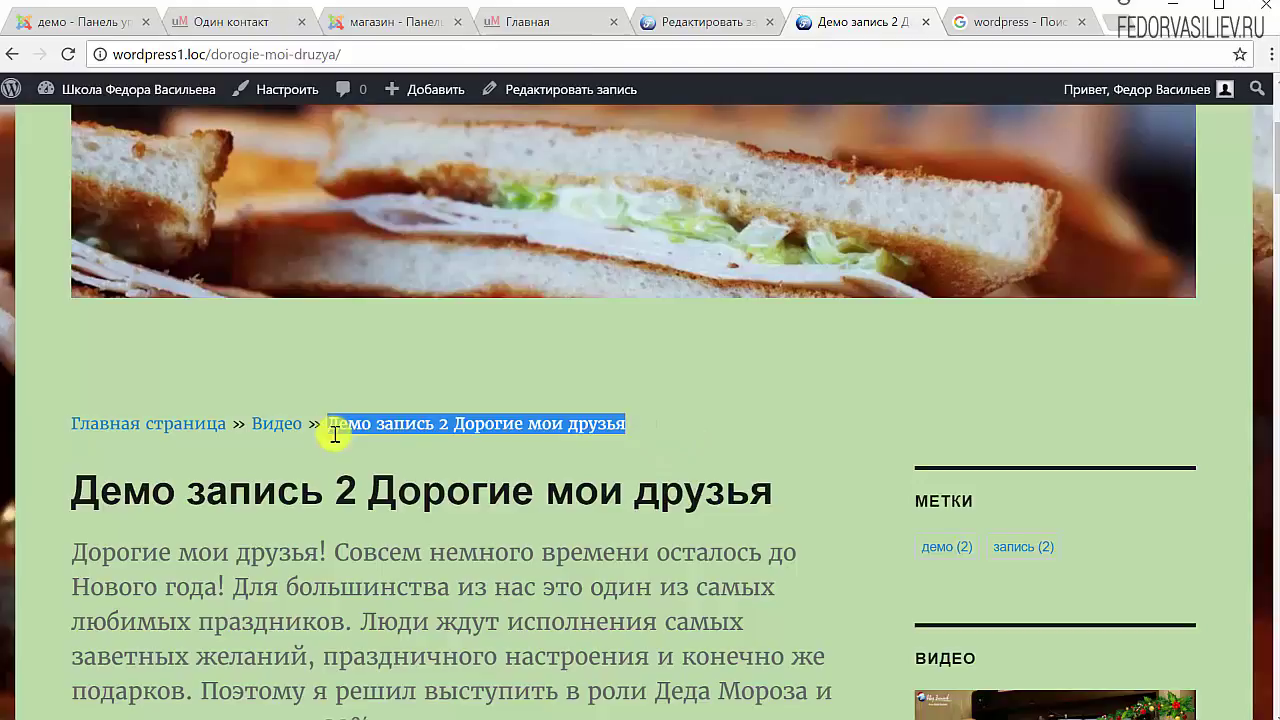
pyautogui.click(660, 28)
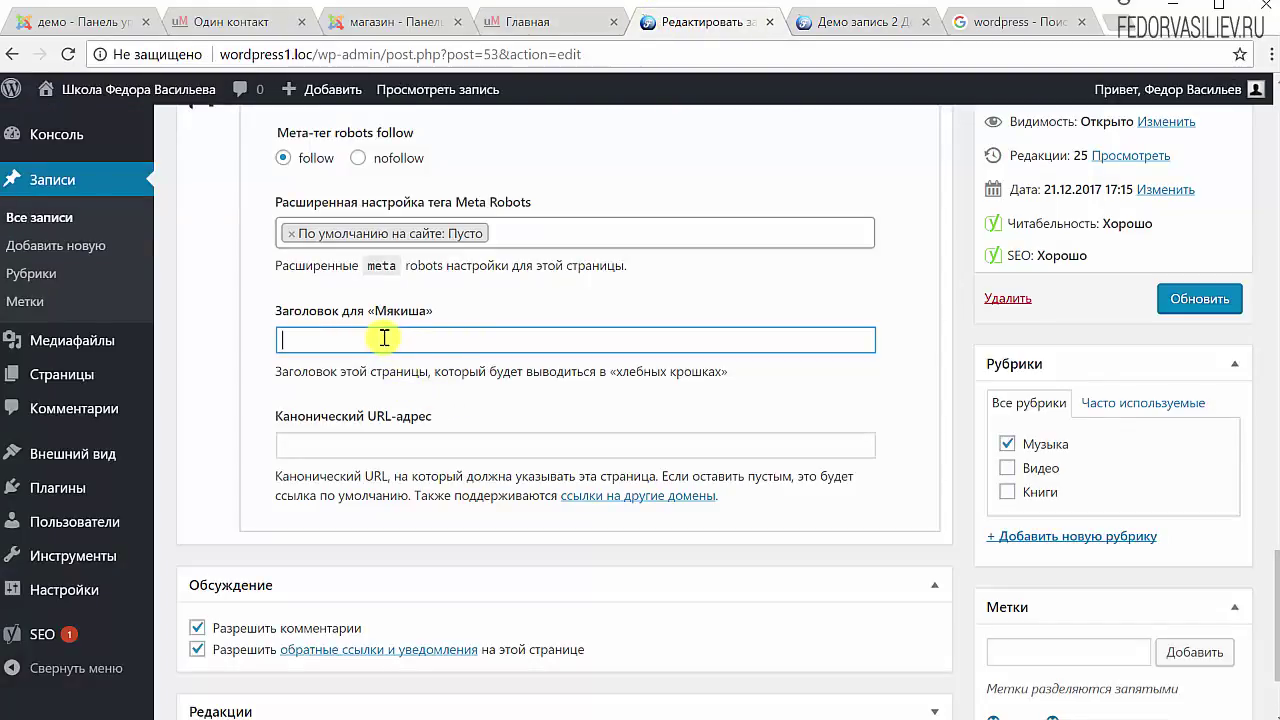
# - Highlight the post title in the editor, and inspect the breadcrumb title and canonical URL fields in the advanced Yoast SEO settings
pyautogui.scroll(15, 543, 217)
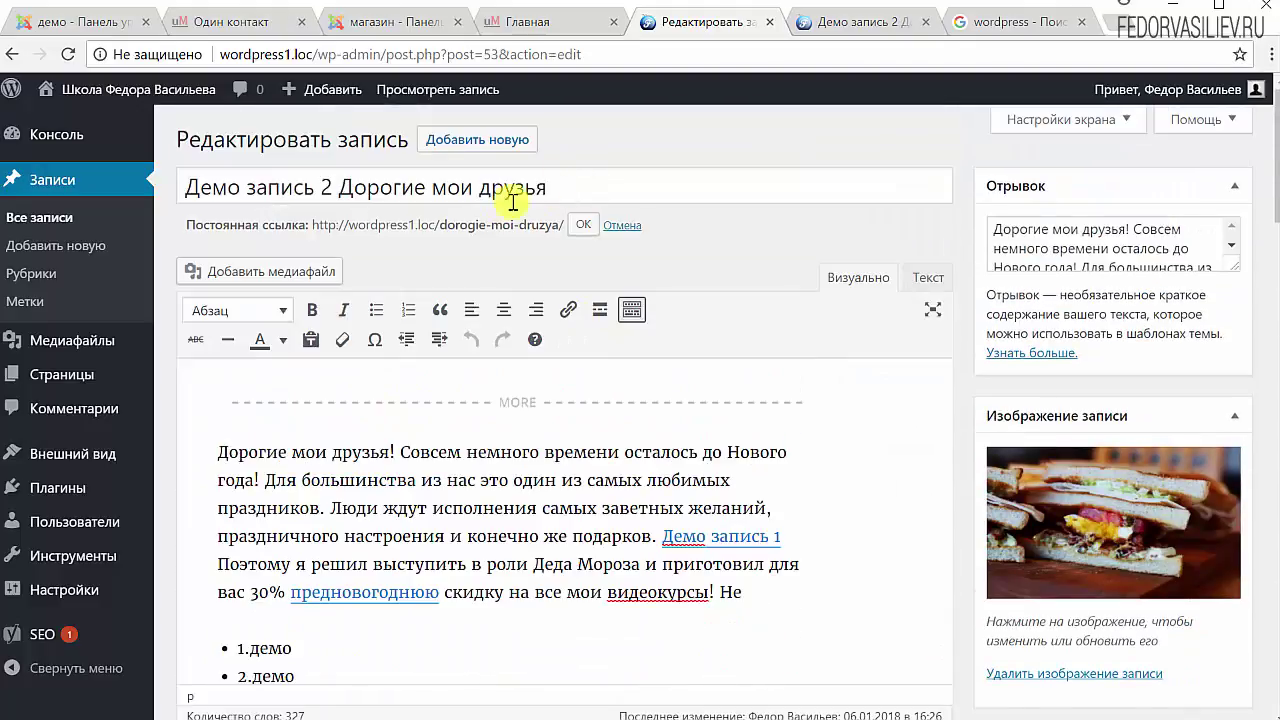
pyautogui.moveTo(558, 187); pyautogui.dragTo(184, 188)
pyautogui.scroll(-5, 826, 289)
pyautogui.scroll(-10, 1040, 355)
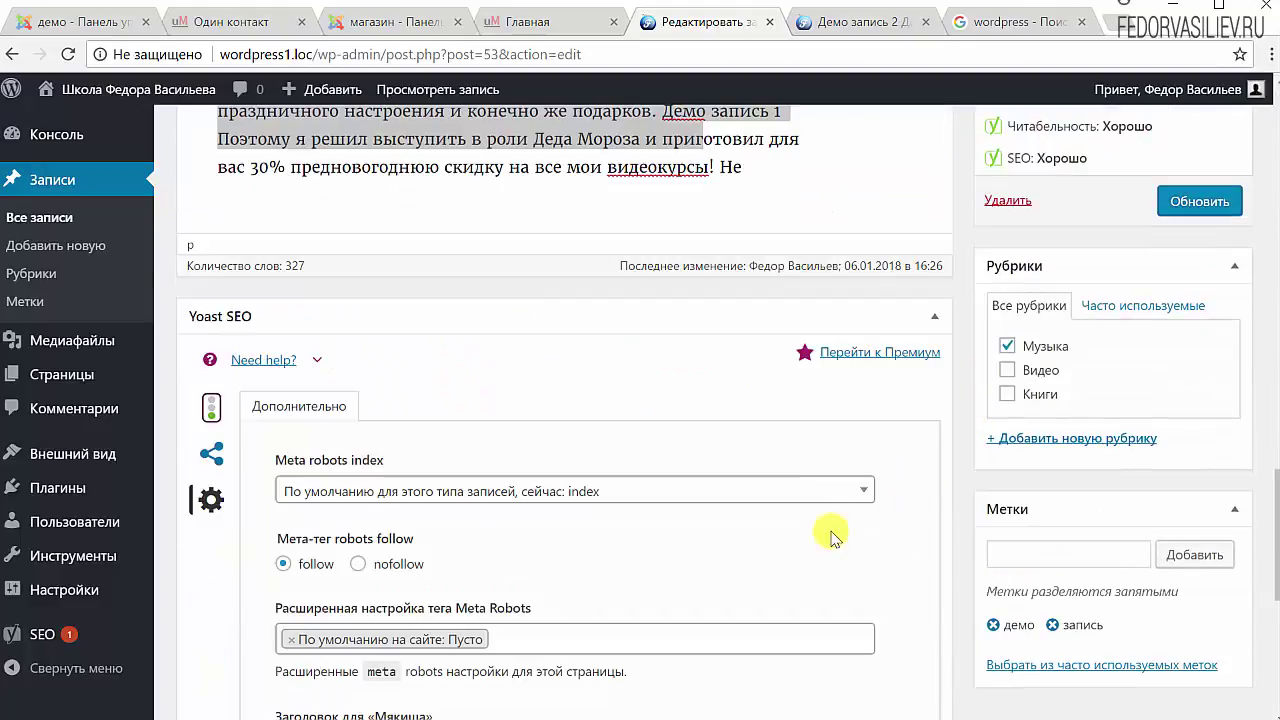
pyautogui.scroll(-2, 560, 525)
pyautogui.scroll(-4, 601, 518)
pyautogui.scroll(2, 602, 516)
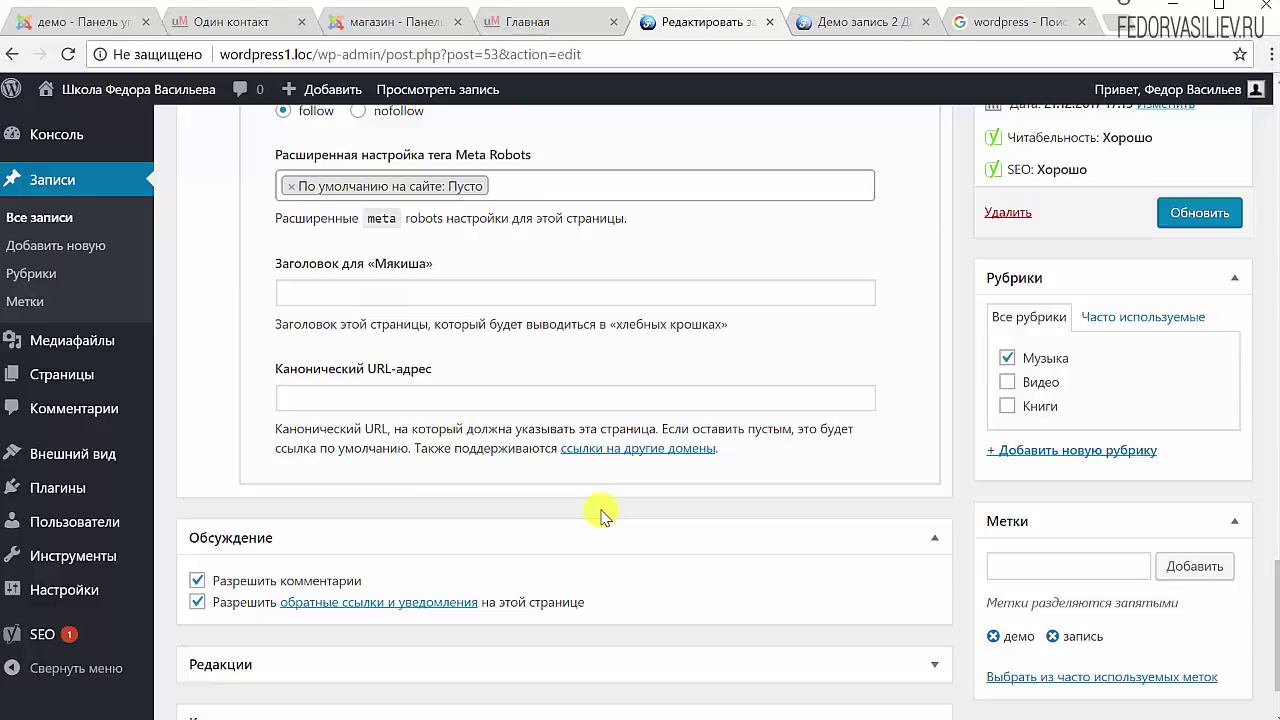
pyautogui.click(360, 296)
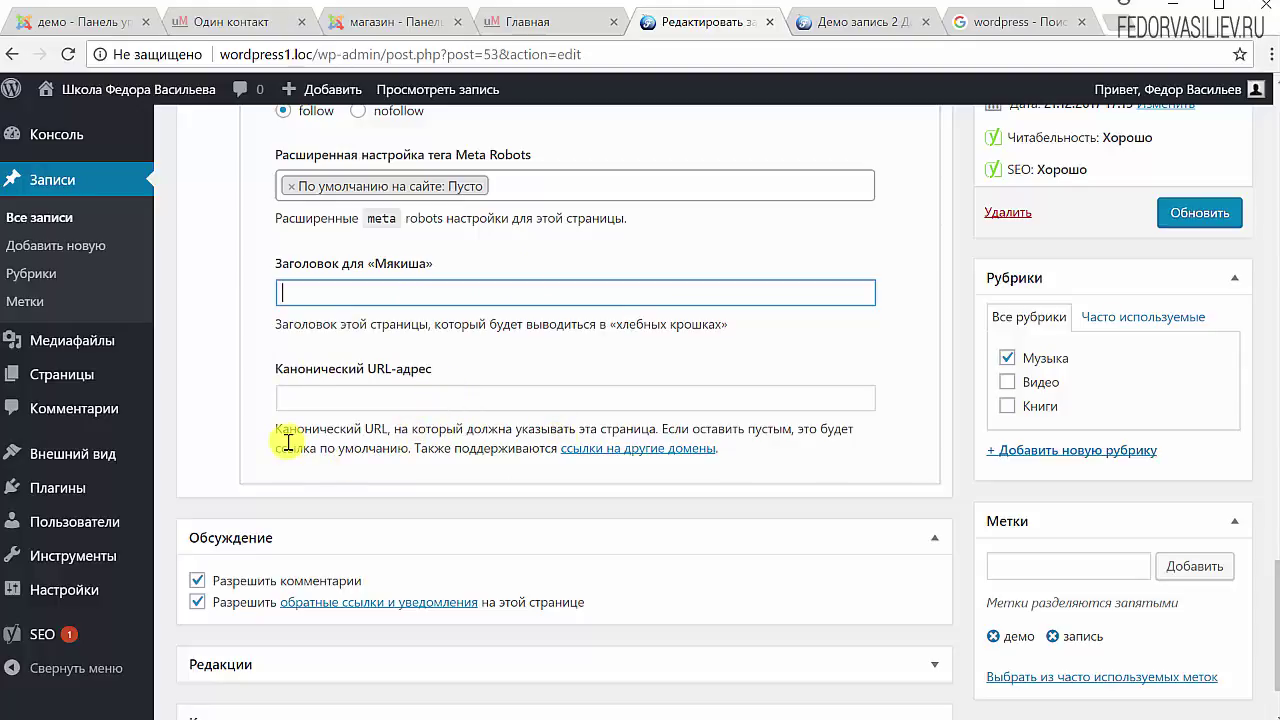
pyautogui.click(325, 396)
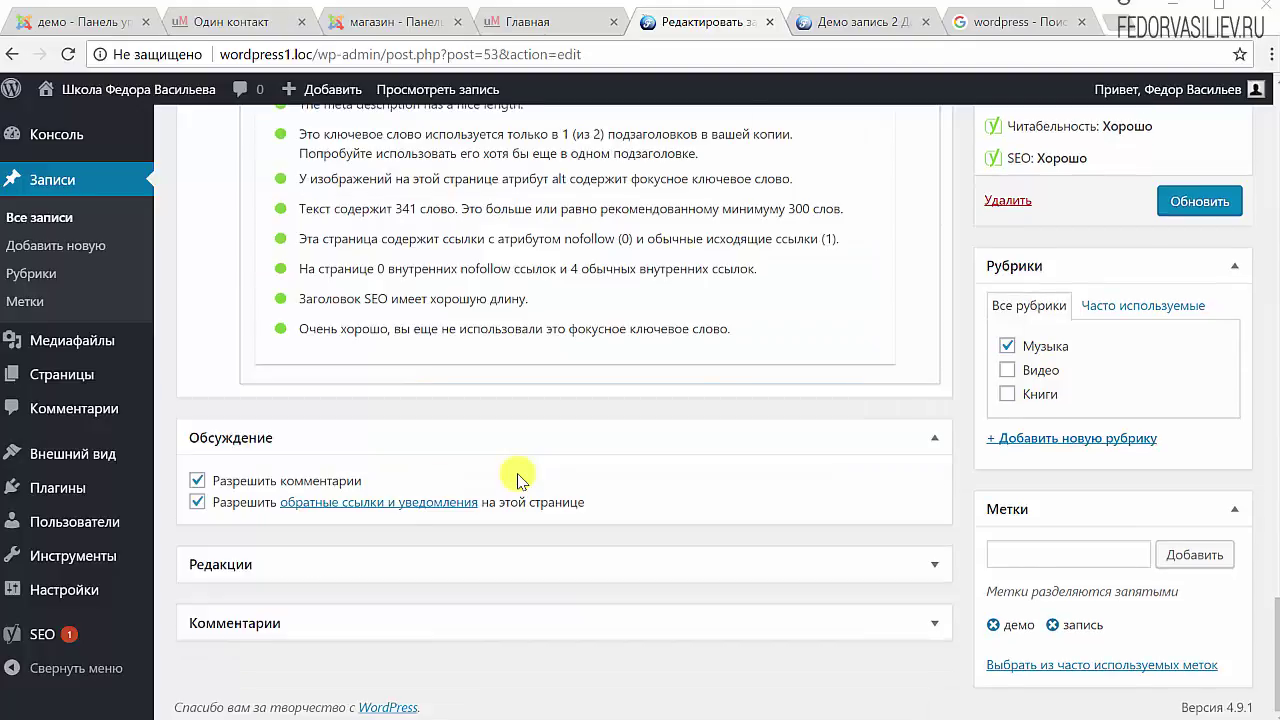
# - Review the Yoast SEO readability and keyword analyses along with the social sharing and advanced sections, returning to the readability analysis
pyautogui.scroll(9, 514, 480)
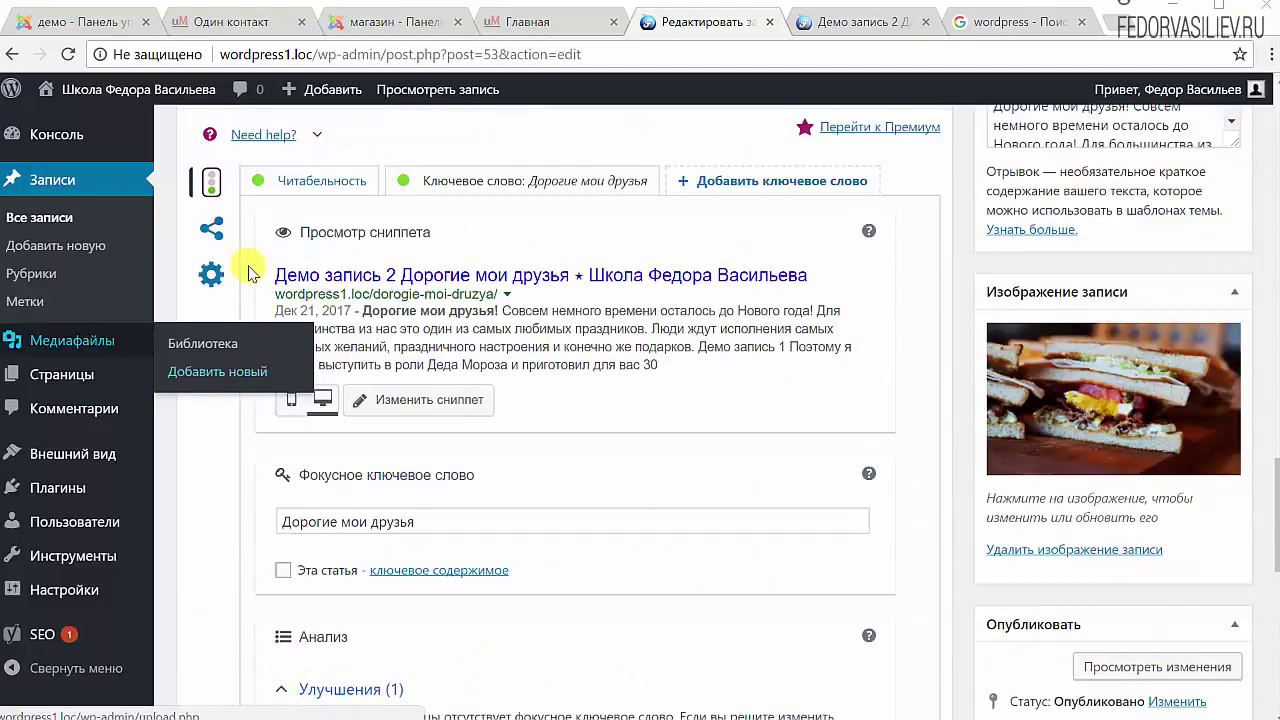
pyautogui.click(266, 181)
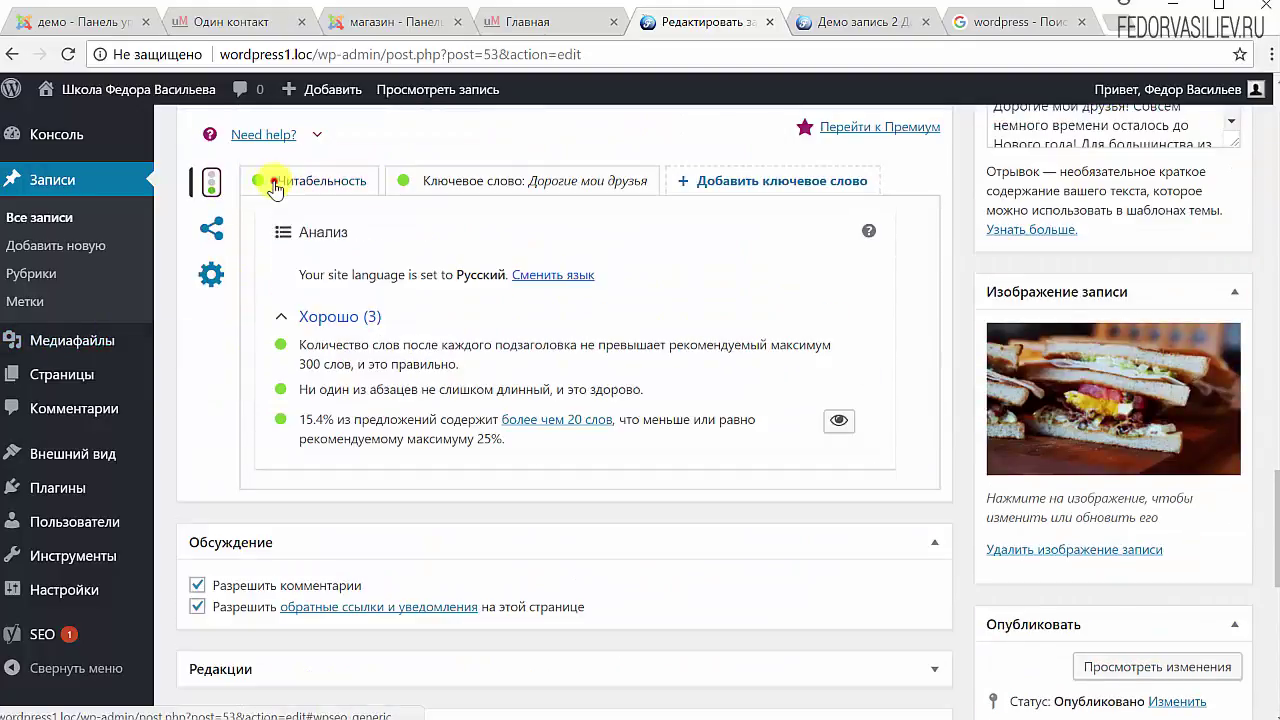
pyautogui.click(449, 181)
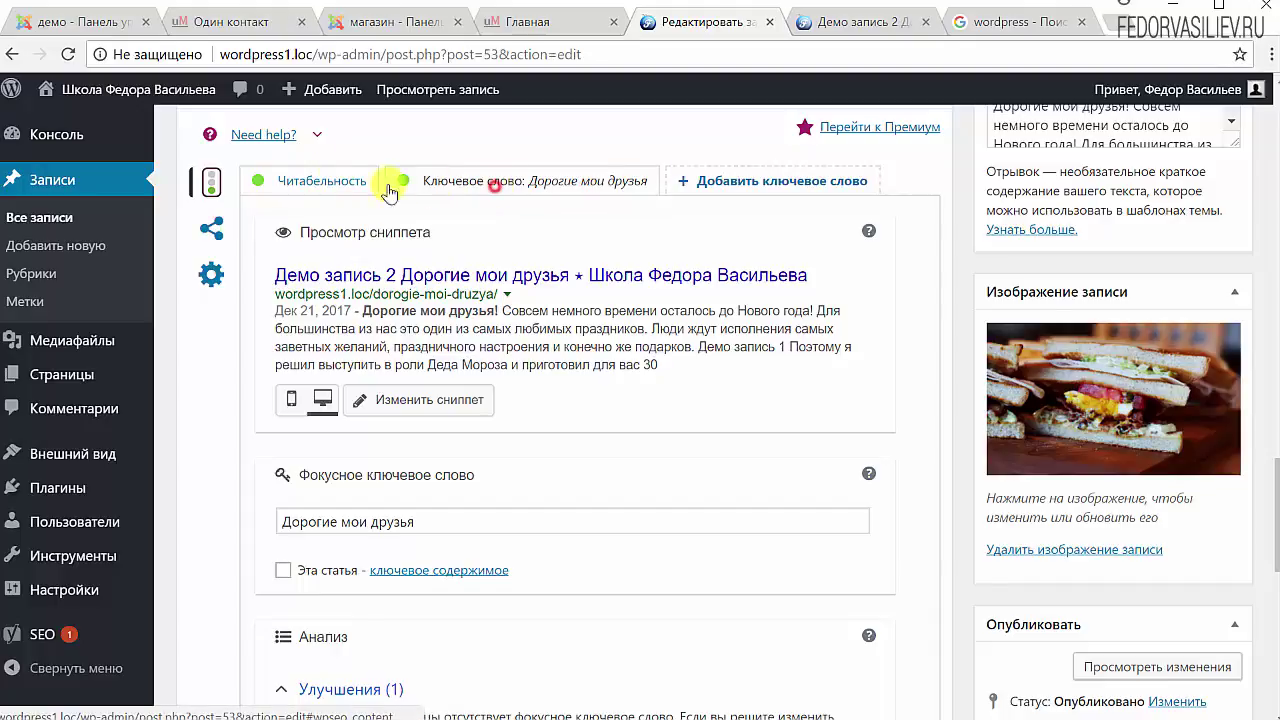
pyautogui.click(333, 181)
pyautogui.click(210, 227)
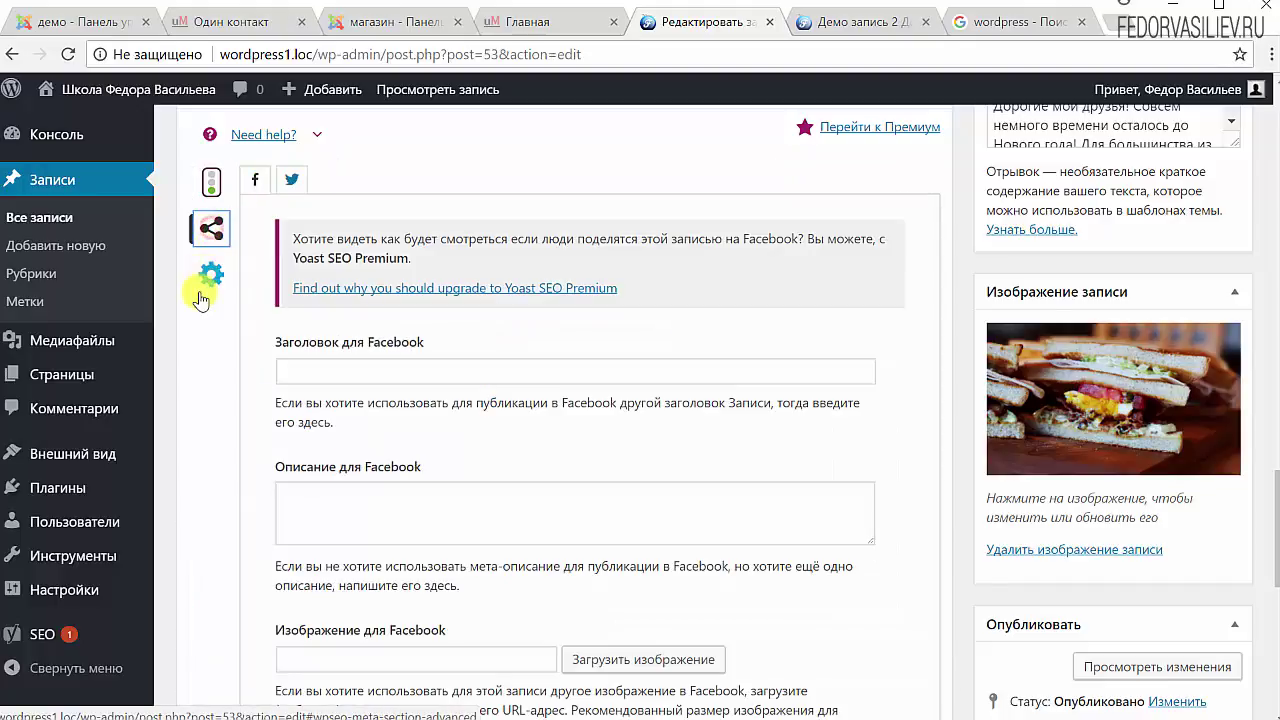
pyautogui.click(207, 287)
pyautogui.click(211, 226)
pyautogui.click(210, 184)
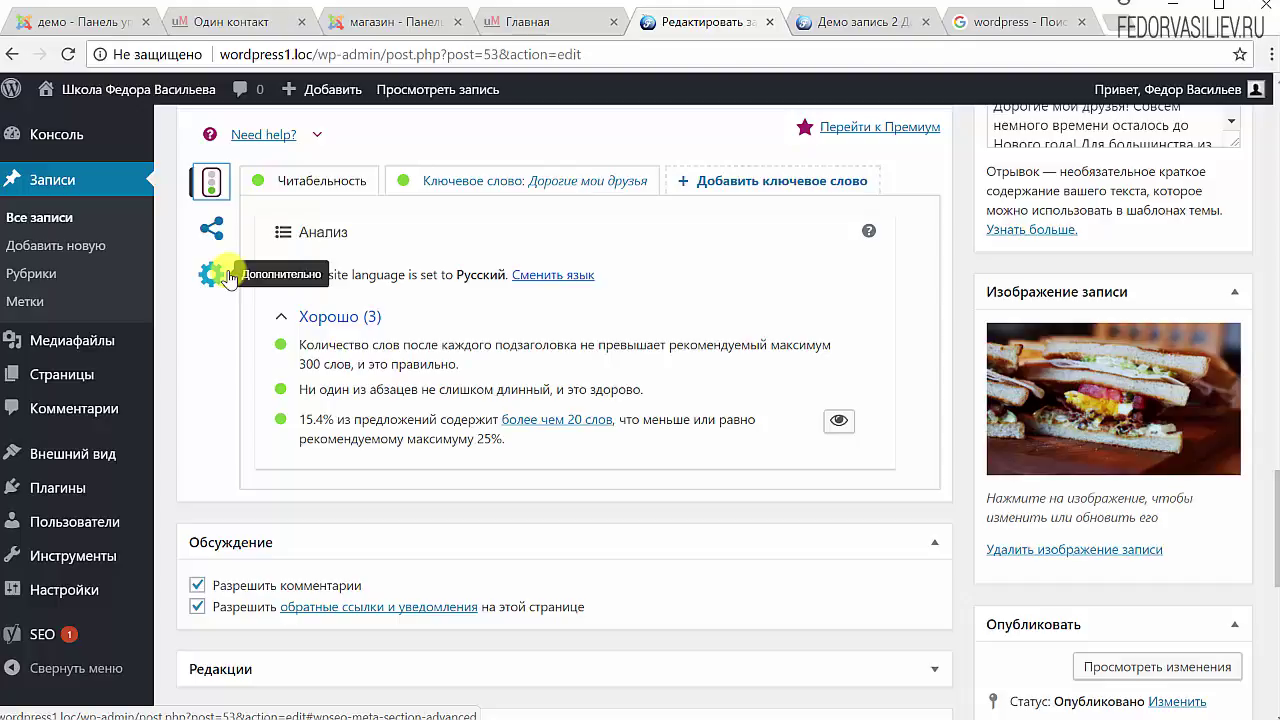
# - Open the Yoast SEO social sharing section and look through its Facebook title, description and image fields
pyautogui.scroll(-2, 330, 430)
pyautogui.scroll(4, 300, 400)
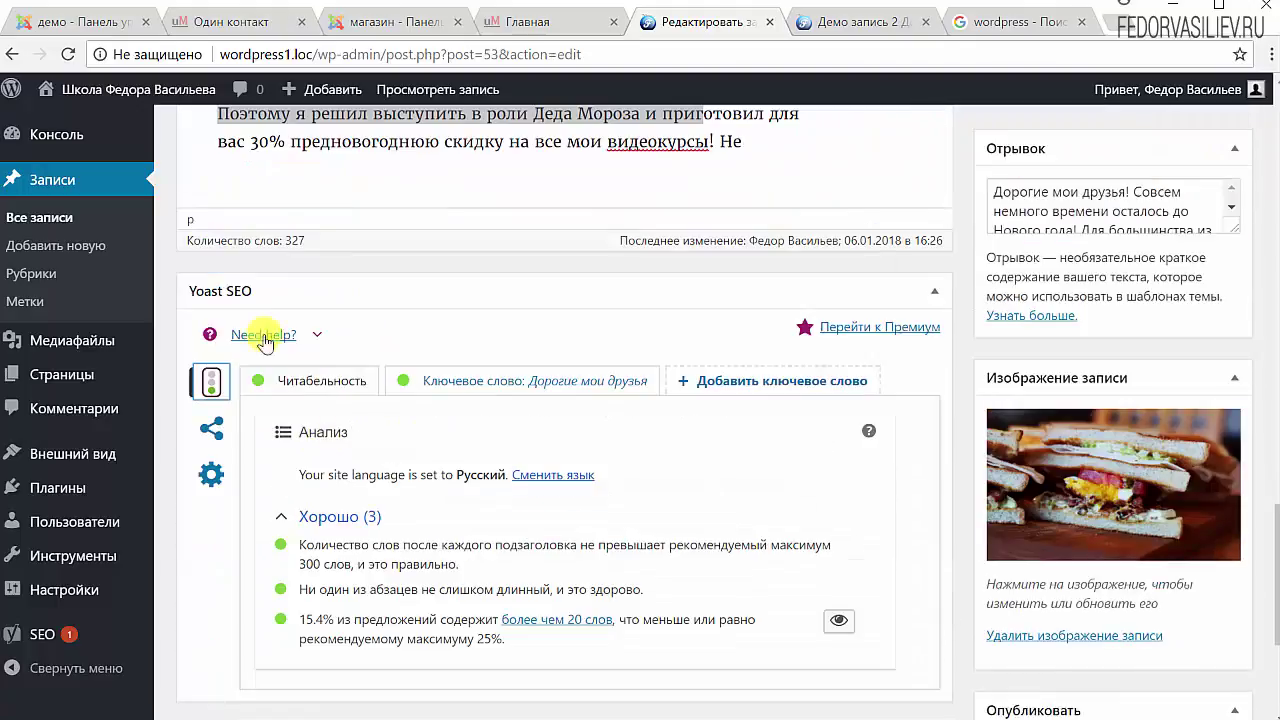
pyautogui.click(213, 428)
pyautogui.scroll(-5, 207, 480)
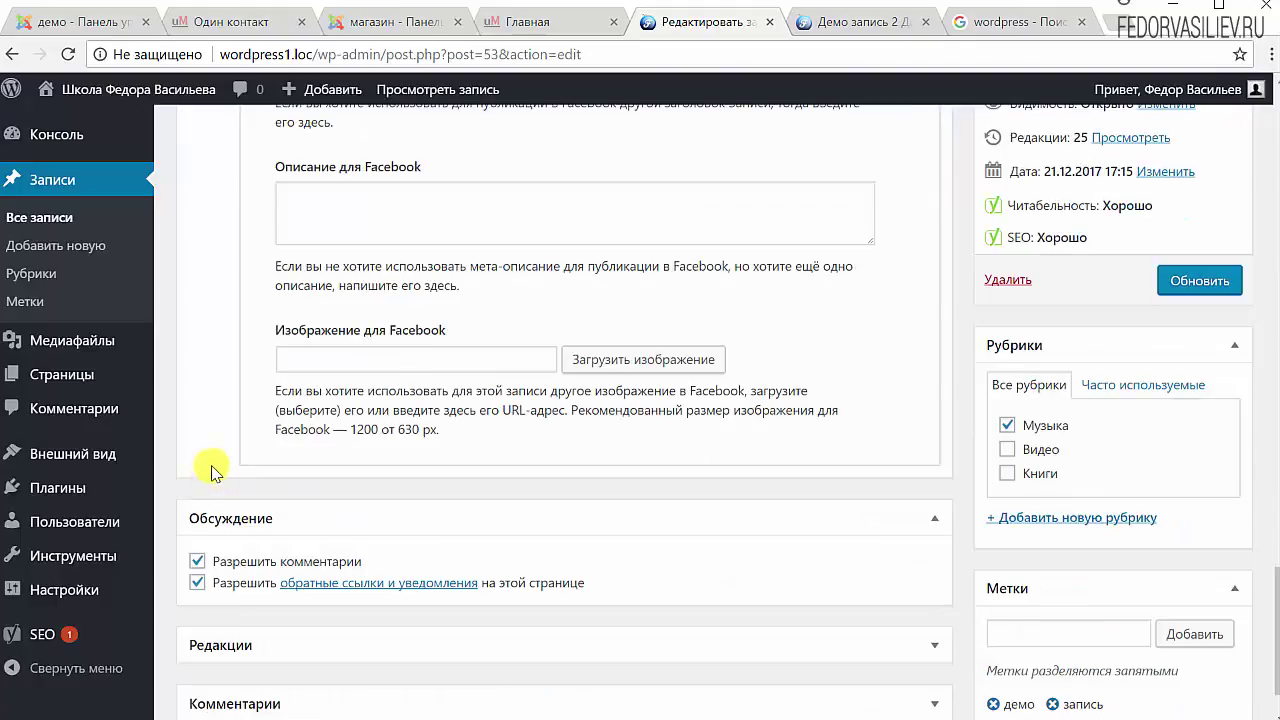
pyautogui.scroll(5, 210, 465)
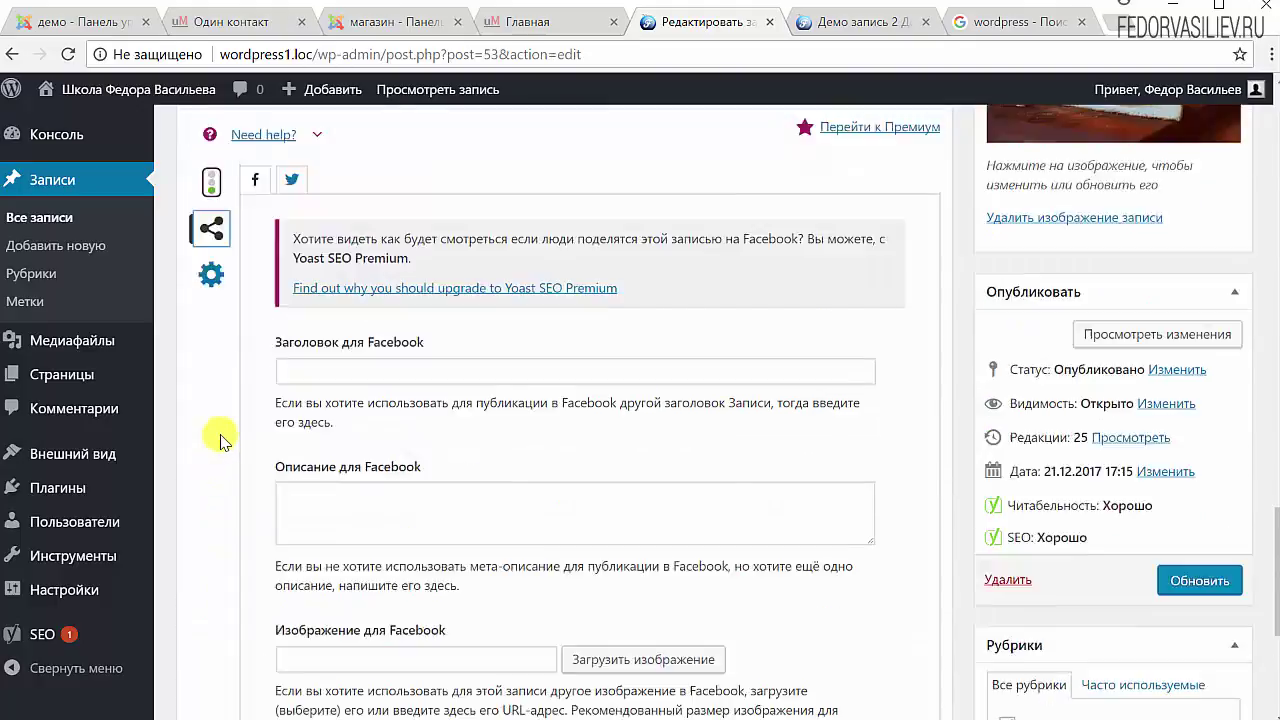
# - Recap the advanced, social sharing and content analysis sections of Yoast SEO, finishing at the readability analysis and publishing details
pyautogui.click(211, 477)
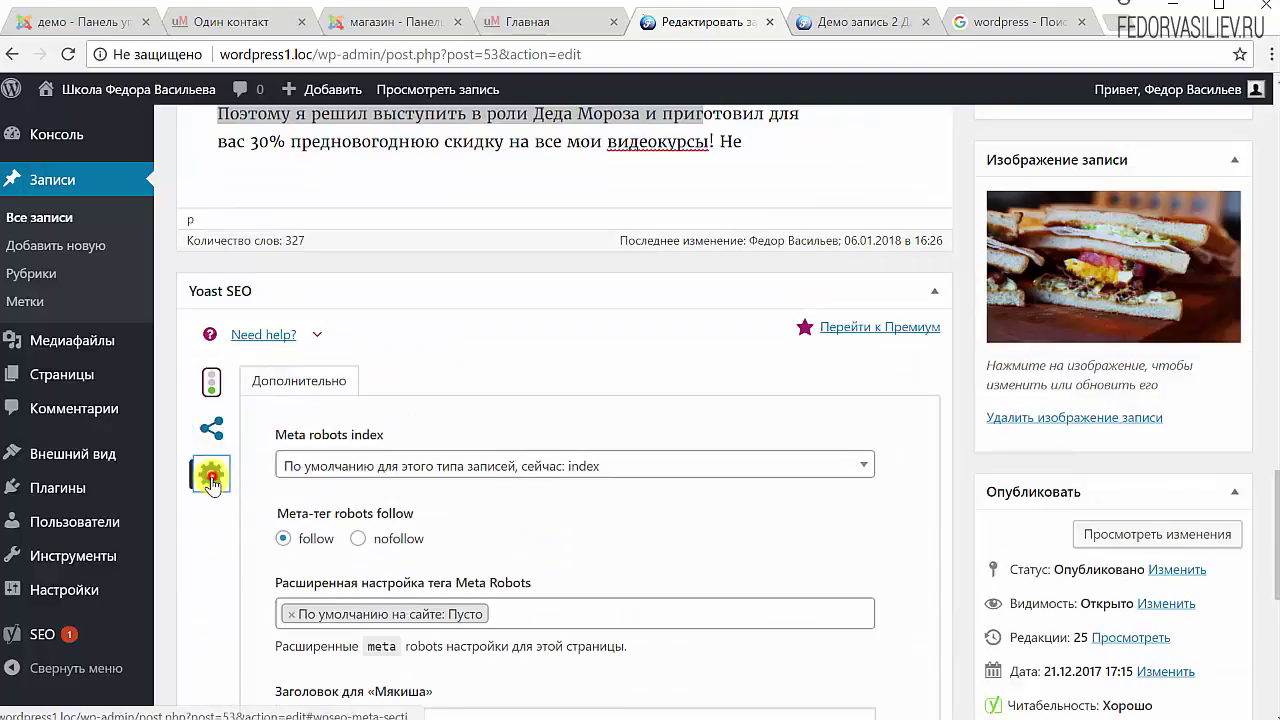
pyautogui.click(211, 428)
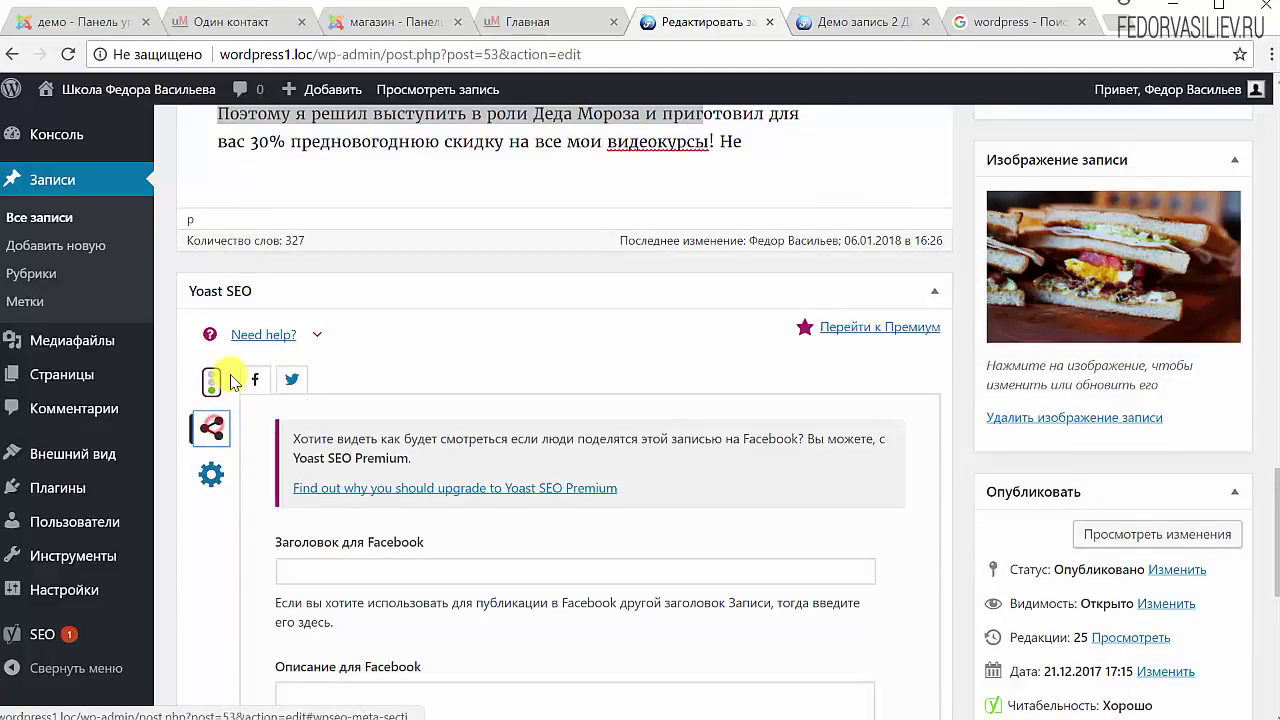
pyautogui.click(216, 381)
pyautogui.click(210, 426)
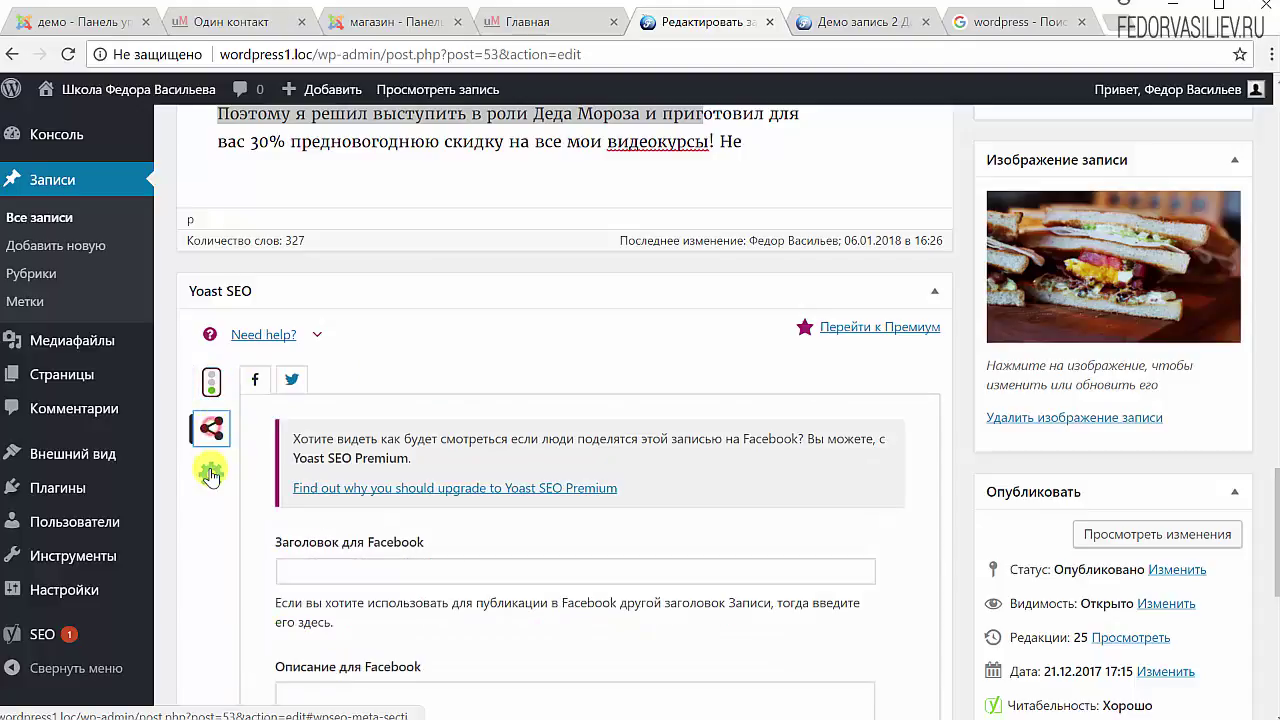
pyautogui.click(210, 468)
pyautogui.click(210, 435)
pyautogui.click(210, 398)
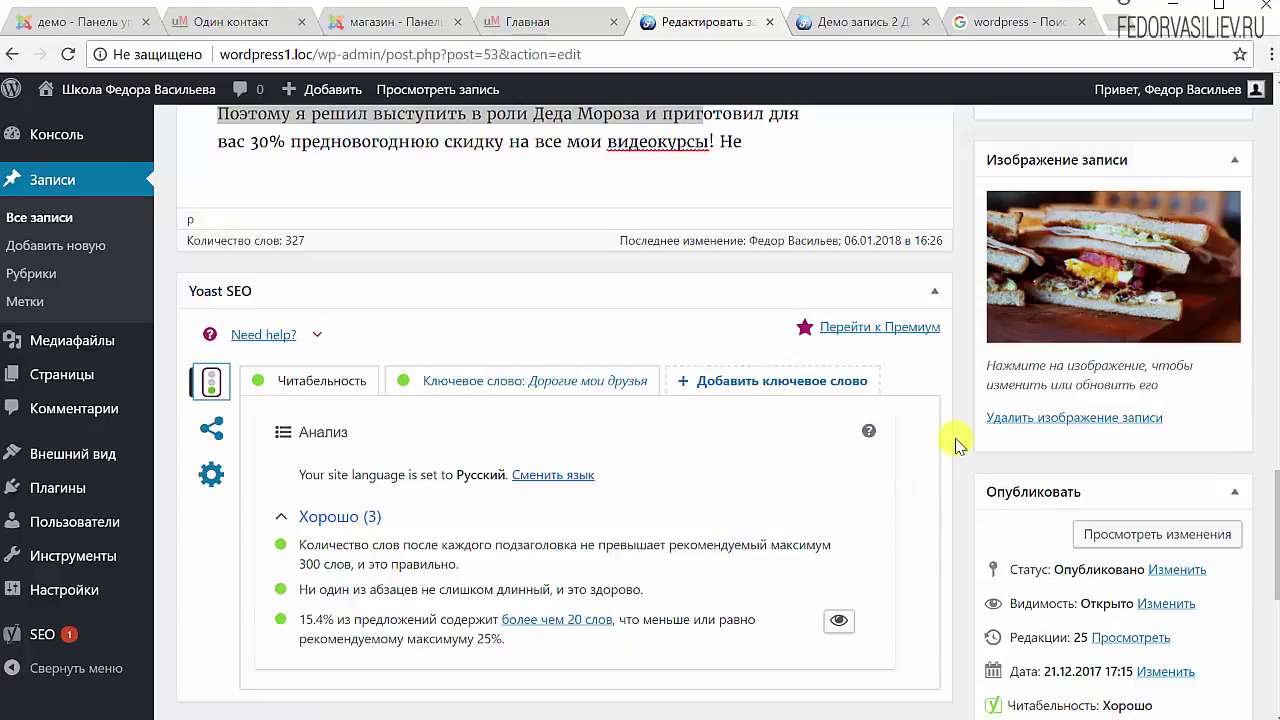
pyautogui.scroll(-2, 995, 432)
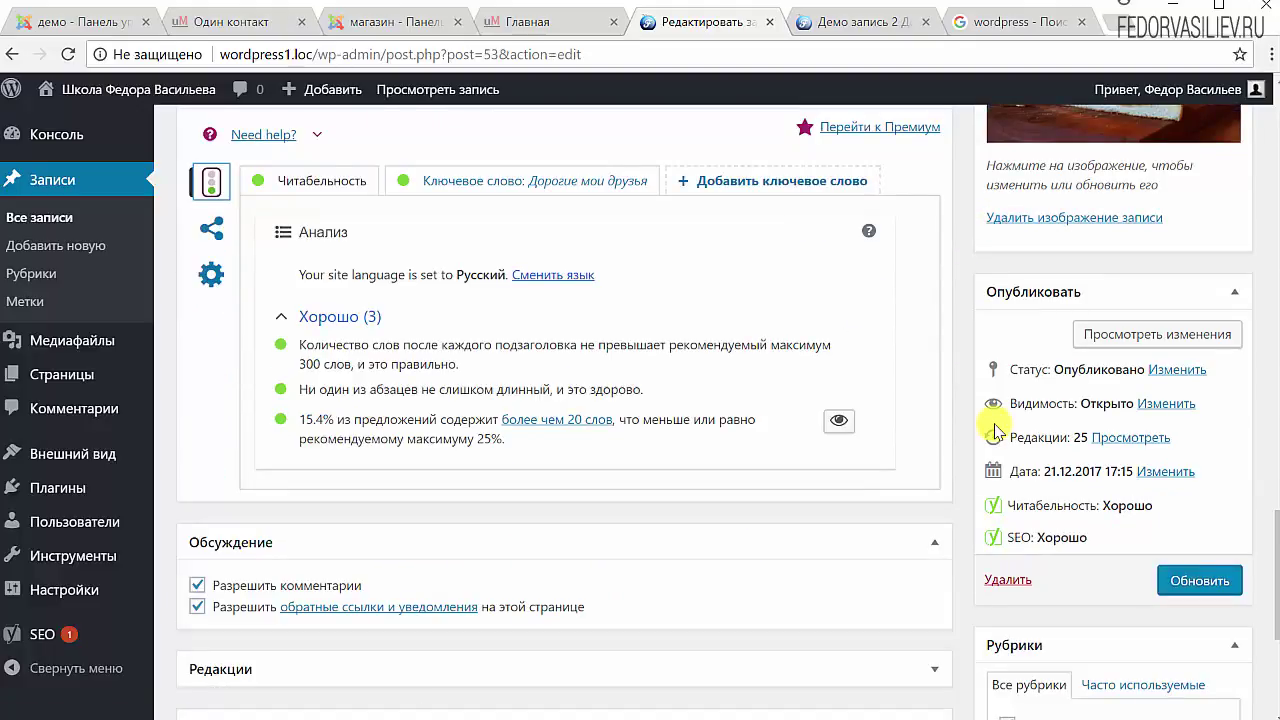
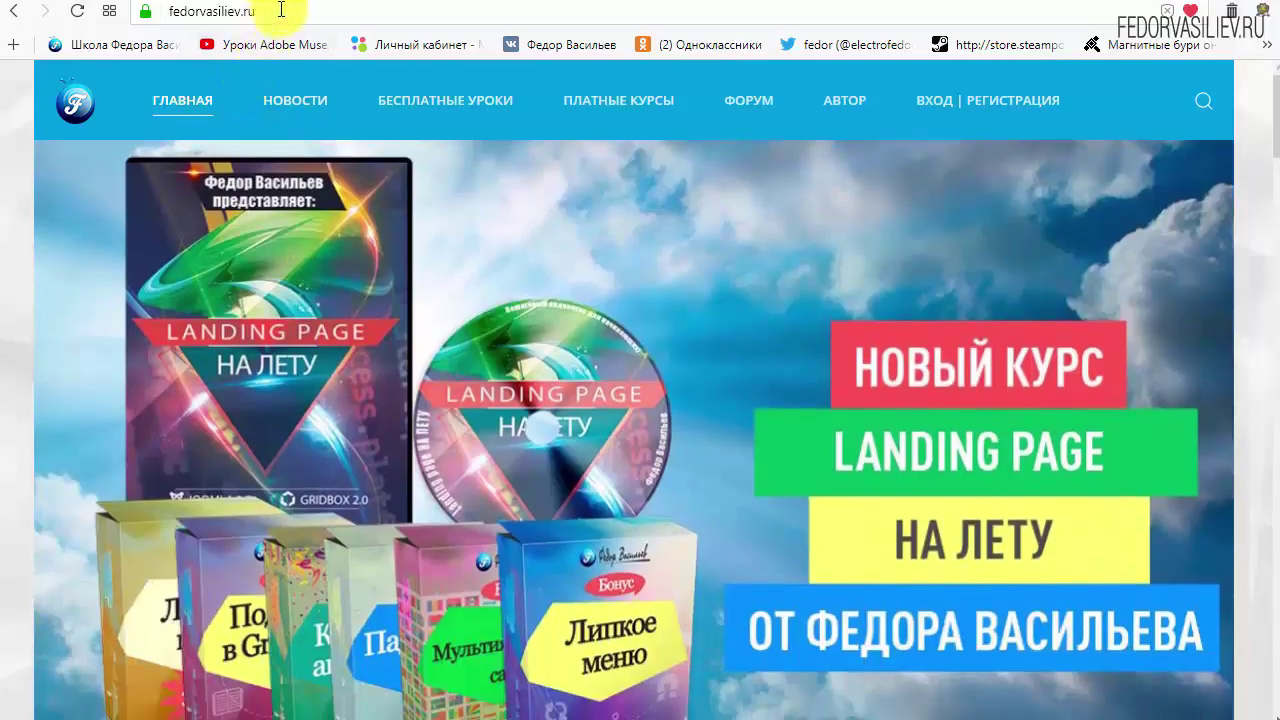
# - Switch to the course author's website, open its login and registration page, and follow the link for creating a new account
pyautogui.click(278, 10)
pyautogui.click(265, 11)
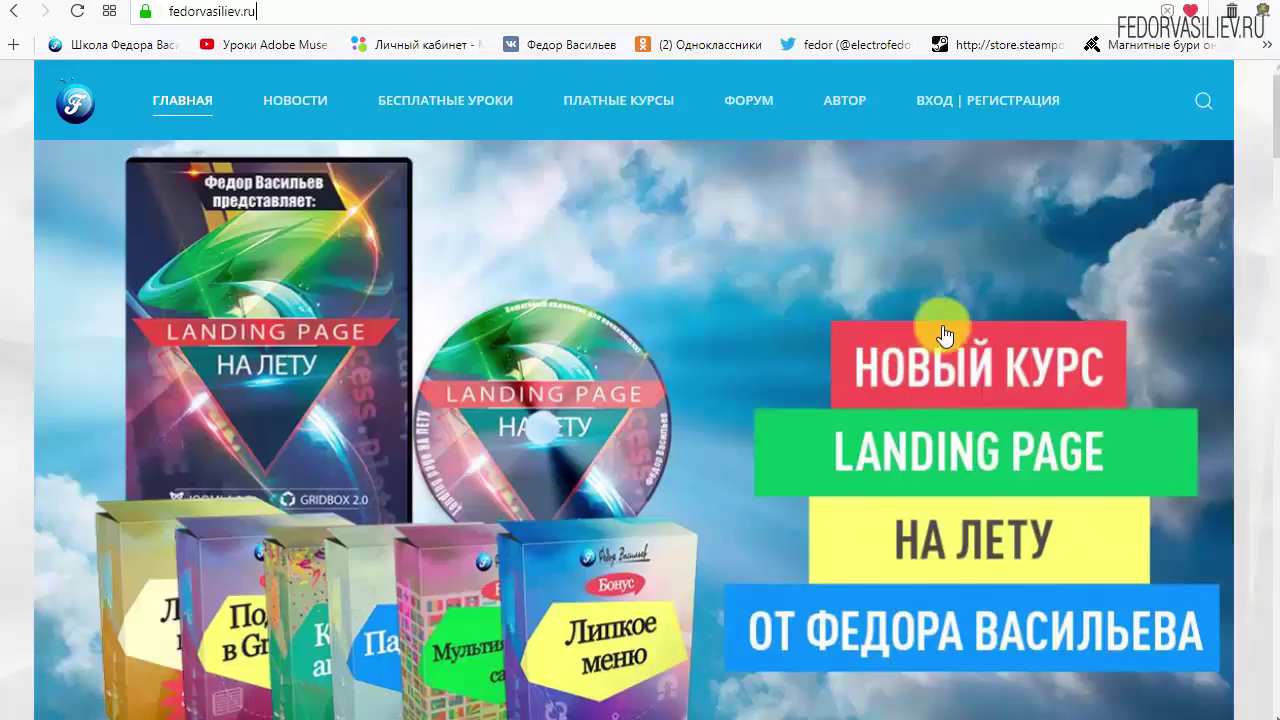
pyautogui.click(940, 100)
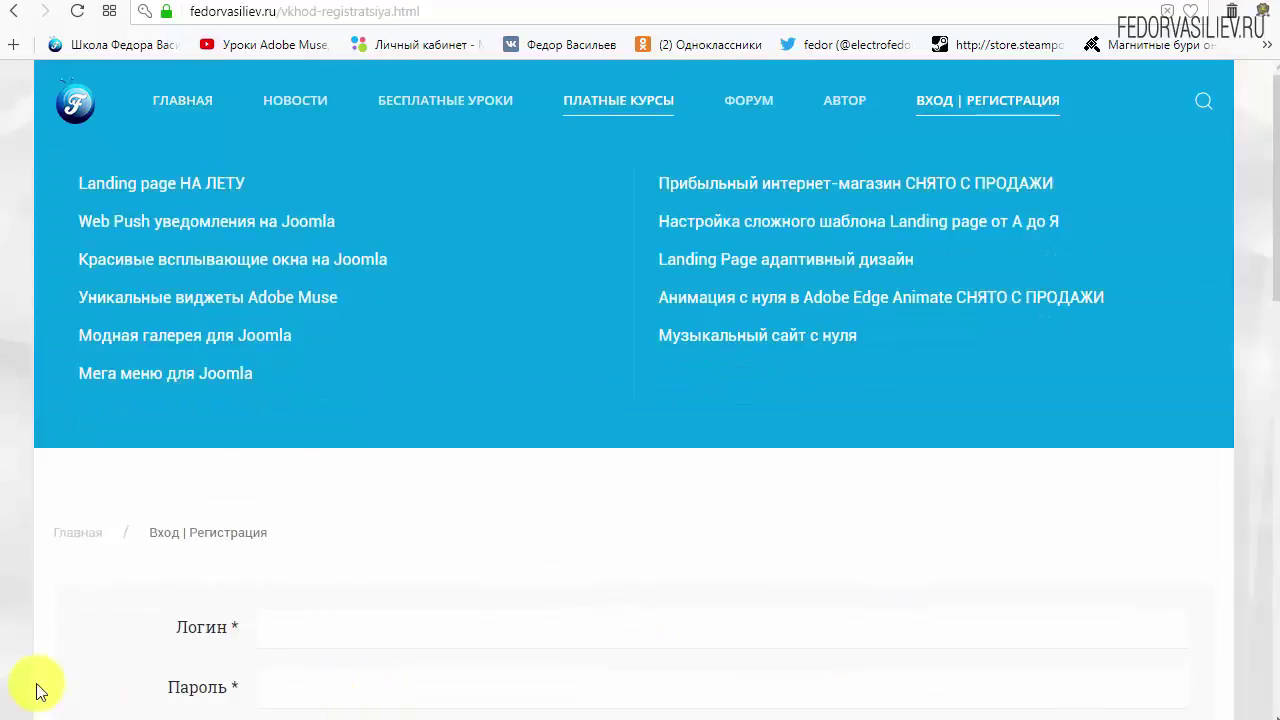
pyautogui.scroll(-3, 263, 380)
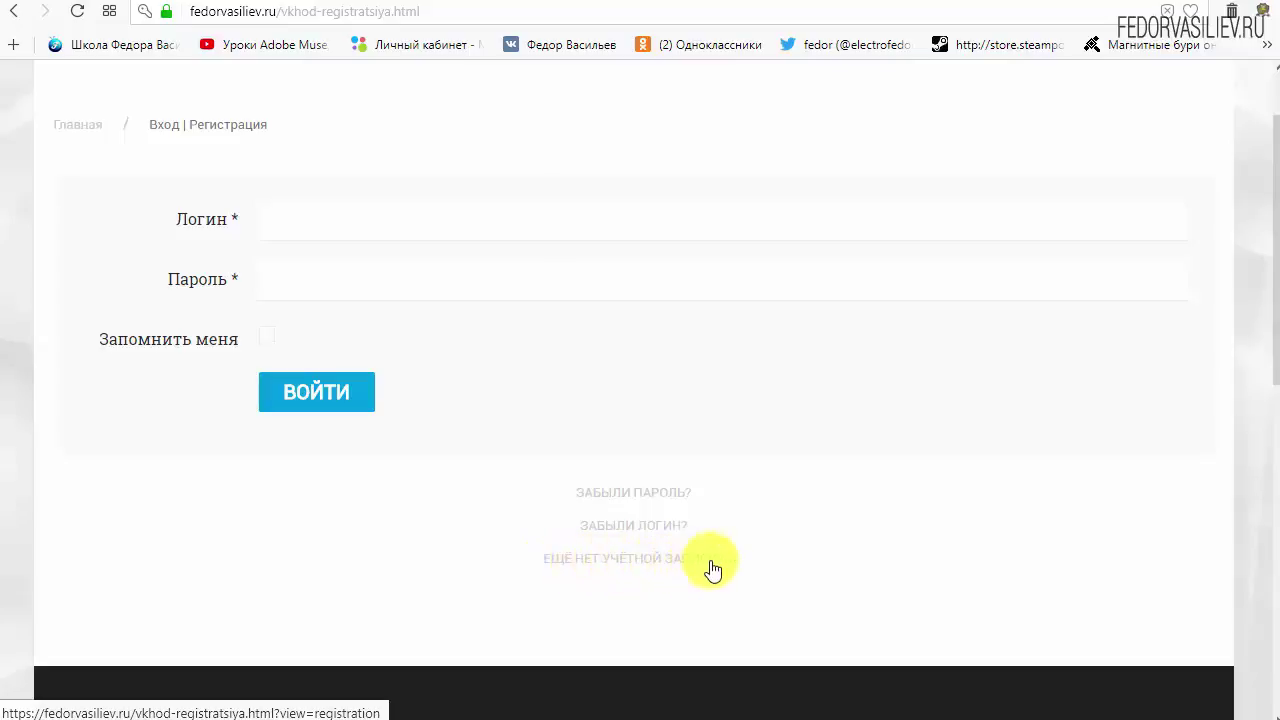
pyautogui.click(600, 562)
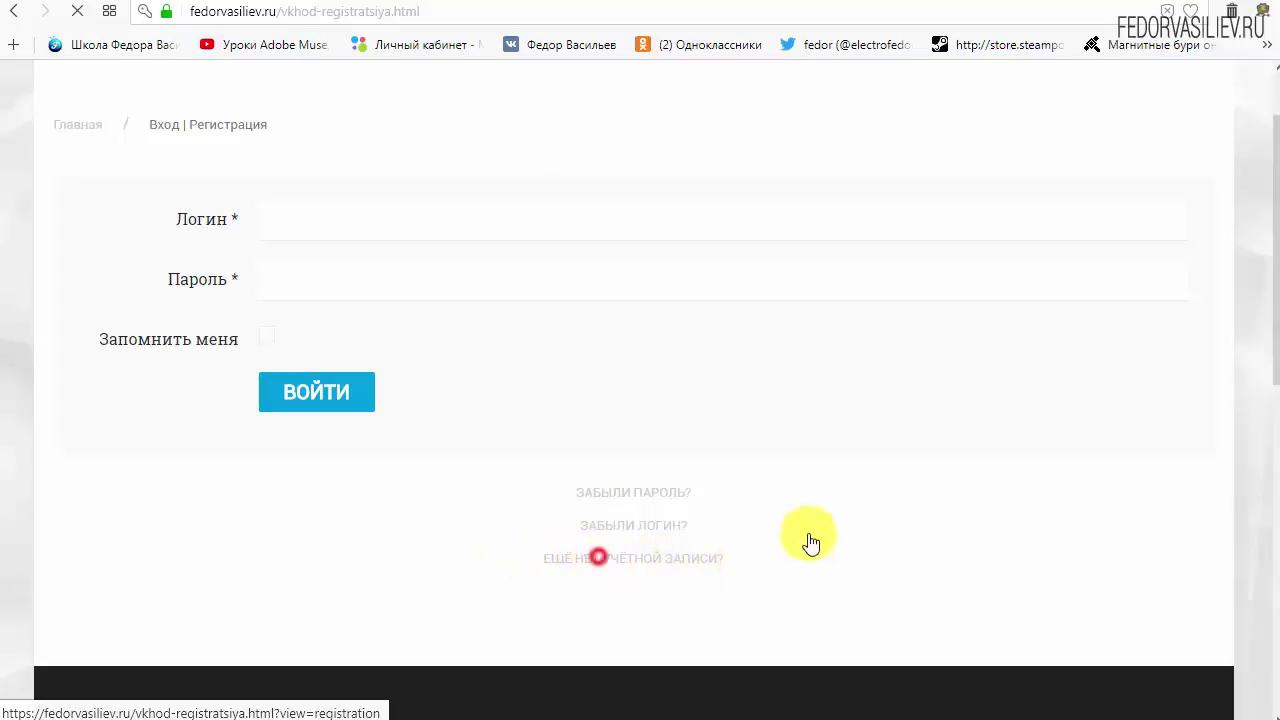
# - Fill in the user registration form with "wp" as both the name and the login
pyautogui.scroll(-2, 600, 230)
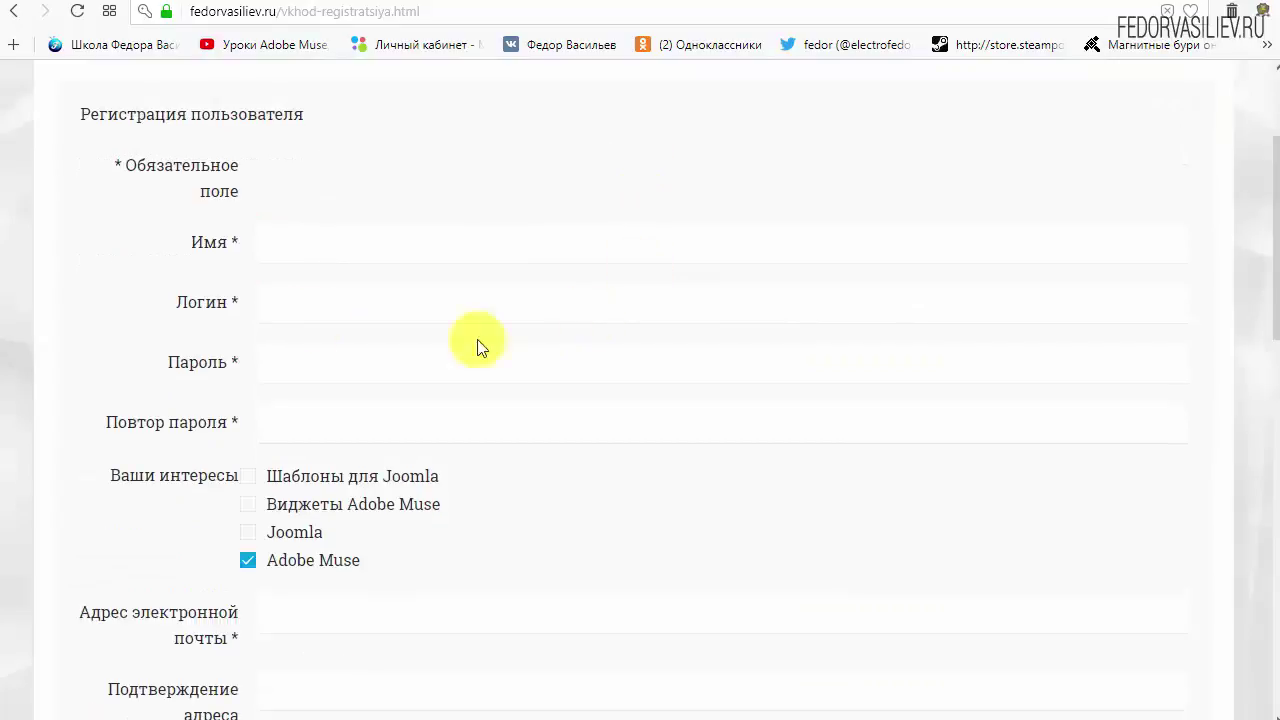
pyautogui.click(343, 247)
pyautogui.write('wp')
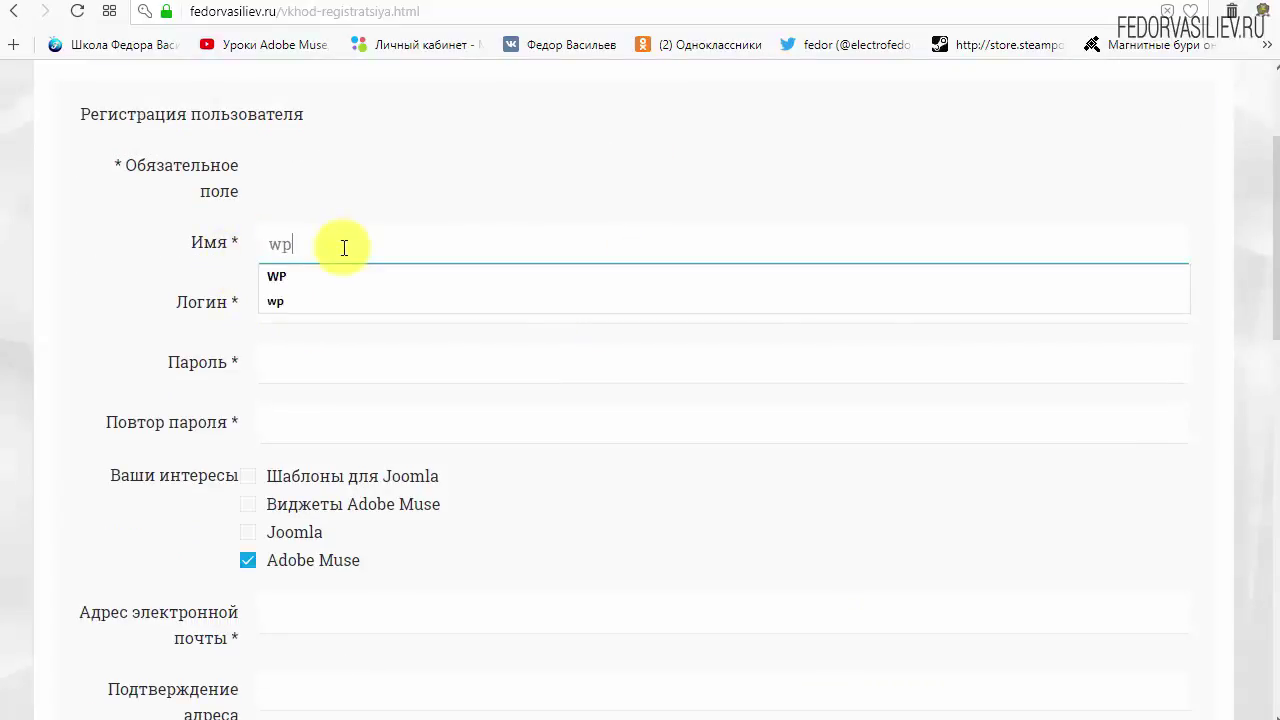
pyautogui.click(368, 311)
pyautogui.write('wp')
pyautogui.click(477, 160)
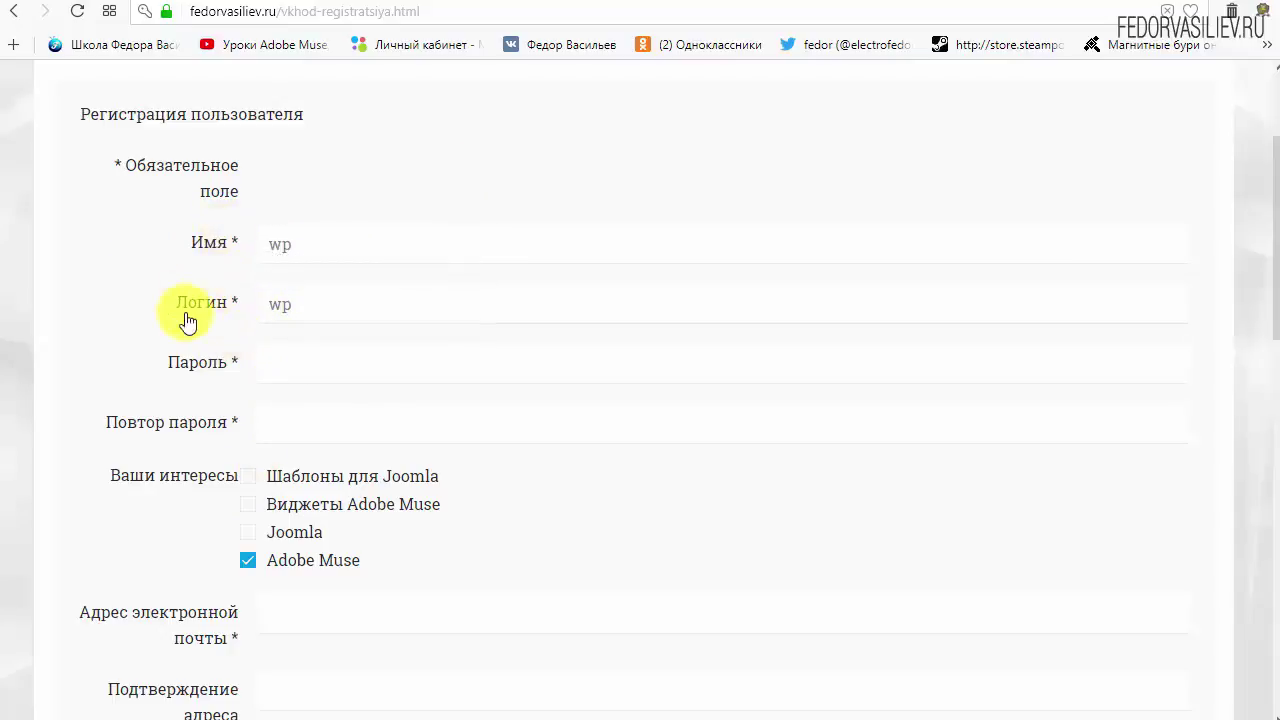
# - Enter the account password and repeat it in the confirmation field of the registration form
pyautogui.click(308, 370)
pyautogui.click(275, 420)
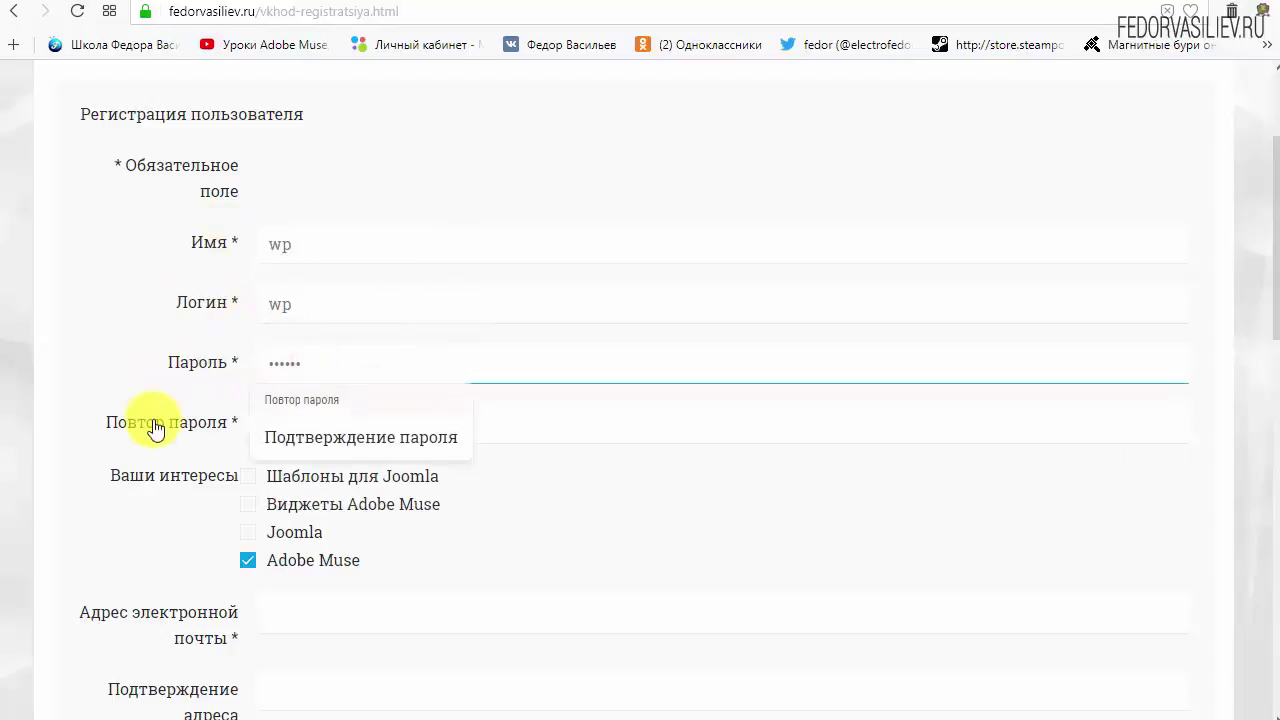
pyautogui.click(323, 423)
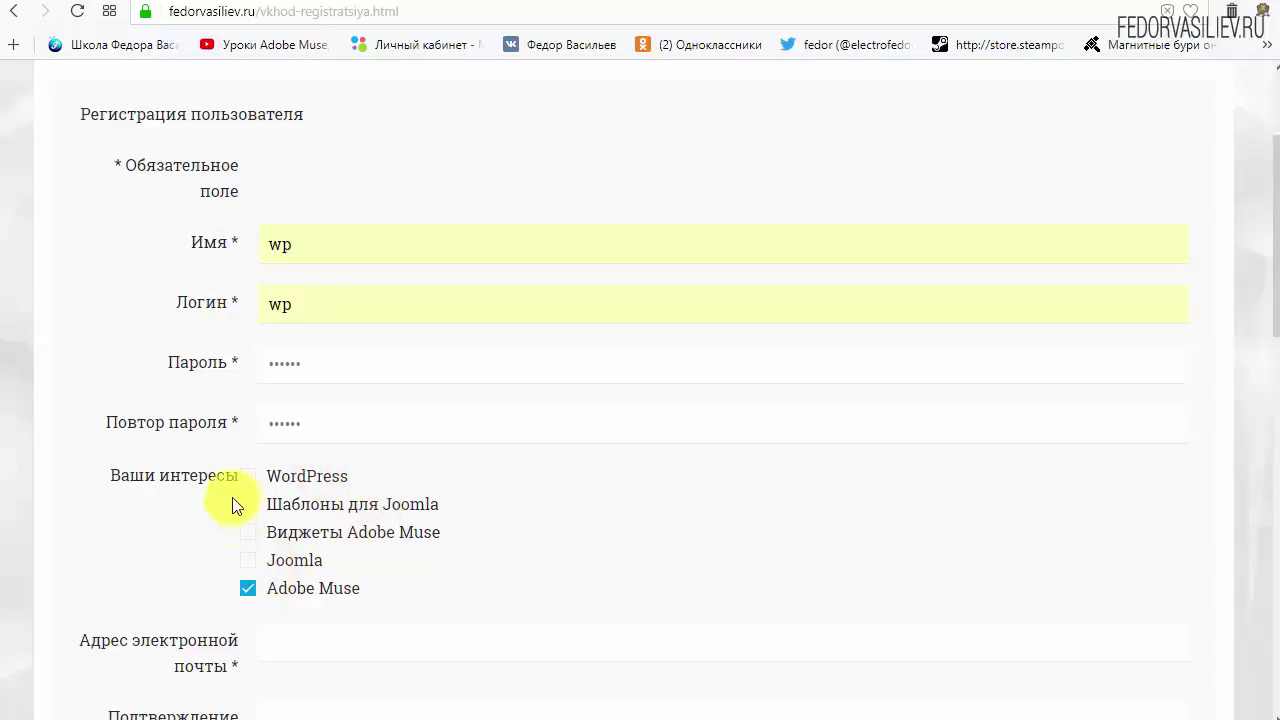
# - Select WordPress as the interest in the registration form and deselect Adobe Muse
pyautogui.moveTo(345, 478); pyautogui.dragTo(251, 486)
pyautogui.click(247, 476)
pyautogui.click(386, 477)
pyautogui.click(247, 590)
# - Paste the account's e-mail address into both the e-mail field and its confirmation field
pyautogui.scroll(-4, 560, 550)
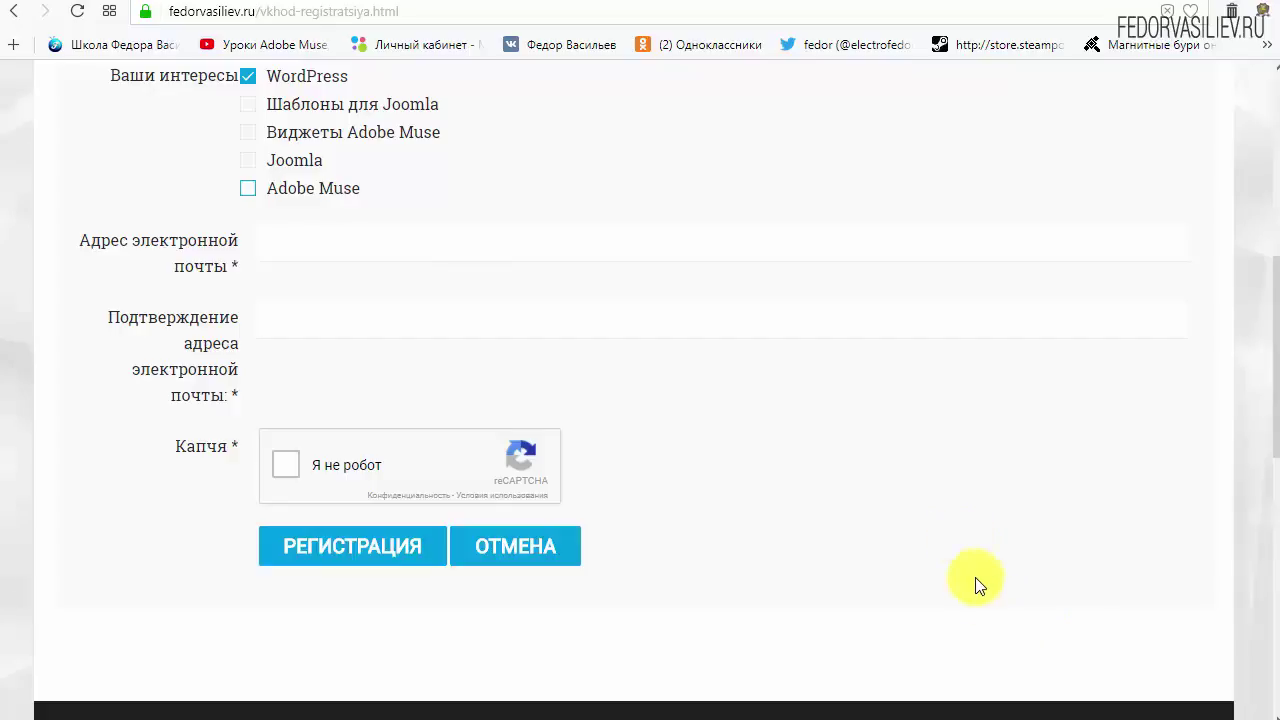
pyautogui.rightClick(331, 248)
pyautogui.click(399, 362)
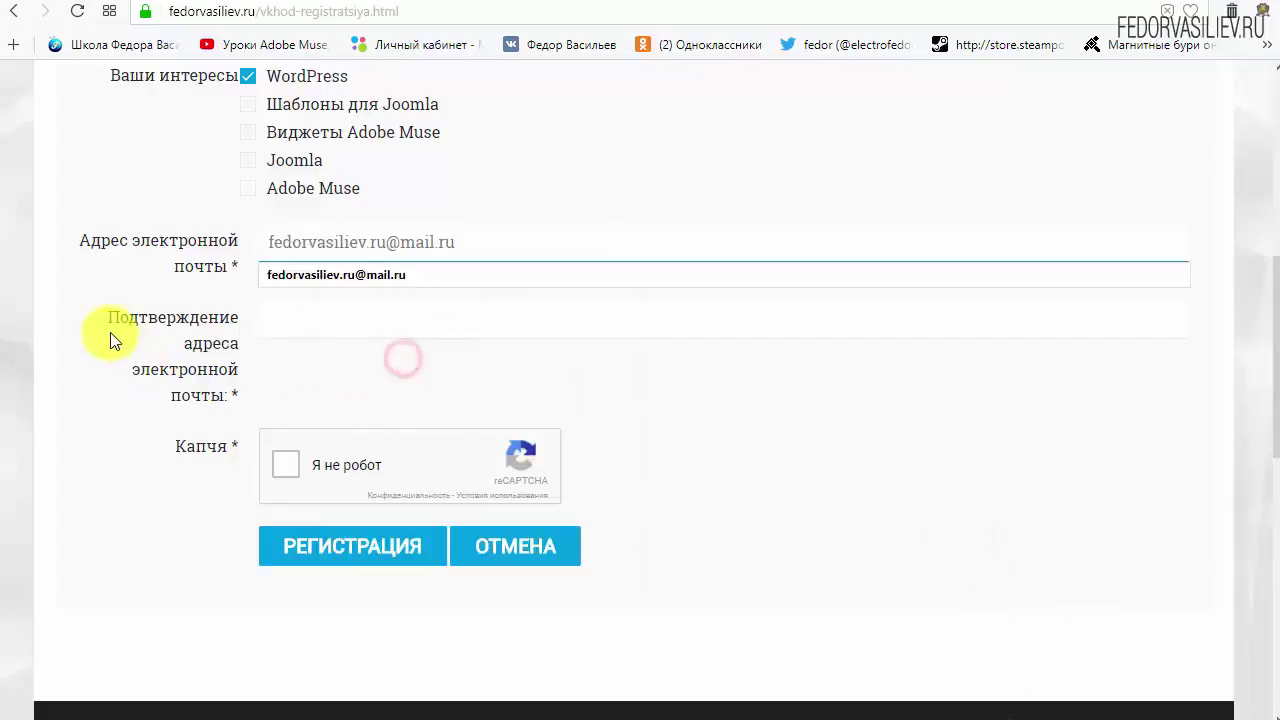
pyautogui.rightClick(434, 314)
pyautogui.click(483, 427)
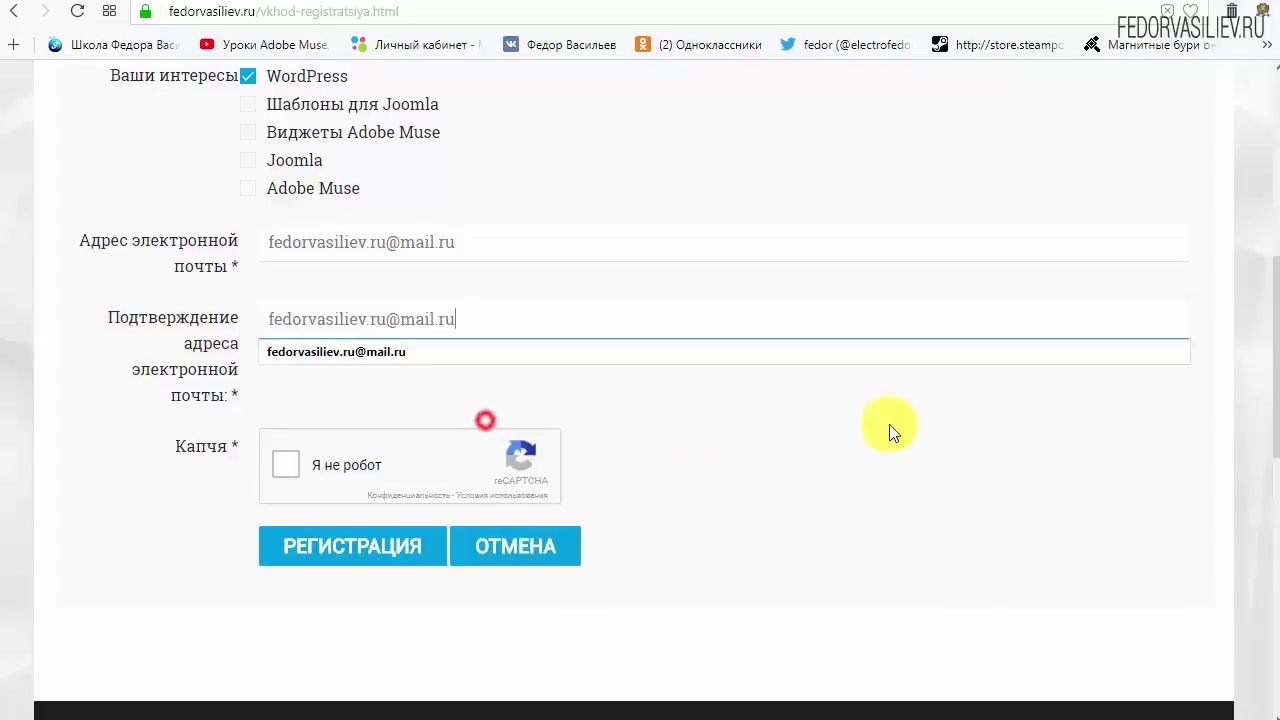
pyautogui.click(886, 425)
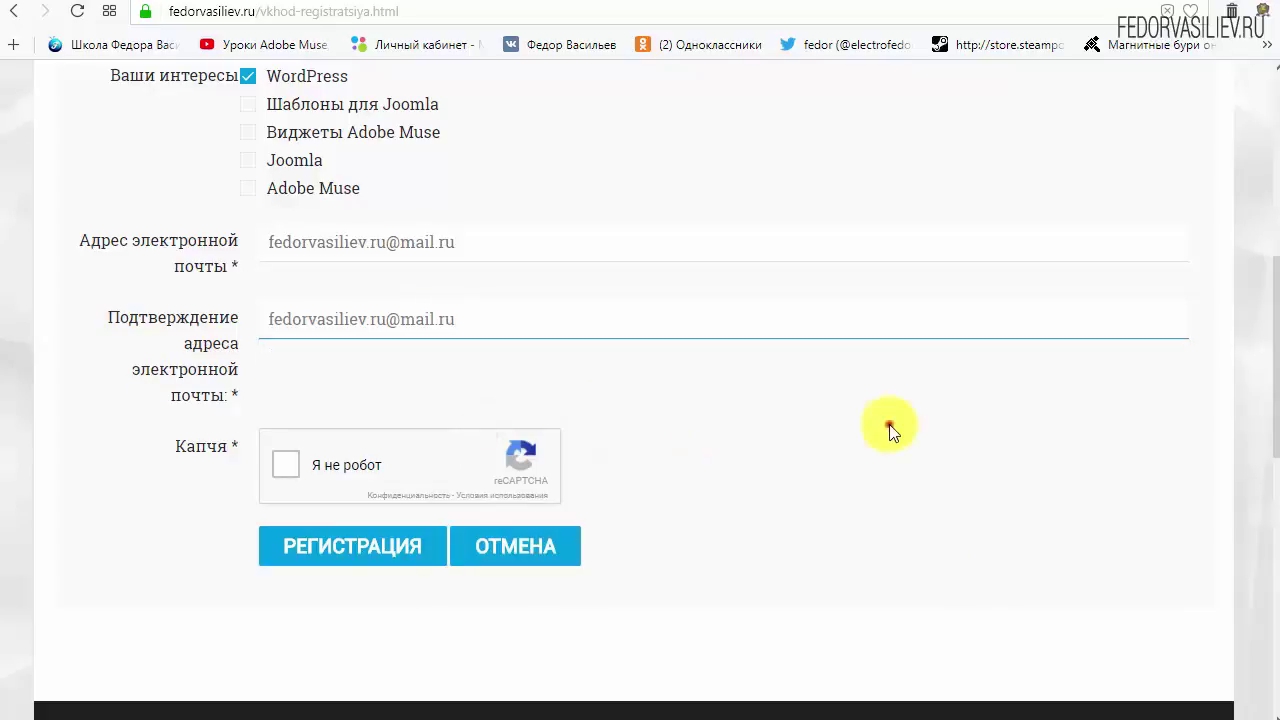
# - Complete the reCAPTCHA check and submit the registration form
pyautogui.click(286, 470)
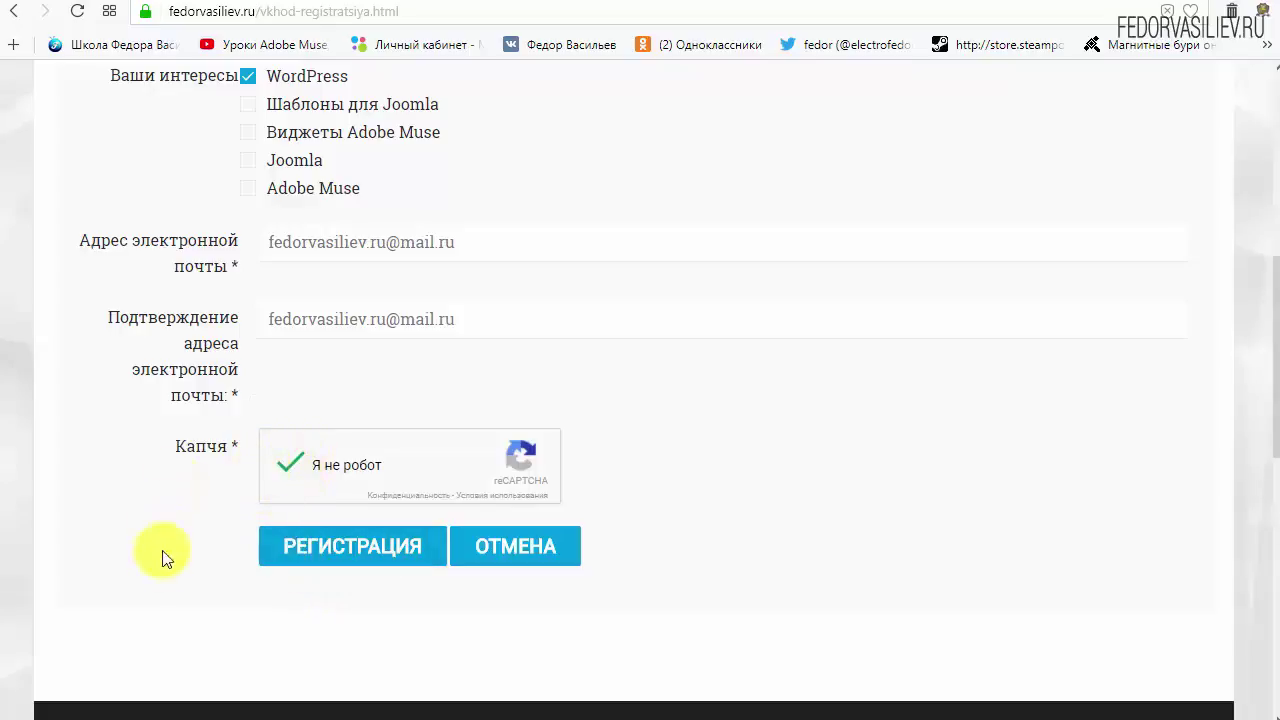
pyautogui.click(325, 543)
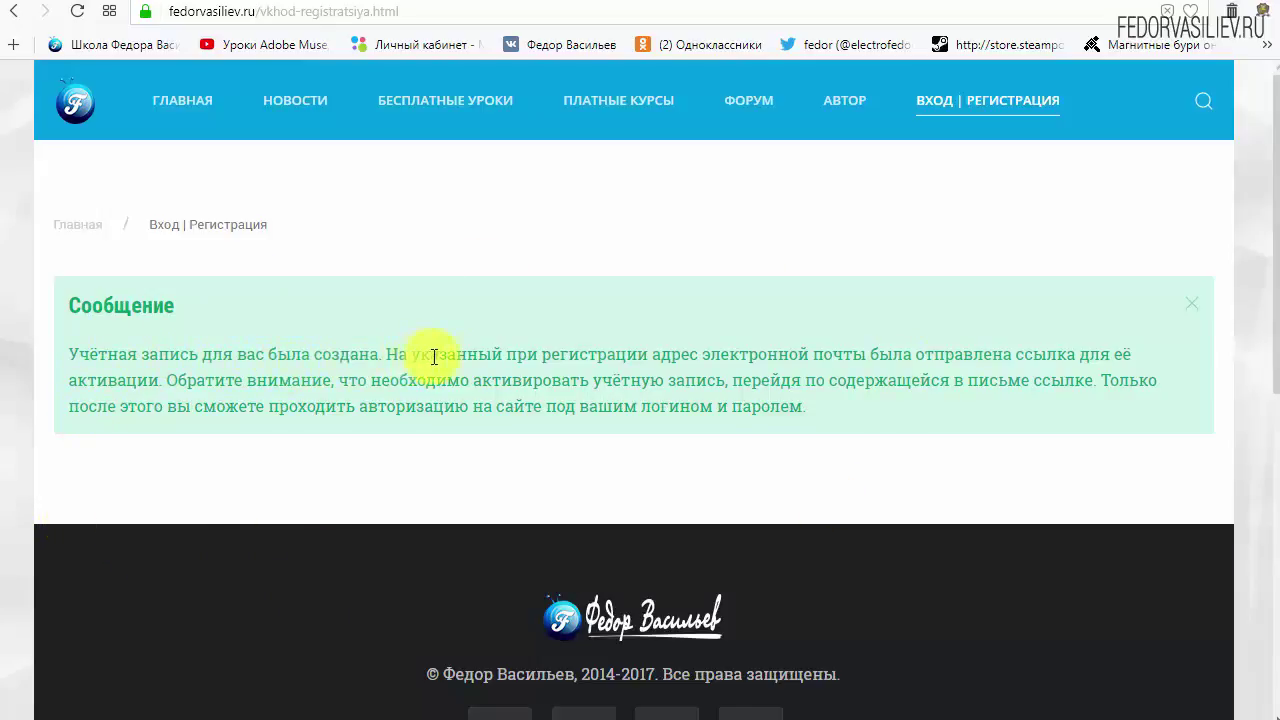
pyautogui.moveTo(716, 358); pyautogui.dragTo(853, 356)
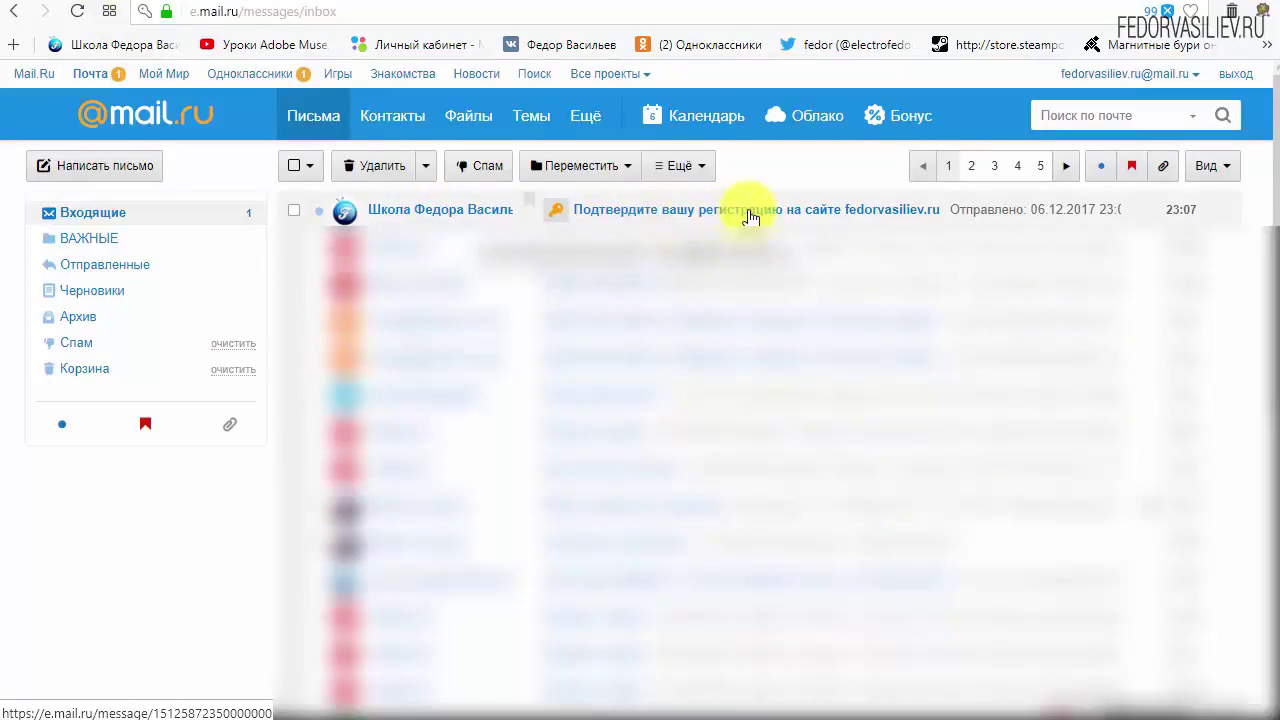
# - Open the registration confirmation e-mail in the Mail.Ru inbox and review its activation link, login details and course offers
pyautogui.click(416, 212)
pyautogui.scroll(-3, 820, 614)
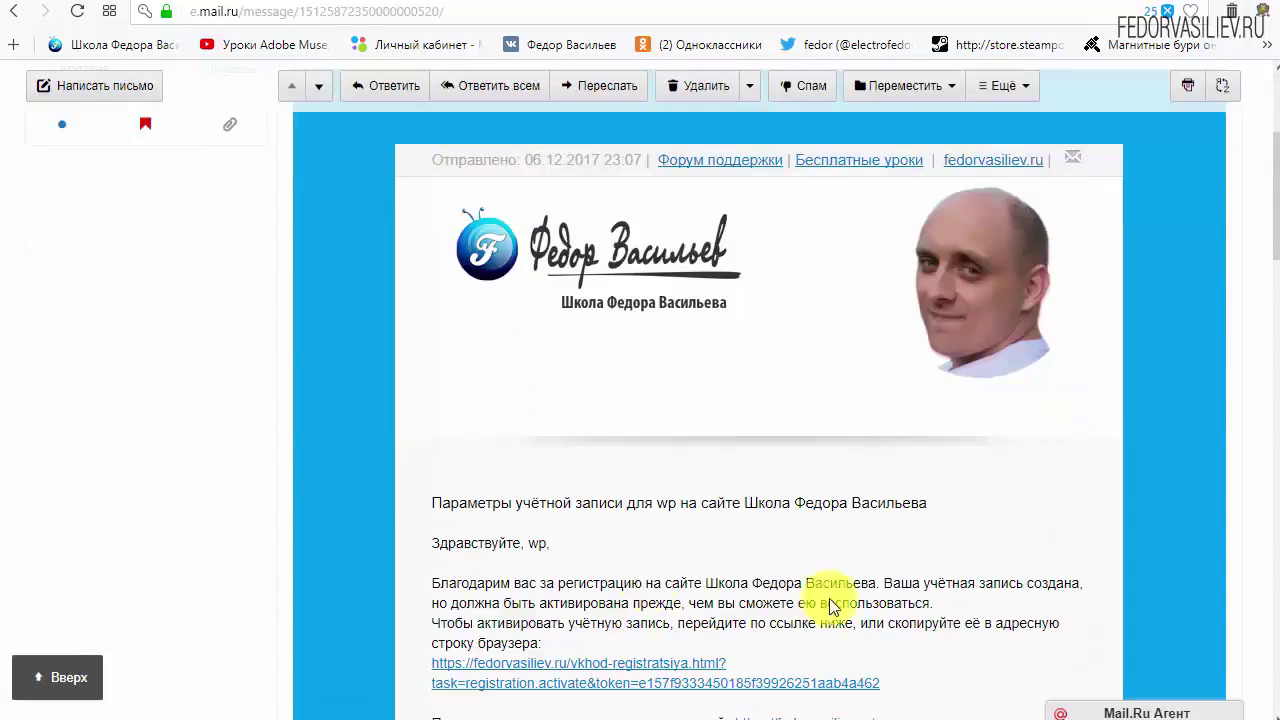
pyautogui.scroll(-2, 674, 340)
pyautogui.scroll(-1, 674, 340)
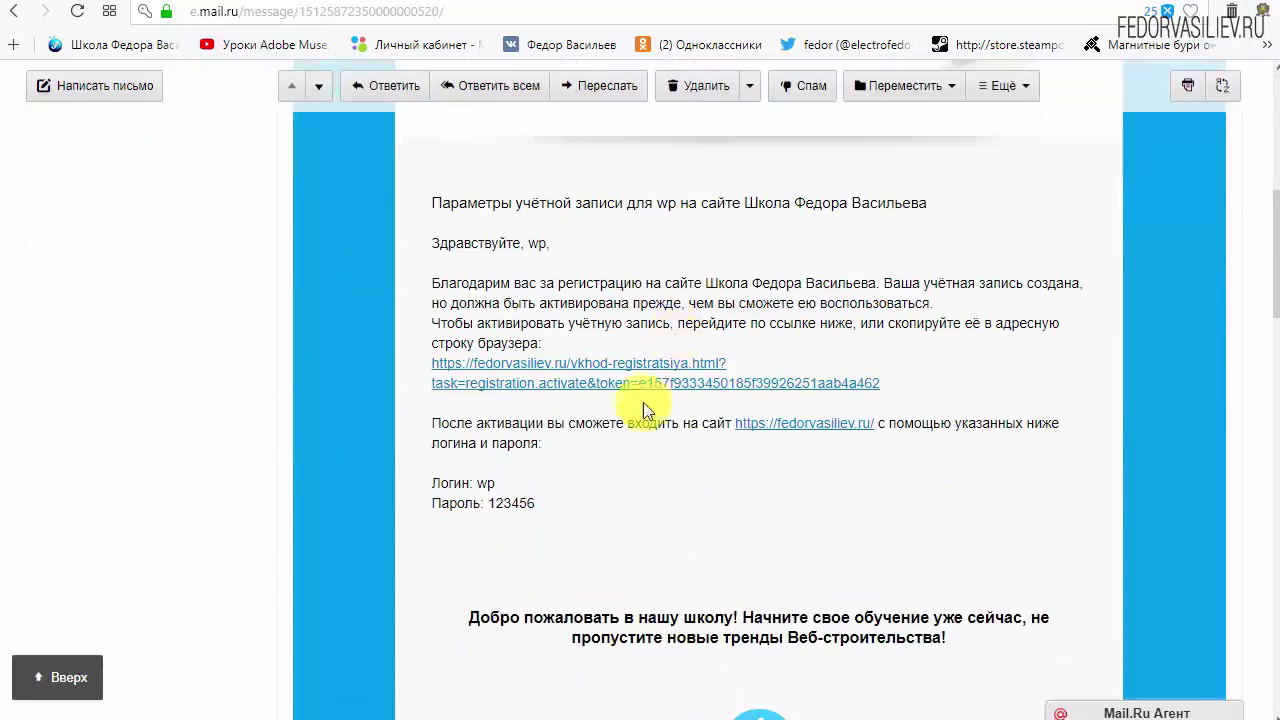
pyautogui.moveTo(537, 506); pyautogui.dragTo(436, 488)
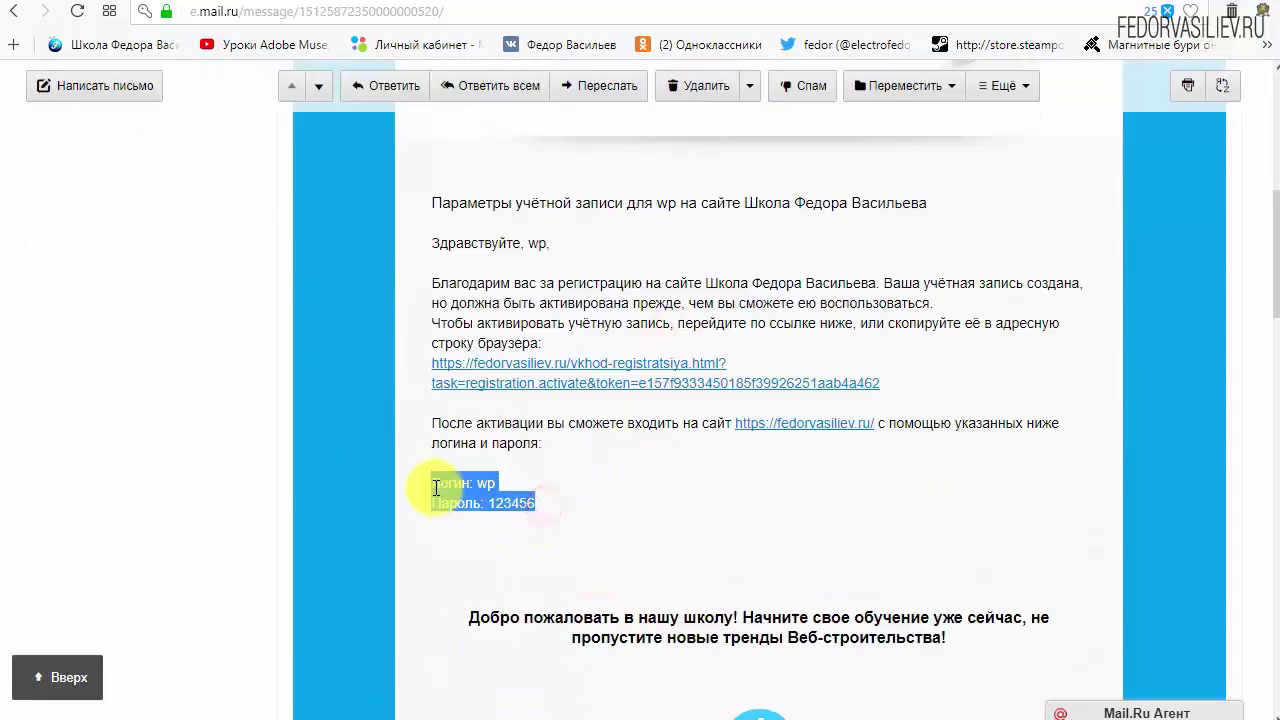
pyautogui.click(655, 486)
pyautogui.scroll(-6, 630, 481)
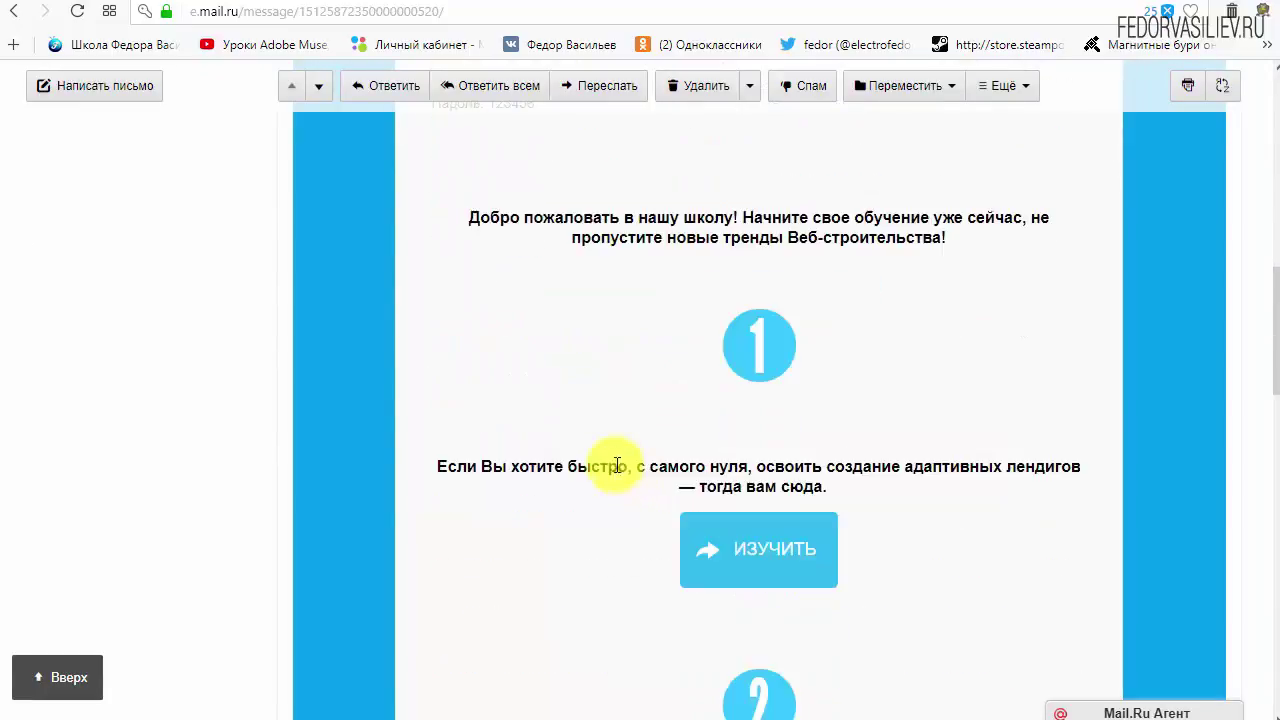
pyautogui.scroll(-3, 800, 357)
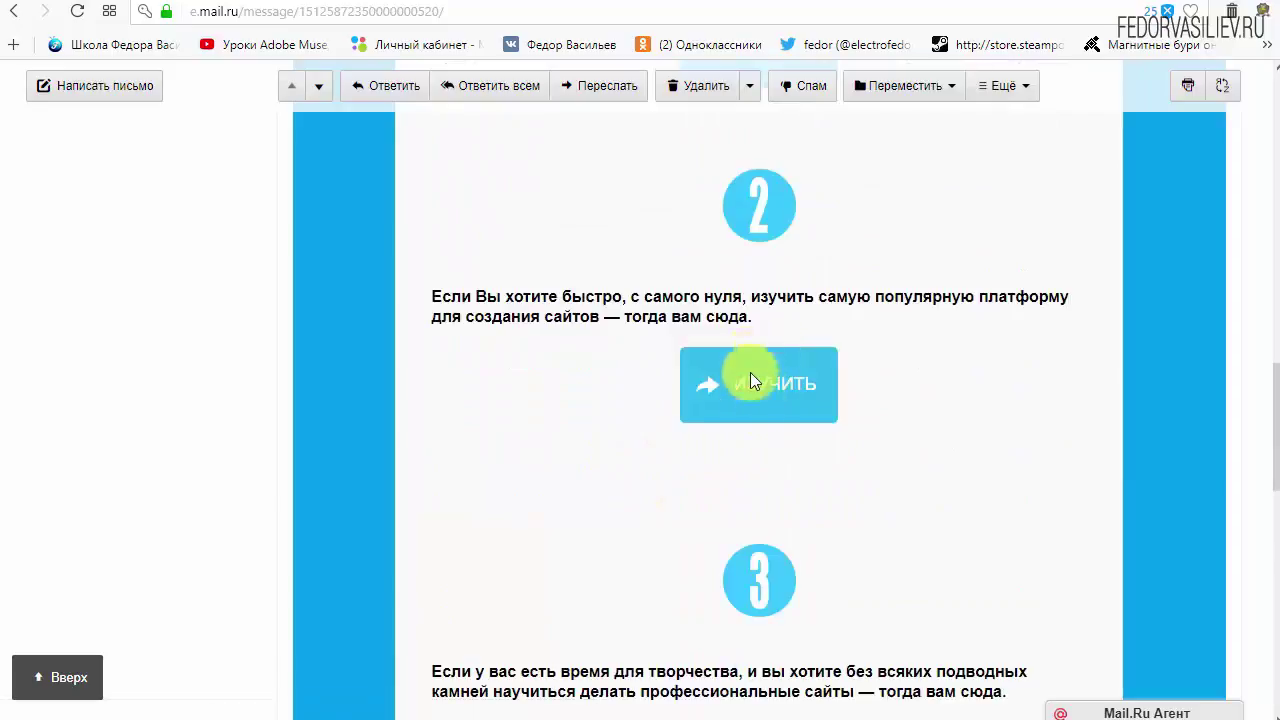
# - Activate the new account through the activation link in the confirmation e-mail and read the message on the site
pyautogui.scroll(9, 557, 505)
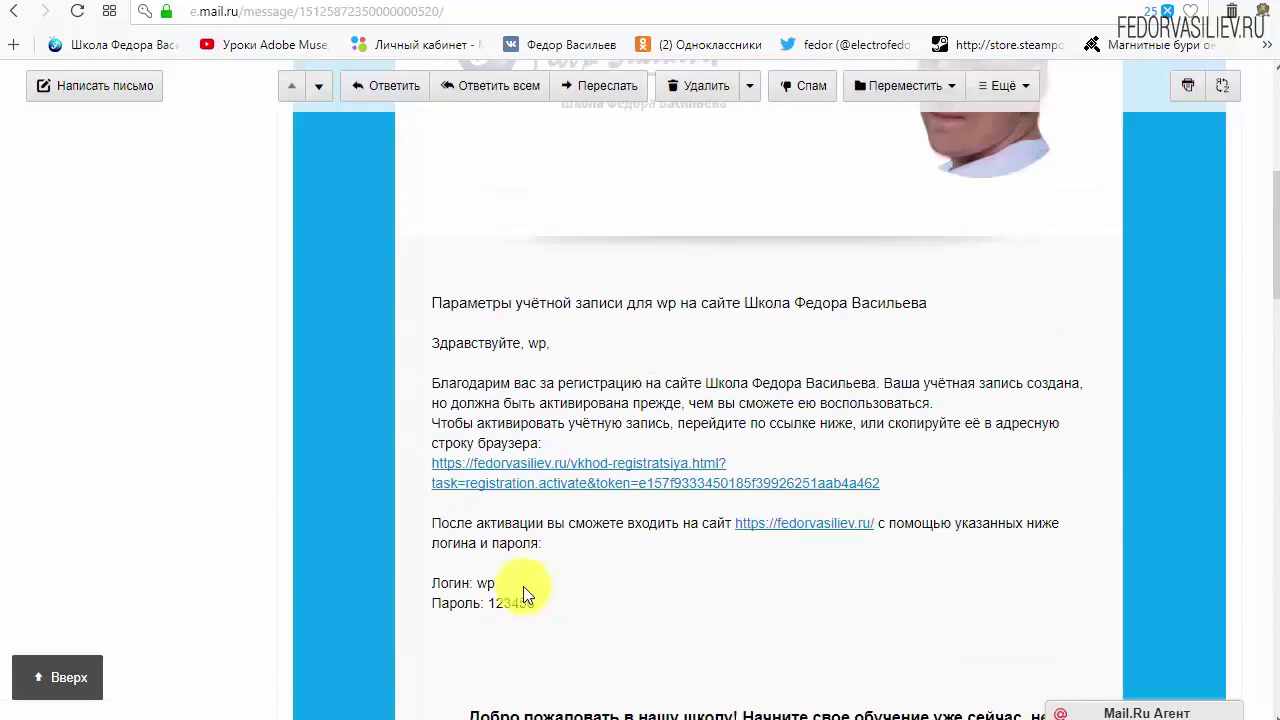
pyautogui.scroll(1, 986, 505)
pyautogui.moveTo(937, 478); pyautogui.dragTo(508, 465)
pyautogui.click(825, 450)
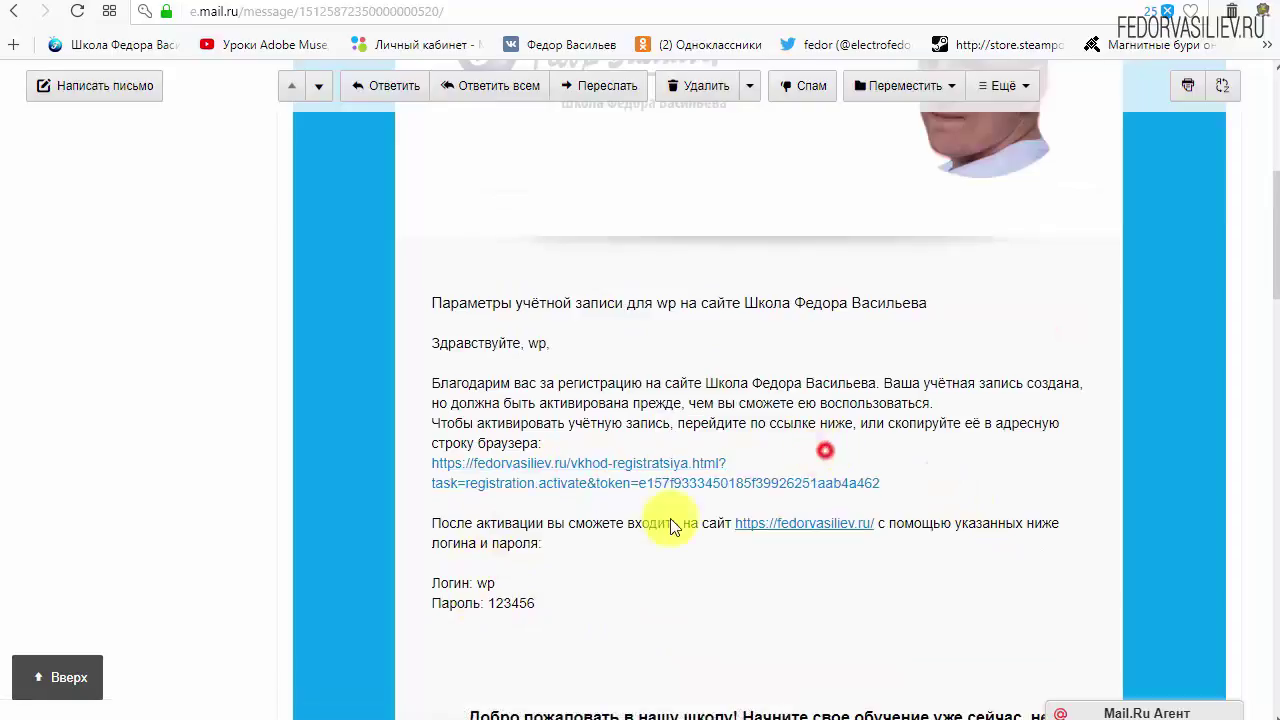
pyautogui.click(646, 466)
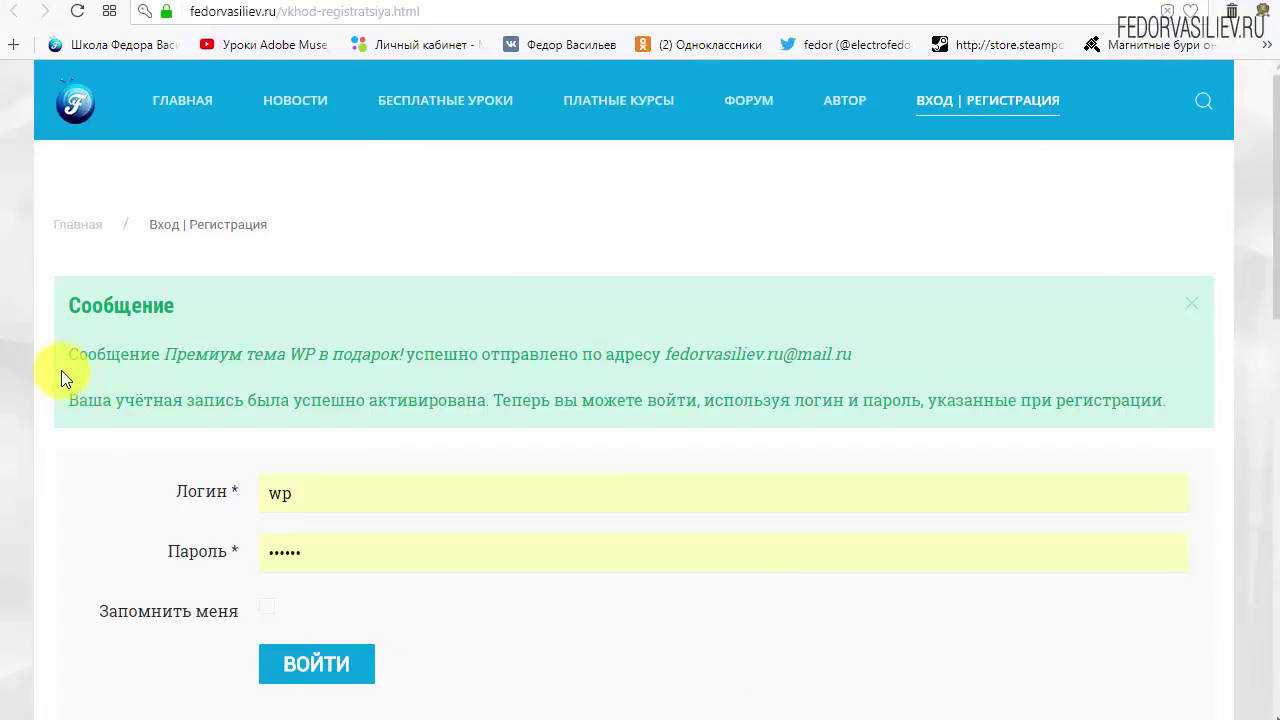
pyautogui.moveTo(69, 324); pyautogui.dragTo(237, 302)
pyautogui.click(237, 302)
pyautogui.moveTo(73, 352); pyautogui.dragTo(137, 357)
pyautogui.click(143, 357)
# - Return to the Mail.Ru inbox, open the e-mail "Премиум тема WP в подарок!" and look through it
pyautogui.click(130, 6)
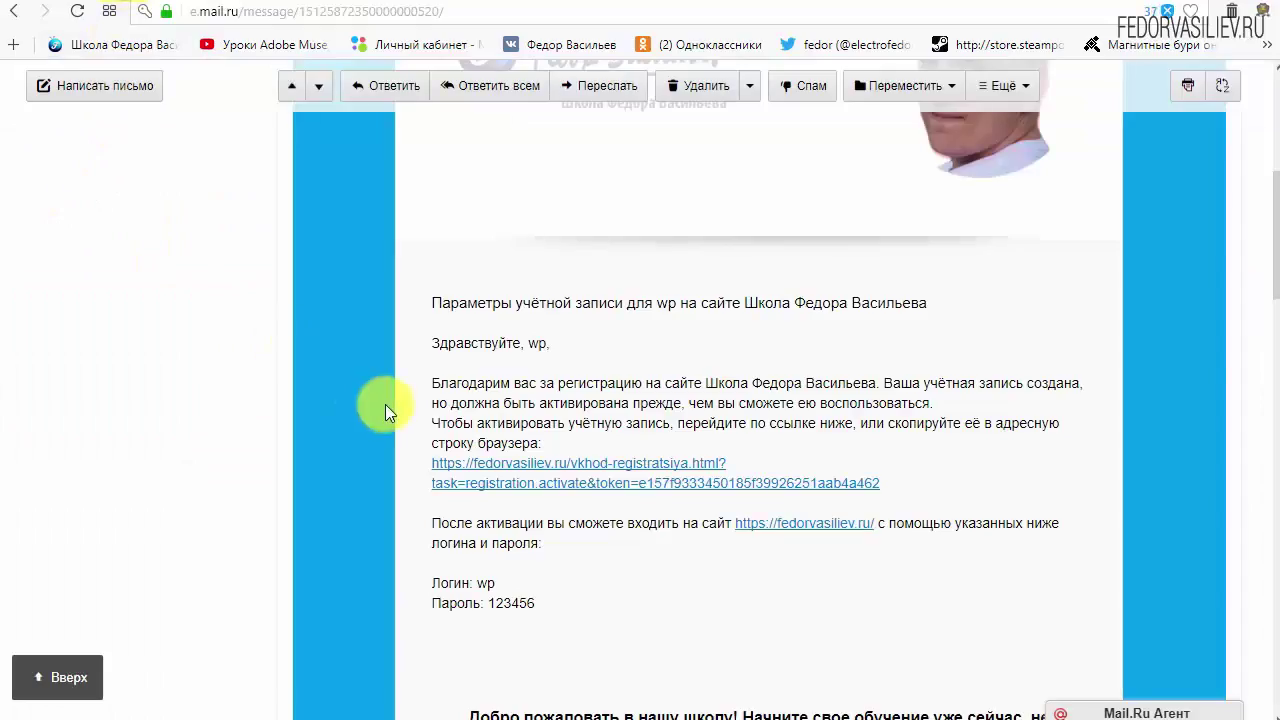
pyautogui.scroll(10, 385, 404)
pyautogui.click(100, 213)
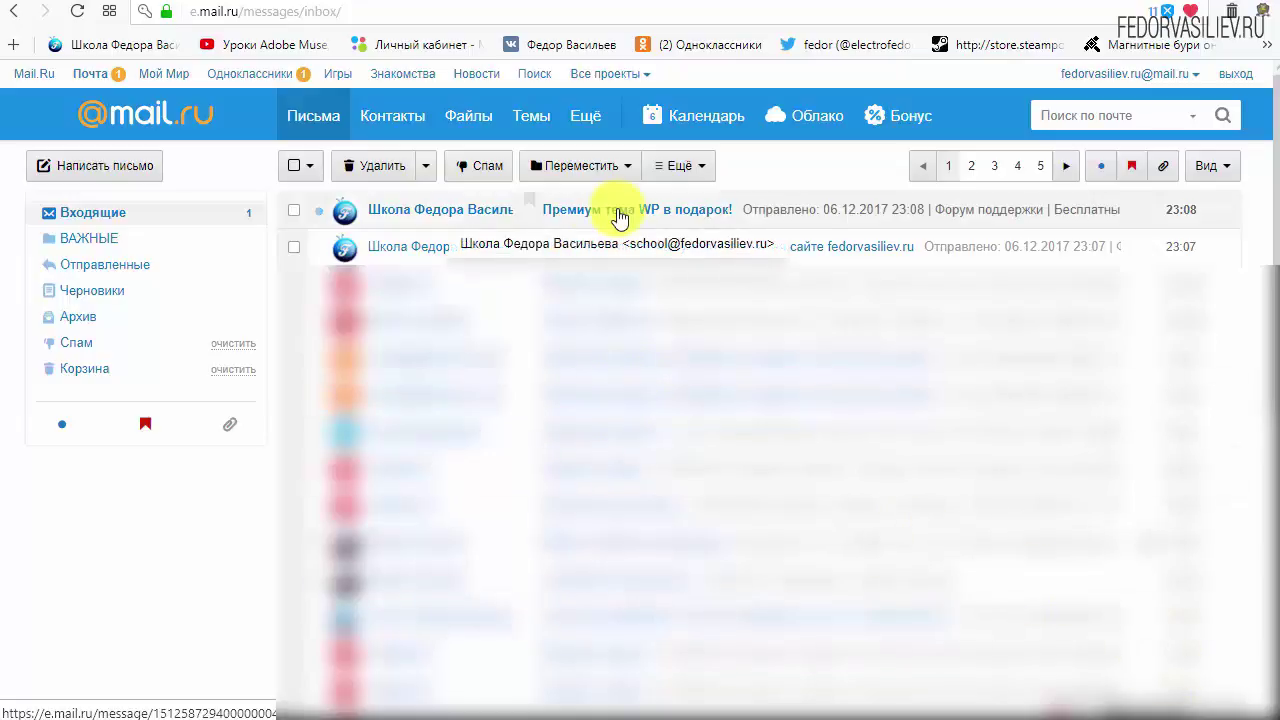
pyautogui.click(705, 212)
pyautogui.scroll(-5, 921, 336)
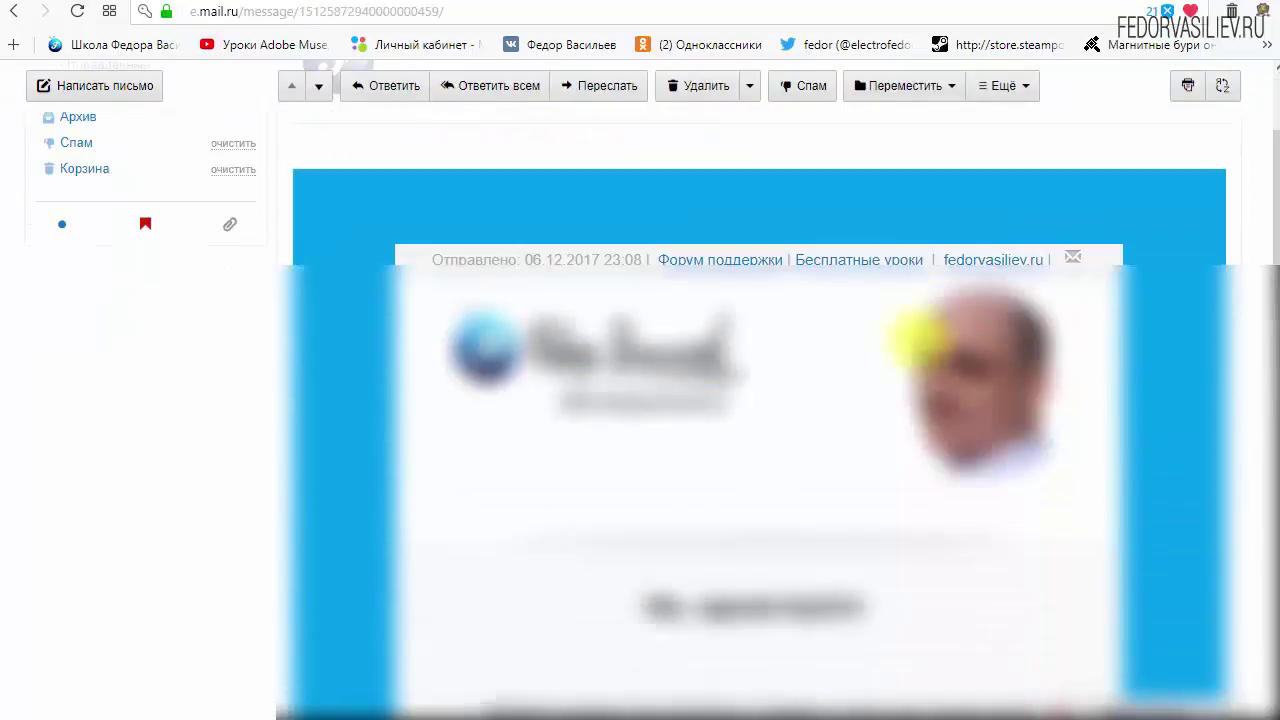
pyautogui.scroll(-1, 918, 335)
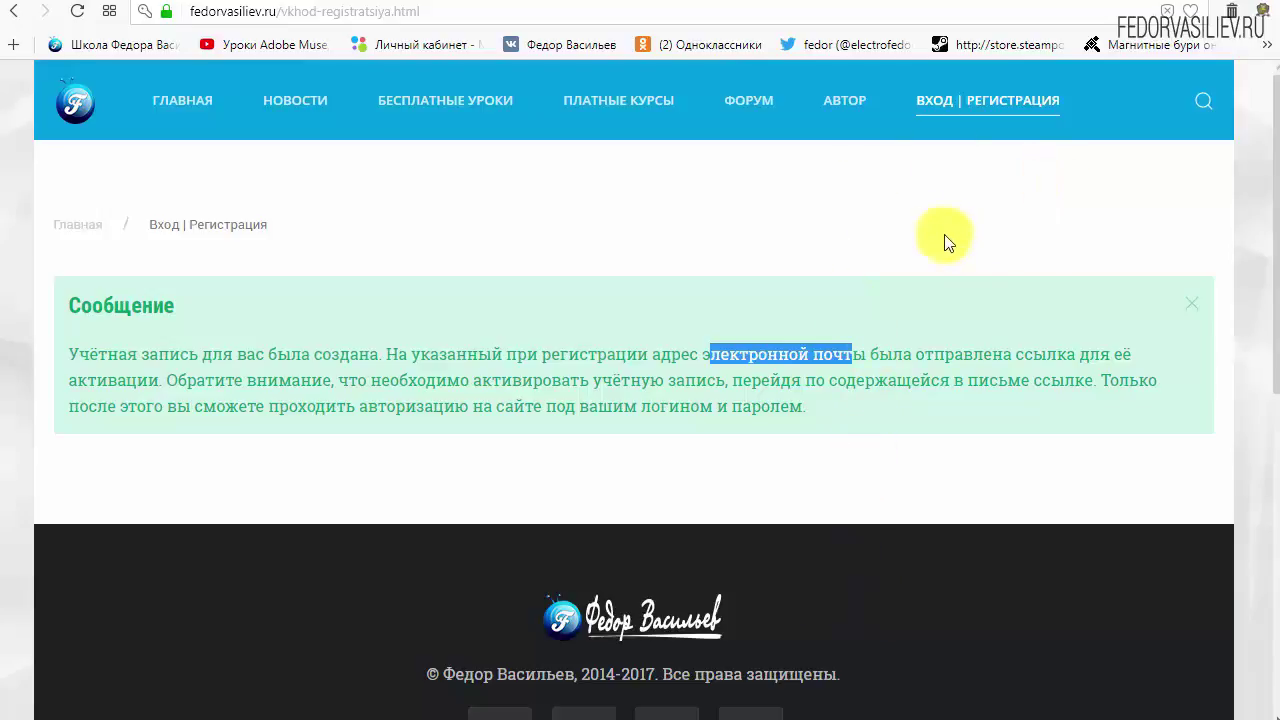
# - Log in to the author's site with the prefilled wp account and open the subscription management page (Управления подписками)
pyautogui.click(952, 103)
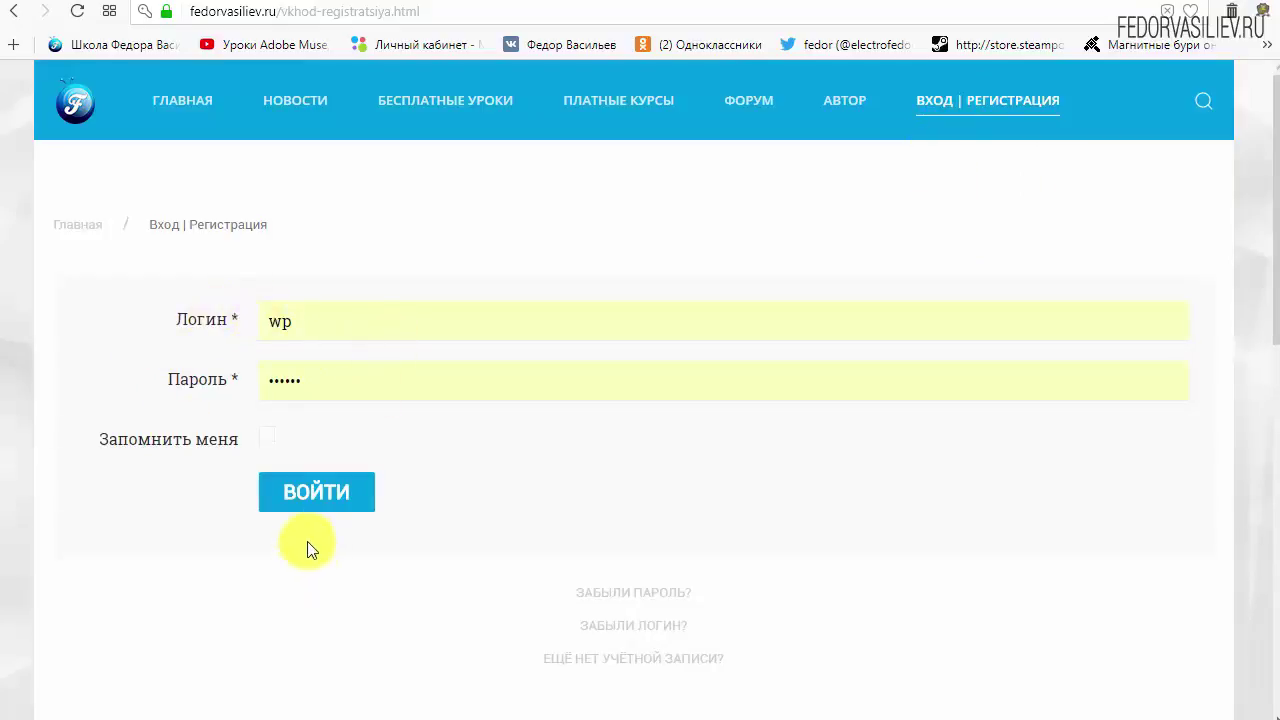
pyautogui.click(314, 491)
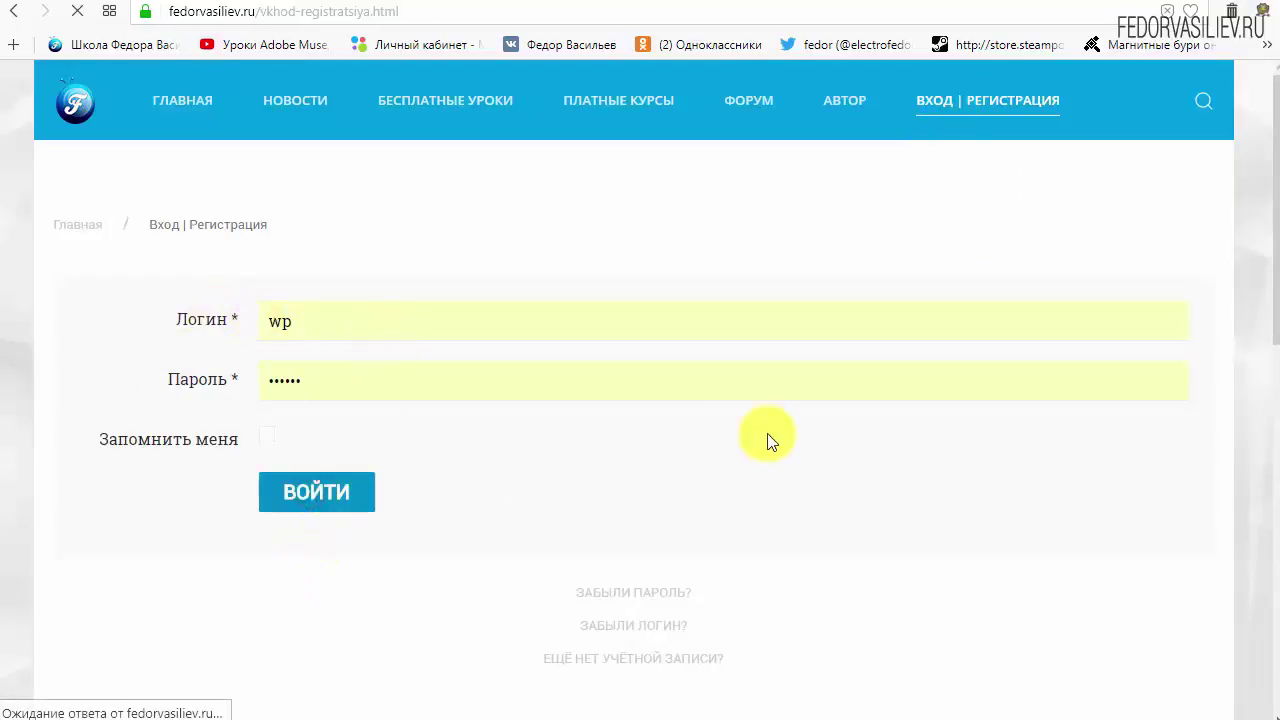
pyautogui.scroll(-6, 709, 351)
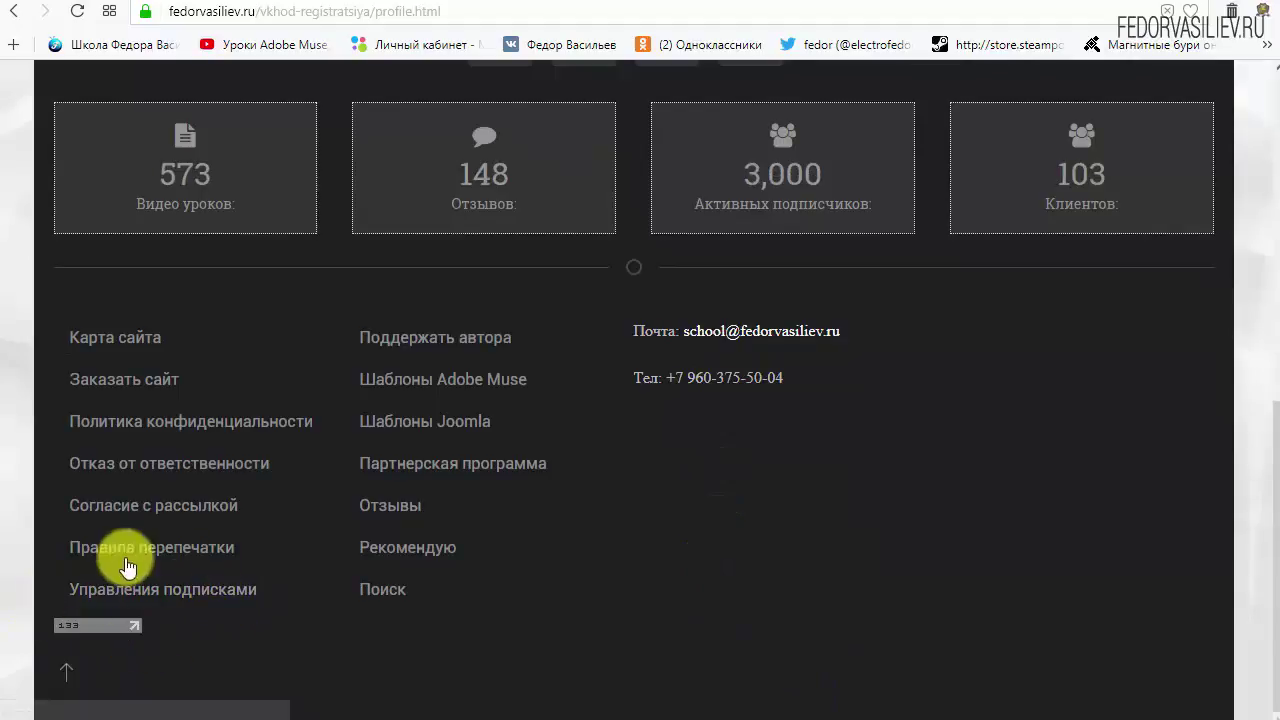
pyautogui.click(98, 583)
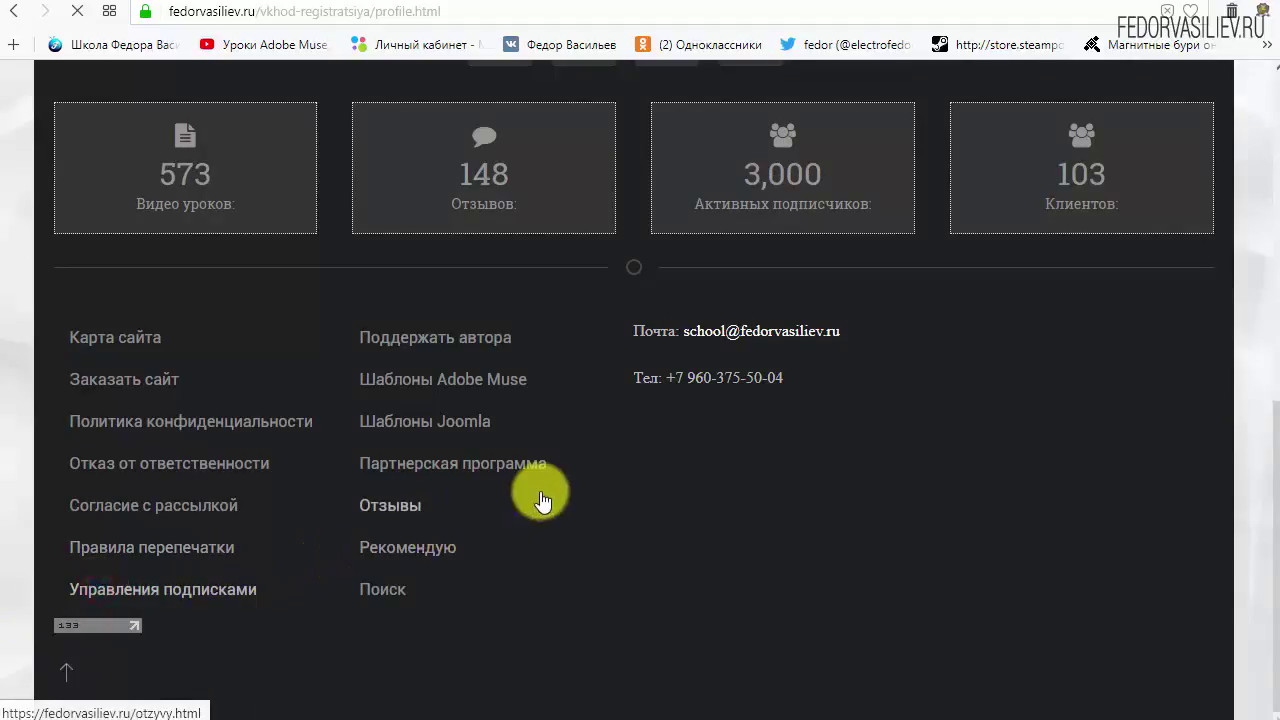